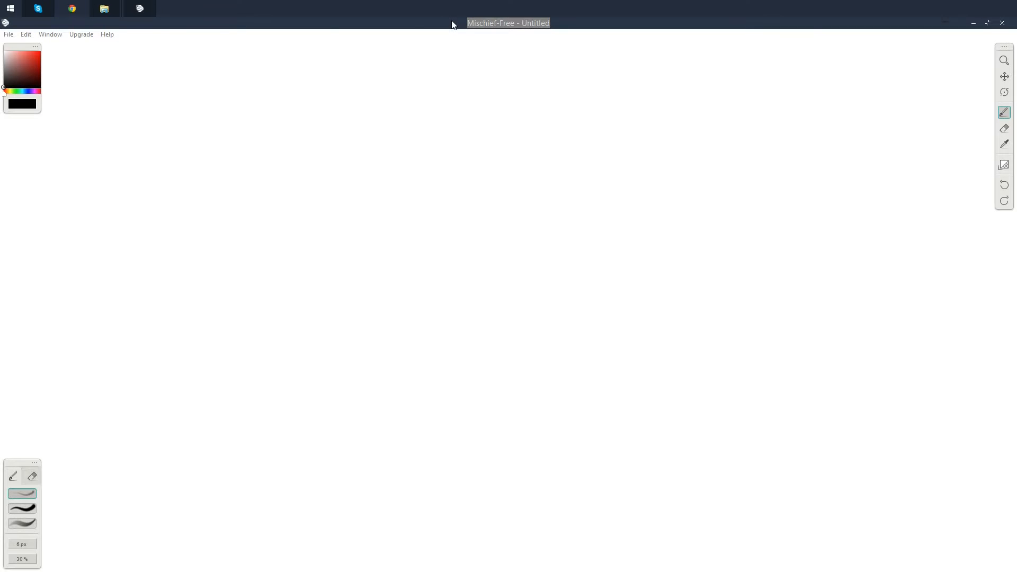
# Open the recent drawing Tute.art and export its visible canvas at 1920 × 1005 pixels under the name Tute
pyautogui.click(10, 36)
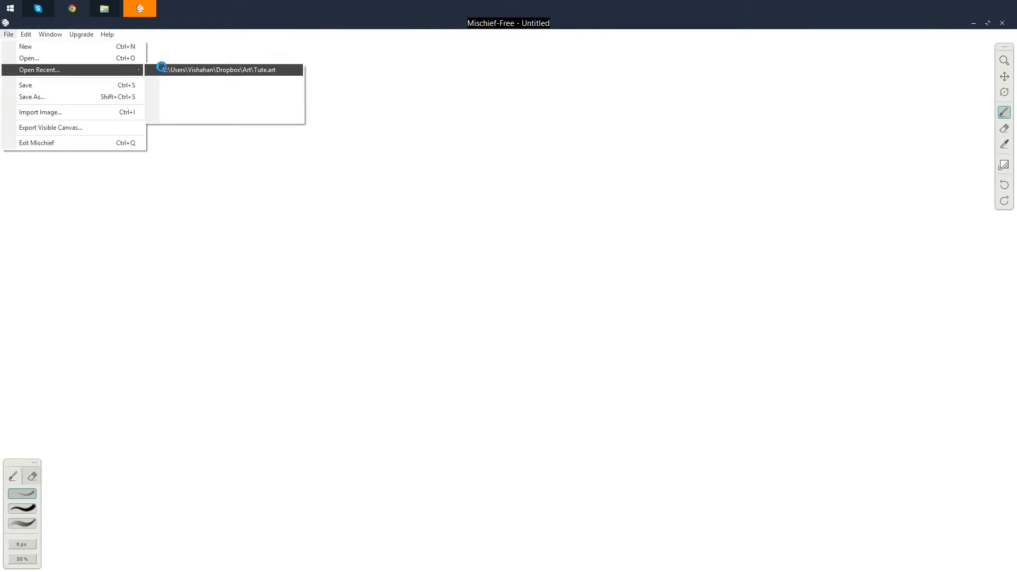
pyautogui.click(160, 69)
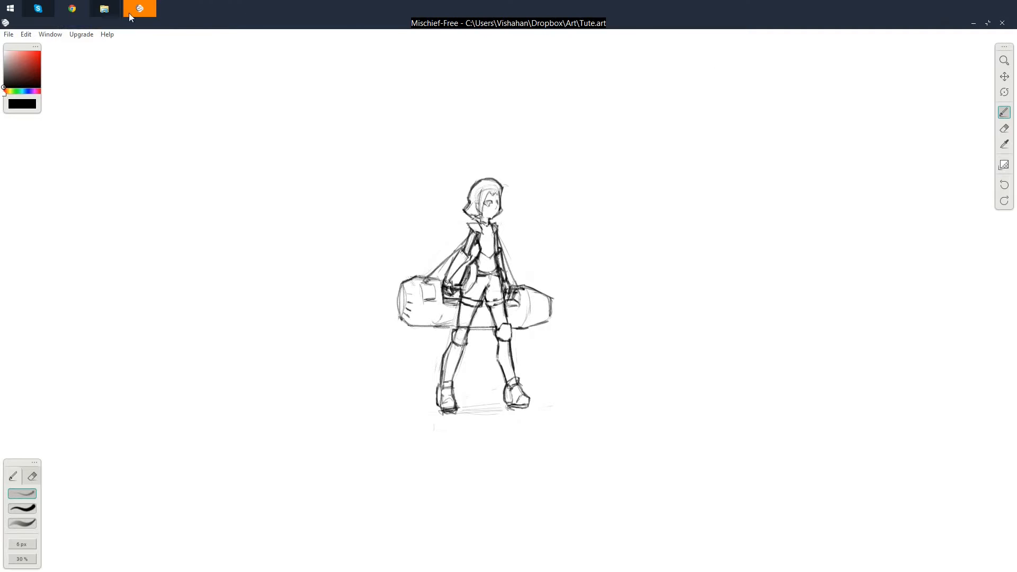
pyautogui.click(9, 35)
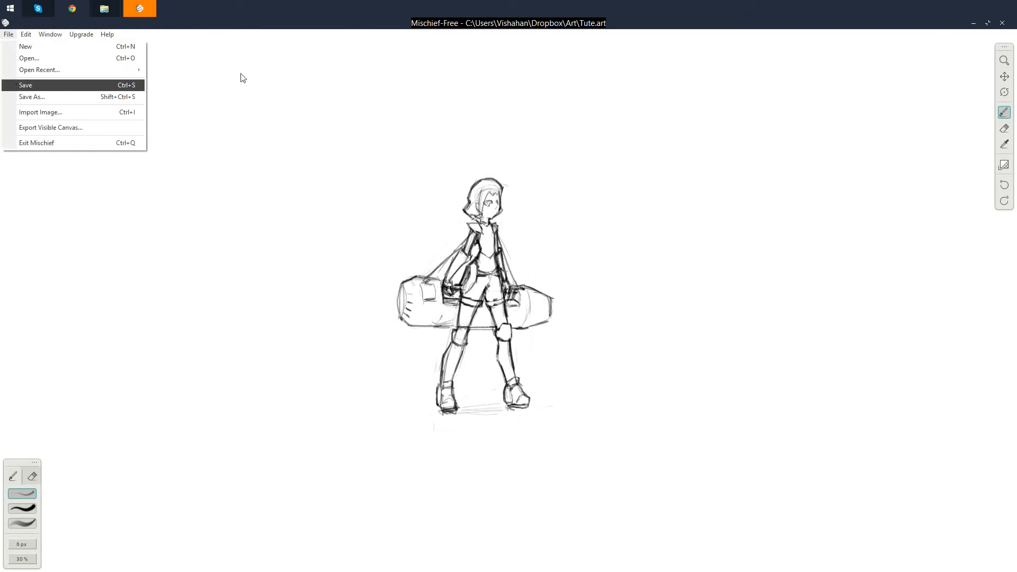
pyautogui.click(108, 129)
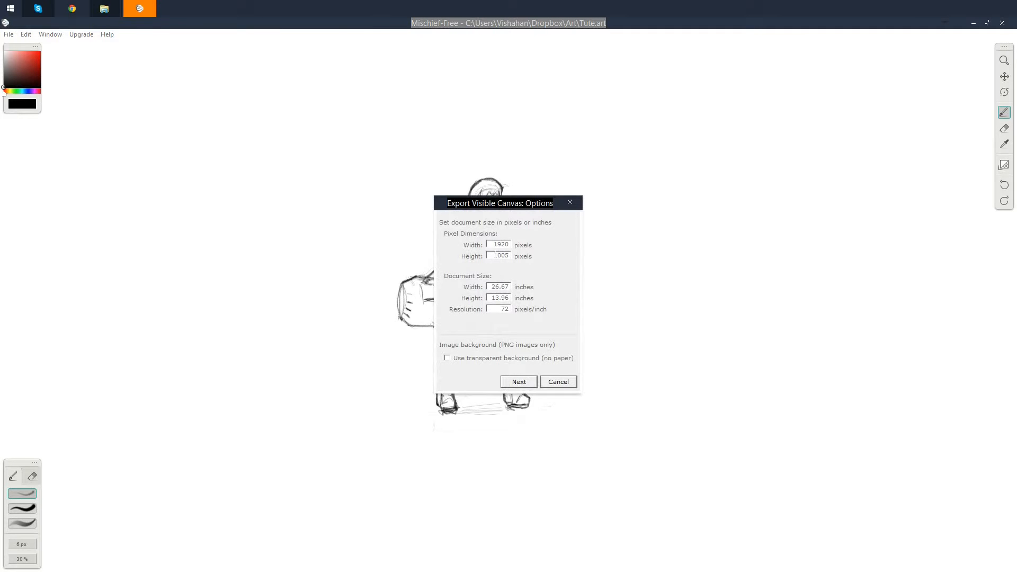
pyautogui.click(517, 382)
pyautogui.write('Tute')
pyautogui.press('Return')
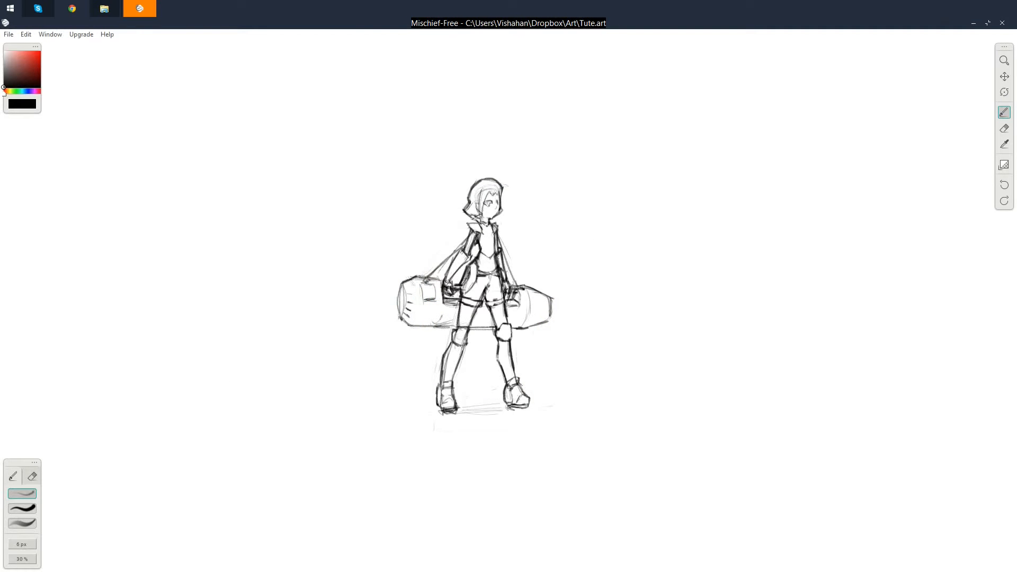
# Switch to Tute.jpg in Paint and crop the image to about 366 × 497 pixels around the sketched figure
pyautogui.hotkey('alt', 'Tab')
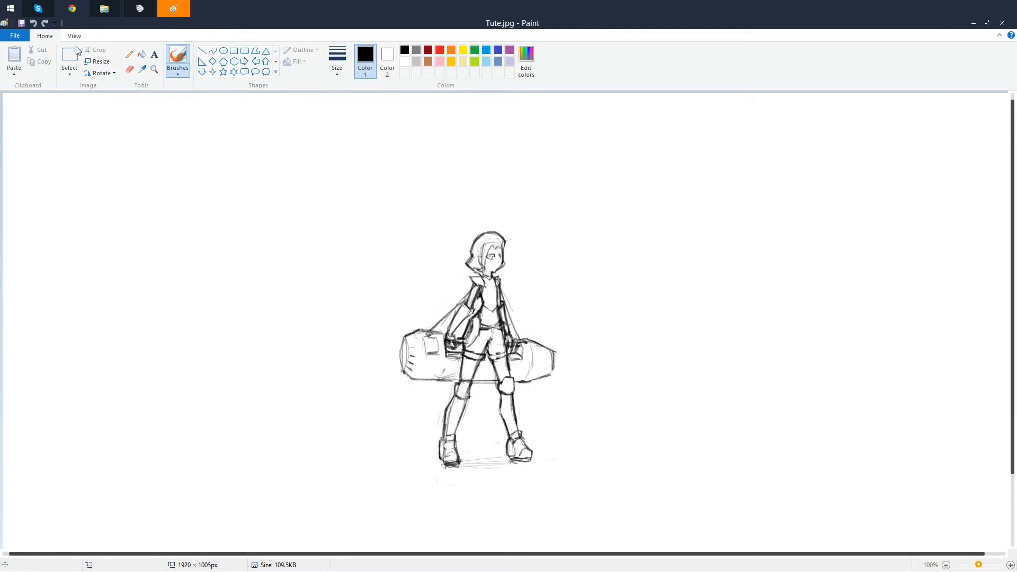
pyautogui.click(69, 55)
pyautogui.moveTo(380, 466); pyautogui.dragTo(575, 192)
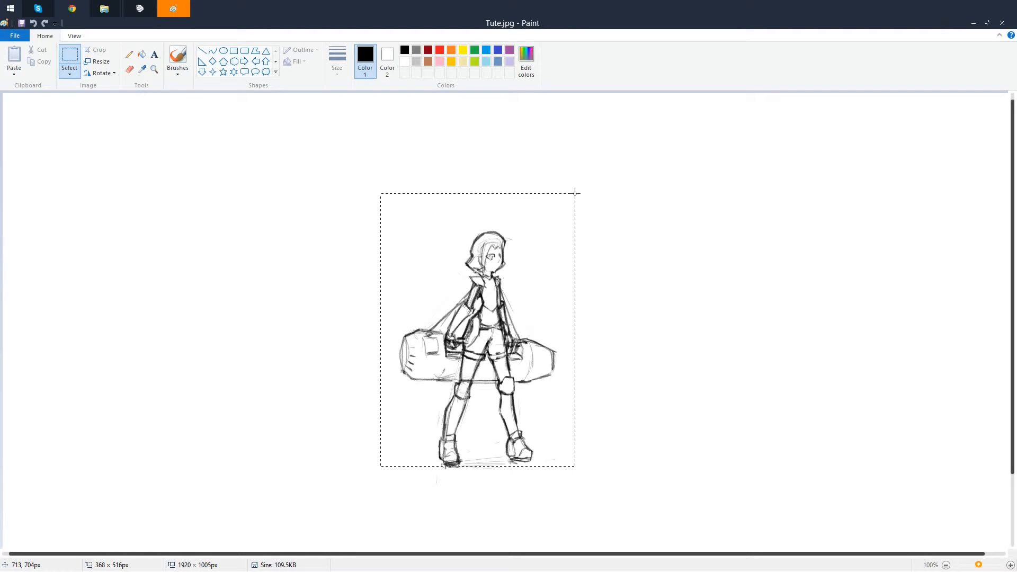
pyautogui.moveTo(575, 192)
pyautogui.mouseDown()
pyautogui.moveTo(568, 215)
pyautogui.moveTo(574, 196)
pyautogui.moveTo(580, 203)
pyautogui.mouseUp()
pyautogui.moveTo(574, 207); pyautogui.dragTo(576, 202)
pyautogui.moveTo(574, 203); pyautogui.dragTo(575, 203)
pyautogui.click(96, 49)
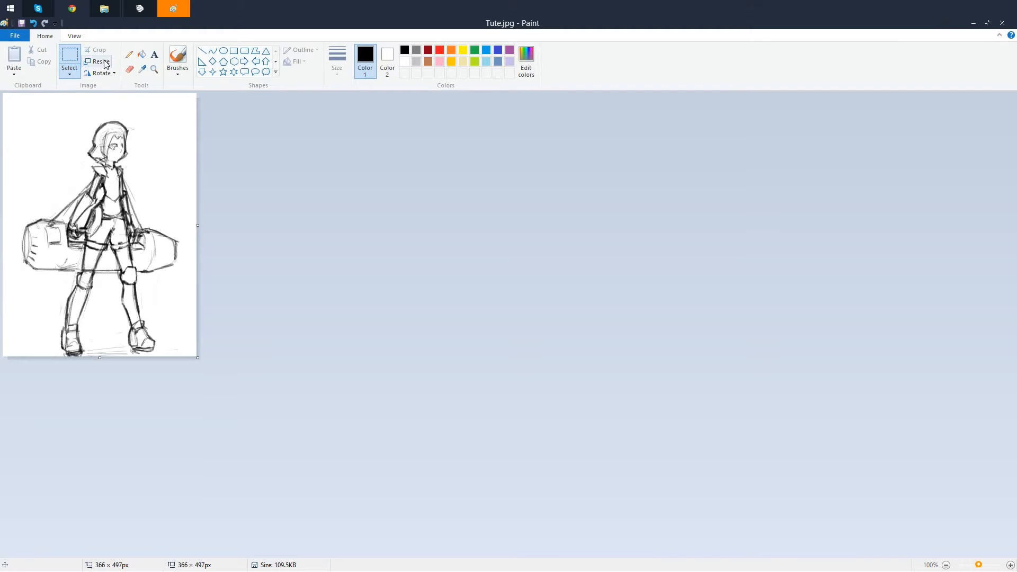
# Resize the cropped sketch to a height of 128 pixels with the aspect ratio maintained, and save the file
pyautogui.click(104, 64)
pyautogui.click(121, 101)
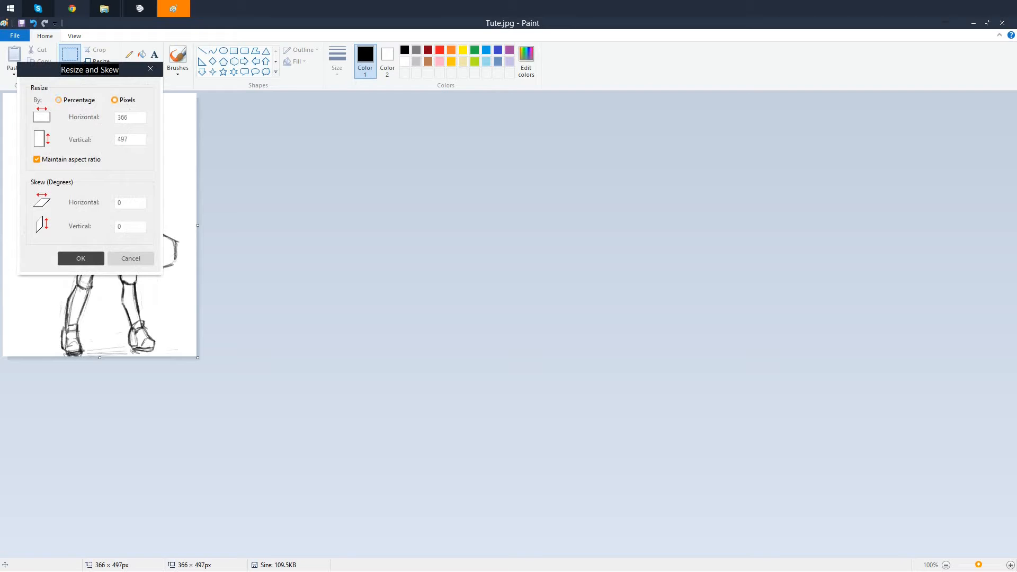
pyautogui.moveTo(128, 117); pyautogui.dragTo(119, 139)
pyautogui.moveTo(111, 74); pyautogui.dragTo(330, 118)
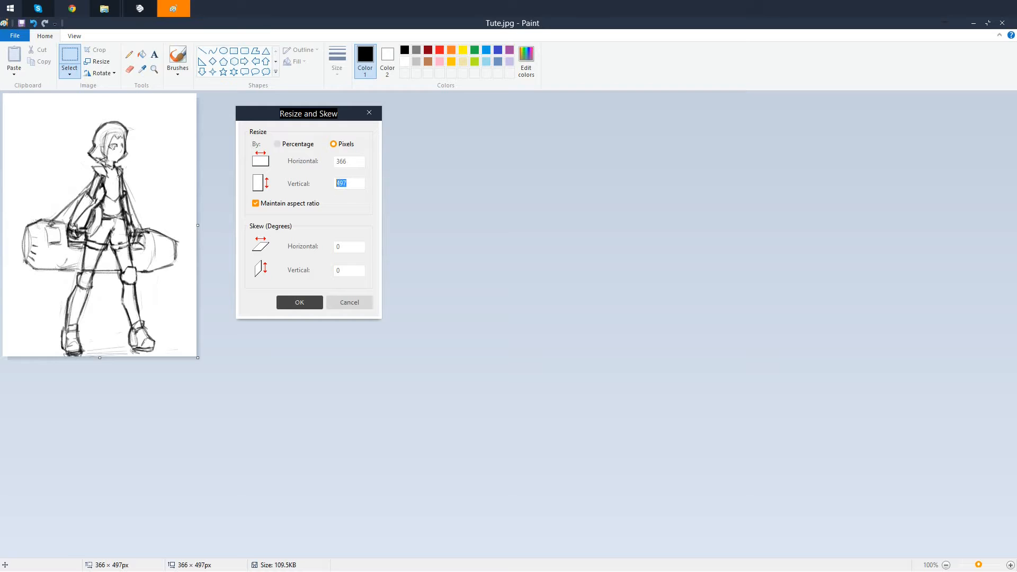
pyautogui.write('128')
pyautogui.click(311, 303)
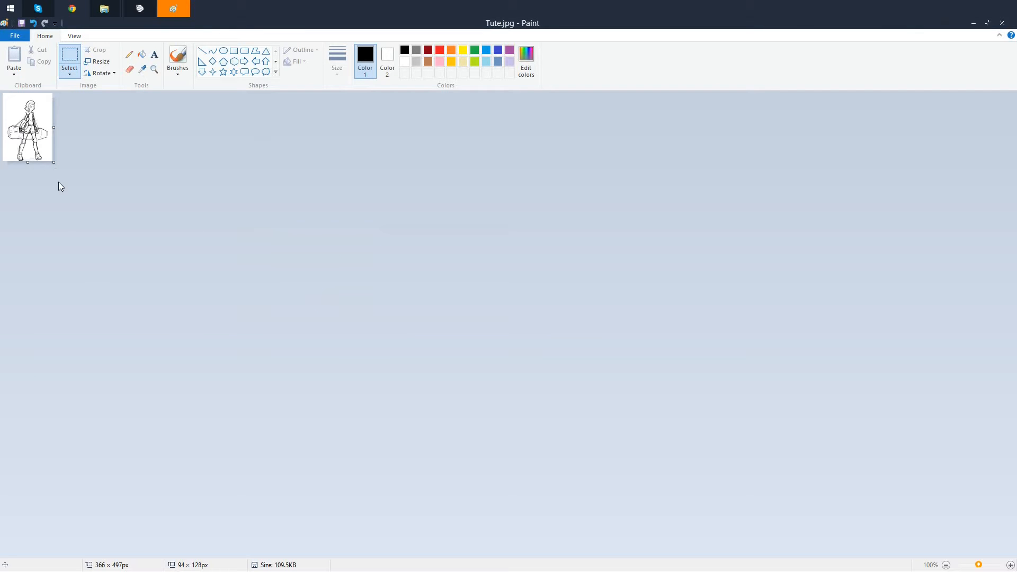
pyautogui.keyDown('ctrl'); pyautogui.scroll(5, 58, 182); pyautogui.keyUp('ctrl')
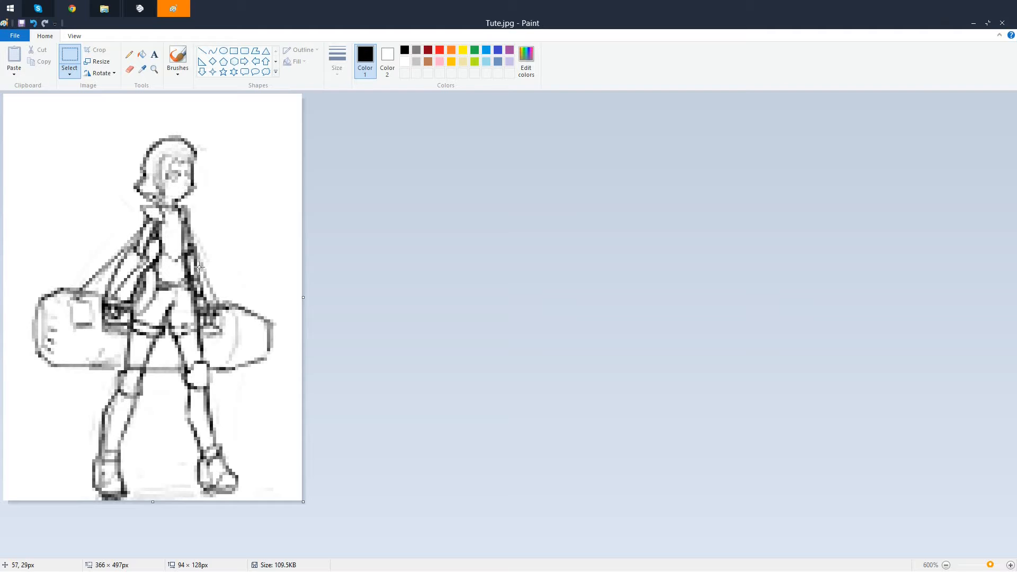
pyautogui.scroll(-4, 242, 393)
pyautogui.hotkey('ctrl', 's')
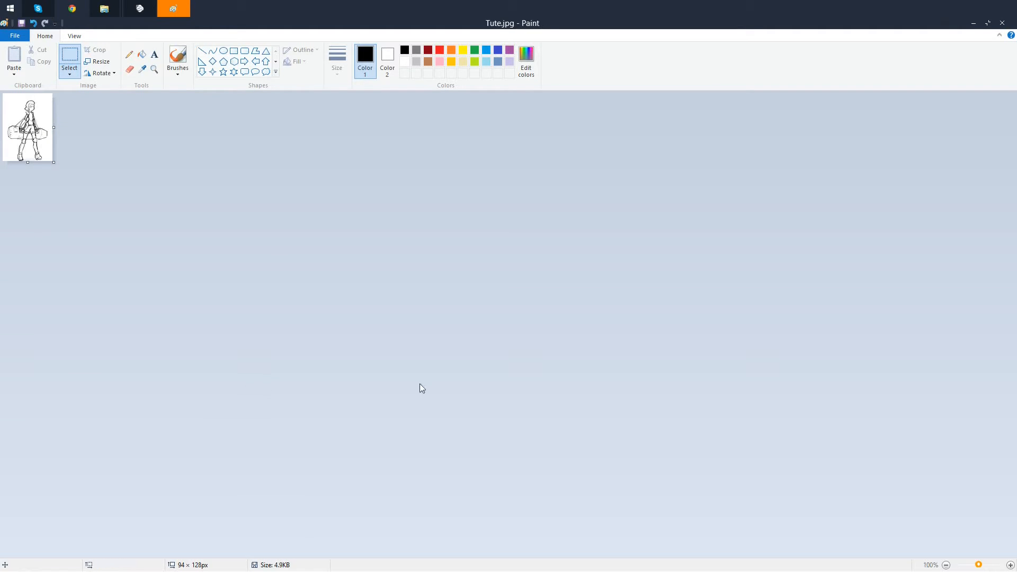
# Launch Aseprite and open the resized Tute.jpg in it
pyautogui.click(10, 13)
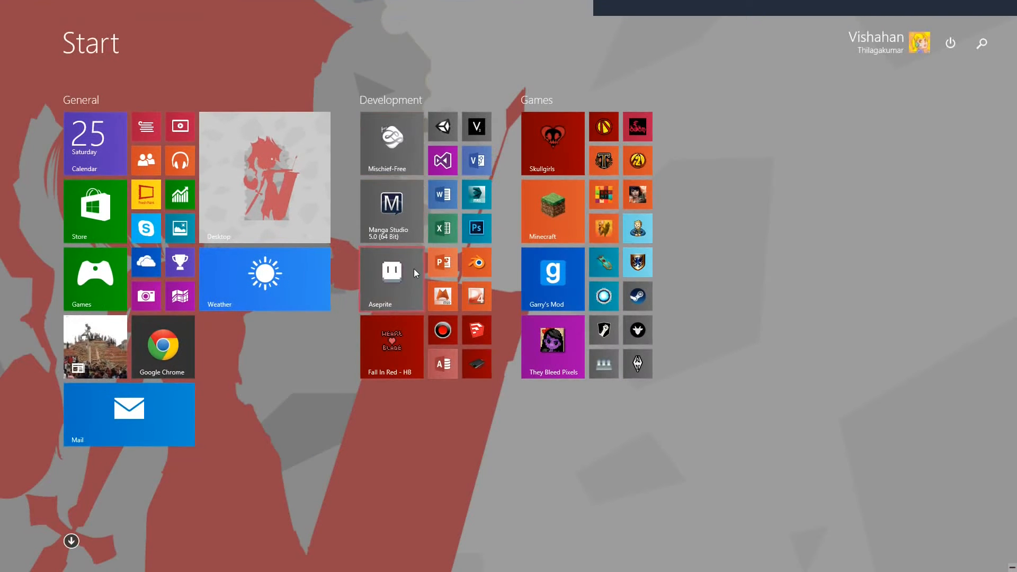
pyautogui.click(414, 269)
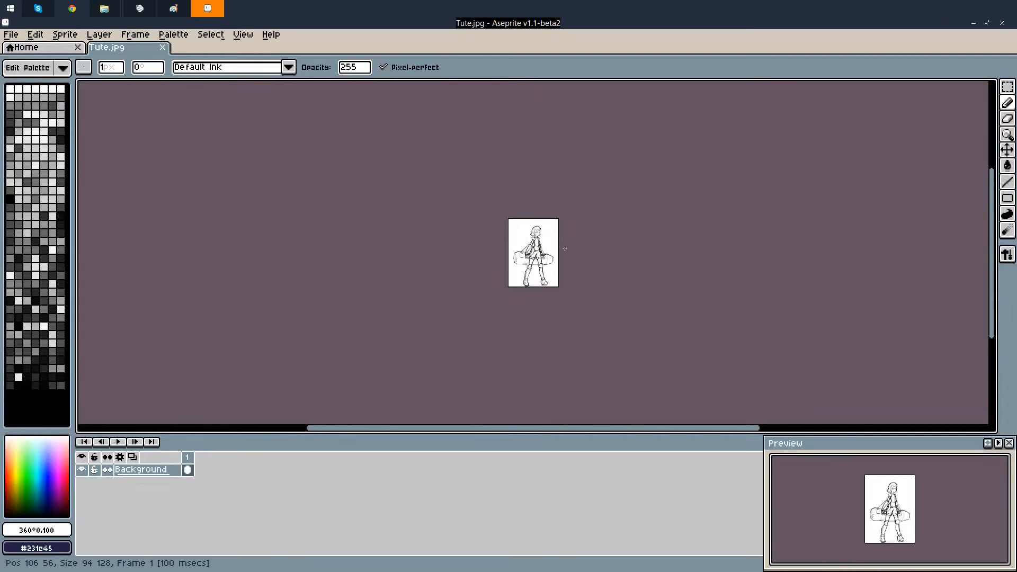
pyautogui.scroll(2, 564, 249)
pyautogui.scroll(2, 138, 136)
pyautogui.scroll(-1, 138, 136)
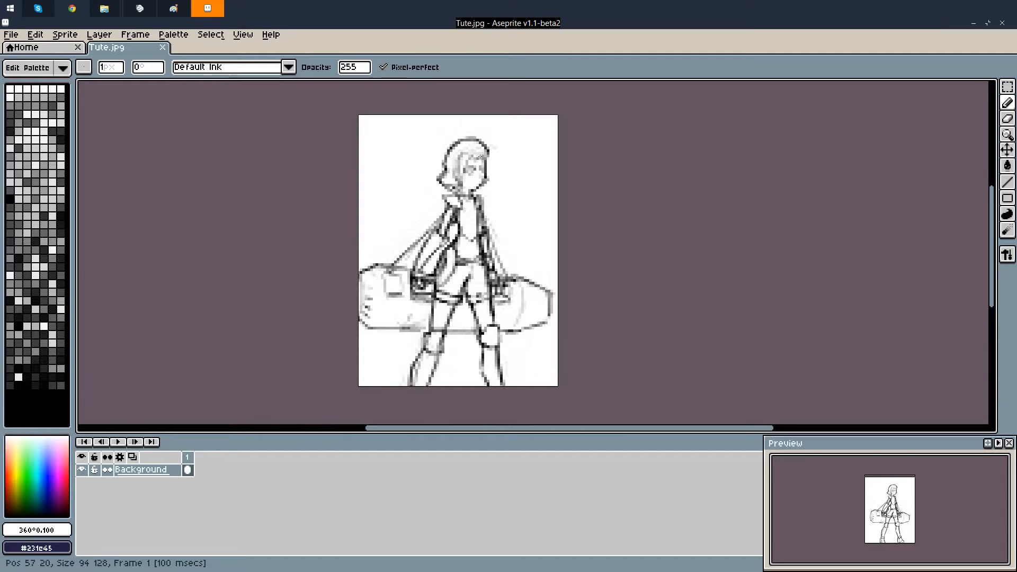
# Create a new 128 × 128 sprite in RGB color mode with a transparent background
pyautogui.click(10, 35)
pyautogui.click(22, 53)
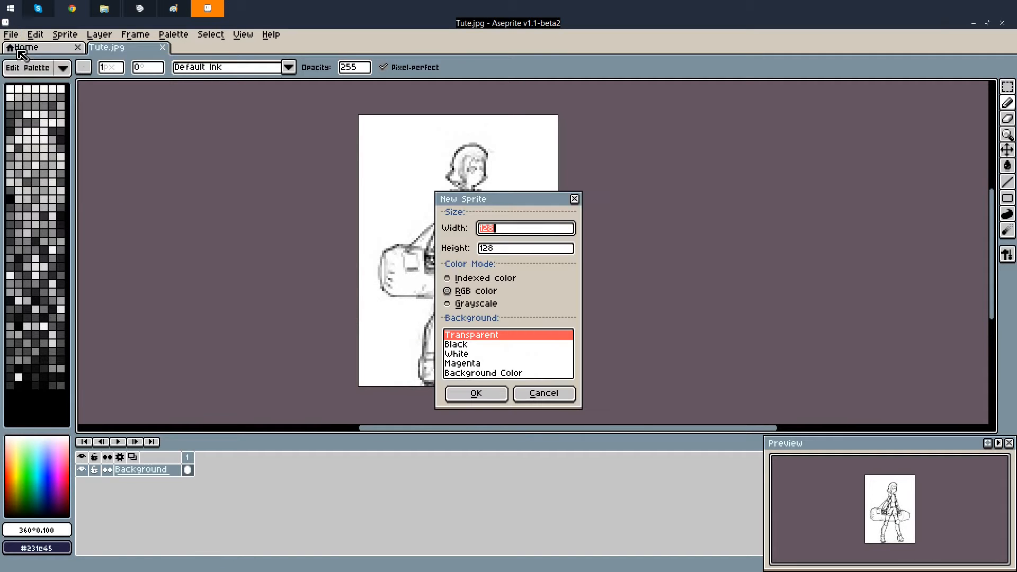
pyautogui.click(518, 247)
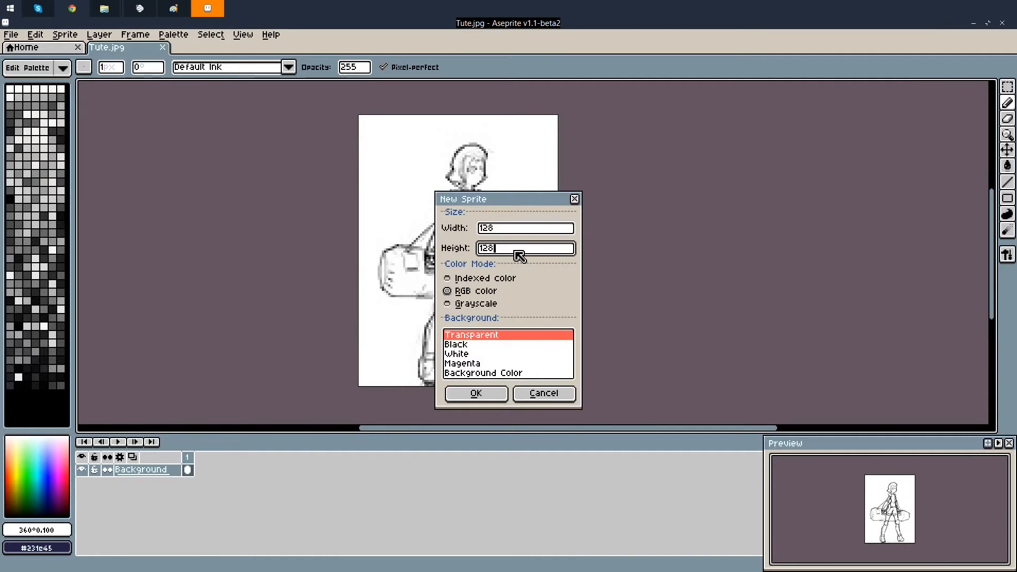
pyautogui.click(492, 393)
pyautogui.scroll(2, 540, 265)
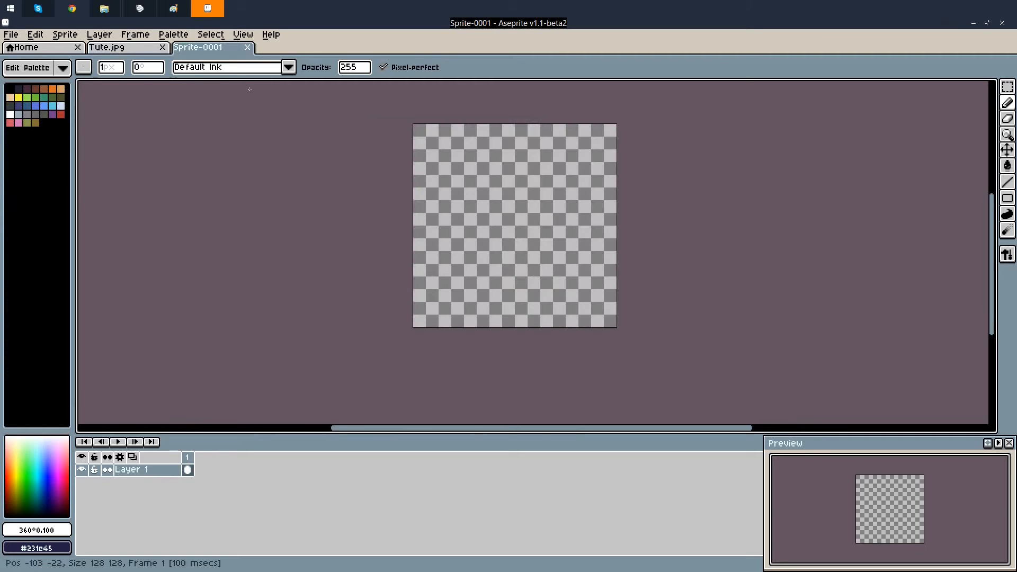
# Copy the whole Tute.jpg sketch into the new sprite, place it at about position 16, 3, and deselect it
pyautogui.click(142, 48)
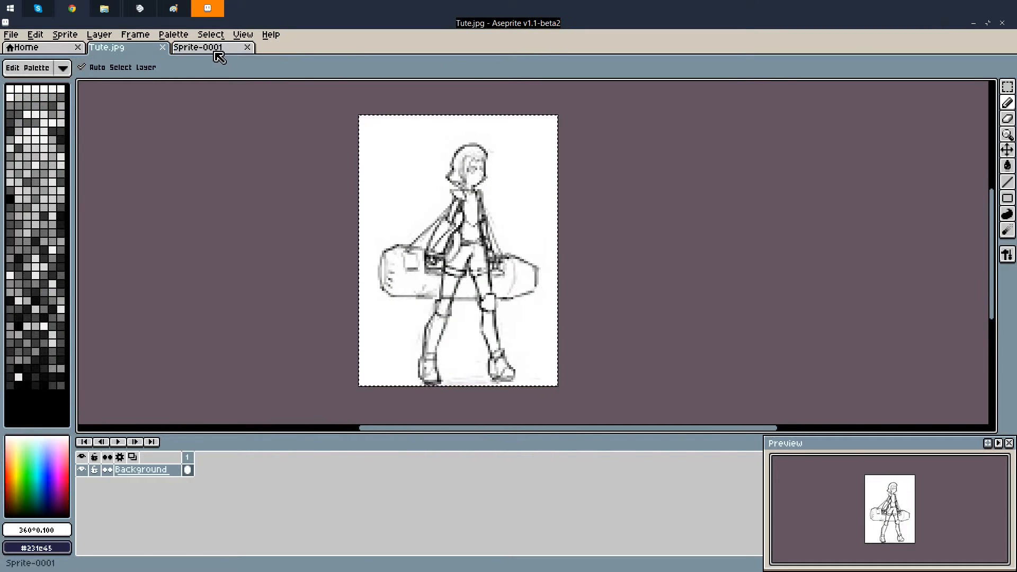
pyautogui.click(216, 50)
pyautogui.hotkey('ctrl', 'v')
pyautogui.moveTo(478, 225); pyautogui.dragTo(504, 230)
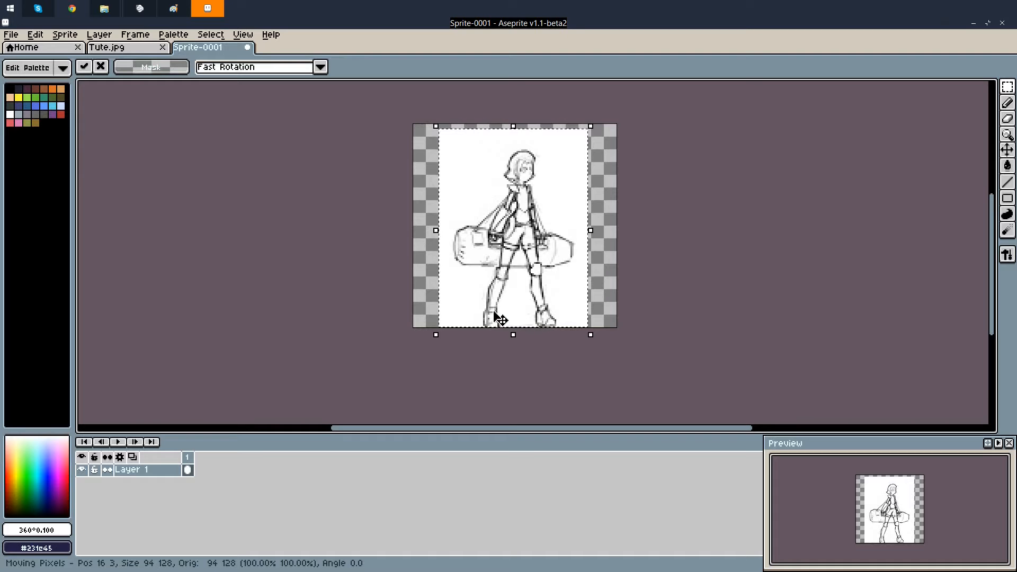
pyautogui.scroll(-1, 470, 259)
pyautogui.scroll(1, 470, 251)
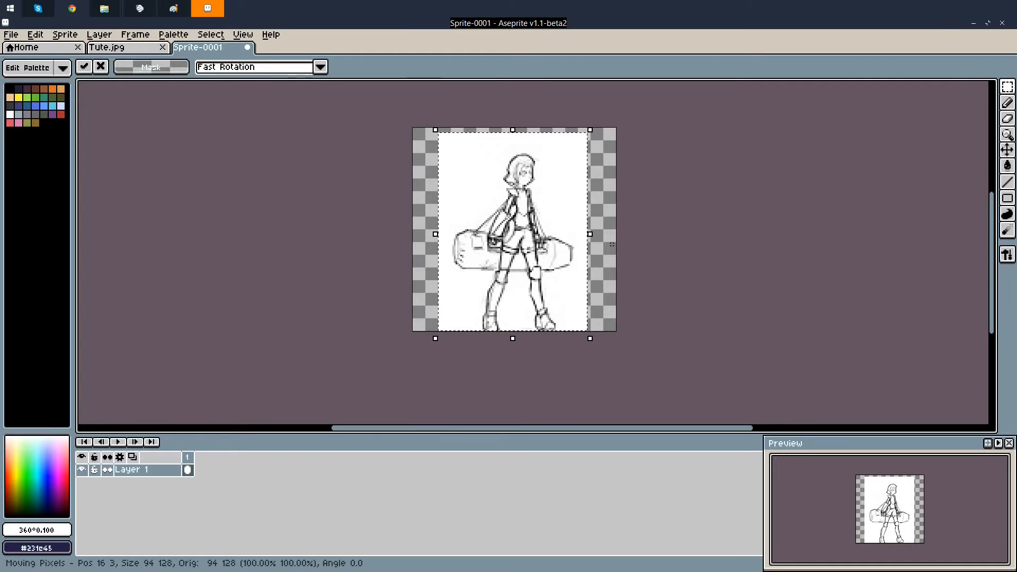
pyautogui.press('Return')
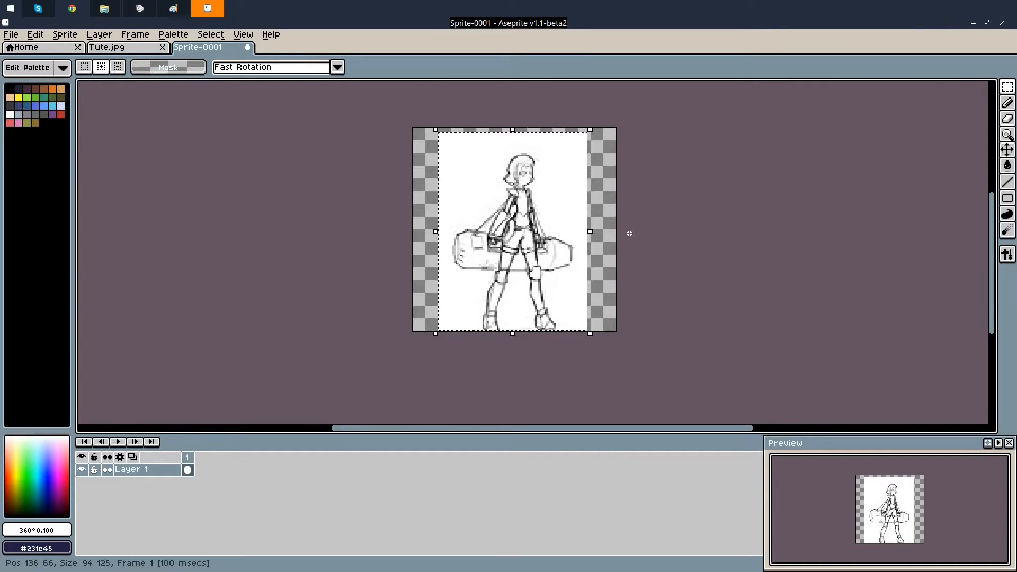
pyautogui.hotkey('ctrl', 'd')
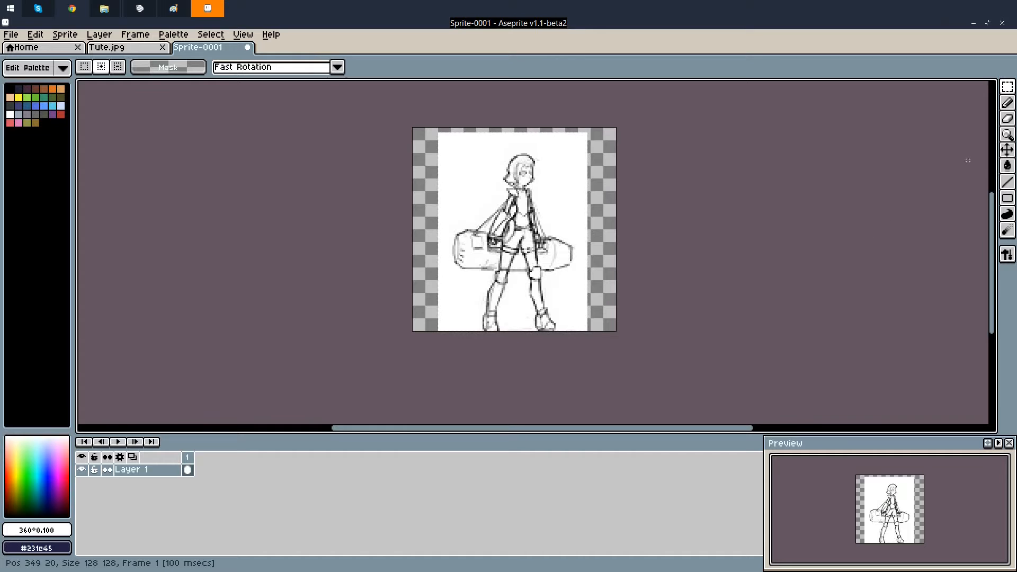
# Fill the transparent area around the pasted sketch with white and add a new layer above the sketch layer
pyautogui.click(1007, 165)
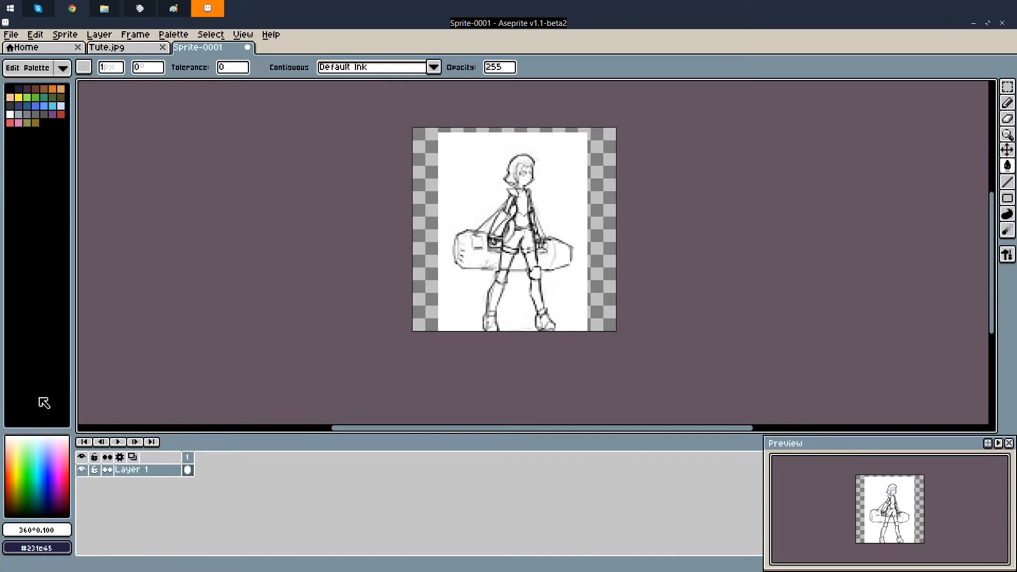
pyautogui.click(428, 143)
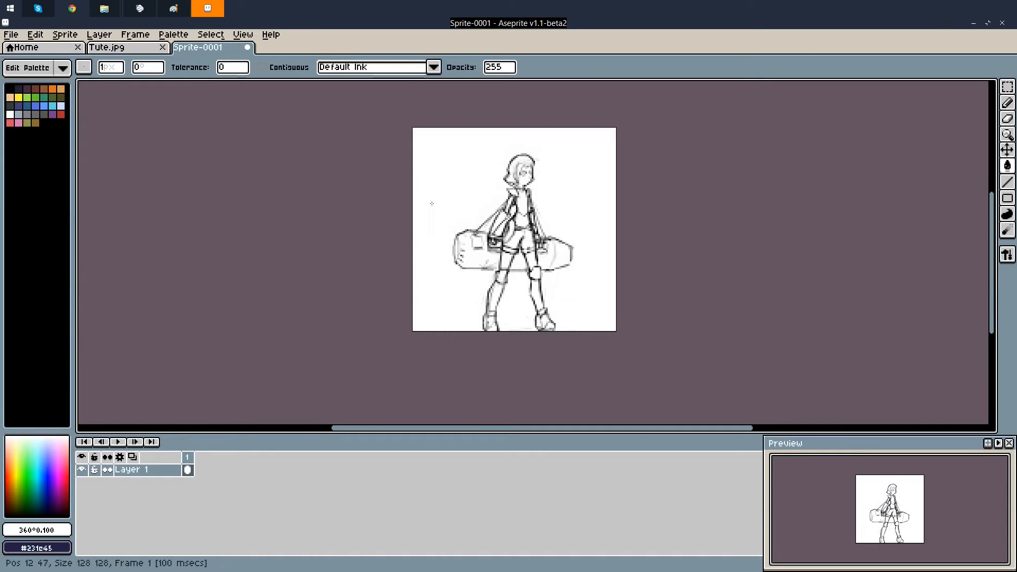
pyautogui.scroll(2, 471, 195)
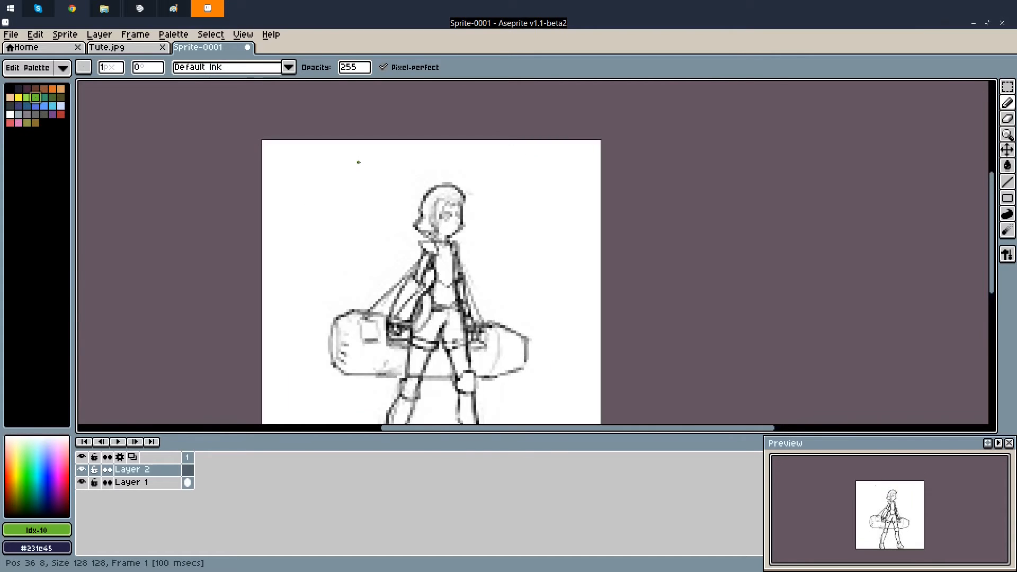
# Examine the sketched figure and the details of its head up close
pyautogui.scroll(3, 402, 175)
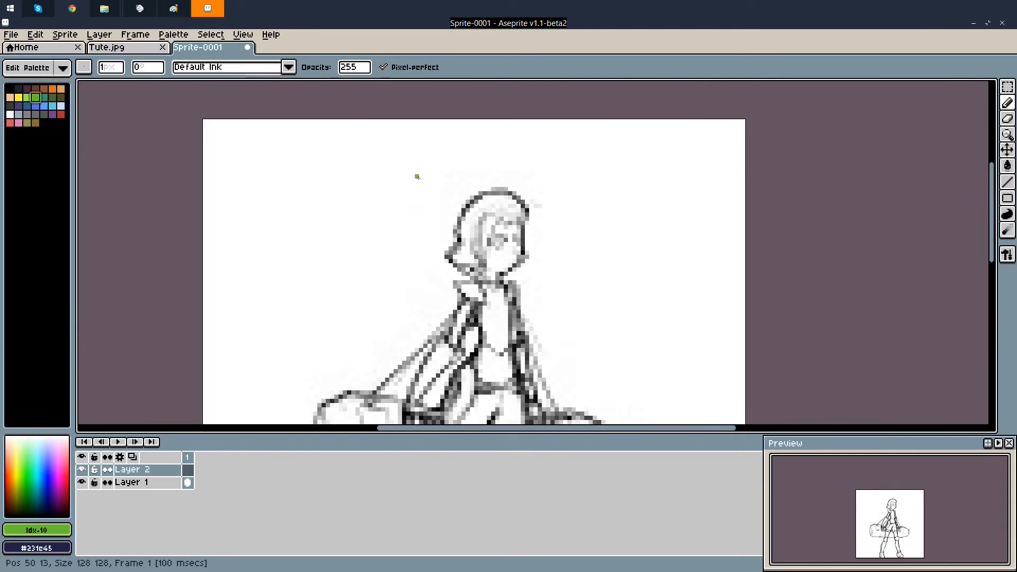
pyautogui.scroll(-4, 505, 201)
pyautogui.scroll(2, 505, 202)
pyautogui.scroll(-3, 505, 201)
pyautogui.scroll(4, 505, 202)
pyautogui.scroll(2, 509, 215)
pyautogui.scroll(-1, 290, 211)
pyautogui.scroll(2, 545, 294)
pyautogui.scroll(2, 546, 294)
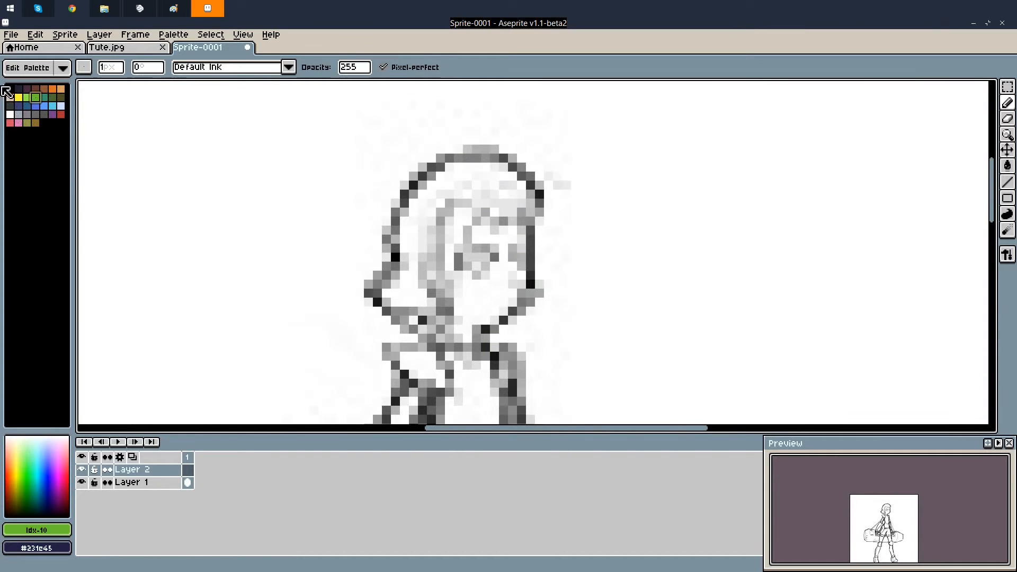
# Try tracing the face and hair in black with the Pencil on the new layer, and undo the strokes
pyautogui.click(10, 89)
pyautogui.click(431, 248)
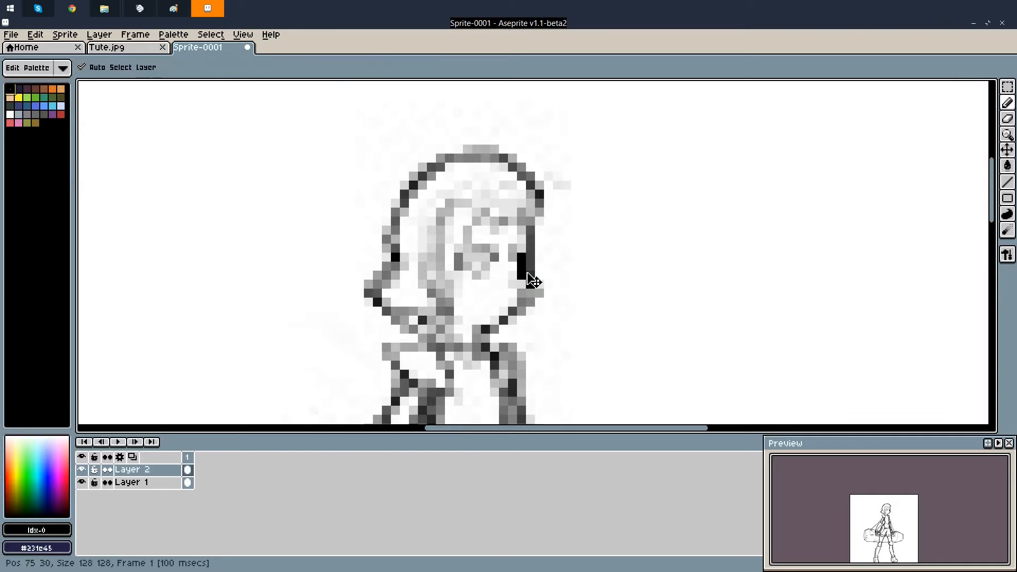
pyautogui.hotkey('ctrl', 'z')
pyautogui.moveTo(526, 245)
pyautogui.mouseDown()
pyautogui.moveTo(529, 226)
pyautogui.moveTo(511, 191)
pyautogui.moveTo(445, 189)
pyautogui.moveTo(420, 254)
pyautogui.moveTo(435, 305)
pyautogui.mouseUp()
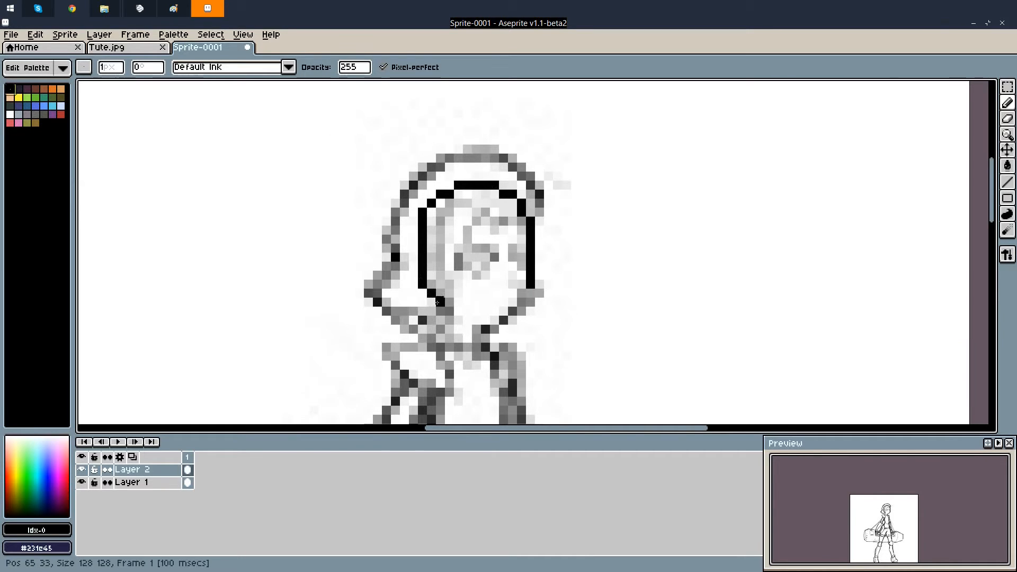
pyautogui.scroll(-3, 443, 194)
pyautogui.hotkey('ctrl', 'z')
pyautogui.scroll(5, 455, 228)
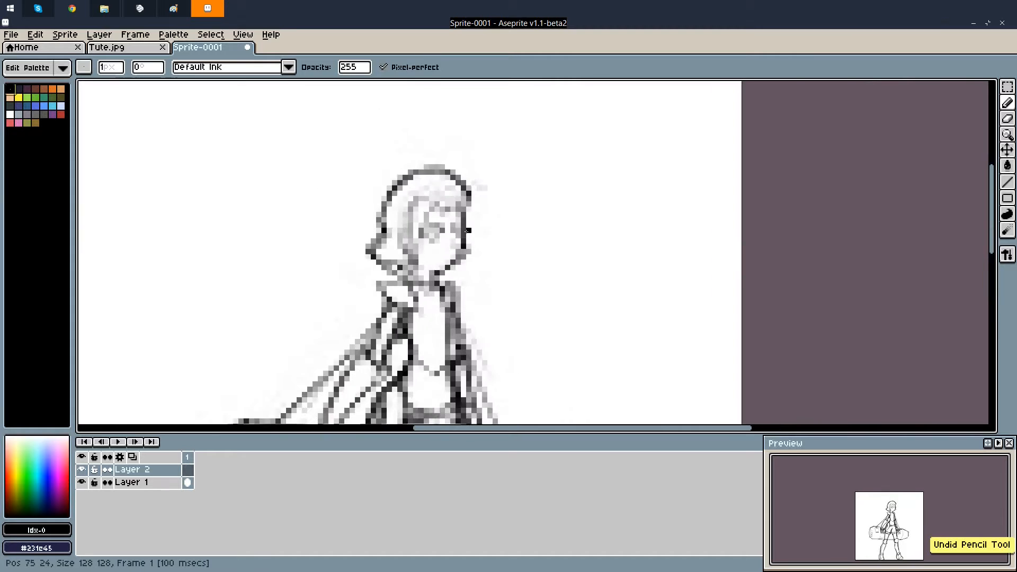
# Set the drawing colour to the teal green at palette index 11 (#37946e) for tracing over the sketch
pyautogui.click(47, 101)
pyautogui.click(38, 101)
pyautogui.click(45, 100)
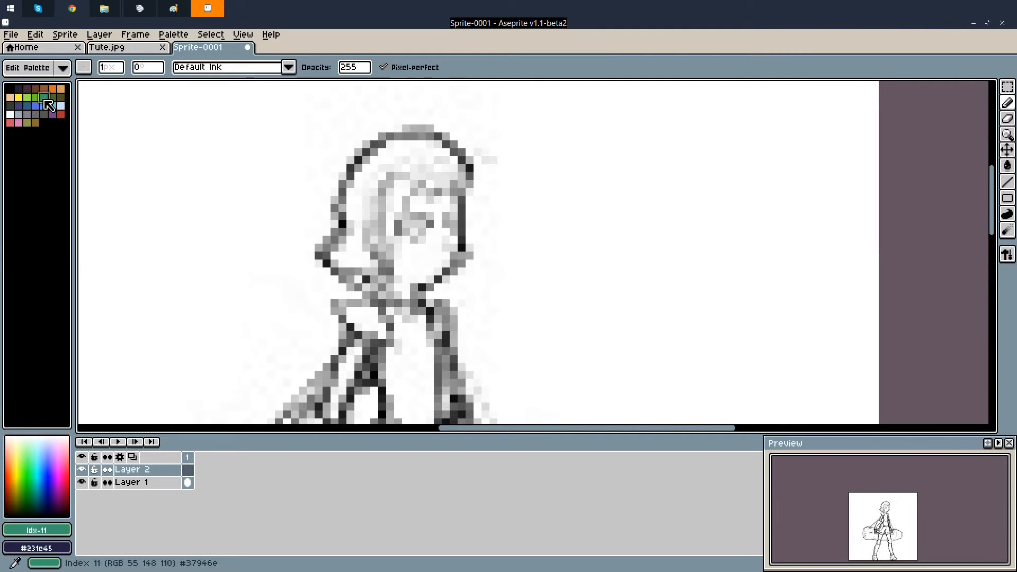
pyautogui.click(36, 98)
pyautogui.click(421, 215)
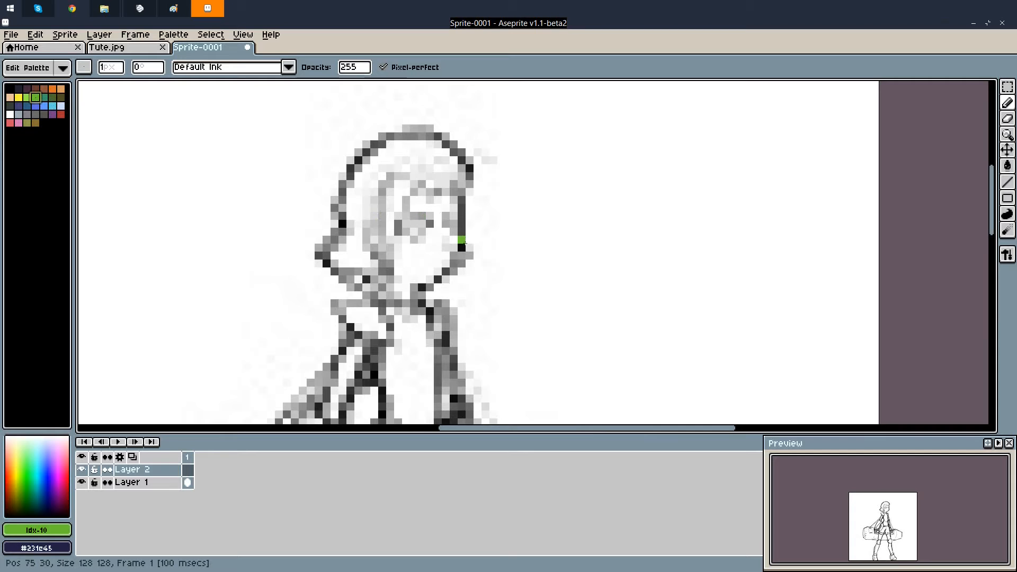
pyautogui.click(45, 98)
# Try tracing the front of the face and the hair in teal with the Pencil, and undo the strokes
pyautogui.moveTo(461, 248); pyautogui.dragTo(460, 230)
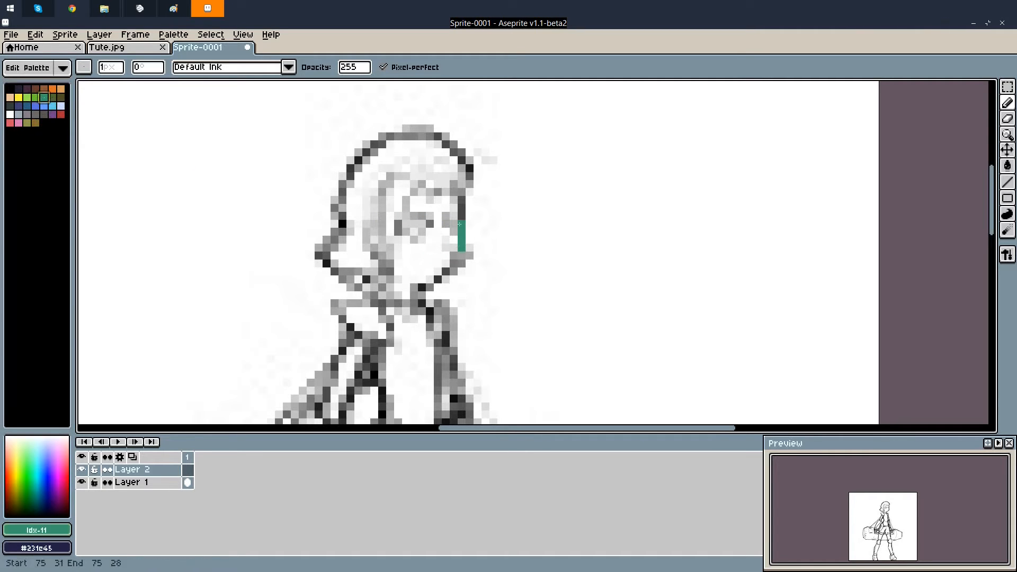
pyautogui.moveTo(457, 191)
pyautogui.mouseDown()
pyautogui.moveTo(352, 177)
pyautogui.moveTo(333, 186)
pyautogui.mouseUp()
pyautogui.hotkey('ctrl', 'z')
# View the whole figure, switch Layer 1's visibility off and on to check the layers, and make Layer 2 active again
pyautogui.scroll(-2, 365, 183)
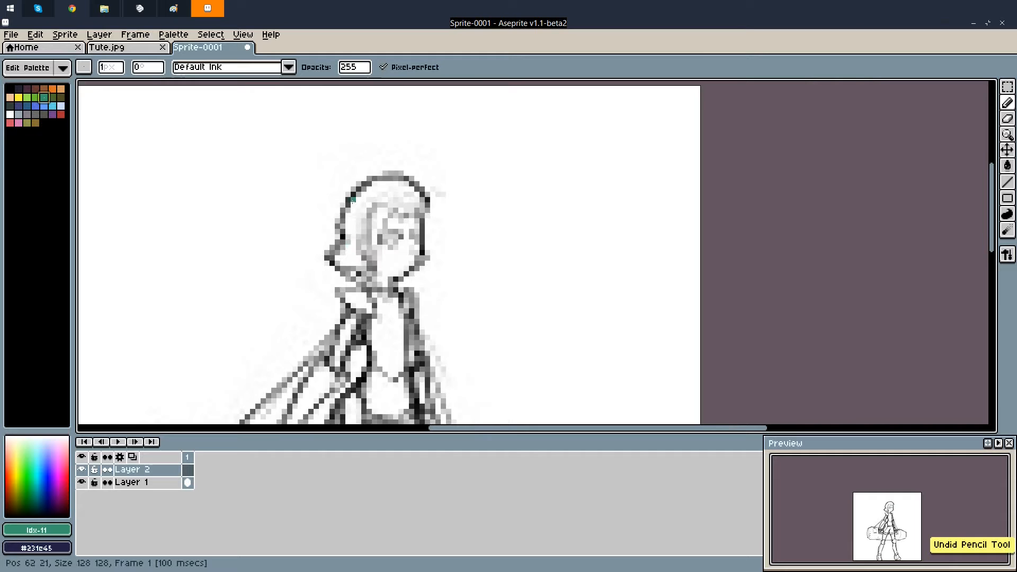
pyautogui.scroll(-5, 365, 184)
pyautogui.scroll(4, 358, 139)
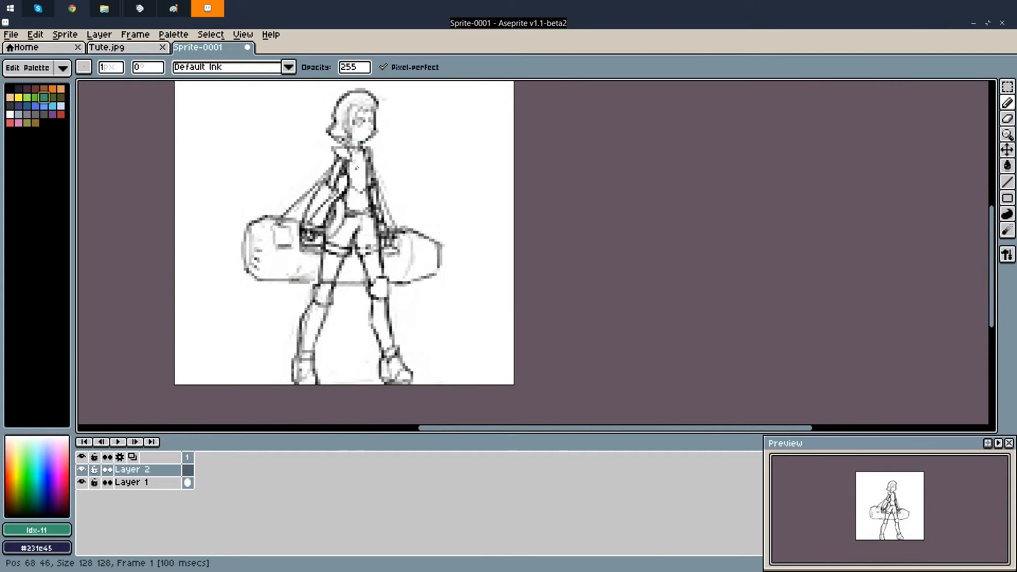
pyautogui.scroll(-1, 356, 162)
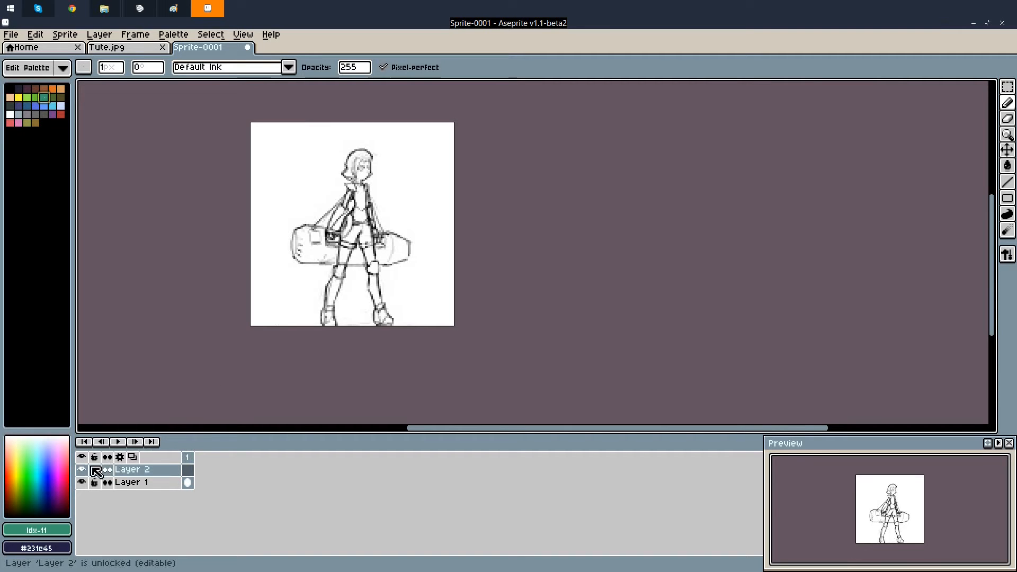
pyautogui.doubleClick(83, 482)
pyautogui.click(139, 483)
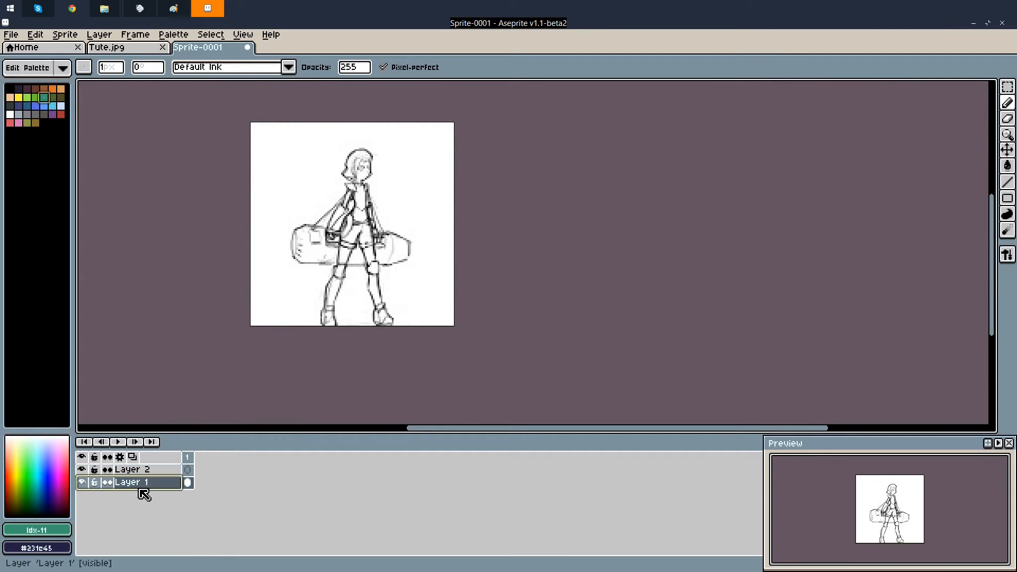
pyautogui.click(159, 470)
# Trace the front edge of the face from the forehead down along the jaw to the chin in teal on Layer 2
pyautogui.scroll(5, 326, 176)
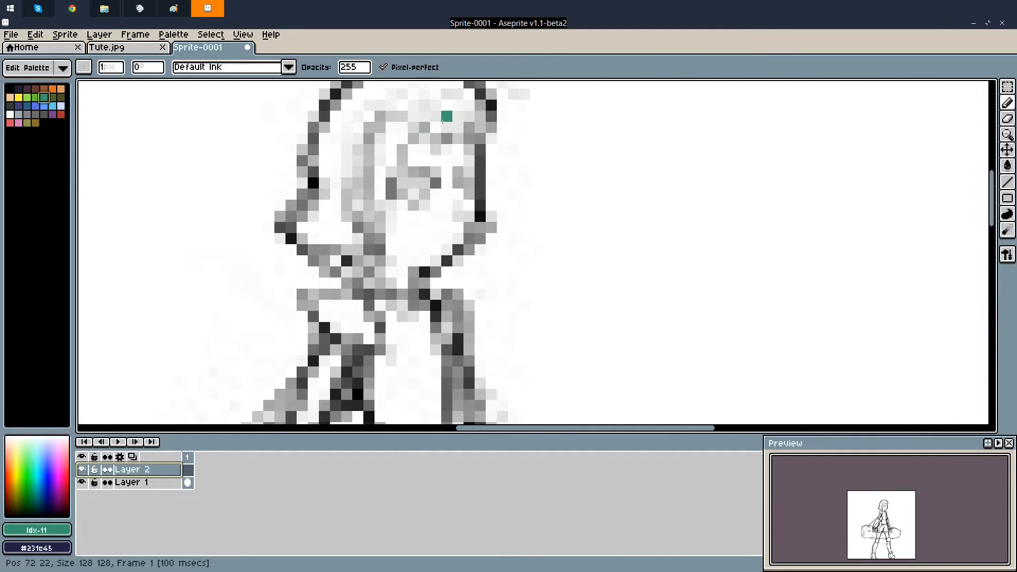
pyautogui.scroll(-1, 464, 154)
pyautogui.moveTo(471, 155); pyautogui.dragTo(473, 165)
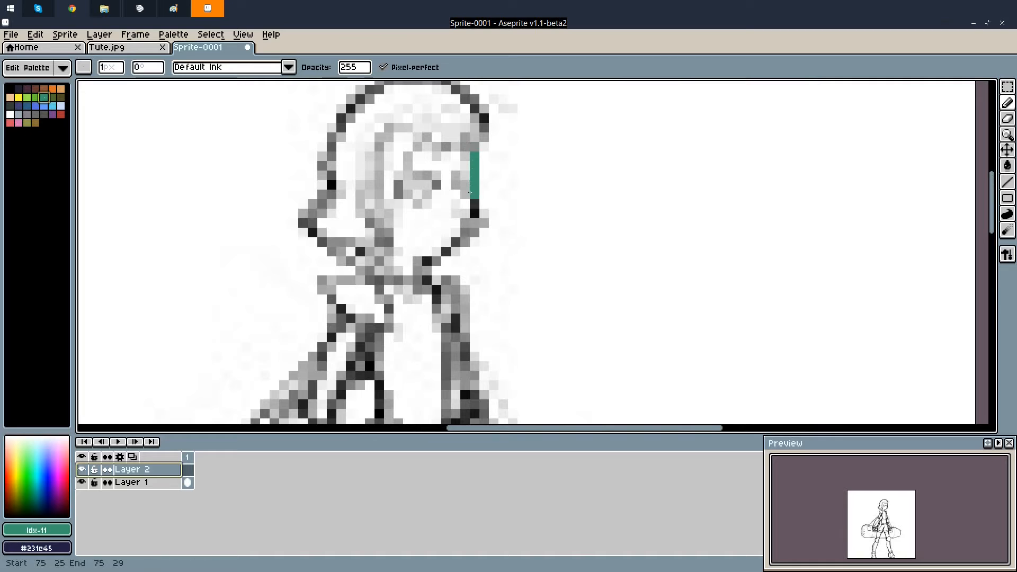
pyautogui.moveTo(469, 215); pyautogui.dragTo(467, 224)
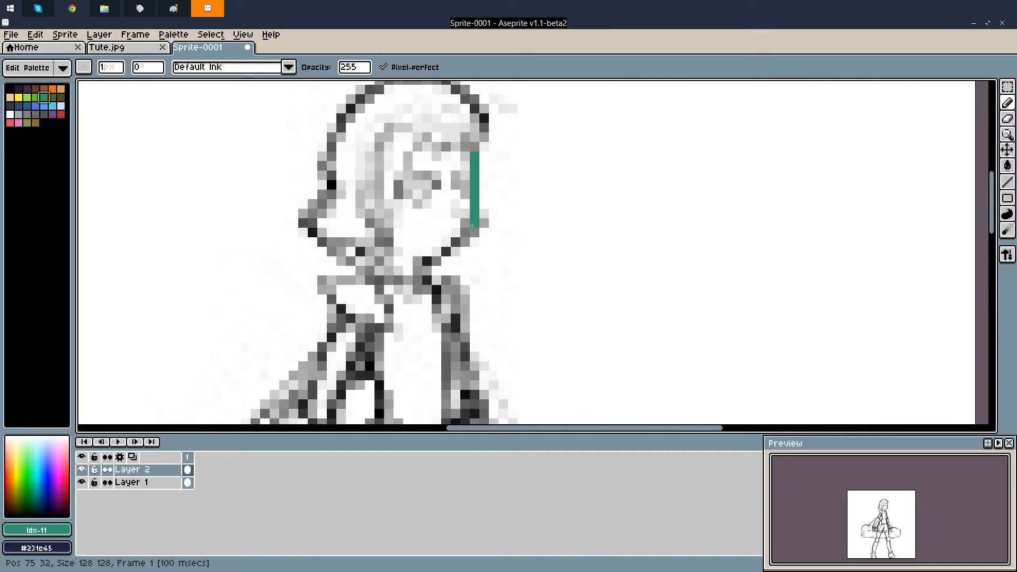
pyautogui.click(457, 240)
pyautogui.click(446, 251)
pyautogui.moveTo(437, 260); pyautogui.dragTo(426, 260)
pyautogui.click(424, 263)
pyautogui.moveTo(418, 273); pyautogui.dragTo(419, 271)
pyautogui.click(421, 266)
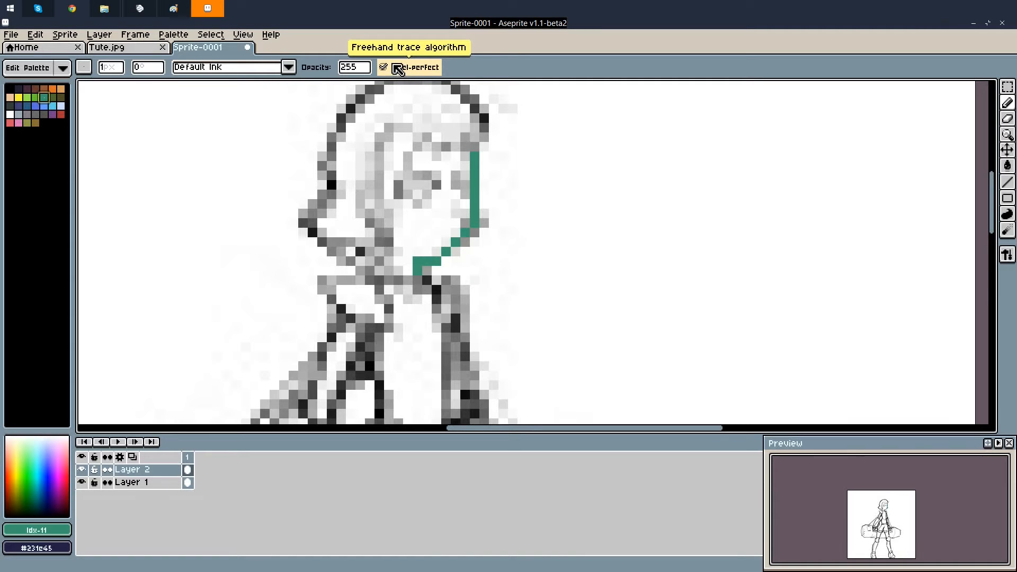
# Extend the teal outline over the forehead corner and start a straight line along row 20 for the top of the head
pyautogui.click(468, 140)
pyautogui.hotkey('ctrl', 'z')
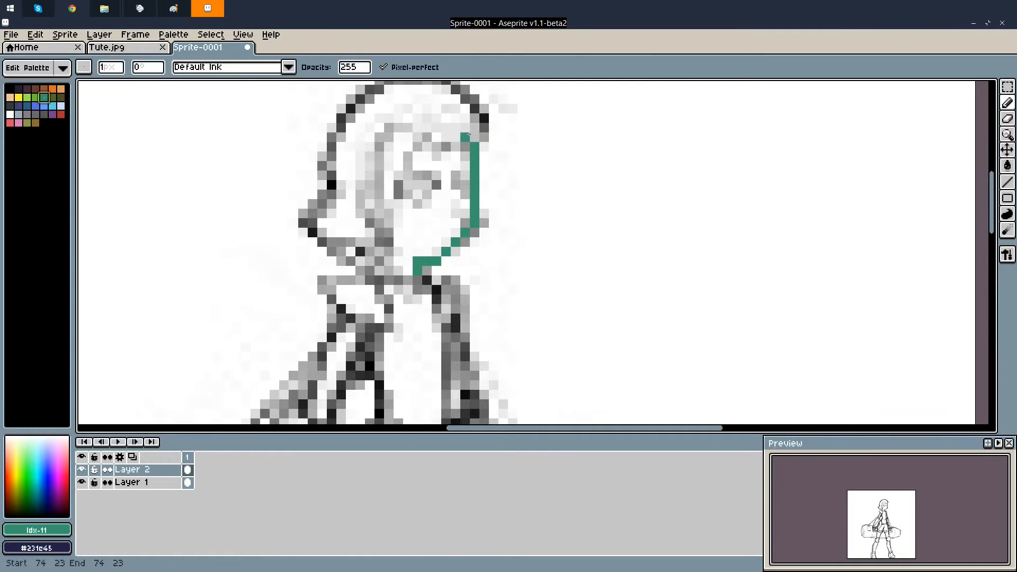
pyautogui.click(454, 121)
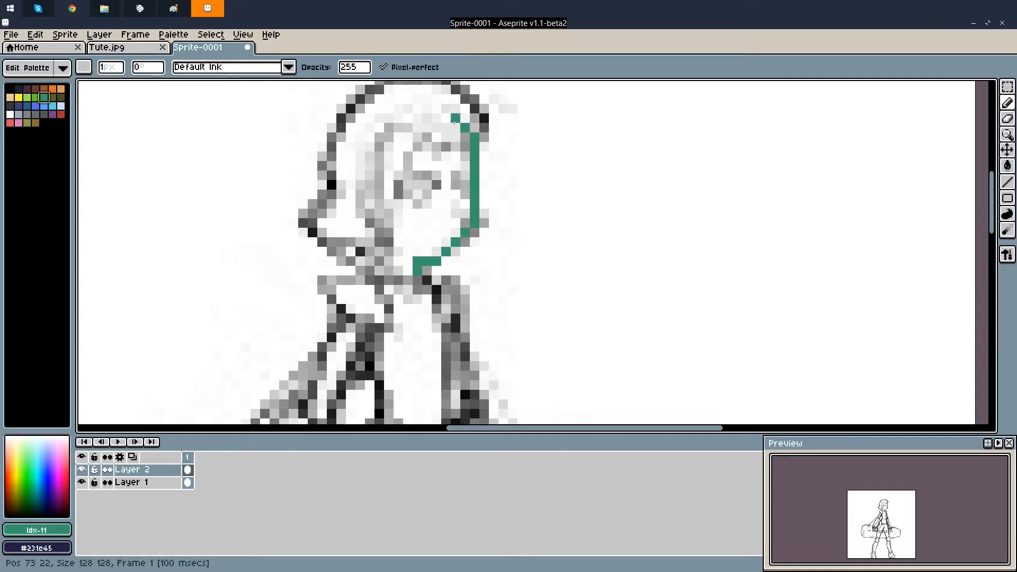
pyautogui.click(437, 108)
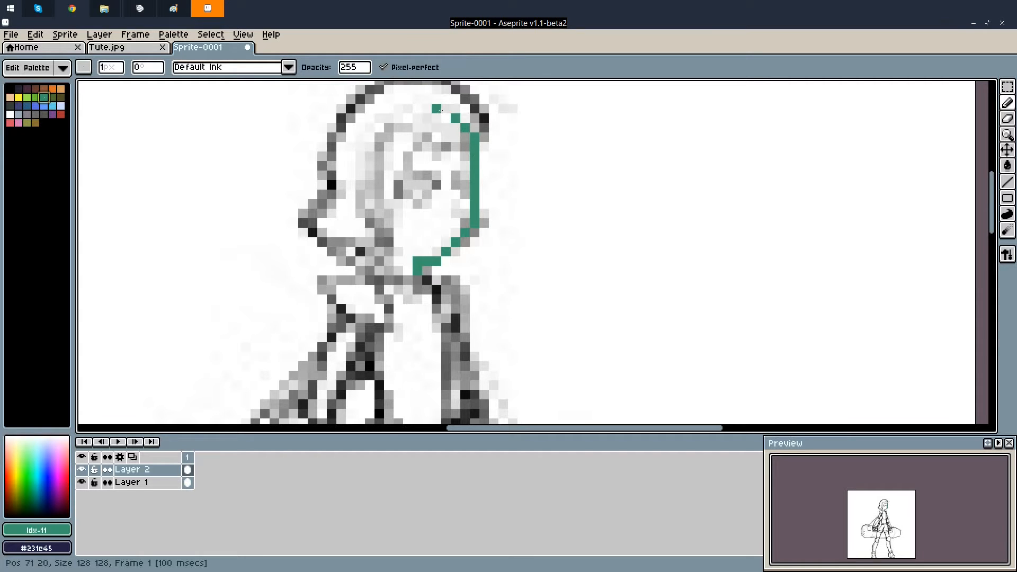
pyautogui.hotkey('ctrl', 'z')
pyautogui.moveTo(448, 110); pyautogui.dragTo(411, 112)
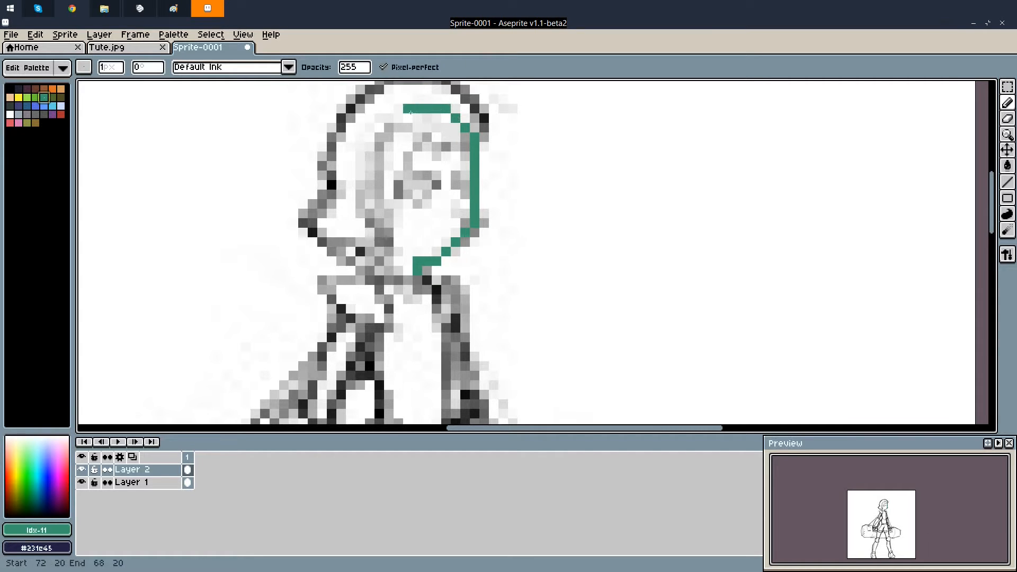
# Trace the back of the head straight down and diagonally in to the neck in teal to complete the head outline
pyautogui.click(359, 119)
pyautogui.moveTo(349, 126); pyautogui.dragTo(341, 159)
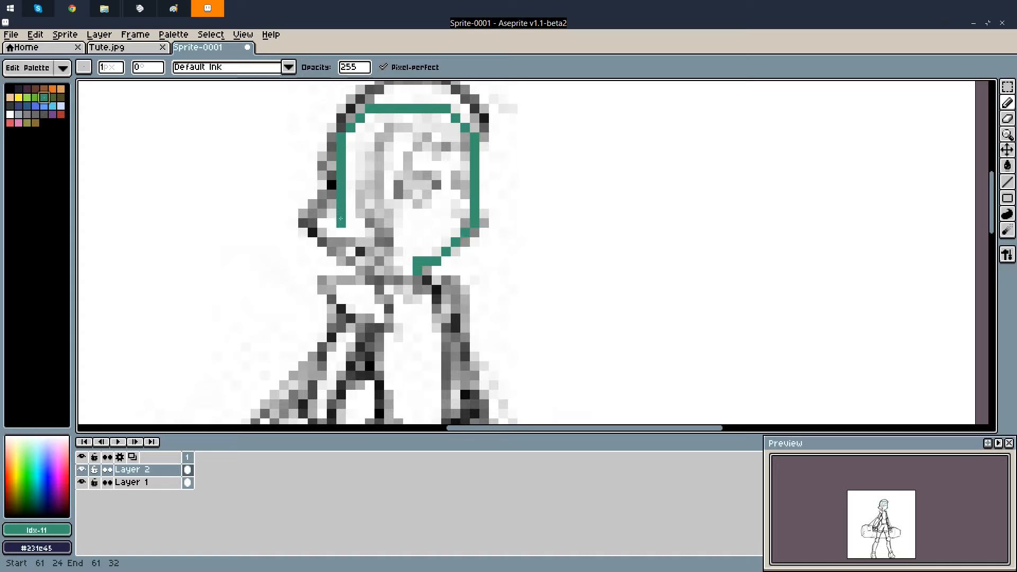
pyautogui.click(351, 232)
pyautogui.moveTo(363, 242); pyautogui.dragTo(388, 262)
# Examine the teal head outline against the sketched hair, face and neck from near and far
pyautogui.scroll(-2, 386, 268)
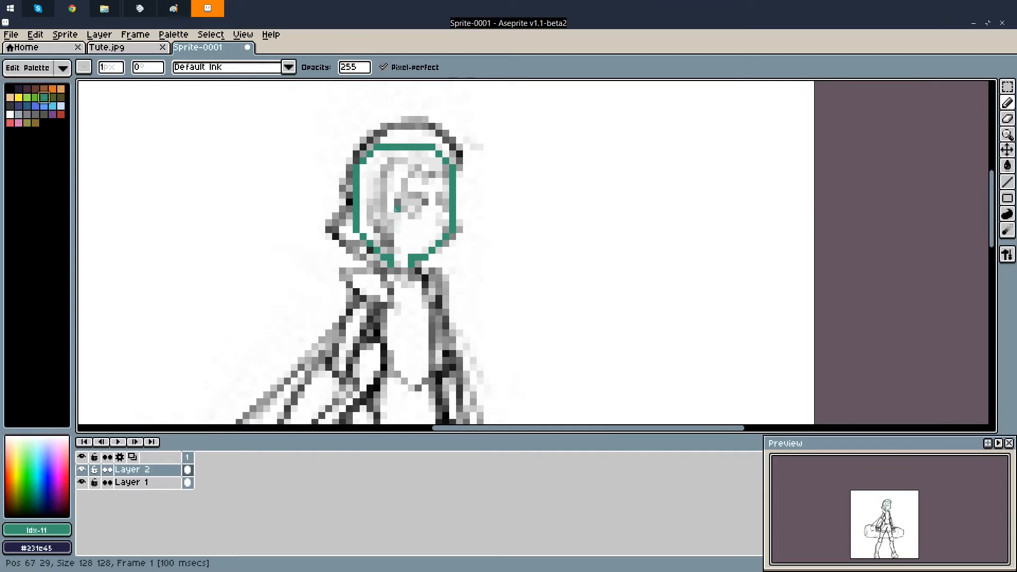
pyautogui.scroll(2, 392, 183)
pyautogui.click(392, 177)
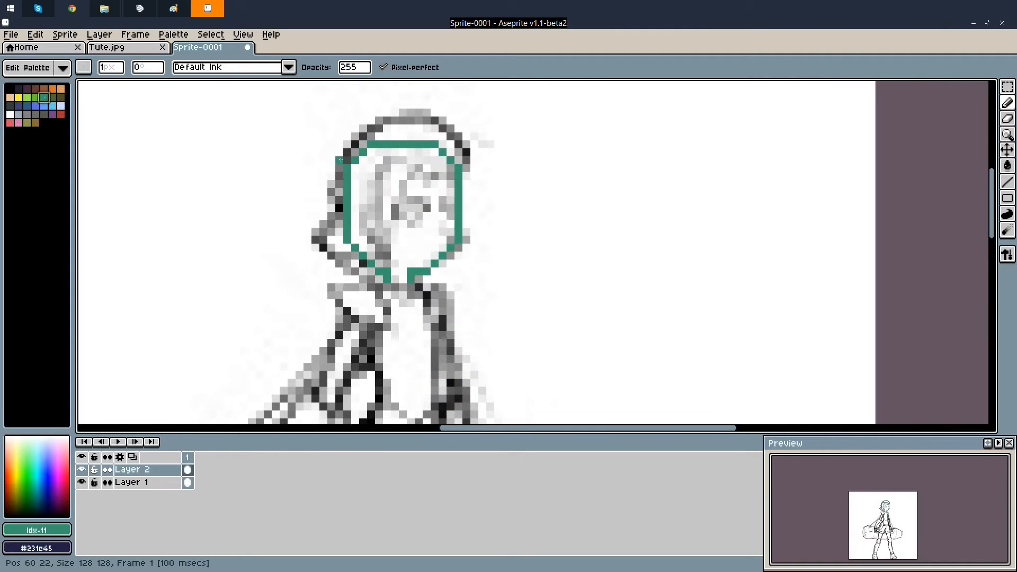
pyautogui.scroll(-2, 341, 160)
pyautogui.scroll(2, 454, 207)
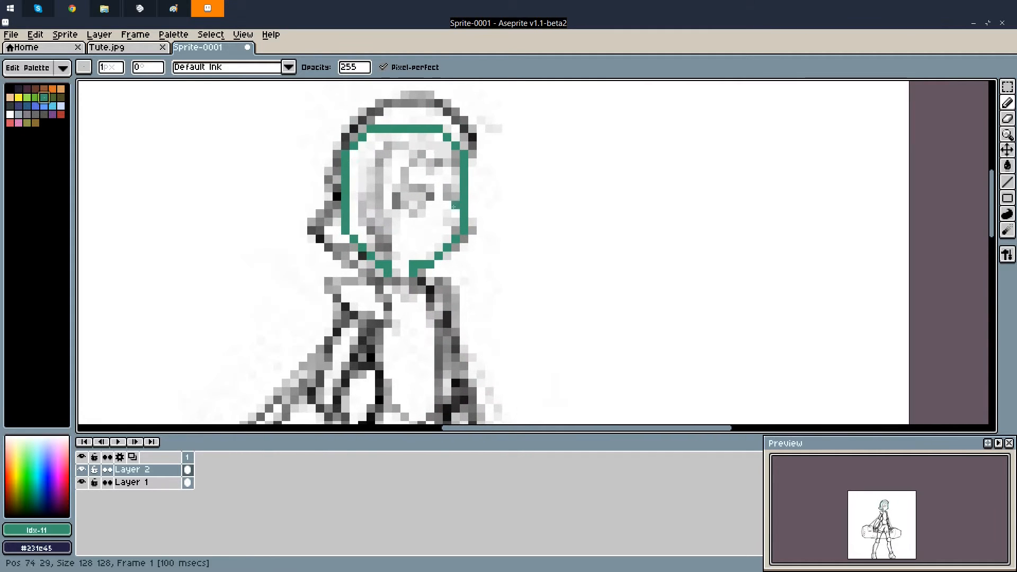
pyautogui.scroll(-2, 339, 103)
pyautogui.scroll(2, 343, 105)
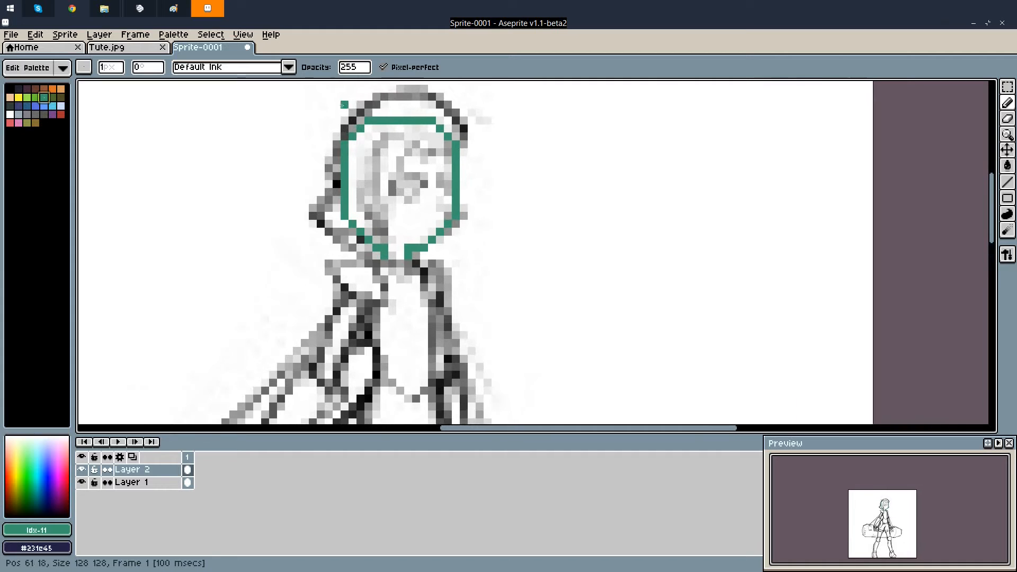
pyautogui.scroll(1, 385, 256)
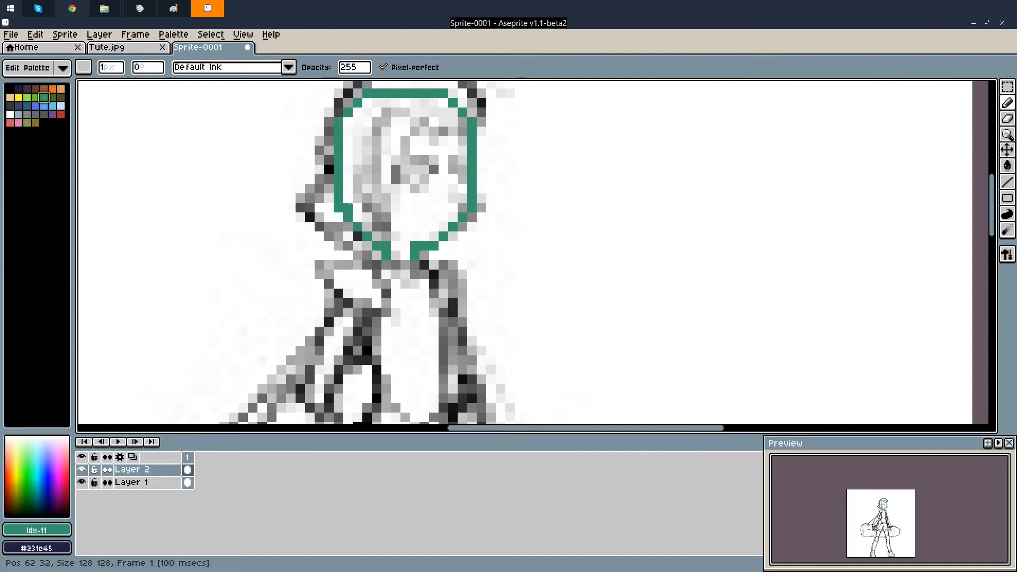
pyautogui.scroll(-1, 416, 153)
# Draw a horizontal teal shoulder line along row 38, starting at column 59 and crossing the base of the neck
pyautogui.scroll(2, 371, 261)
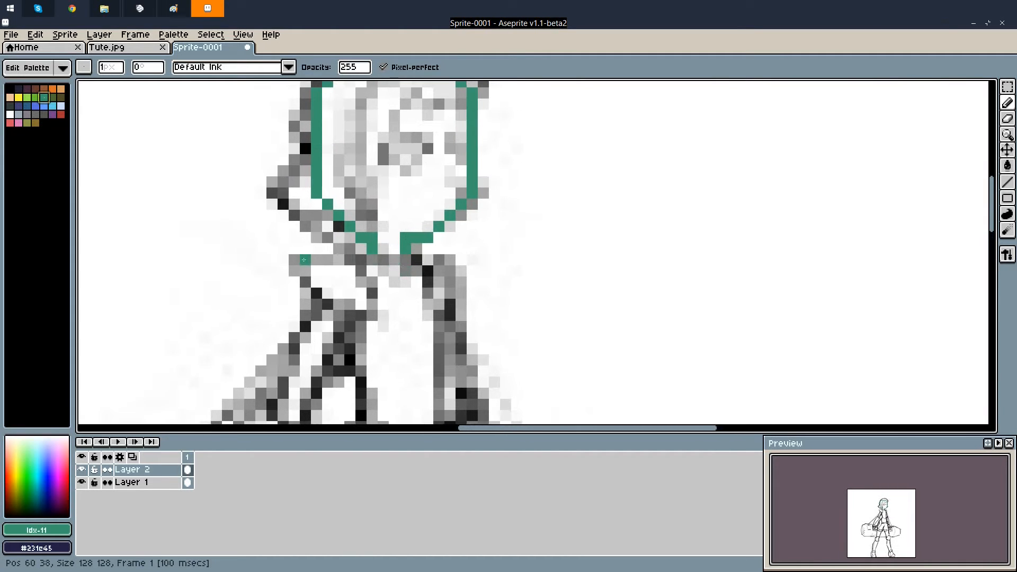
pyautogui.moveTo(298, 259); pyautogui.dragTo(336, 259)
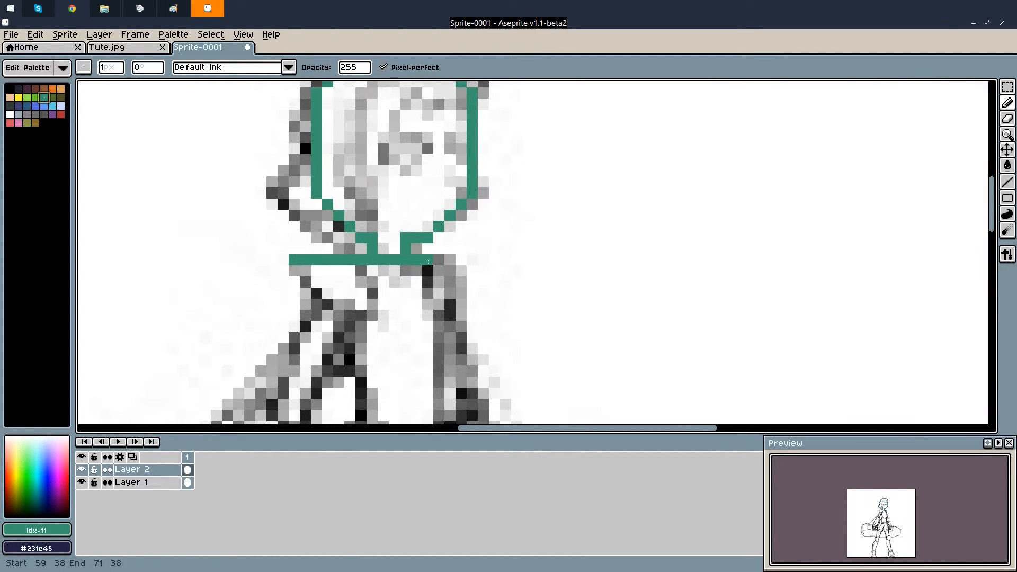
pyautogui.moveTo(449, 261); pyautogui.dragTo(449, 261)
pyautogui.scroll(-1, 449, 261)
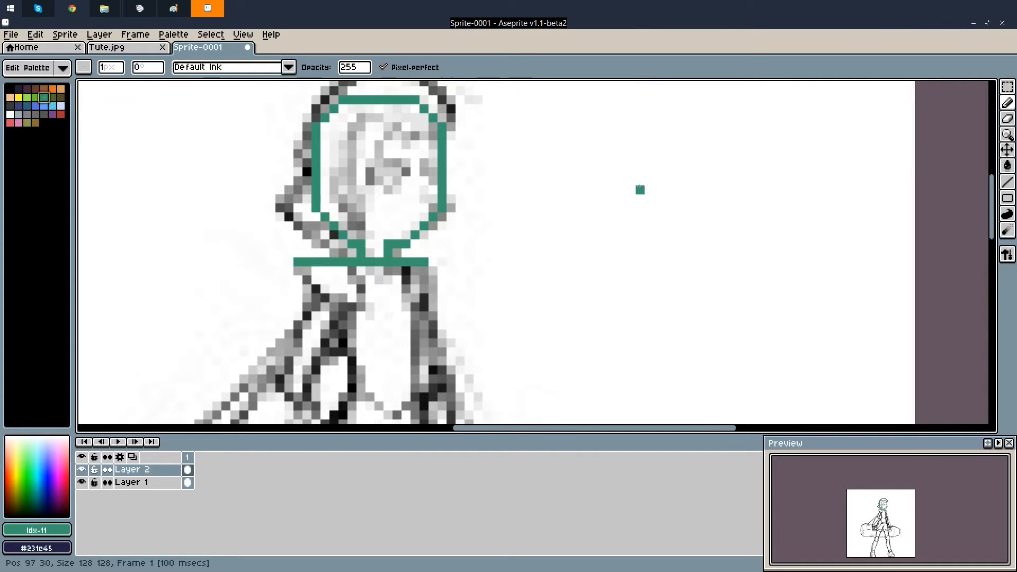
# Try tracing the collar edge downward from the shoulder line near column 60, and undo the strokes
pyautogui.scroll(-2, 456, 239)
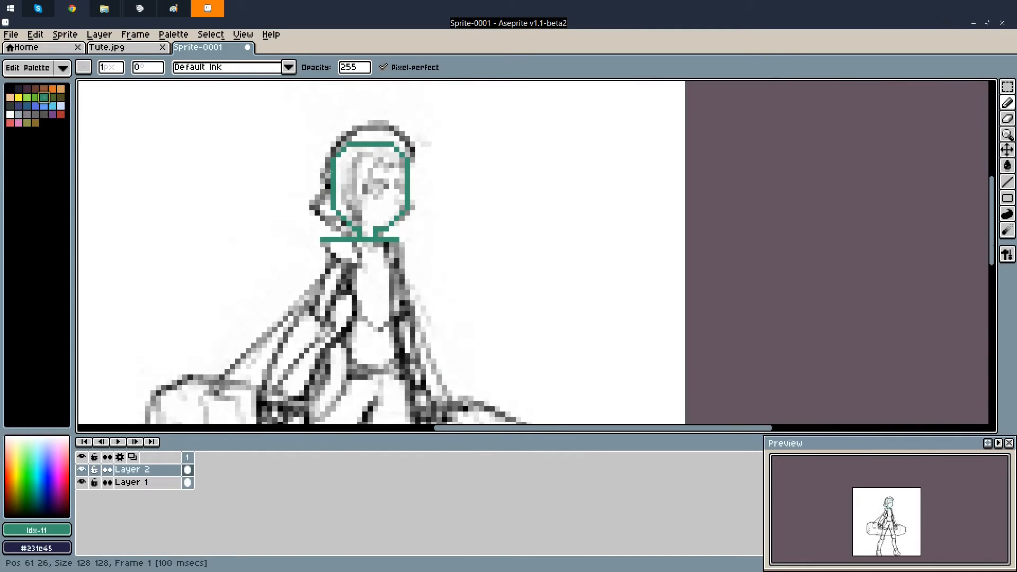
pyautogui.scroll(2, 317, 242)
pyautogui.scroll(1, 318, 242)
pyautogui.moveTo(340, 231); pyautogui.dragTo(339, 232)
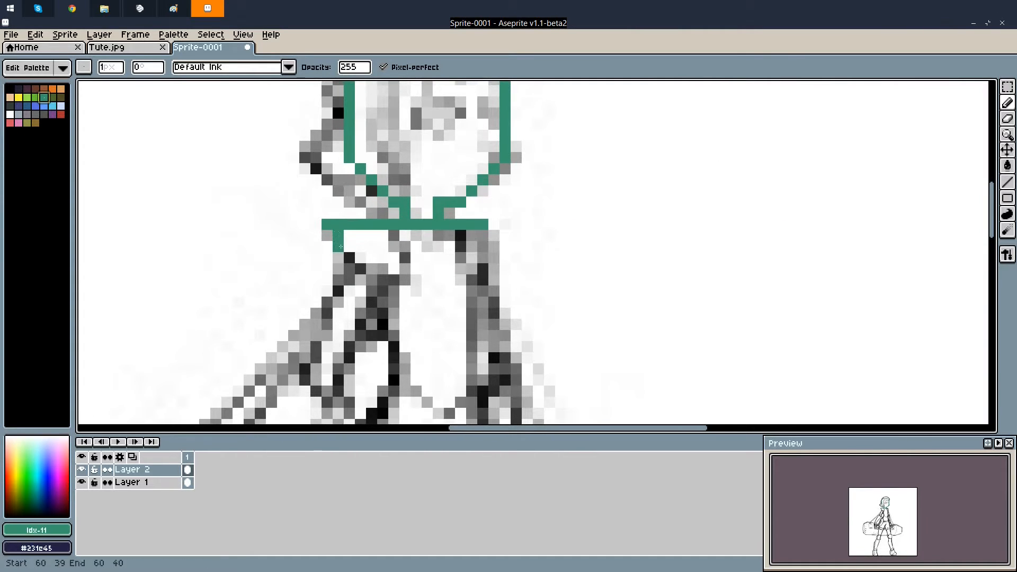
pyautogui.moveTo(362, 268); pyautogui.dragTo(359, 274)
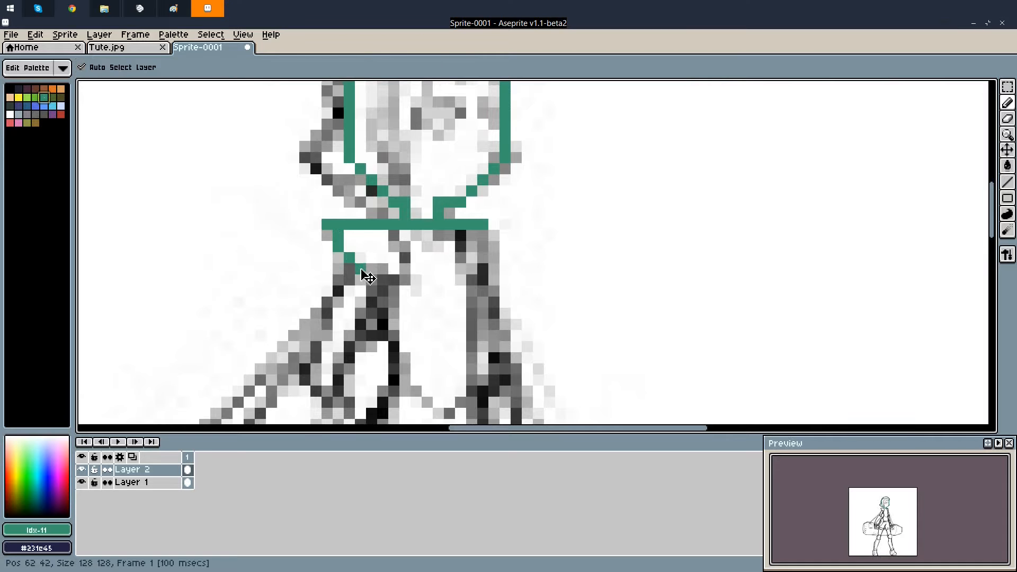
pyautogui.hotkey('ctrl', 'z')
# Make the sketch layer, Layer 1, active and ready the Paint Bucket with the transparent Mask colour
pyautogui.click(159, 482)
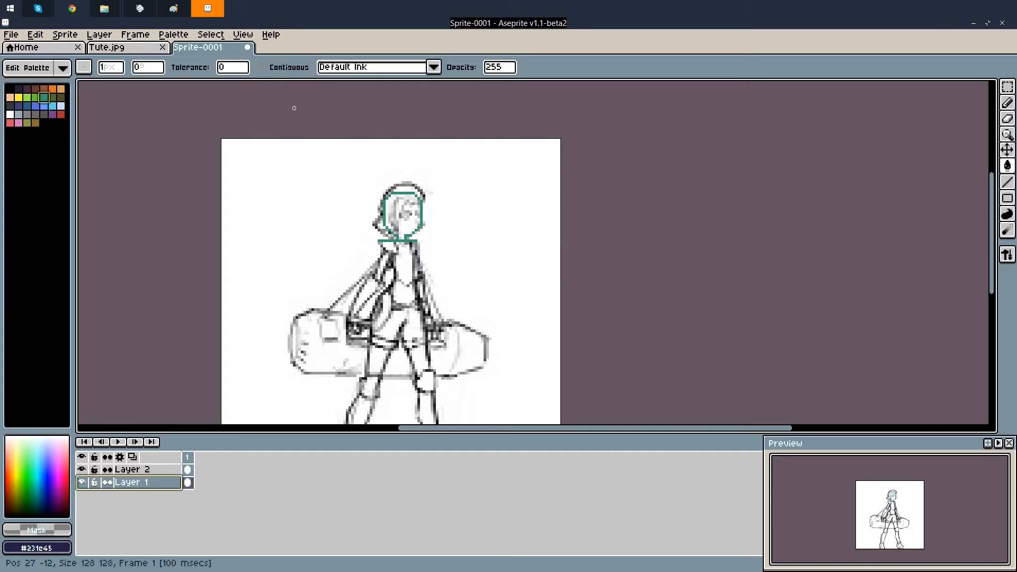
pyautogui.scroll(-3, 302, 158)
pyautogui.scroll(3, 302, 158)
pyautogui.scroll(2, 329, 176)
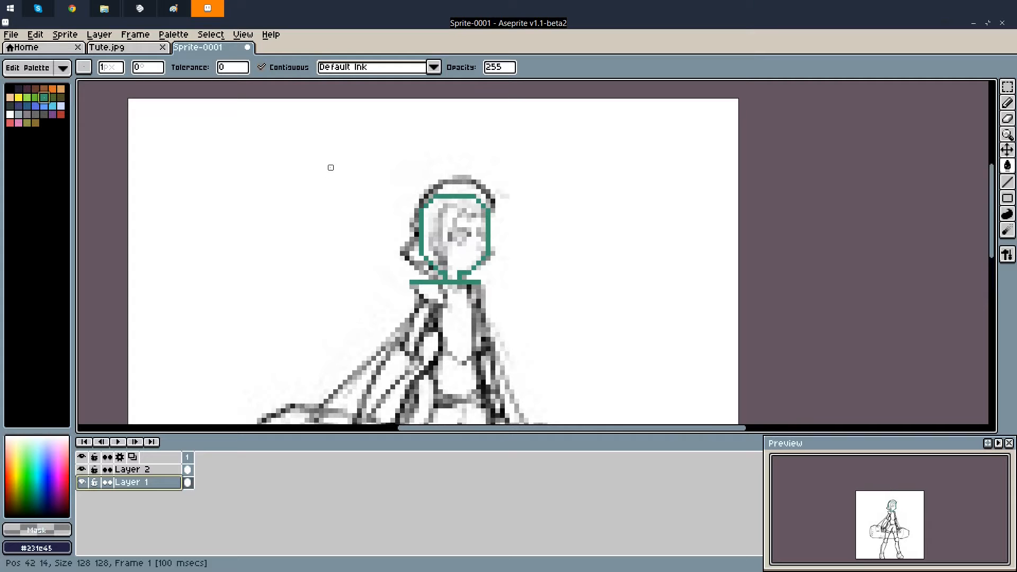
# Try clearing the white background around the figure to transparent with a Paint Bucket tolerance of 22, and undo the fill
pyautogui.click(243, 68)
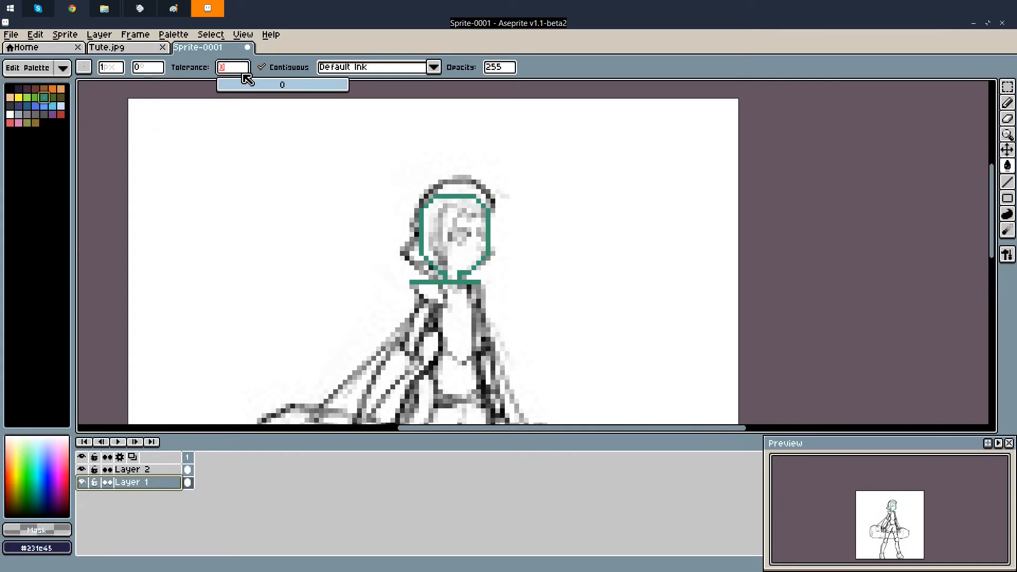
pyautogui.moveTo(237, 71); pyautogui.dragTo(223, 70)
pyautogui.scroll(2, 232, 114)
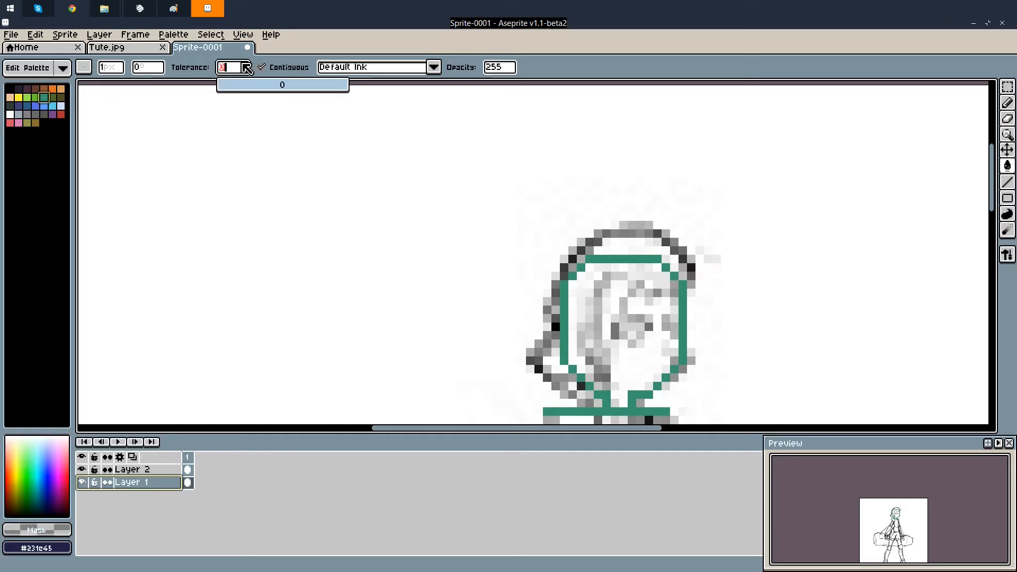
pyautogui.moveTo(236, 84)
pyautogui.mouseDown()
pyautogui.moveTo(250, 86)
pyautogui.moveTo(240, 89)
pyautogui.mouseUp()
pyautogui.scroll(-4, 265, 148)
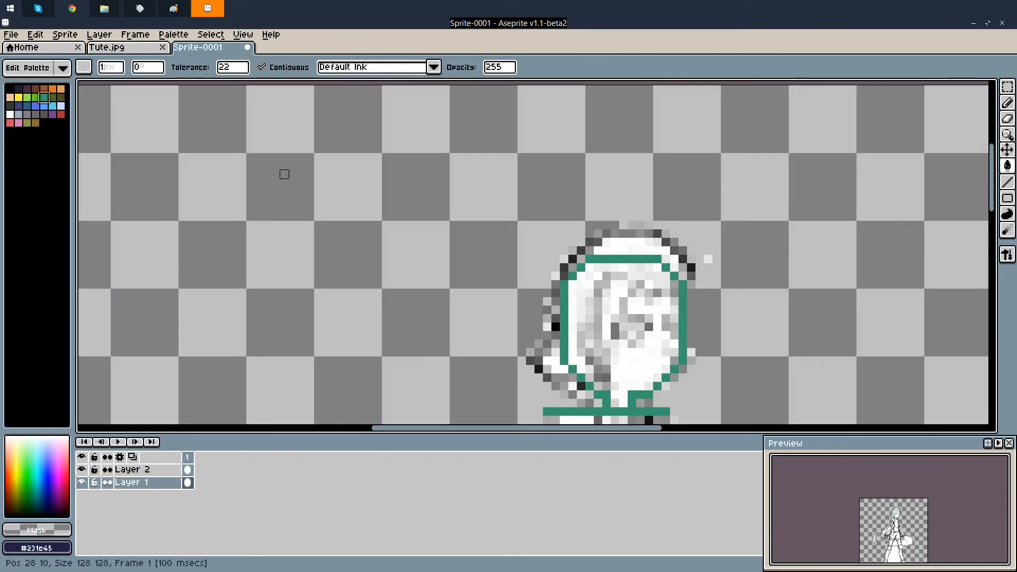
pyautogui.scroll(-1, 366, 152)
pyautogui.scroll(3, 370, 228)
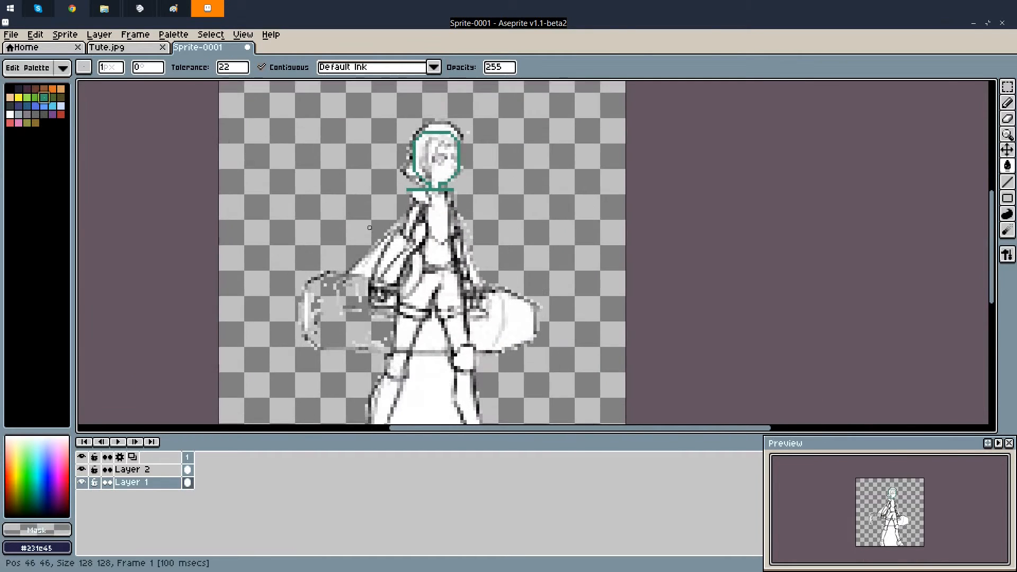
pyautogui.hotkey('ctrl', 'z')
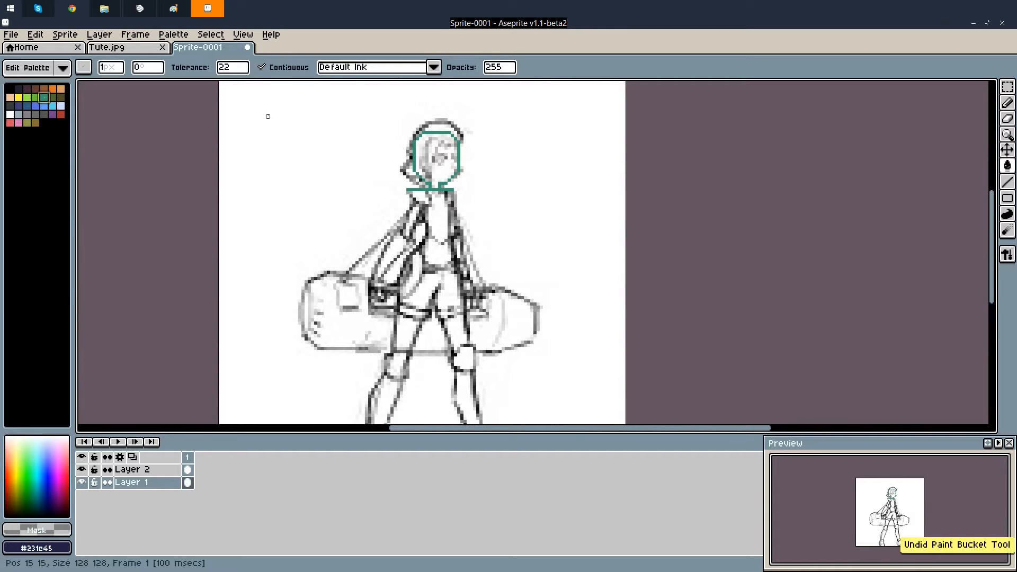
# Clear white areas throughout Layer 1 to transparent using a Paint Bucket tolerance of 10 with Contiguous turned off
pyautogui.click(221, 68)
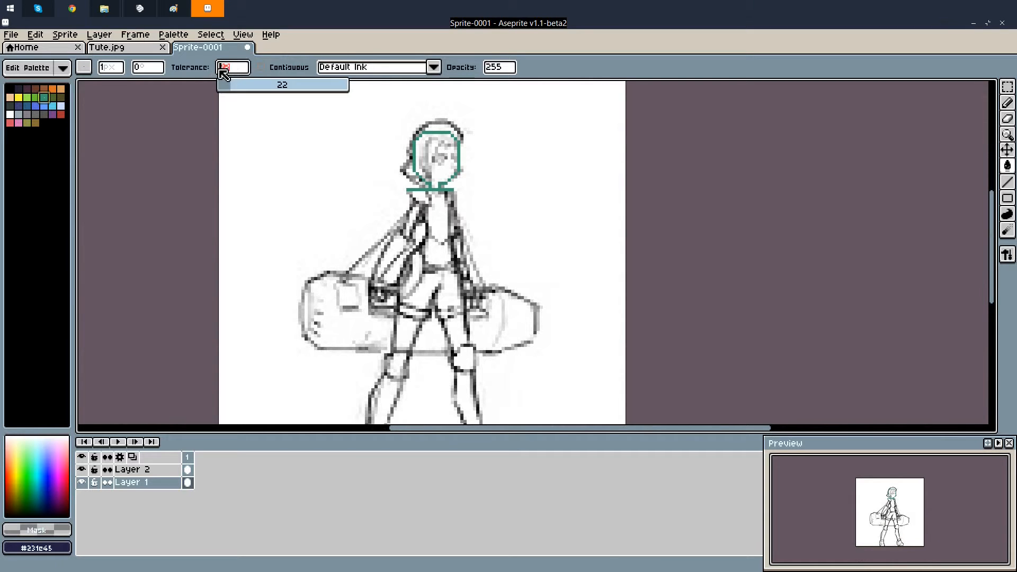
pyautogui.click(242, 72)
pyautogui.click(271, 135)
pyautogui.scroll(-2, 271, 136)
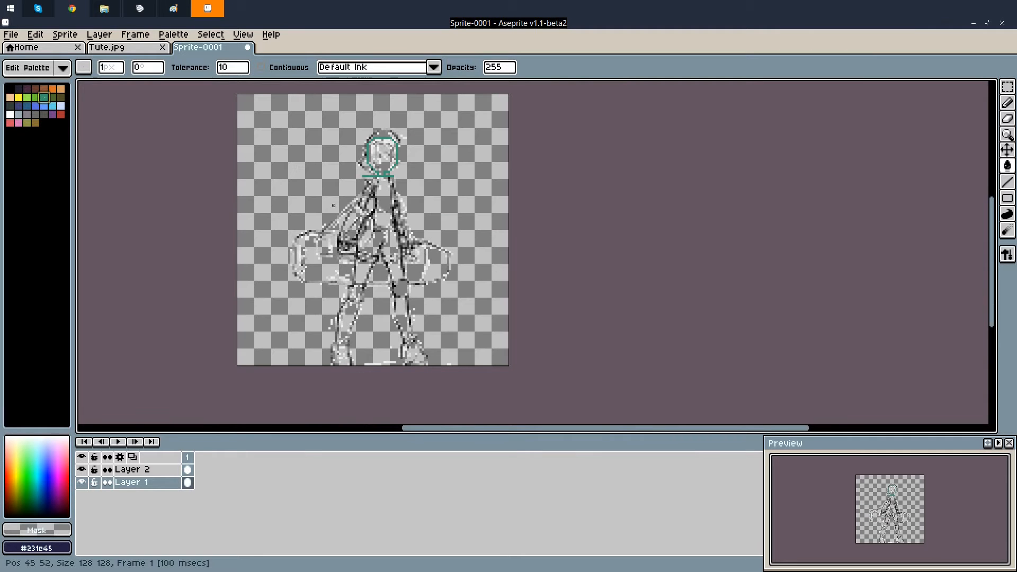
# Inspect the cleared sketch around the figure and toggle Layer 1's visibility to compare it with the traced lines
pyautogui.scroll(2, 402, 217)
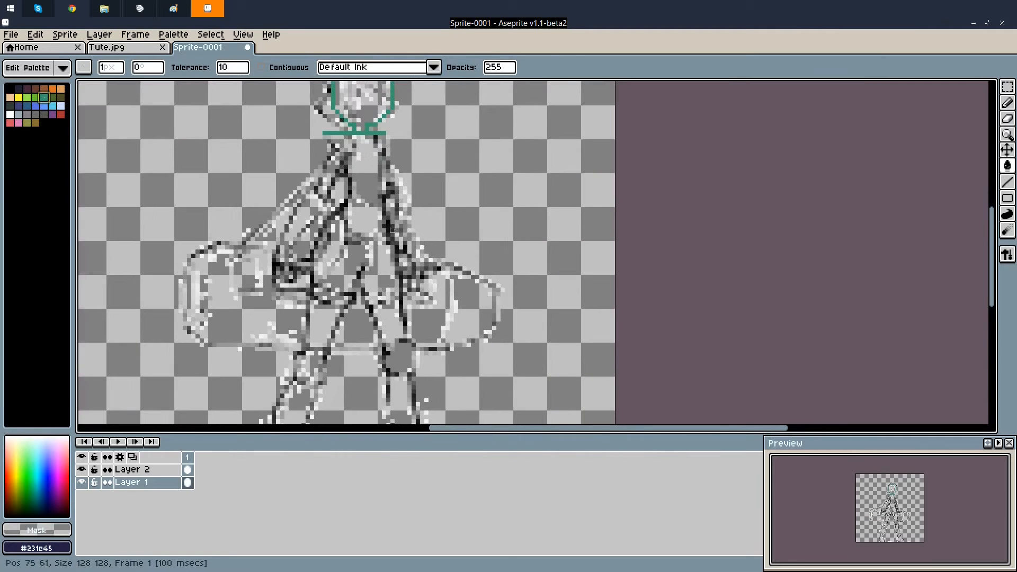
pyautogui.scroll(-1, 383, 151)
pyautogui.scroll(1, 383, 147)
pyautogui.scroll(2, 383, 148)
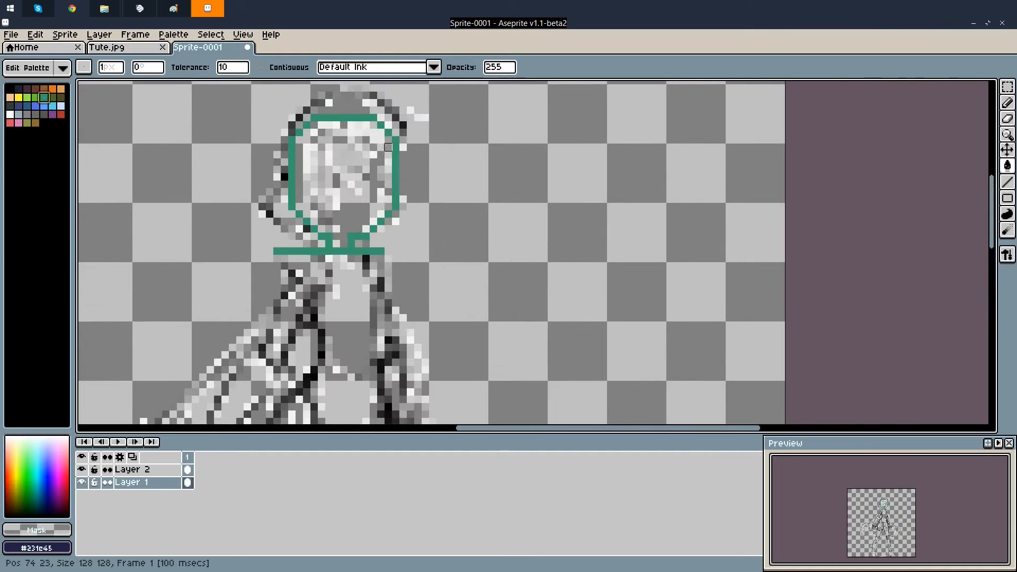
pyautogui.scroll(-3, 381, 156)
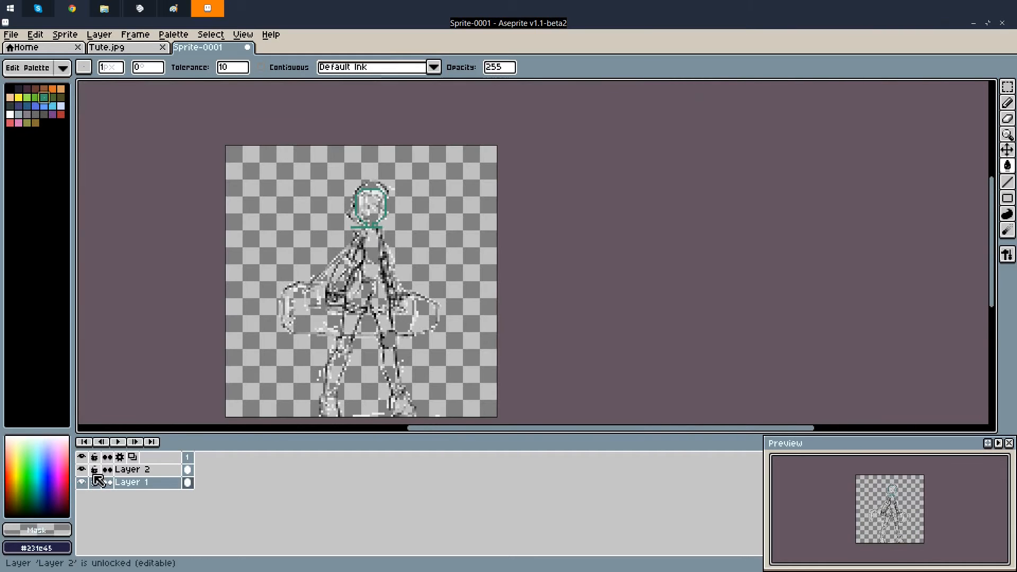
pyautogui.click(83, 483)
pyautogui.click(83, 482)
pyautogui.click(83, 483)
pyautogui.click(83, 483)
# Make Layer 2 active and set the Pencil's opacity to 255
pyautogui.scroll(2, 366, 219)
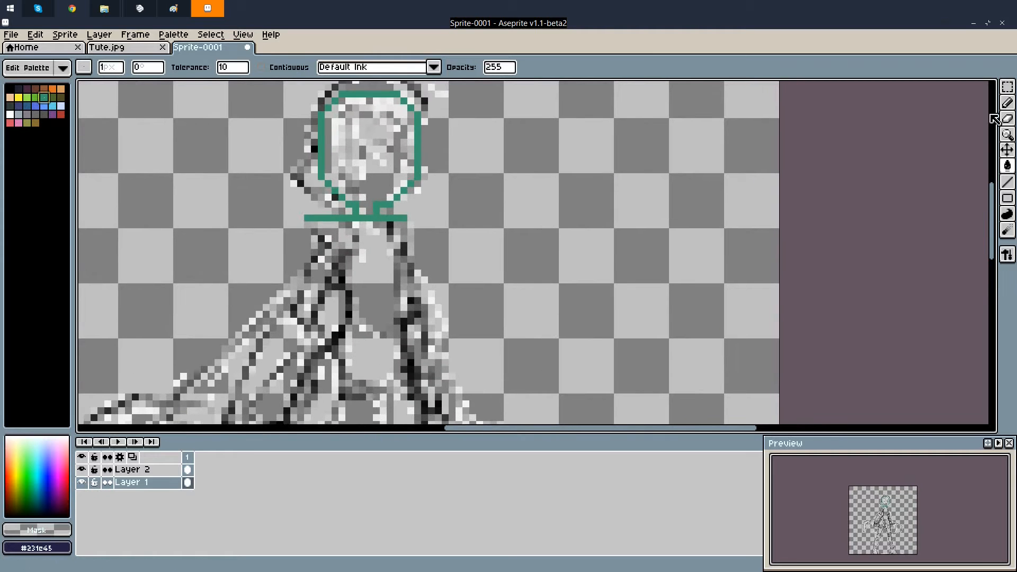
pyautogui.click(1007, 118)
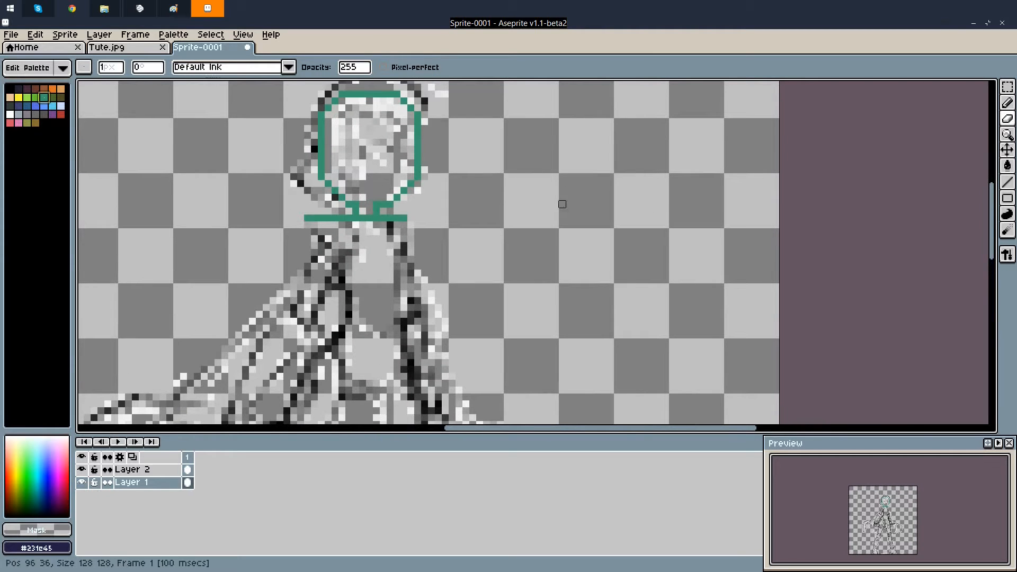
pyautogui.click(1007, 102)
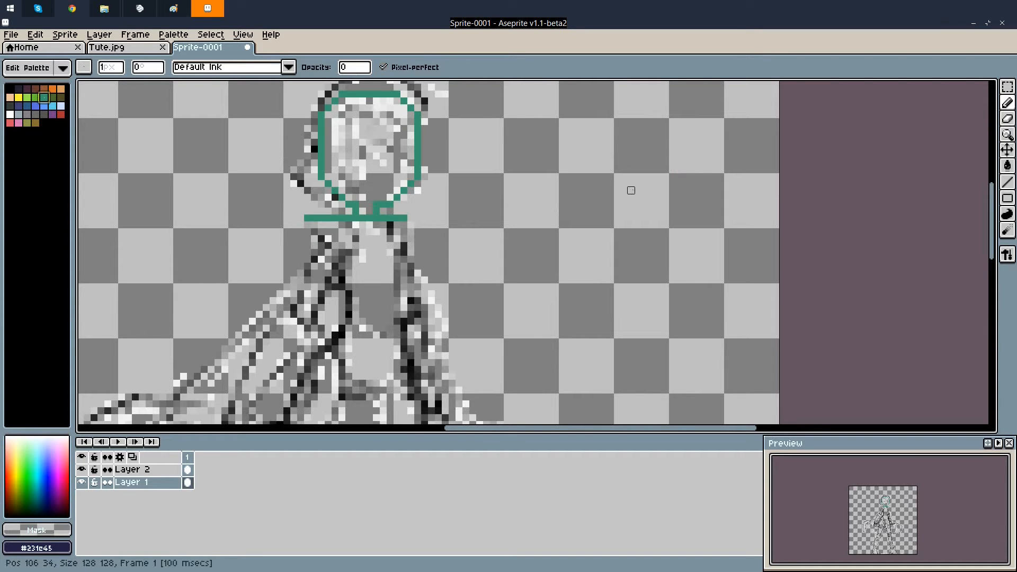
pyautogui.scroll(1, 294, 215)
pyautogui.click(298, 213)
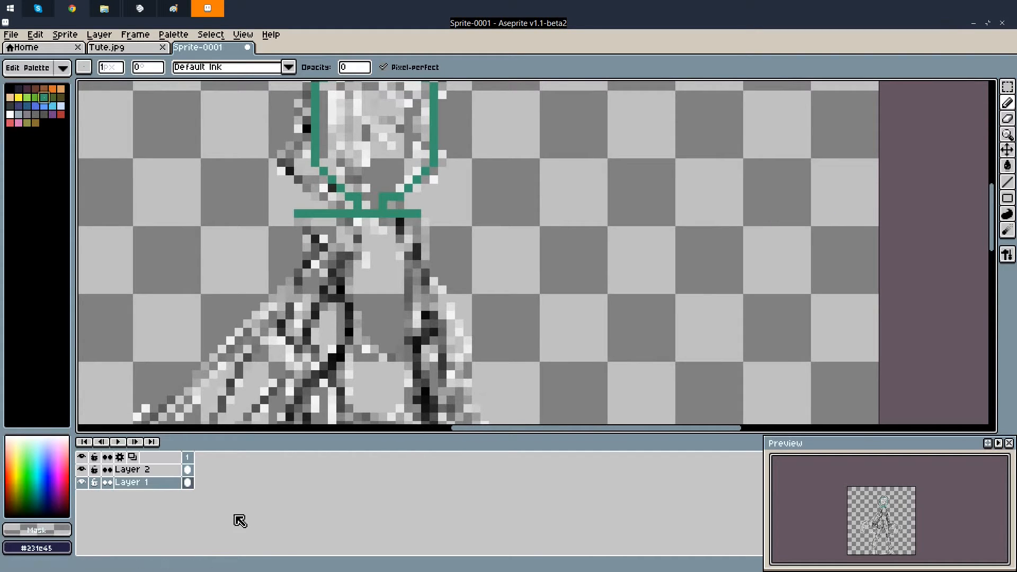
pyautogui.click(184, 470)
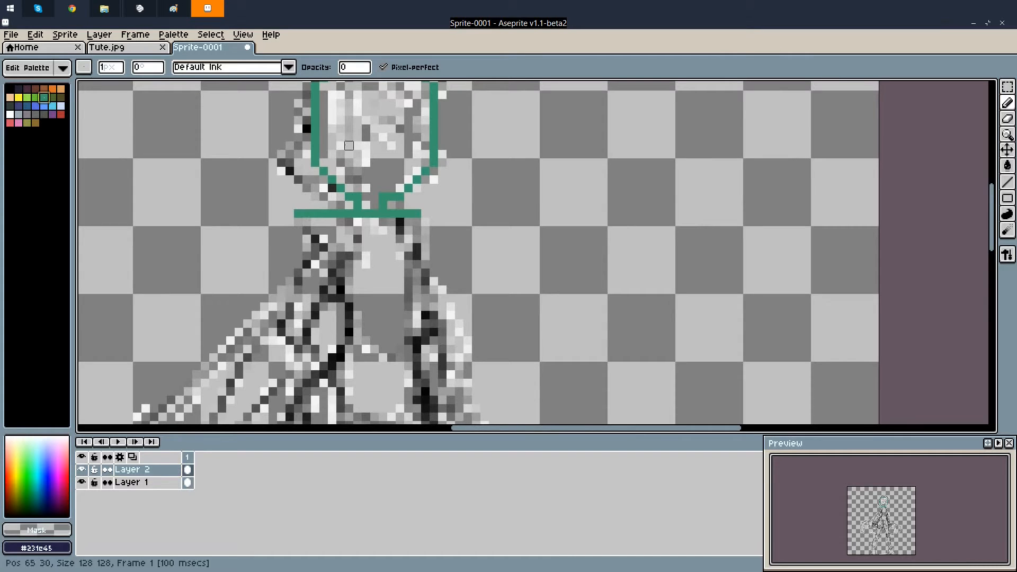
pyautogui.click(370, 70)
pyautogui.click(350, 85)
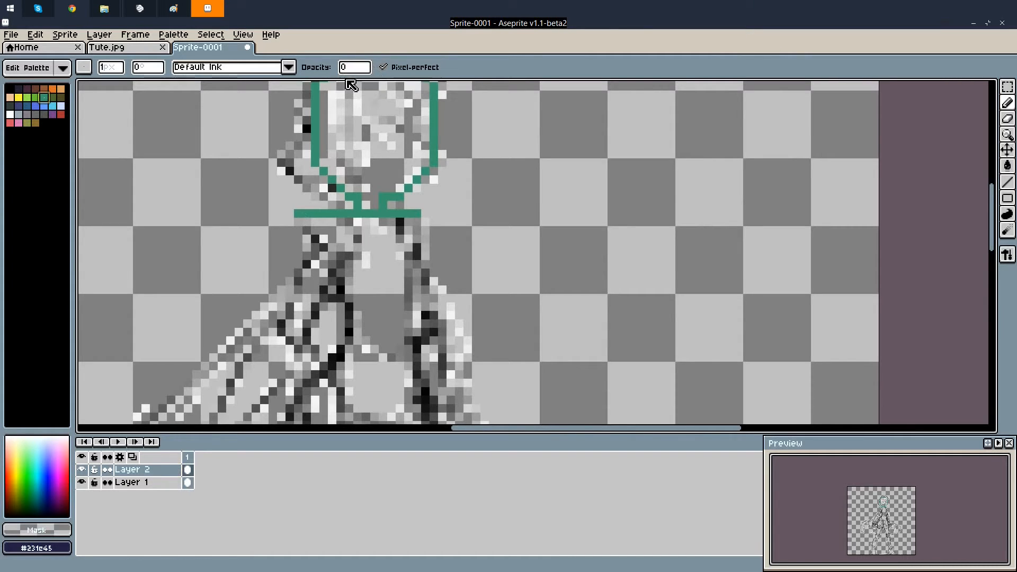
pyautogui.click(351, 71)
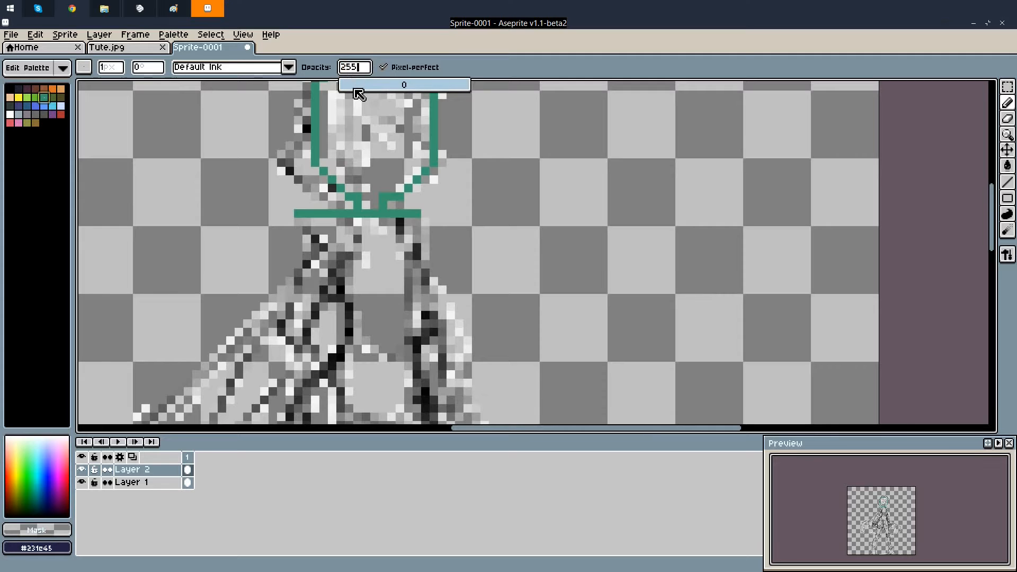
# Erase the shoulder line's left end through column 60, then resume in teal #37946e with short downward edges at both shoulders
pyautogui.click(298, 222)
pyautogui.moveTo(307, 205); pyautogui.dragTo(306, 213)
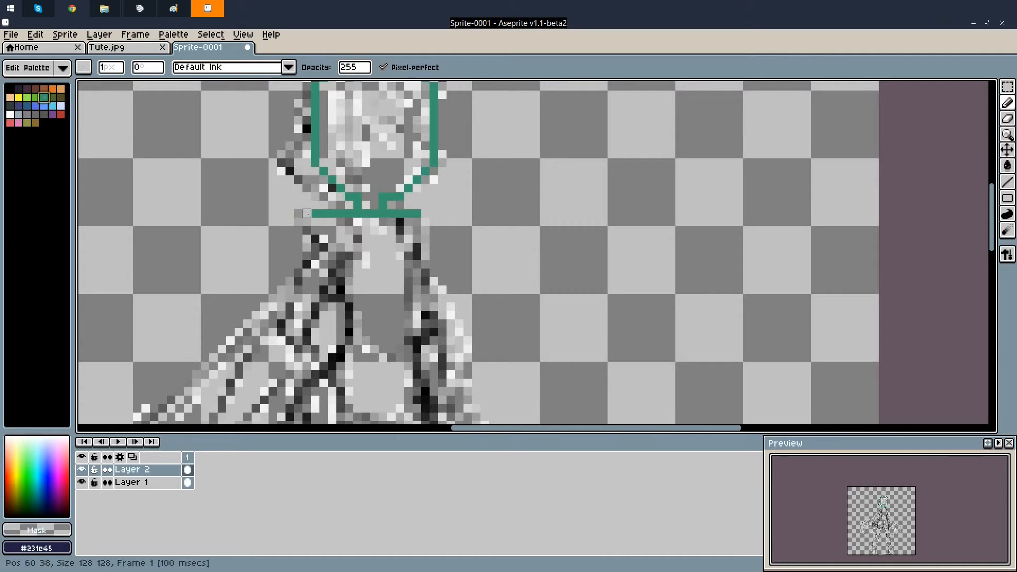
pyautogui.keyDown('alt'); pyautogui.click(332, 214); pyautogui.keyUp('alt')
pyautogui.click(307, 222)
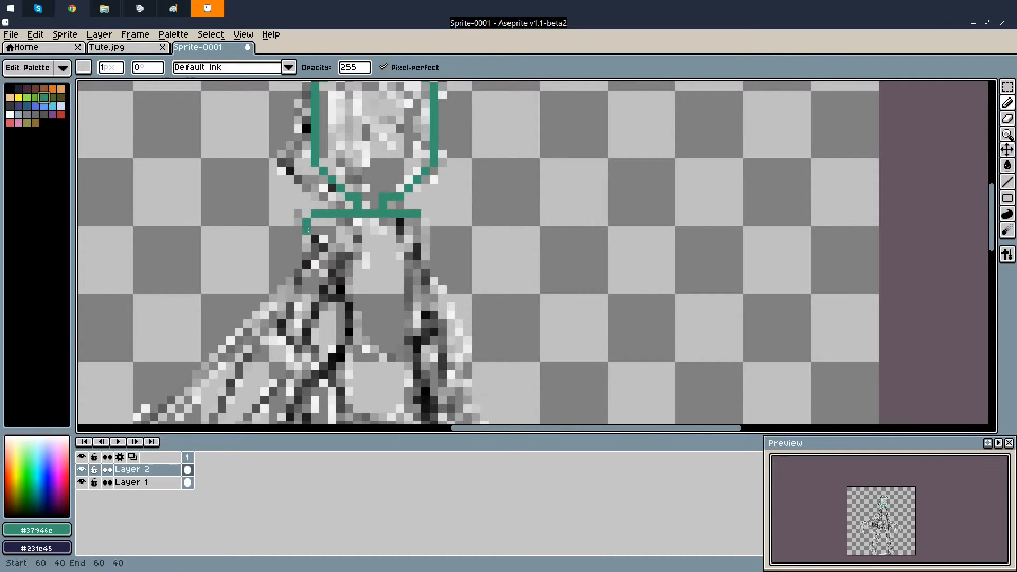
pyautogui.press('v')
pyautogui.hotkey('ctrl', 'z')
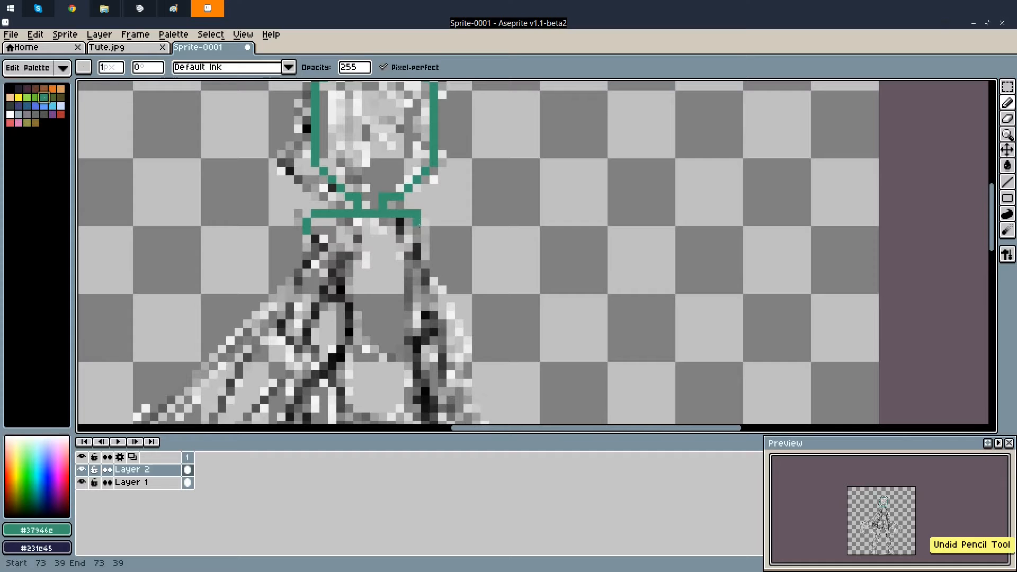
# Extend the left shoulder edge in teal down to about row 44, following the sketch around columns 60 and 61
pyautogui.scroll(-4, 419, 237)
pyautogui.scroll(3, 366, 225)
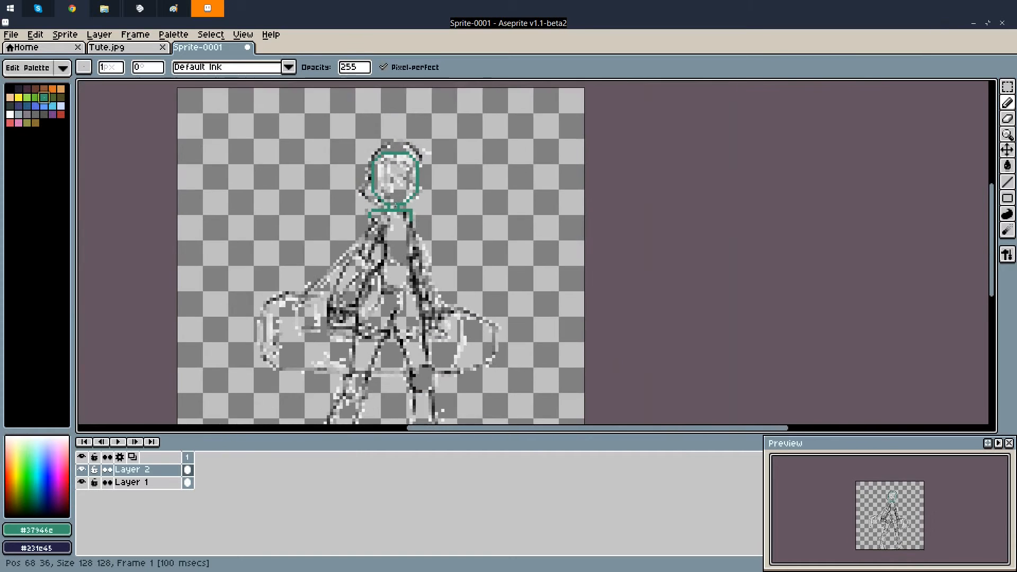
pyautogui.scroll(1, 365, 226)
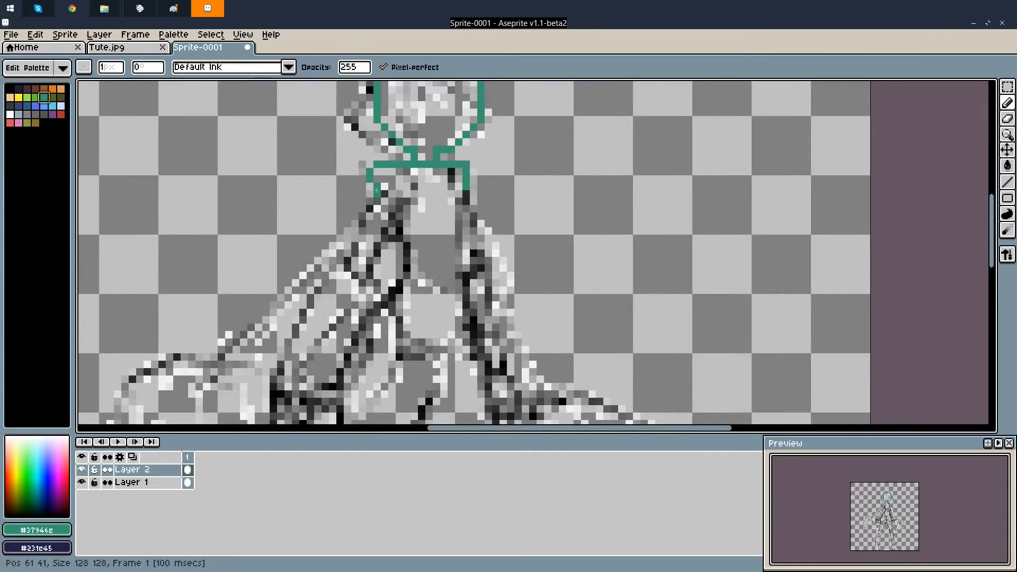
pyautogui.click(376, 198)
pyautogui.scroll(-1, 368, 214)
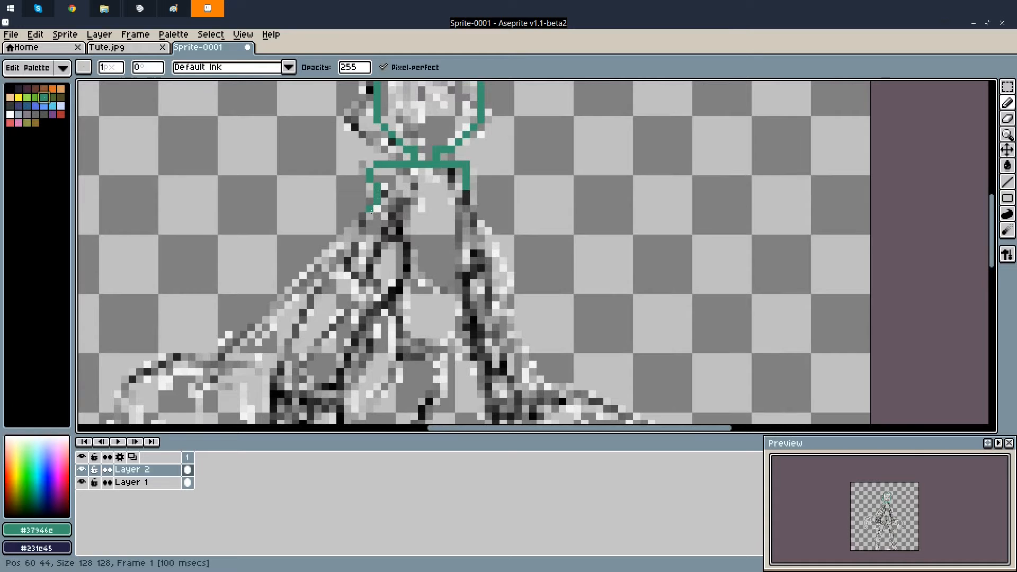
pyautogui.scroll(-1, 276, 265)
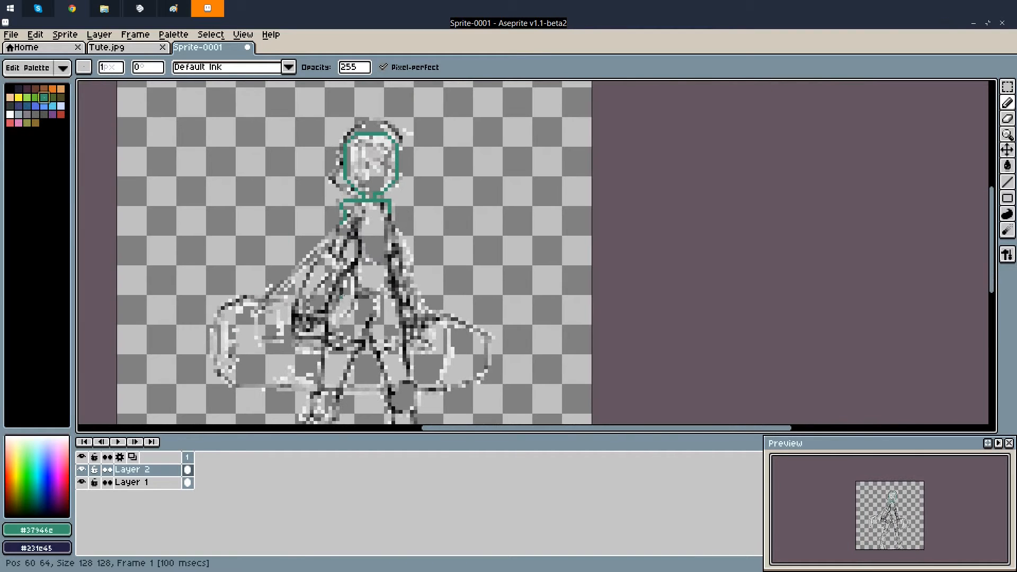
# Trace the inner collar edge from column 62, row 41 down column 64 to about row 48, undoing the stray test stroke beside the figure
pyautogui.scroll(3, 365, 201)
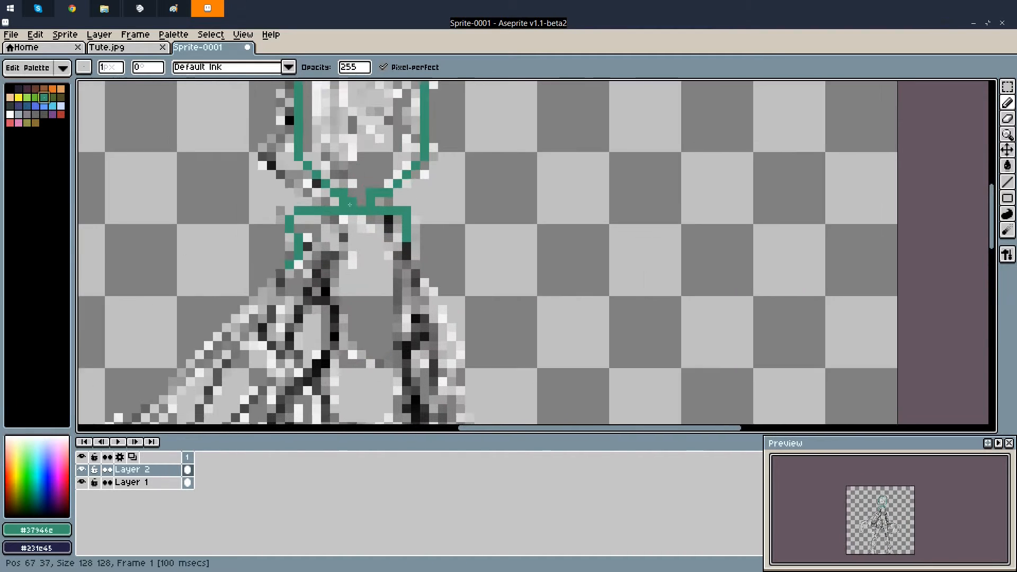
pyautogui.moveTo(302, 237); pyautogui.dragTo(310, 247)
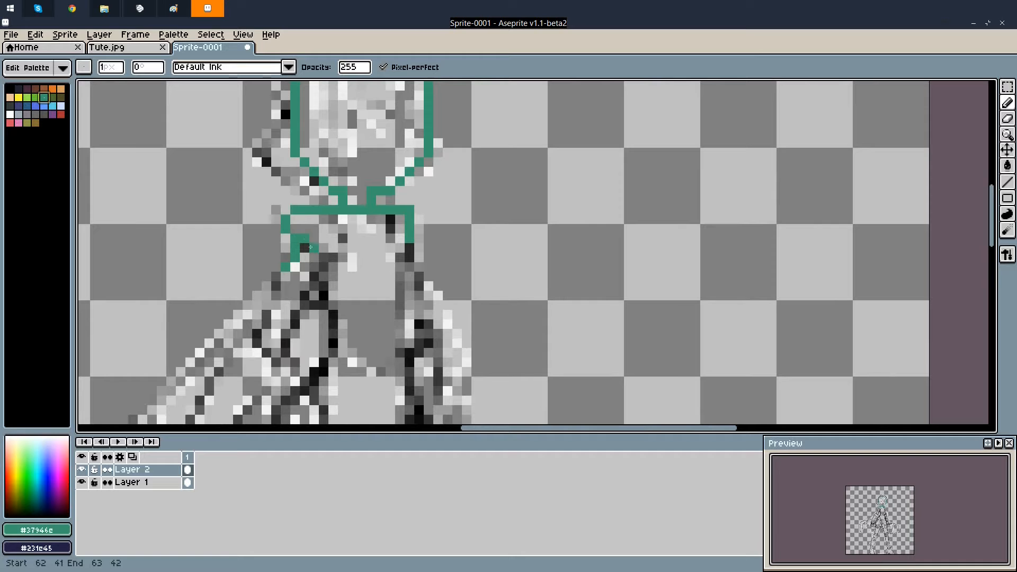
pyautogui.moveTo(327, 297); pyautogui.dragTo(327, 297)
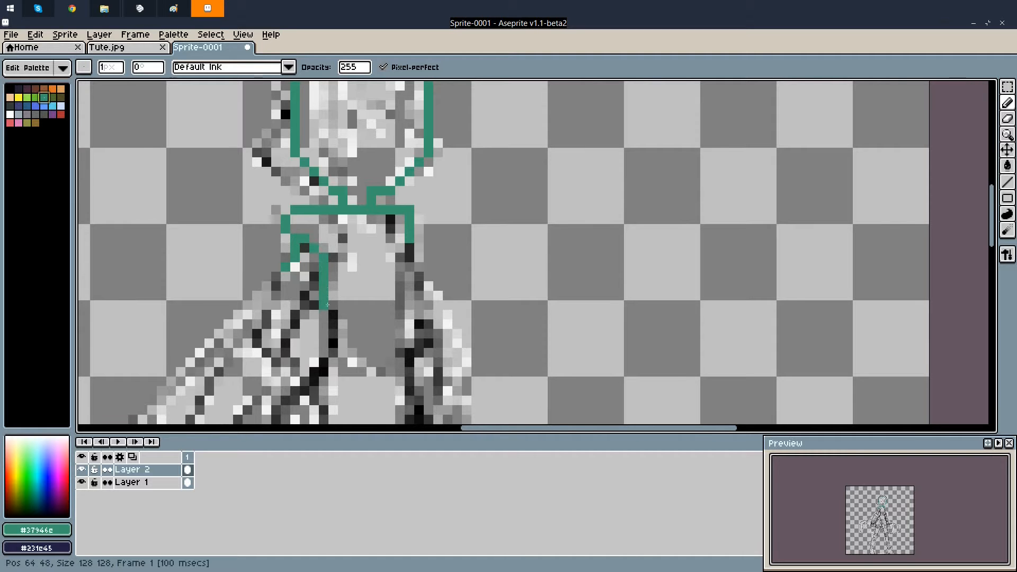
pyautogui.scroll(-2, 327, 298)
pyautogui.scroll(2, 318, 218)
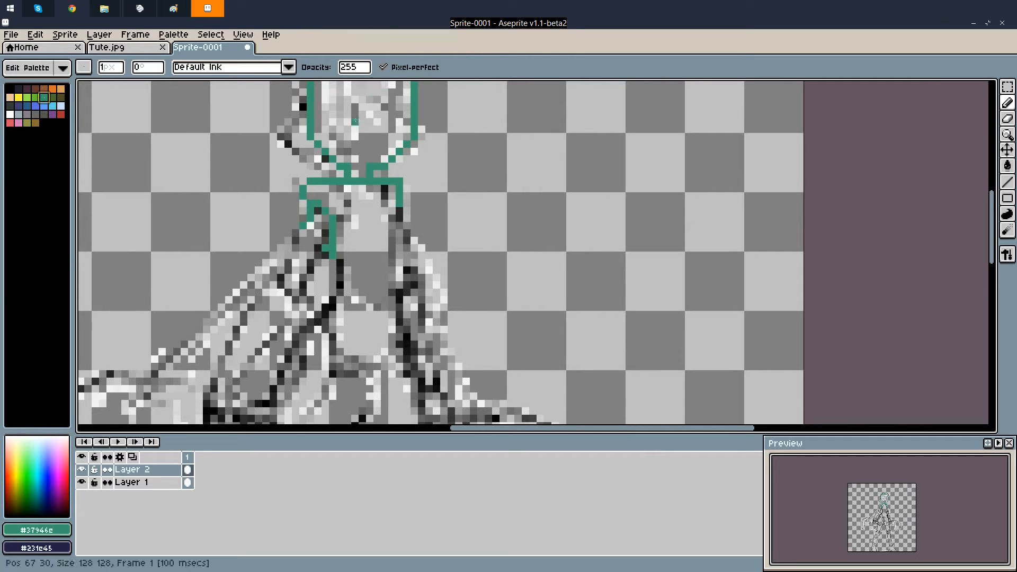
pyautogui.click(467, 218)
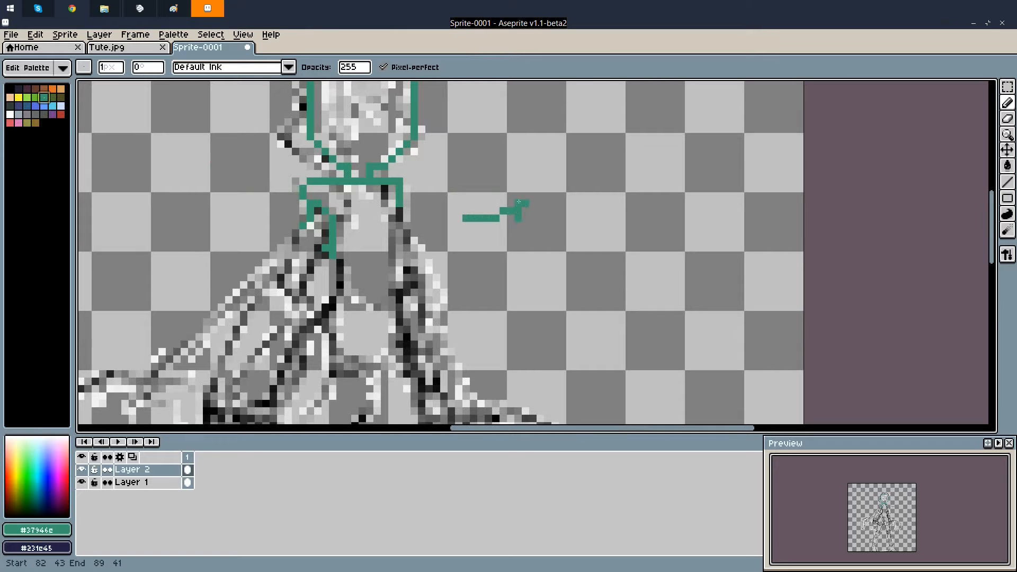
pyautogui.hotkey('ctrl', 'z')
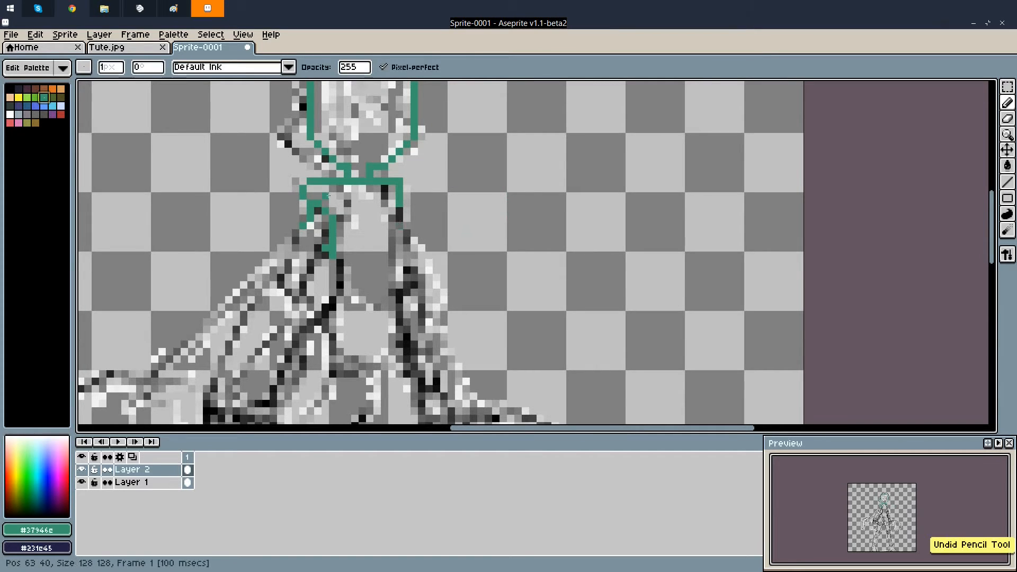
# Trace both edges of the left upper arm diagonally downward, ending near column 57, row 51 and column 60, row 53
pyautogui.scroll(-2, 326, 196)
pyautogui.scroll(3, 313, 236)
pyautogui.click(325, 235)
pyautogui.moveTo(318, 251); pyautogui.dragTo(304, 292)
pyautogui.moveTo(303, 207); pyautogui.dragTo(302, 218)
pyautogui.scroll(-2, 274, 270)
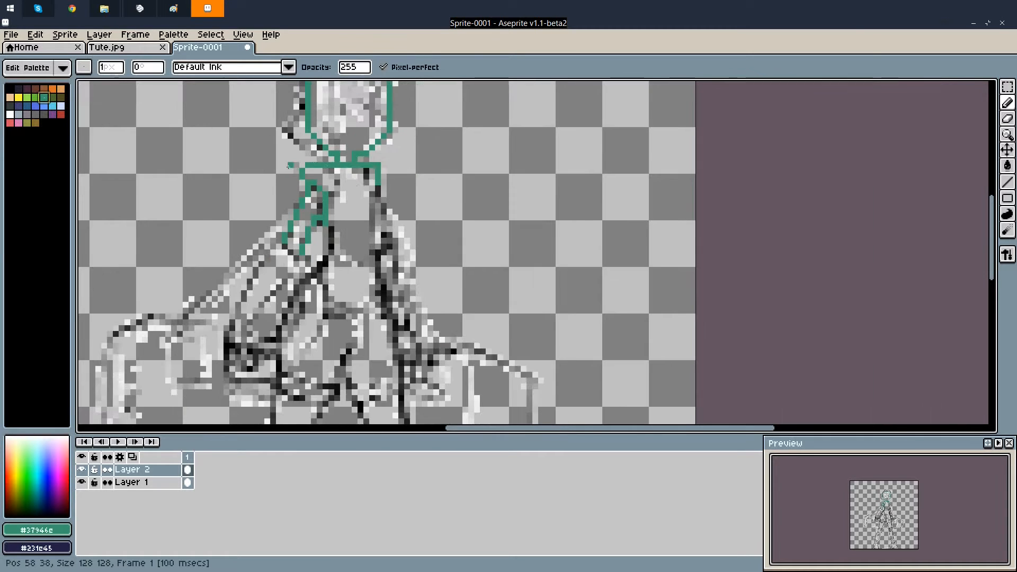
# Trace the figure's right outer edge from the shoulder at column 73 down to about row 53, thickening it near row 45
pyautogui.scroll(2, 381, 197)
pyautogui.click(378, 179)
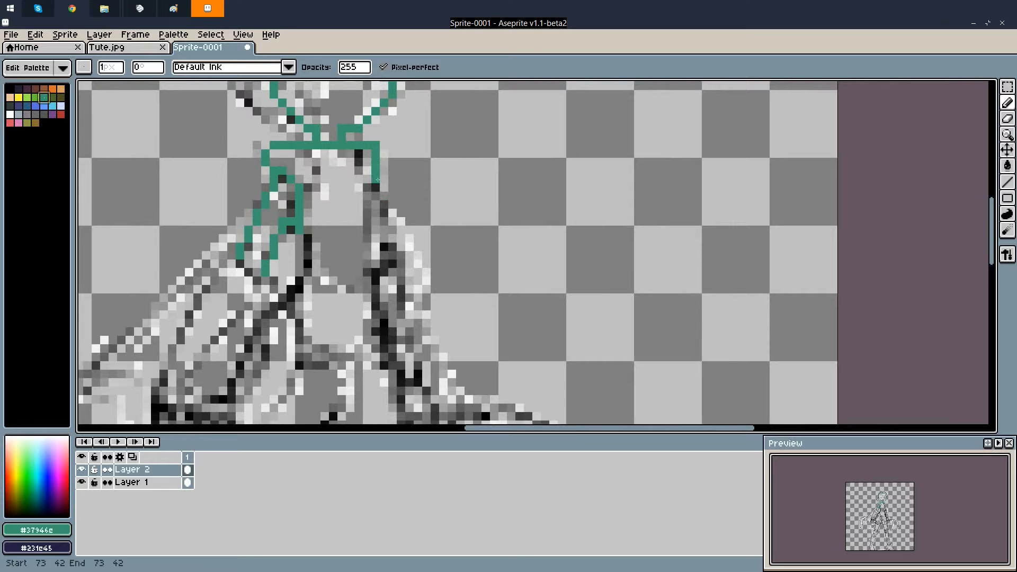
pyautogui.moveTo(397, 270); pyautogui.dragTo(396, 269)
pyautogui.scroll(-2, 389, 187)
pyautogui.scroll(1, 389, 187)
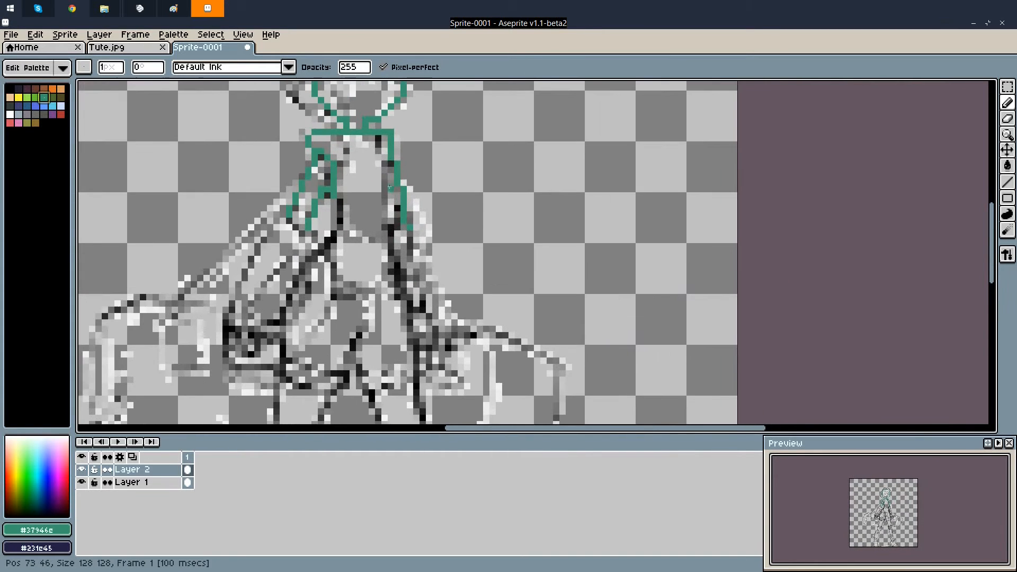
pyautogui.scroll(4, 389, 187)
pyautogui.moveTo(385, 151); pyautogui.dragTo(377, 159)
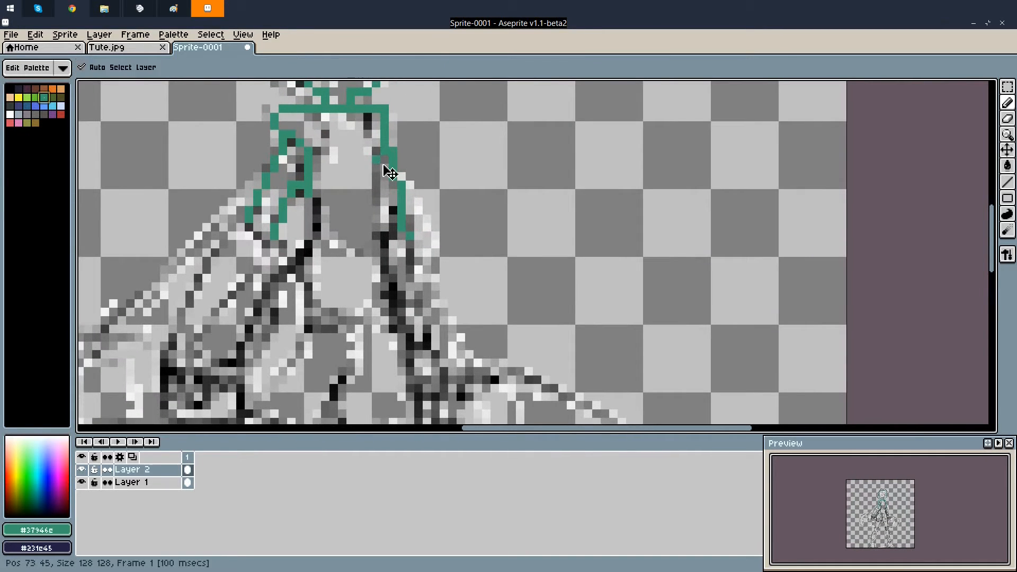
pyautogui.press('b')
pyautogui.scroll(-2, 389, 172)
pyautogui.scroll(1, 406, 229)
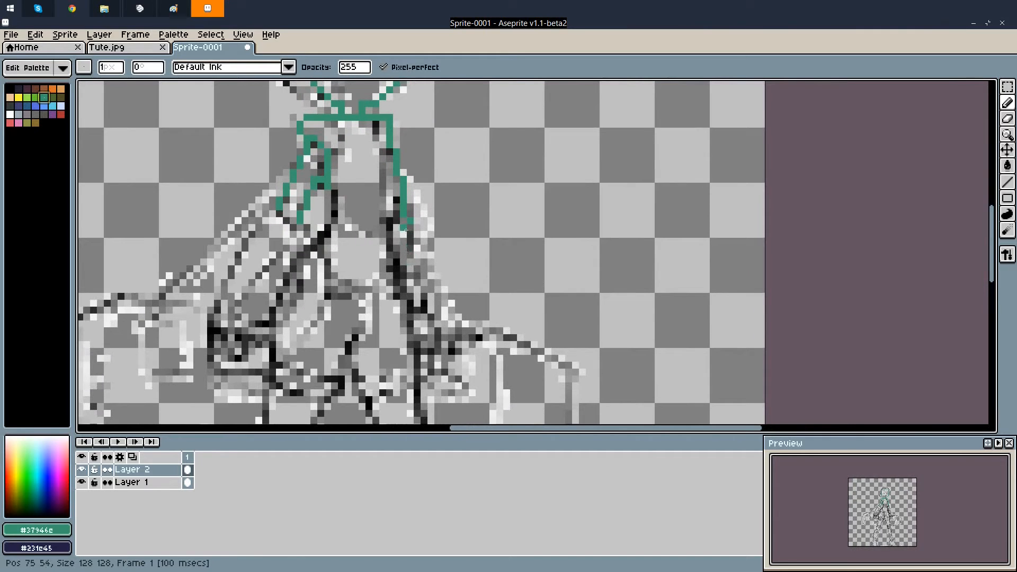
# Extend the right outer edge down to about row 66 and draw a parallel inner edge from the shoulder that meets it at the bottom
pyautogui.moveTo(409, 221); pyautogui.dragTo(410, 230)
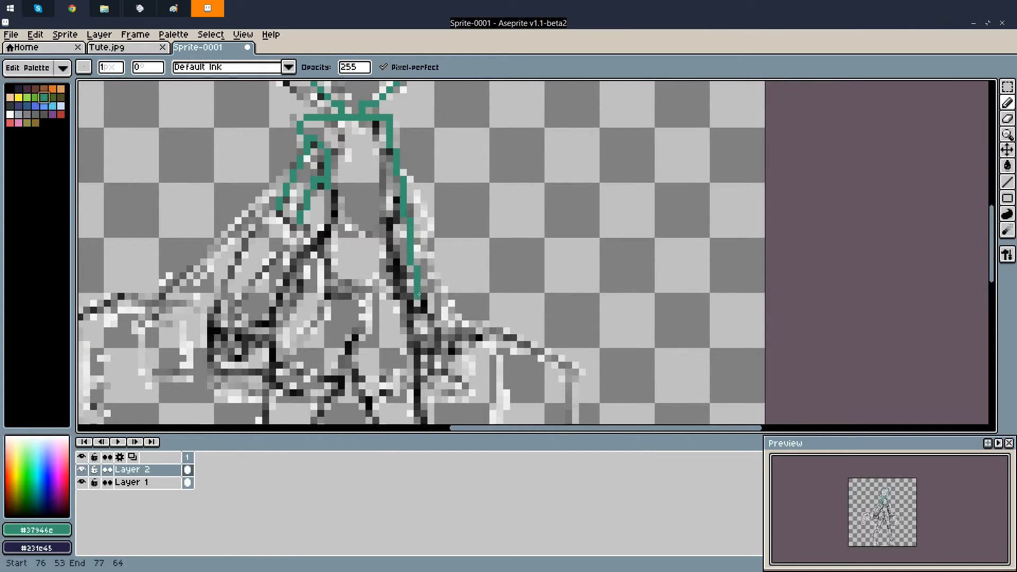
pyautogui.moveTo(427, 312); pyautogui.dragTo(427, 311)
pyautogui.click(388, 152)
pyautogui.moveTo(410, 308); pyautogui.dragTo(422, 317)
pyautogui.scroll(-3, 420, 324)
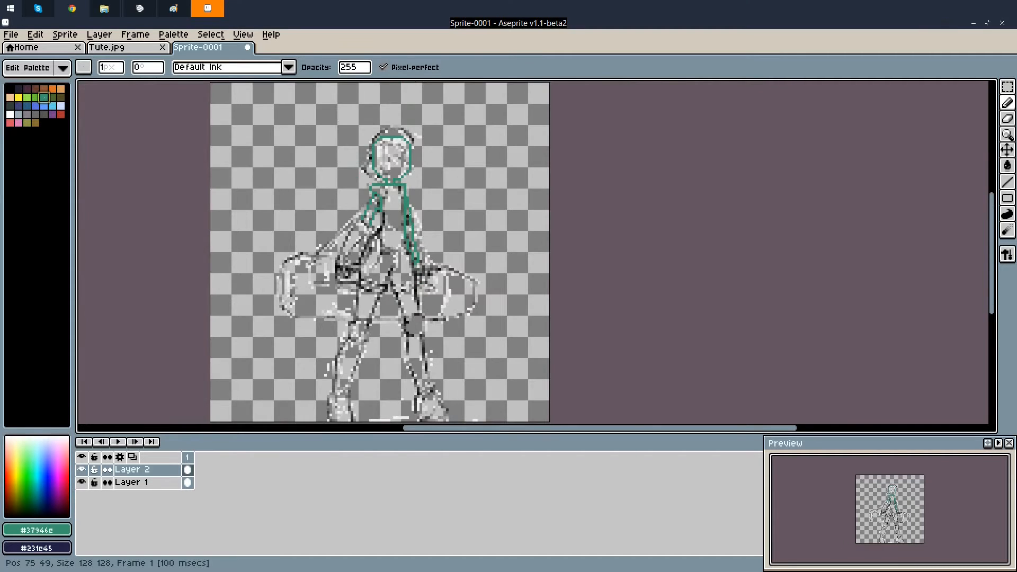
# Draw the right leg's outer edge as a straight teal line from column 77, row 68 to column 78, row 86, undoing trial strokes
pyautogui.scroll(3, 423, 259)
pyautogui.moveTo(421, 209); pyautogui.dragTo(423, 239)
pyautogui.hotkey('ctrl', 'z')
pyautogui.click(422, 205)
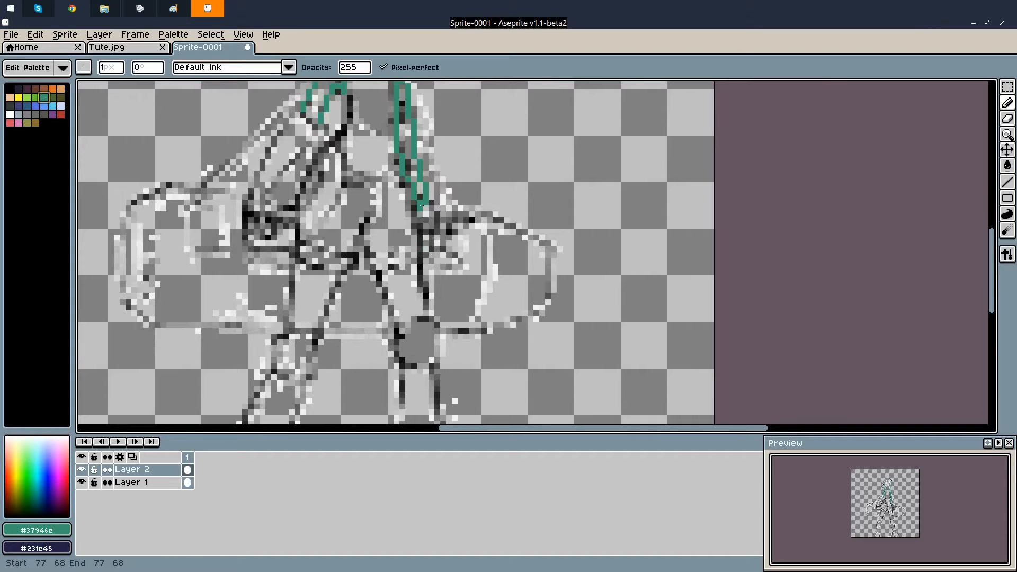
pyautogui.hotkey('ctrl', 'z')
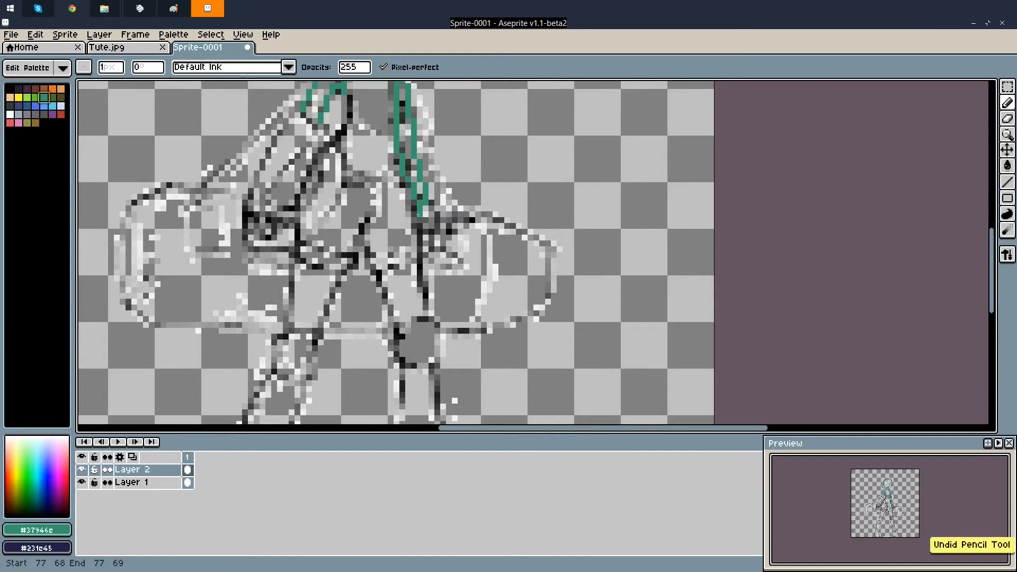
pyautogui.keyDown('shift'); pyautogui.click(421, 273); pyautogui.keyUp('shift')
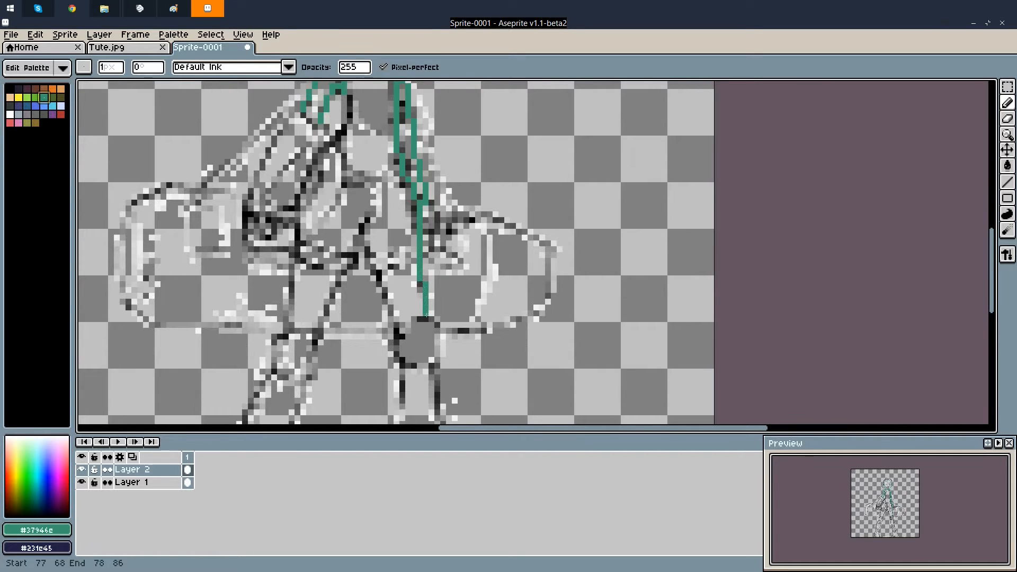
# Trace the torso's left edge in teal from column 64, row 48 through column 61, row 58 to about row 68
pyautogui.scroll(-2, 431, 221)
pyautogui.scroll(2, 394, 190)
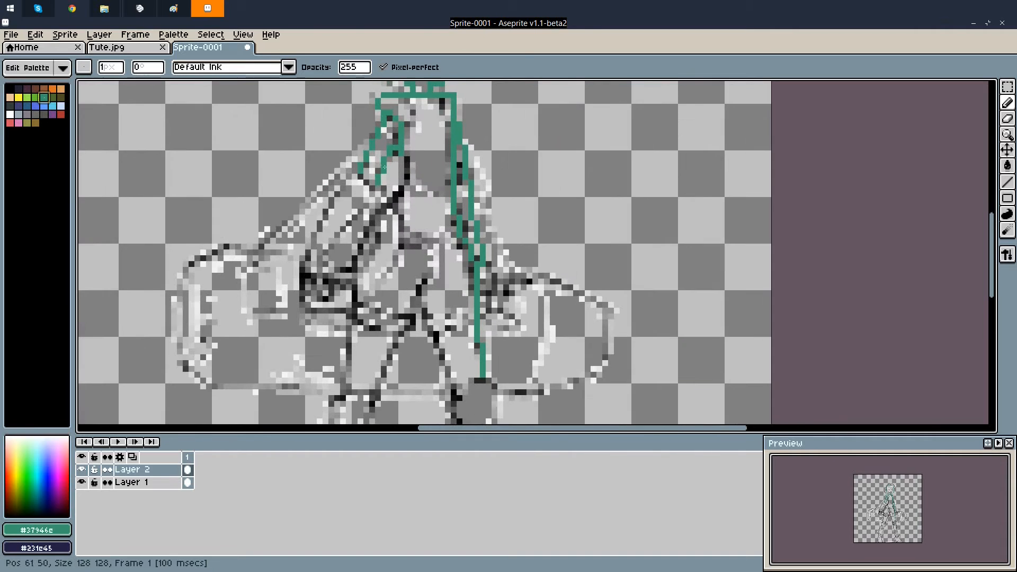
pyautogui.click(402, 156)
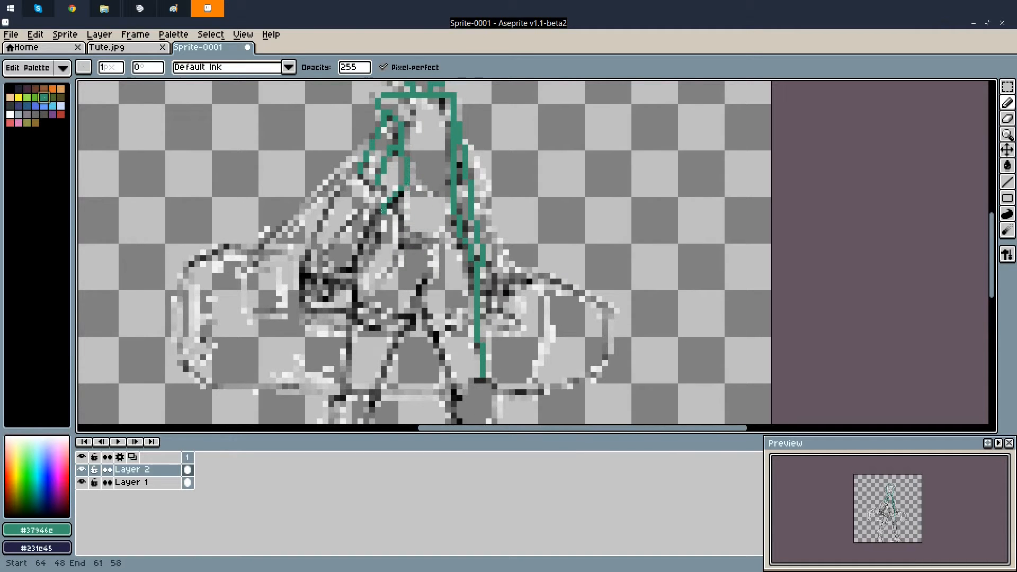
pyautogui.moveTo(359, 259); pyautogui.dragTo(359, 259)
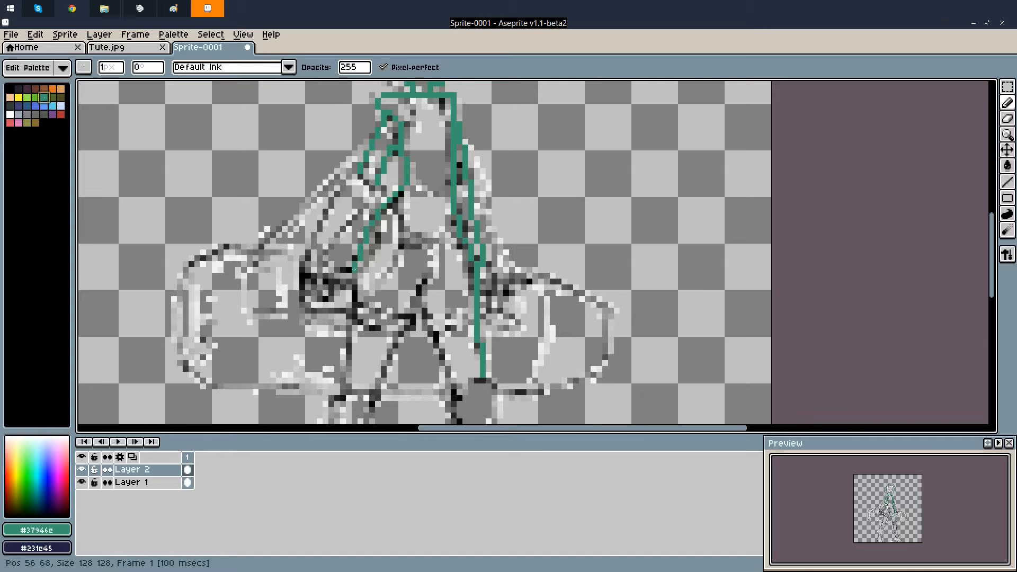
# Continue the teal line down the left hip and thigh, through column 56, row 75, to the knee near row 87
pyautogui.scroll(-3, 373, 194)
pyautogui.scroll(2, 375, 203)
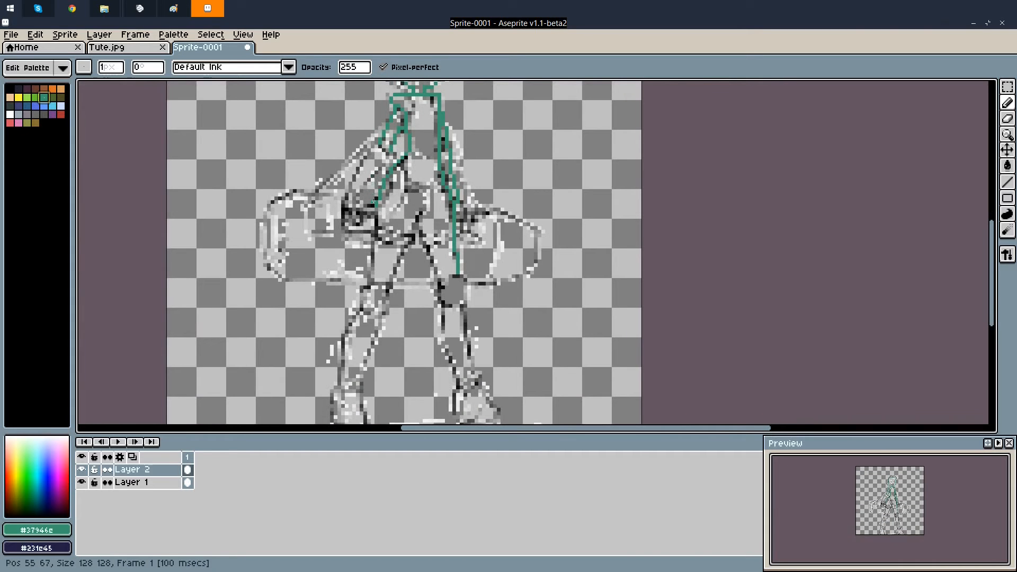
pyautogui.click(376, 209)
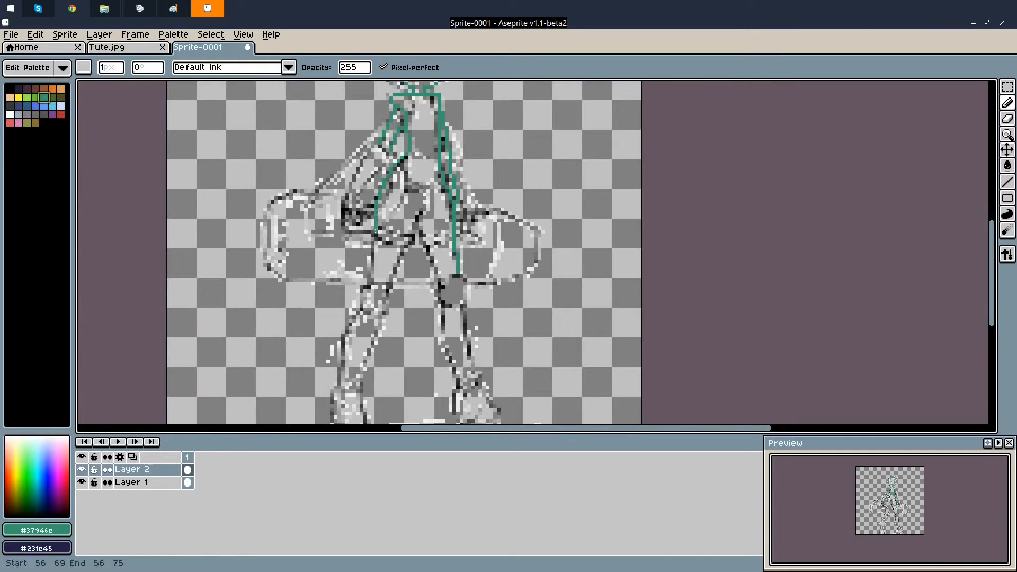
pyautogui.moveTo(366, 284); pyautogui.dragTo(366, 284)
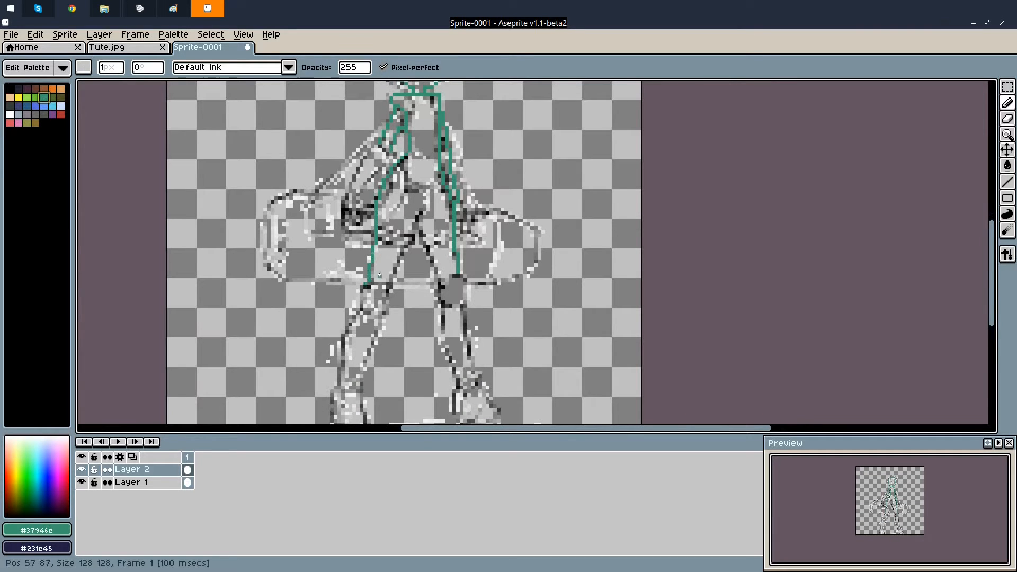
# Trace the left leg's outer edge in teal from the knee down to the foot
pyautogui.scroll(-3, 399, 265)
pyautogui.scroll(2, 412, 228)
pyautogui.scroll(2, 411, 217)
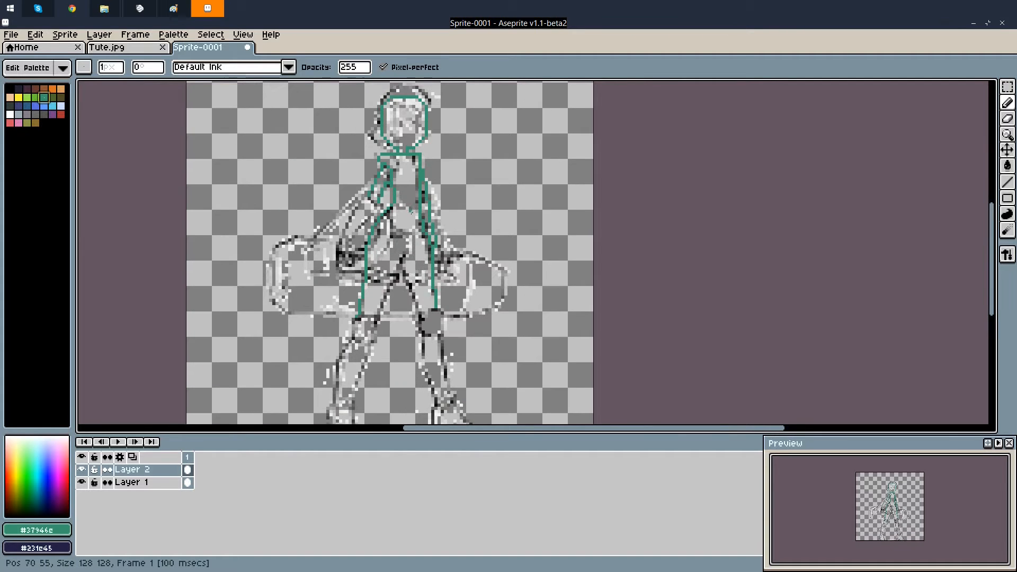
pyautogui.scroll(-1, 388, 254)
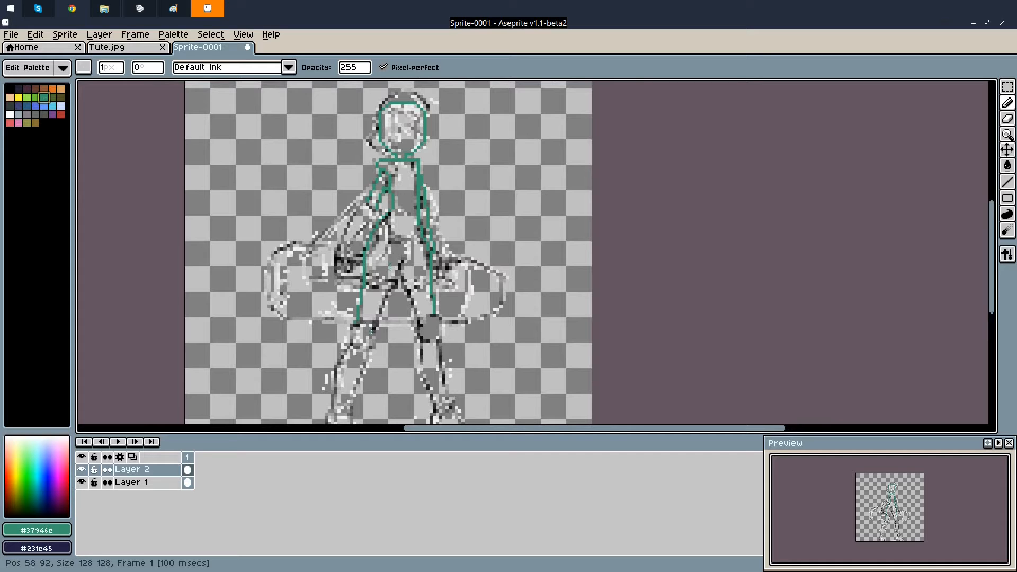
pyautogui.scroll(-3, 396, 248)
pyautogui.scroll(3, 397, 279)
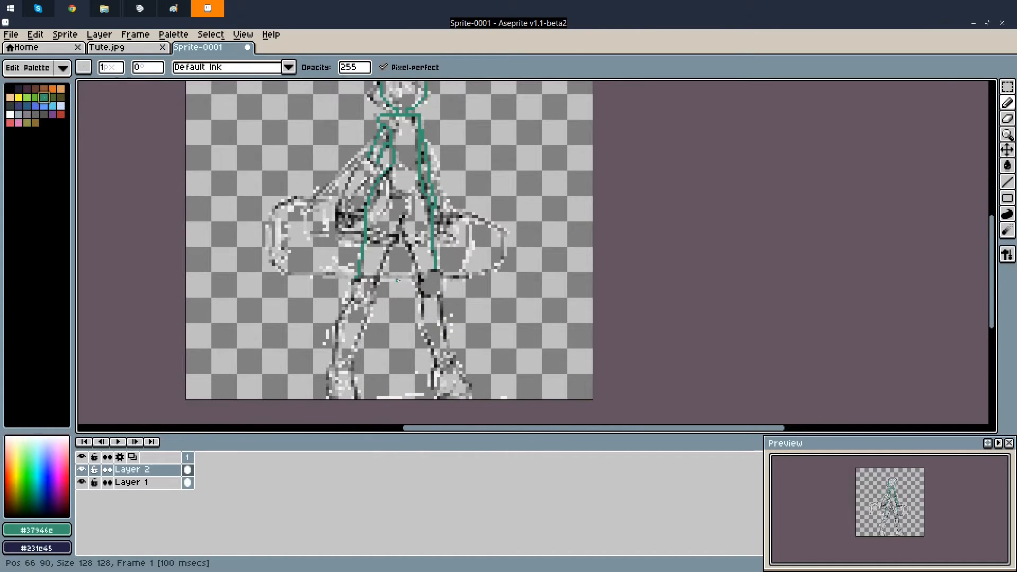
pyautogui.scroll(2, 343, 271)
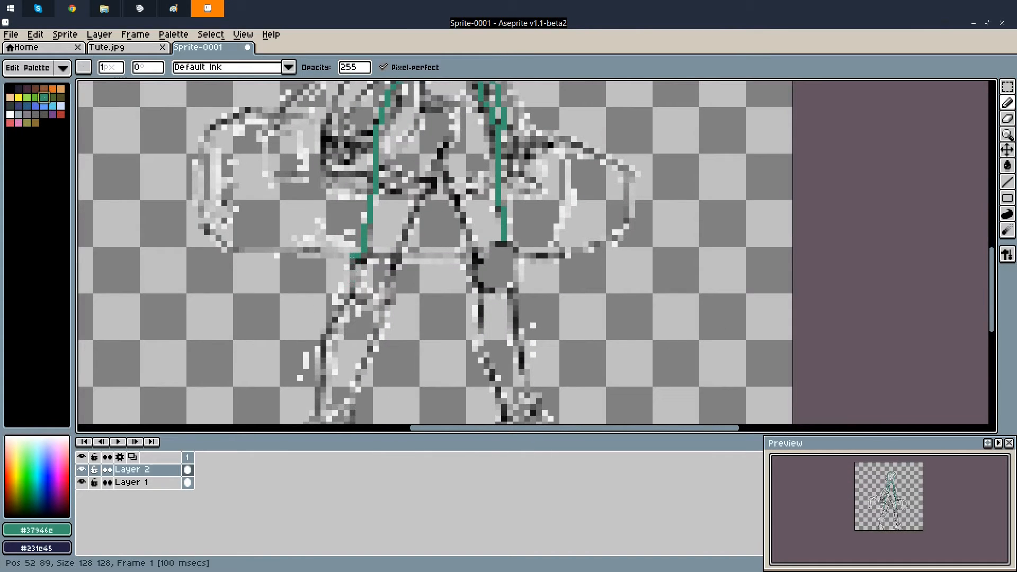
pyautogui.scroll(-2, 364, 197)
pyautogui.moveTo(354, 249)
pyautogui.mouseDown()
pyautogui.moveTo(331, 312)
pyautogui.moveTo(318, 421)
pyautogui.mouseUp()
# Trace the left leg's inner edge in teal between the foot and the crotch
pyautogui.scroll(-4, 329, 371)
pyautogui.scroll(5, 328, 395)
pyautogui.moveTo(370, 379)
pyautogui.mouseDown()
pyautogui.moveTo(366, 341)
pyautogui.moveTo(408, 170)
pyautogui.mouseUp()
pyautogui.scroll(1, 404, 212)
pyautogui.scroll(-4, 403, 221)
pyautogui.scroll(3, 408, 212)
pyautogui.moveTo(379, 374)
pyautogui.mouseDown()
pyautogui.moveTo(418, 286)
pyautogui.moveTo(446, 358)
pyautogui.mouseUp()
# Trace the right leg's inner edge in teal from the crotch down past the knee to the ankle
pyautogui.scroll(-3, 440, 329)
pyautogui.scroll(3, 432, 275)
pyautogui.moveTo(427, 279); pyautogui.dragTo(431, 305)
pyautogui.moveTo(436, 328); pyautogui.dragTo(436, 362)
pyautogui.scroll(-3, 438, 313)
pyautogui.scroll(3, 453, 332)
pyautogui.moveTo(400, 315); pyautogui.dragTo(417, 368)
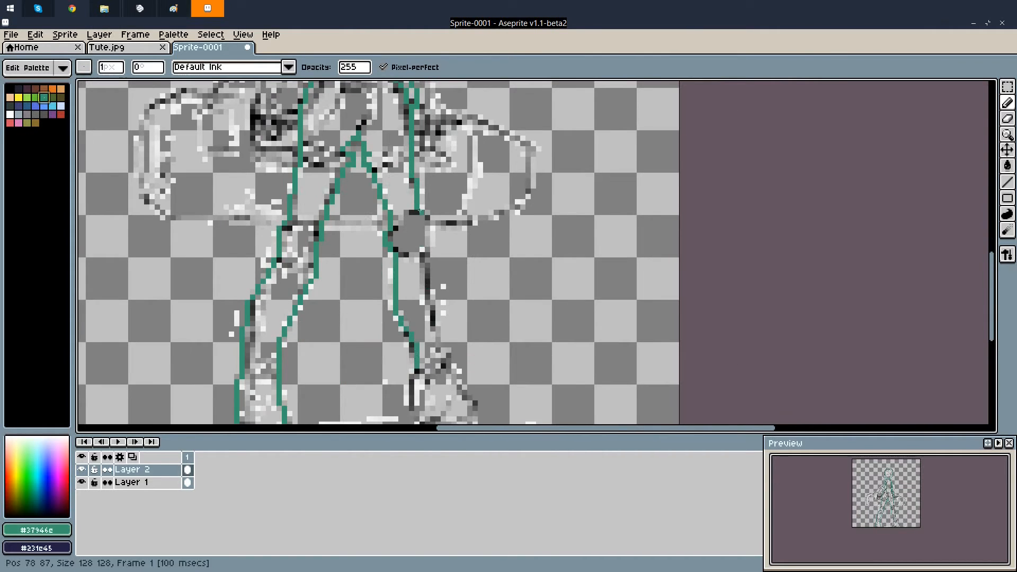
# Trace the right leg's outer edge in teal from the knee down to the foot
pyautogui.moveTo(422, 224); pyautogui.dragTo(443, 365)
pyautogui.scroll(-3, 431, 263)
pyautogui.scroll(4, 430, 302)
# Outline the left forearm and the hands in teal, undoing the last stray stroke
pyautogui.moveTo(409, 283); pyautogui.dragTo(409, 350)
pyautogui.moveTo(453, 260)
pyautogui.mouseDown()
pyautogui.moveTo(499, 328)
pyautogui.moveTo(499, 349)
pyautogui.moveTo(409, 297)
pyautogui.moveTo(399, 274)
pyautogui.moveTo(420, 246)
pyautogui.mouseUp()
pyautogui.scroll(-4, 497, 318)
pyautogui.scroll(4, 461, 249)
pyautogui.hotkey('ctrl', 'z')
pyautogui.scroll(-3, 509, 204)
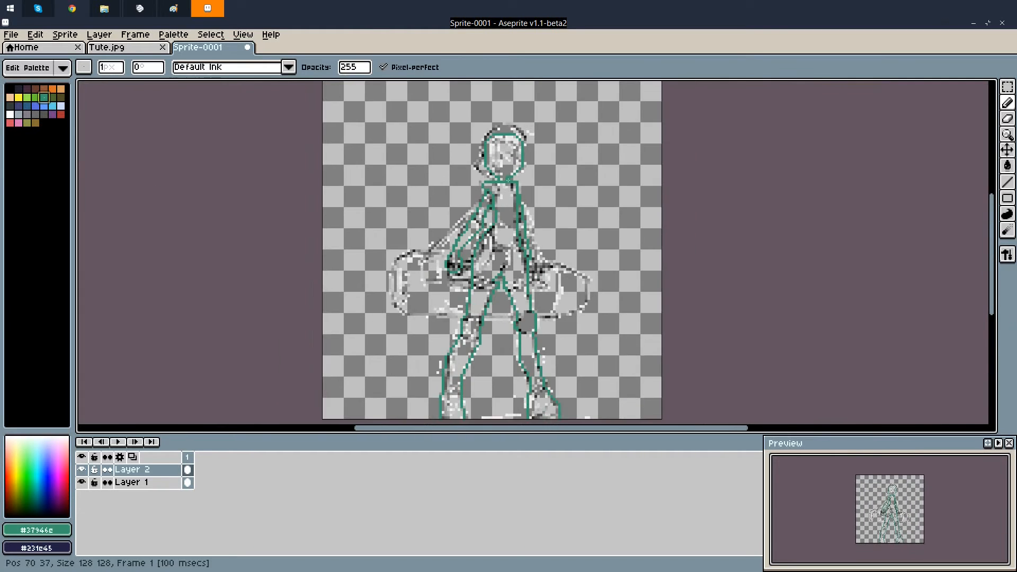
# Hide Layer 1 and fill the closed outlines of the figure on Layer 2 with solid teal
pyautogui.click(82, 483)
pyautogui.scroll(-1, 116, 319)
pyautogui.scroll(1, 373, 247)
pyautogui.click(1007, 166)
pyautogui.click(440, 202)
pyautogui.click(402, 221)
pyautogui.click(464, 223)
pyautogui.click(471, 242)
# Clean up the gap between the legs by drawing with the transparent Mask colour at the crotch
pyautogui.press('b')
pyautogui.scroll(2, 442, 260)
pyautogui.keyDown('alt'); pyautogui.click(454, 281); pyautogui.keyUp('alt')
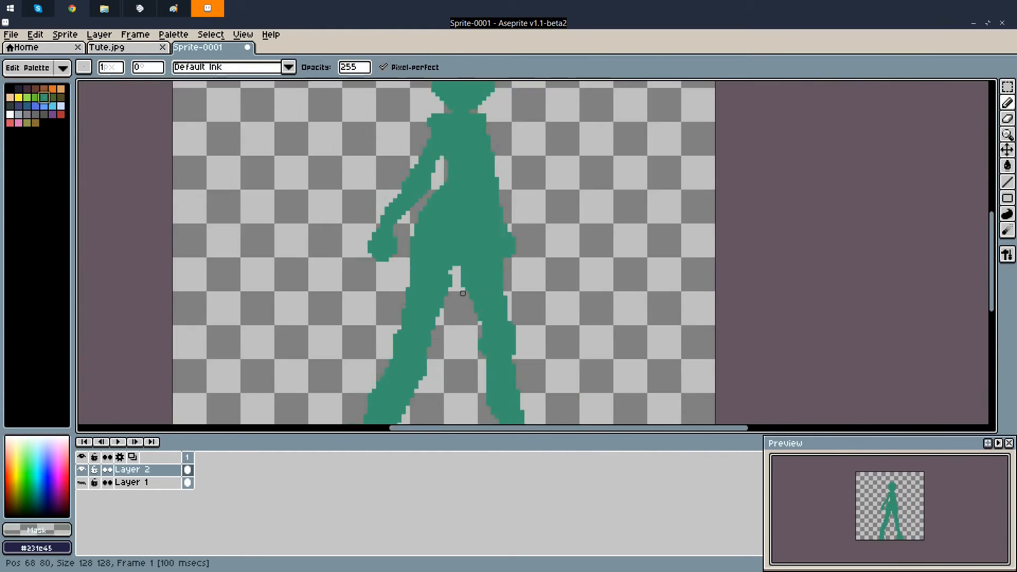
pyautogui.scroll(-4, 451, 254)
pyautogui.scroll(1, 386, 212)
pyautogui.scroll(2, 392, 318)
pyautogui.moveTo(429, 313); pyautogui.dragTo(429, 329)
# Examine the shape and proportions of the filled teal silhouette from head to feet
pyautogui.scroll(-3, 429, 329)
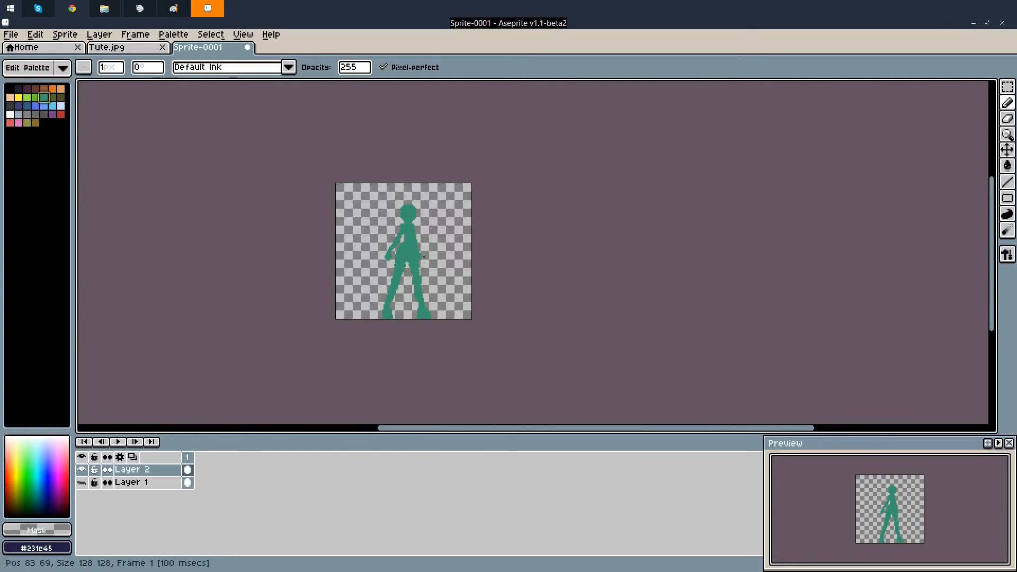
pyautogui.scroll(1, 389, 130)
pyautogui.scroll(1, 389, 130)
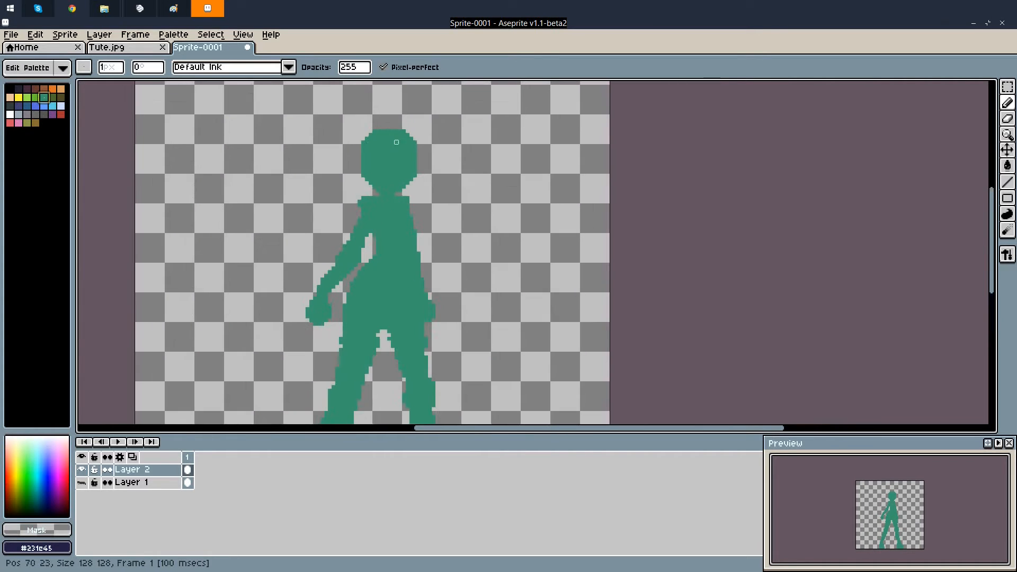
pyautogui.scroll(1, 396, 142)
pyautogui.scroll(-3, 400, 128)
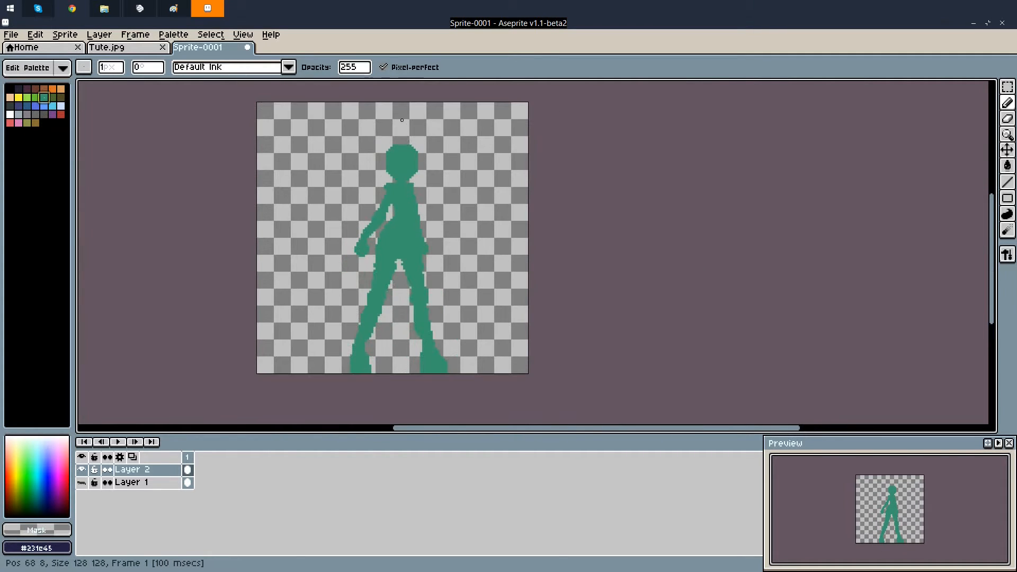
pyautogui.scroll(2, 402, 120)
pyautogui.scroll(-1, 418, 347)
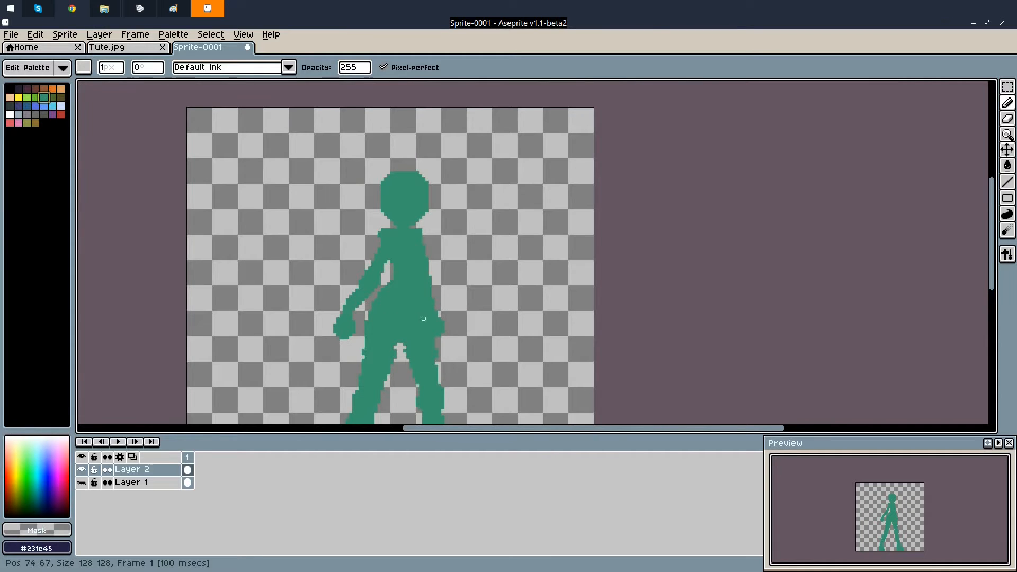
pyautogui.scroll(1, 405, 189)
# Show Layer 1 again and move it above Layer 2 in the layer stack
pyautogui.click(84, 482)
pyautogui.scroll(-1, 164, 319)
pyautogui.click(136, 481)
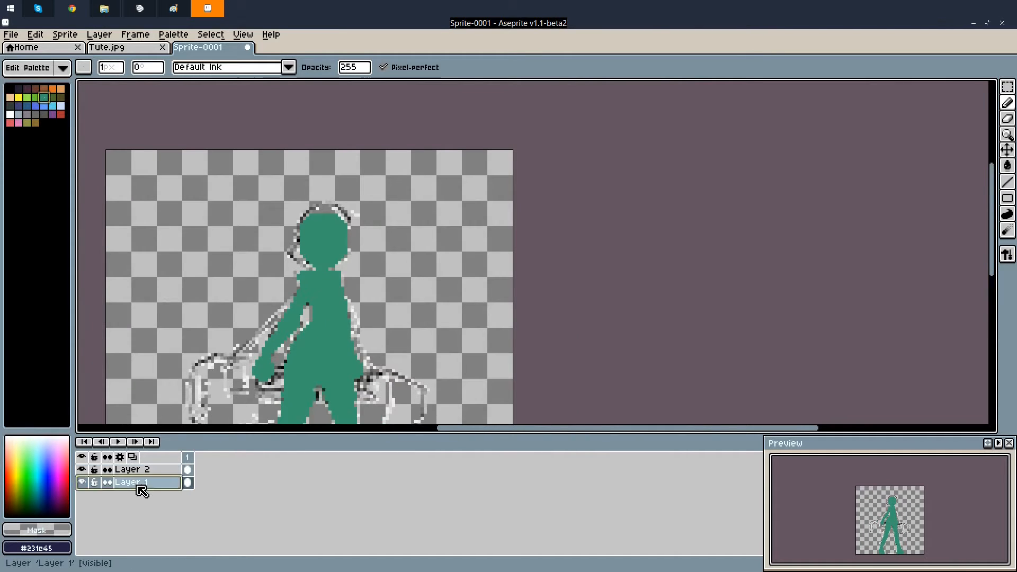
pyautogui.moveTo(142, 495); pyautogui.dragTo(145, 469)
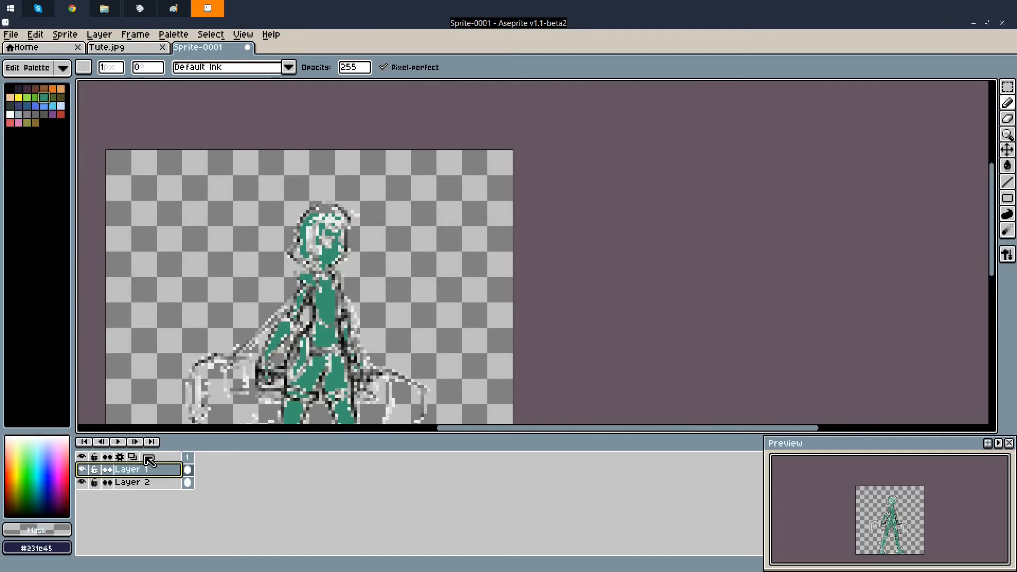
pyautogui.scroll(-3, 173, 256)
pyautogui.scroll(3, 173, 256)
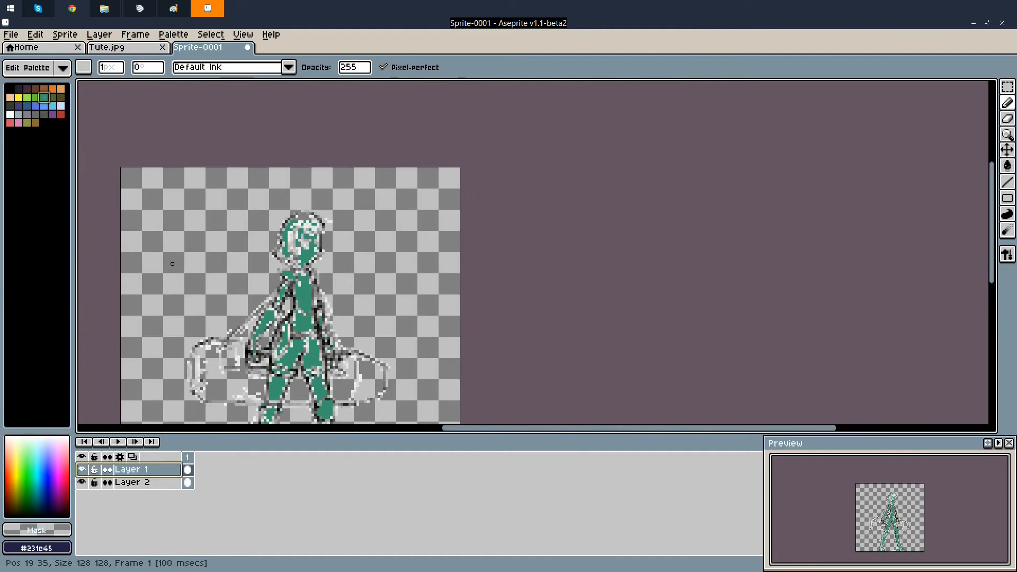
# Hide Layer 1 and rename it Sketch
pyautogui.click(85, 483)
pyautogui.click(85, 483)
pyautogui.click(82, 470)
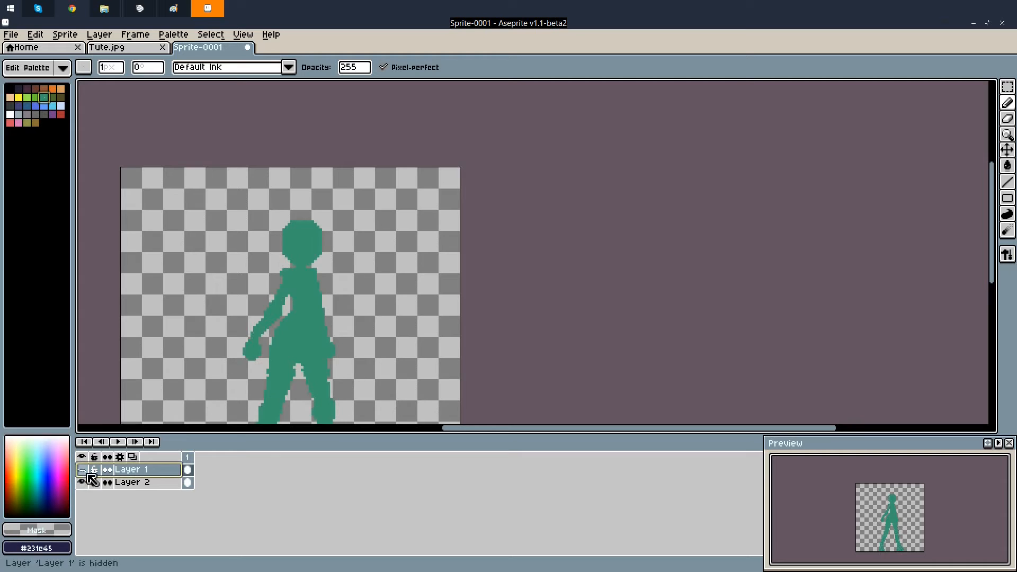
pyautogui.doubleClick(151, 473)
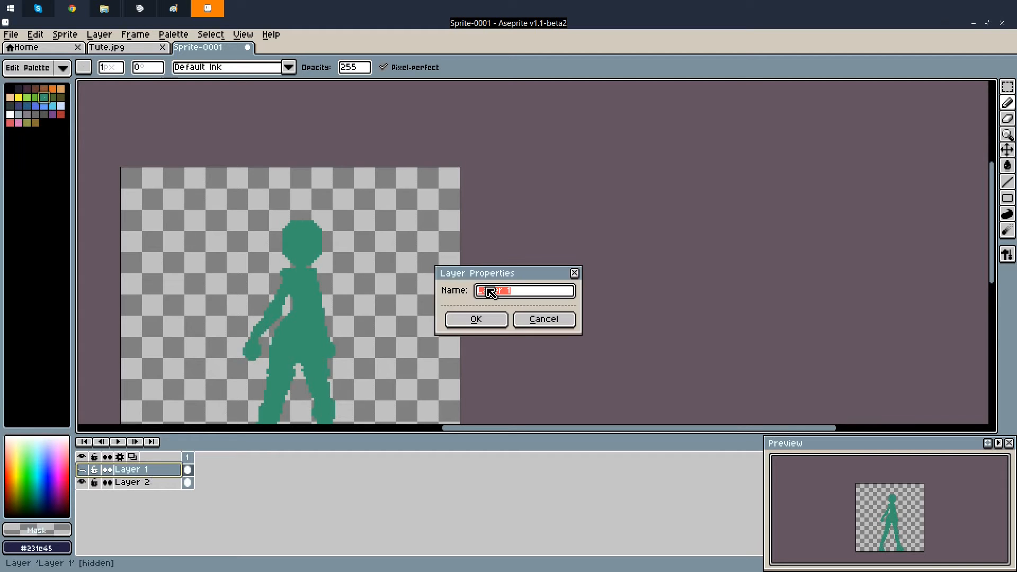
pyautogui.write('Sketch')
pyautogui.press('Return')
# Rename Layer 2 as Main
pyautogui.click(128, 485)
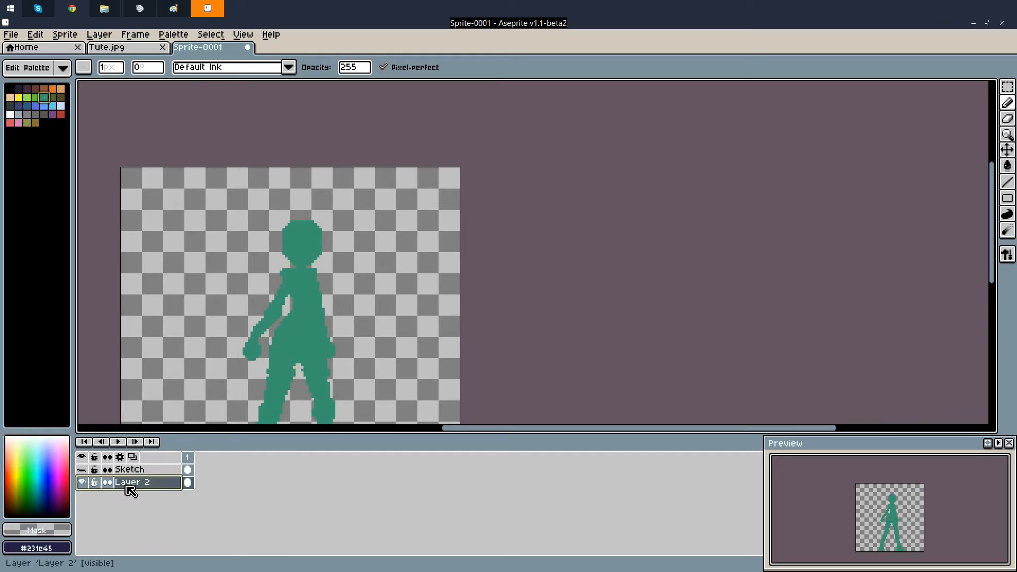
pyautogui.doubleClick(127, 486)
pyautogui.write('Main')
pyautogui.press('Return')
# Set the drawing colour to the pale skin tone #ffe7d9 and recolour the head and neck with it
pyautogui.scroll(2, 254, 212)
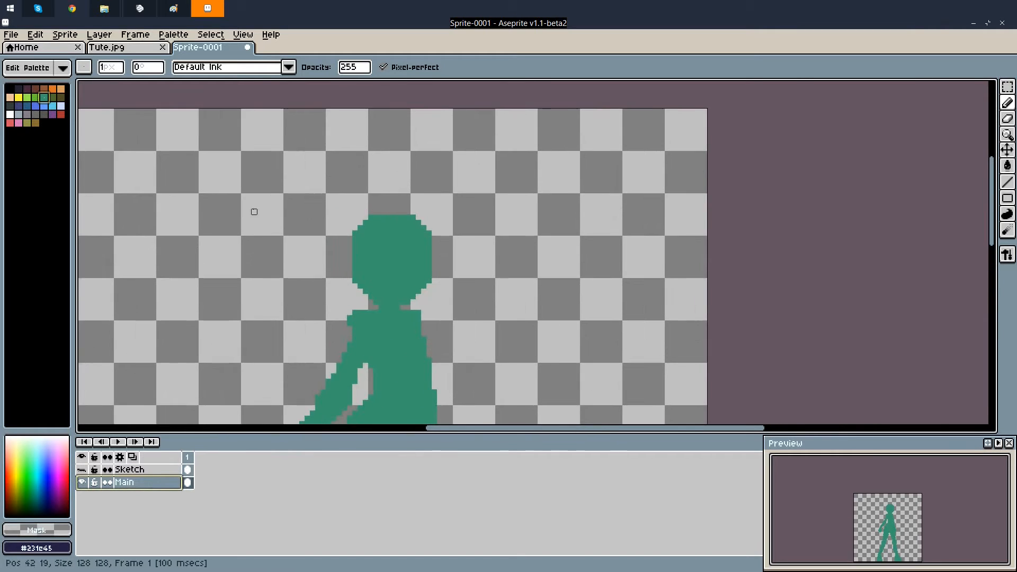
pyautogui.scroll(1, 316, 229)
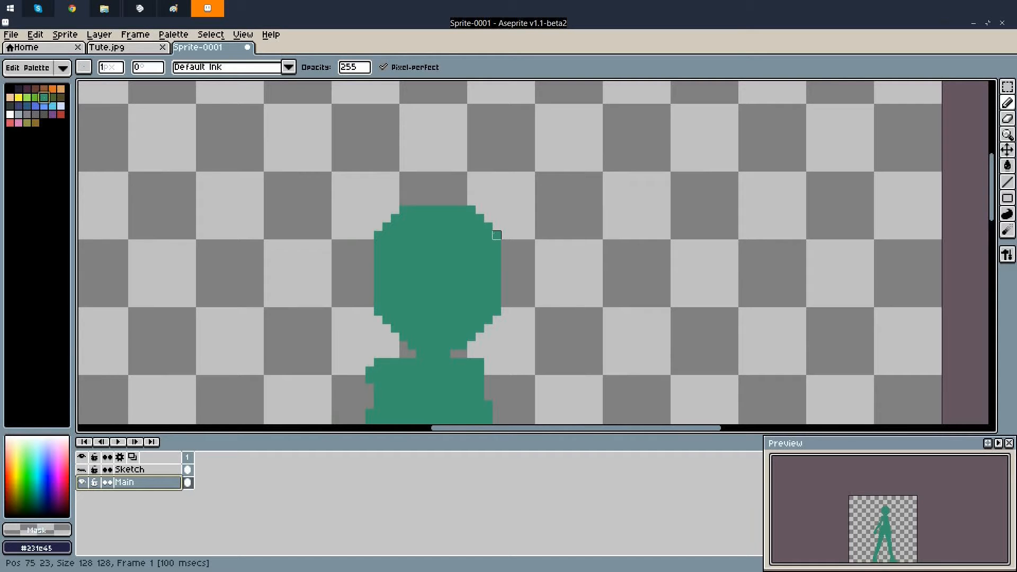
pyautogui.click(36, 547)
pyautogui.moveTo(159, 487); pyautogui.dragTo(57, 495)
pyautogui.press('Escape')
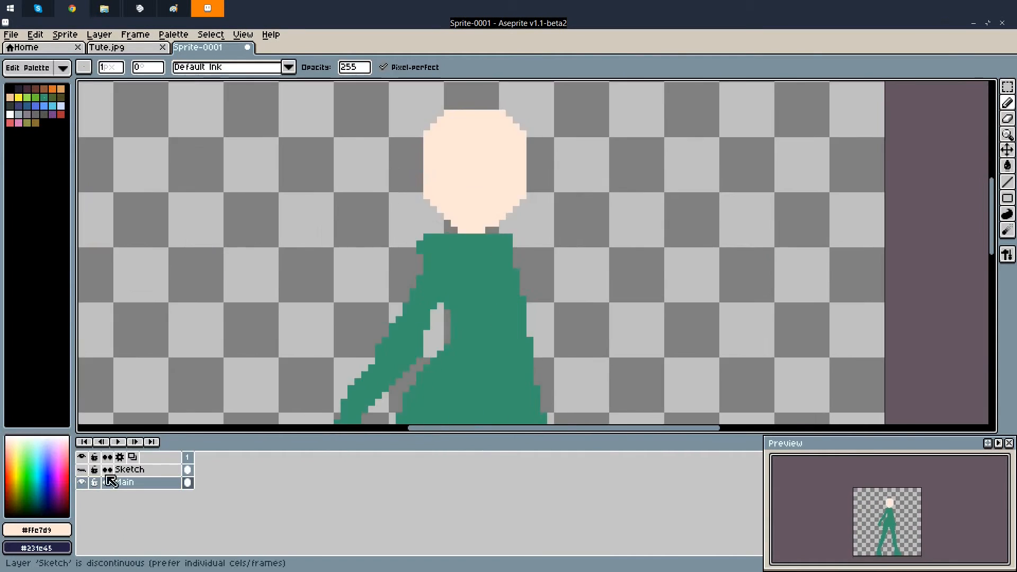
# Draw skin-coloured boundary lines along both armholes and across the wrists to separate arms and hands from the outfit
pyautogui.moveTo(430, 255); pyautogui.dragTo(450, 302)
pyautogui.scroll(1, 516, 317)
pyautogui.moveTo(507, 248)
pyautogui.mouseDown()
pyautogui.moveTo(513, 329)
pyautogui.moveTo(528, 326)
pyautogui.mouseUp()
pyautogui.scroll(-5, 533, 273)
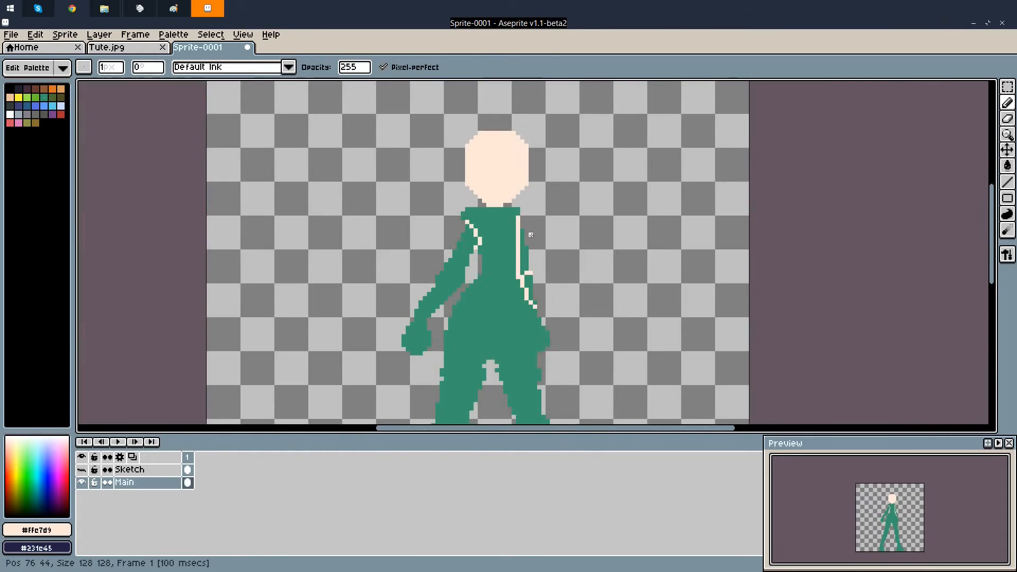
pyautogui.scroll(3, 539, 267)
pyautogui.moveTo(357, 350); pyautogui.dragTo(373, 348)
pyautogui.moveTo(540, 344); pyautogui.dragTo(536, 382)
pyautogui.scroll(-3, 532, 371)
pyautogui.scroll(3, 530, 264)
# Fill the upper arms and both hands with the skin colour, undoing the last extra fill
pyautogui.keyDown('alt'); pyautogui.click(427, 254); pyautogui.keyUp('alt')
pyautogui.keyDown('alt'); pyautogui.click(433, 260); pyautogui.keyUp('alt')
pyautogui.click(1007, 166)
pyautogui.click(443, 289)
pyautogui.scroll(-1, 452, 270)
pyautogui.click(382, 291)
pyautogui.scroll(1, 310, 318)
pyautogui.click(412, 337)
pyautogui.hotkey('ctrl', 'z')
# Compare with the sketch, mark the shorts' hem and boot tops with skin-coloured lines, and fill the thighs between them
pyautogui.scroll(-2, 504, 288)
pyautogui.click(81, 470)
pyautogui.click(81, 470)
pyautogui.scroll(3, 484, 294)
pyautogui.moveTo(477, 281); pyautogui.dragTo(550, 289)
pyautogui.moveTo(600, 289)
pyautogui.mouseDown()
pyautogui.moveTo(528, 280)
pyautogui.moveTo(659, 270)
pyautogui.mouseUp()
pyautogui.hotkey('ctrl', 'z')
pyautogui.scroll(-2, 659, 264)
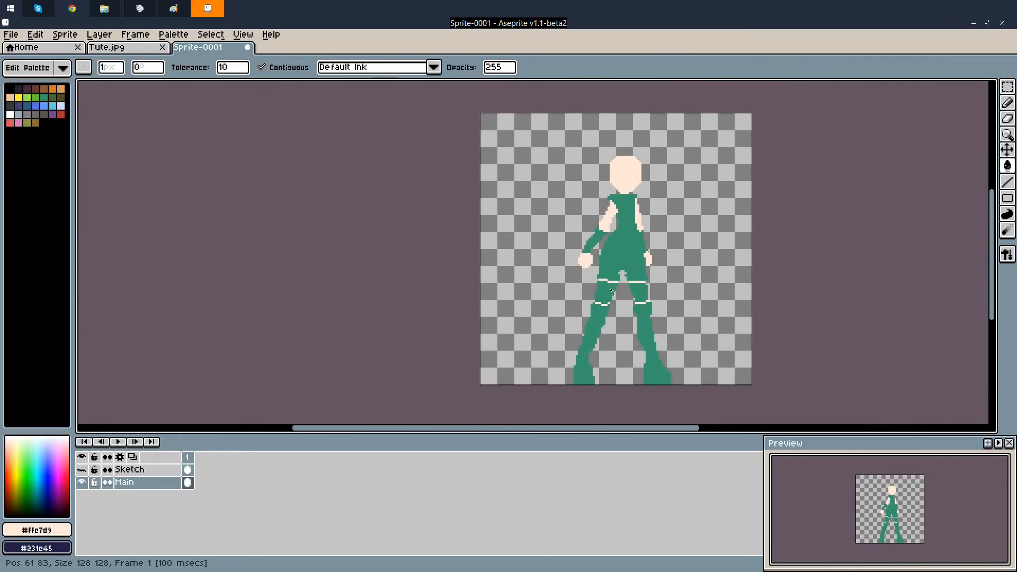
pyautogui.scroll(3, 602, 234)
pyautogui.keyDown('alt'); pyautogui.click(601, 234); pyautogui.keyUp('alt')
pyautogui.scroll(-4, 599, 311)
# Save the sprite as Sprite-0008.ase
pyautogui.hotkey('ctrl', 's')
pyautogui.click(153, 509)
pyautogui.press('BackSpace')
pyautogui.write('8')
pyautogui.click(860, 527)
# Sample the outfit's teal and adjust it to the lighter green #65c690
pyautogui.scroll(6, 606, 291)
pyautogui.keyDown('alt'); pyautogui.click(530, 235); pyautogui.keyUp('alt')
pyautogui.scroll(-10, 530, 235)
pyautogui.scroll(5, 548, 233)
pyautogui.keyDown('alt'); pyautogui.click(536, 190); pyautogui.keyUp('alt')
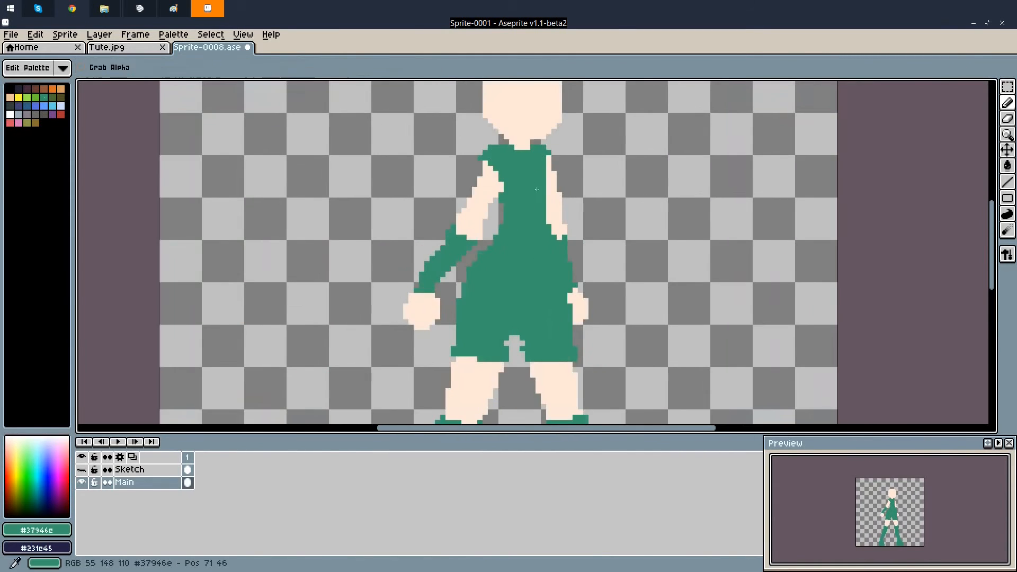
pyautogui.click(37, 530)
pyautogui.moveTo(132, 510); pyautogui.dragTo(221, 487)
pyautogui.moveTo(77, 466); pyautogui.dragTo(123, 465)
pyautogui.scroll(-1, 450, 277)
pyautogui.scroll(-5, 449, 277)
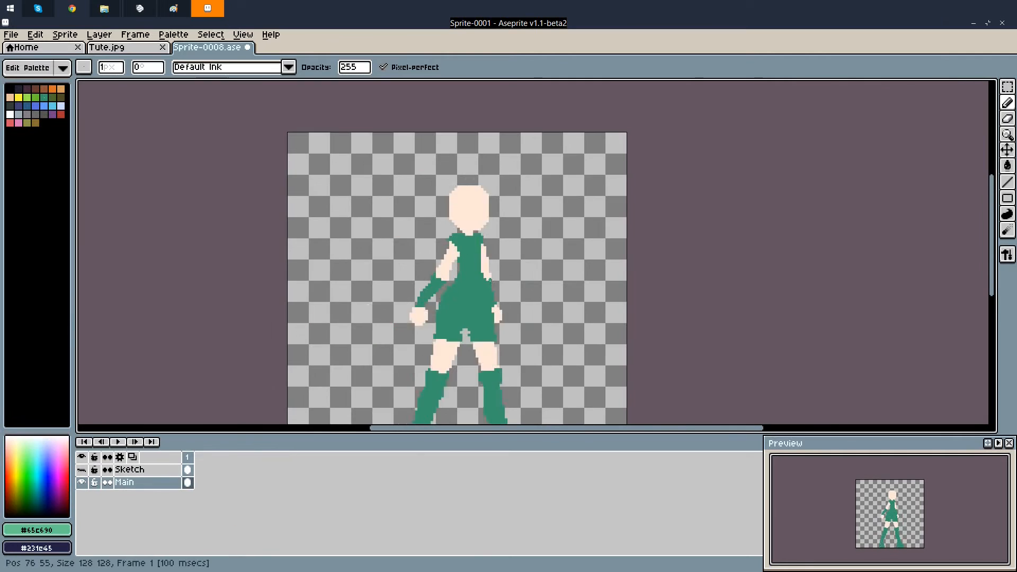
# Draw the shirt's hem across the waist and fill the torso above it with the lighter green
pyautogui.scroll(6, 482, 281)
pyautogui.moveTo(375, 304); pyautogui.dragTo(492, 305)
pyautogui.press('g')
pyautogui.click(445, 238)
pyautogui.press('b')
# Change the colour to the muted blue-green #65a8a2 and refill the shirt with it
pyautogui.click(37, 530)
pyautogui.moveTo(167, 511); pyautogui.dragTo(184, 511)
pyautogui.click(189, 488)
pyautogui.press('g')
pyautogui.click(464, 234)
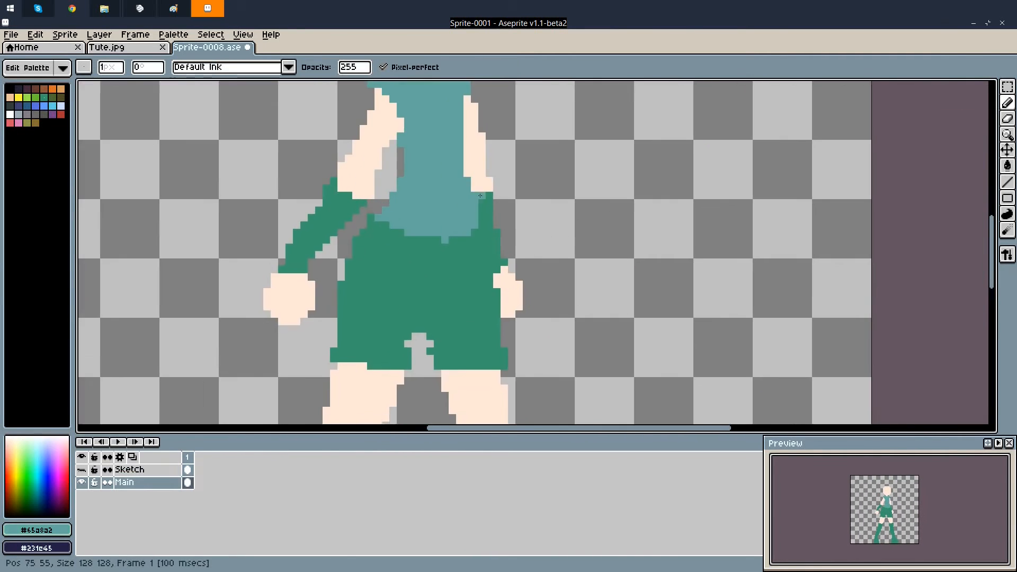
# Mix a grey-brown of hue 16, saturation 10, brightness 58, separate the right forearm from the hip, and fill the shorts
pyautogui.click(36, 529)
pyautogui.click(74, 442)
pyautogui.click(33, 466)
pyautogui.click(48, 487)
pyautogui.moveTo(474, 201); pyautogui.dragTo(488, 239)
pyautogui.keyDown('alt'); pyautogui.click(484, 218); pyautogui.keyUp('alt')
pyautogui.press('g')
pyautogui.click(440, 249)
pyautogui.scroll(-9, 440, 249)
# Adjust the shorts' grey-brown colour, undoing the last two edits
pyautogui.click(36, 529)
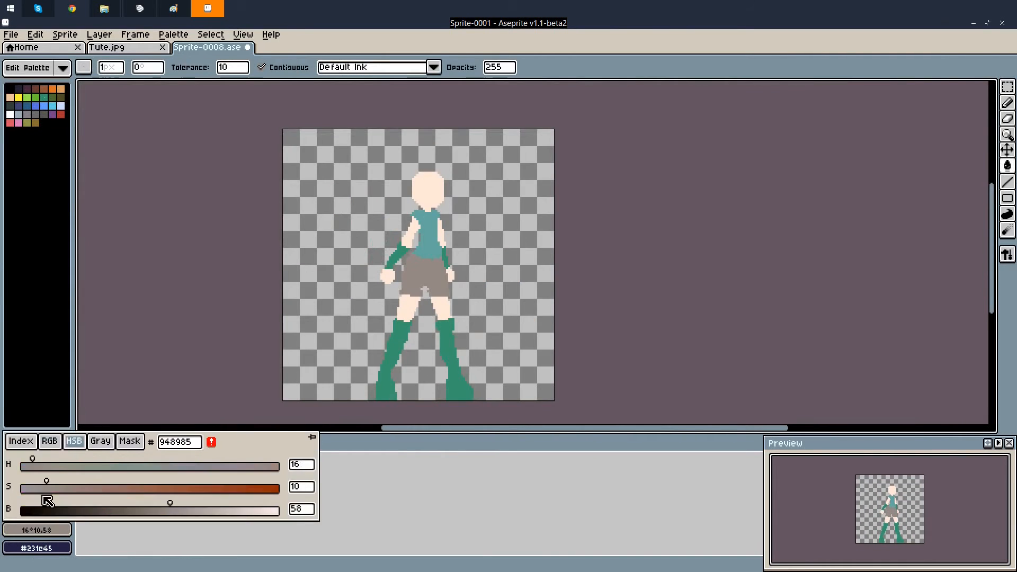
pyautogui.scroll(6, 423, 254)
pyautogui.hotkey('ctrl', 'z')
pyautogui.hotkey('ctrl', 'z')
pyautogui.press('b')
pyautogui.scroll(-9, 377, 228)
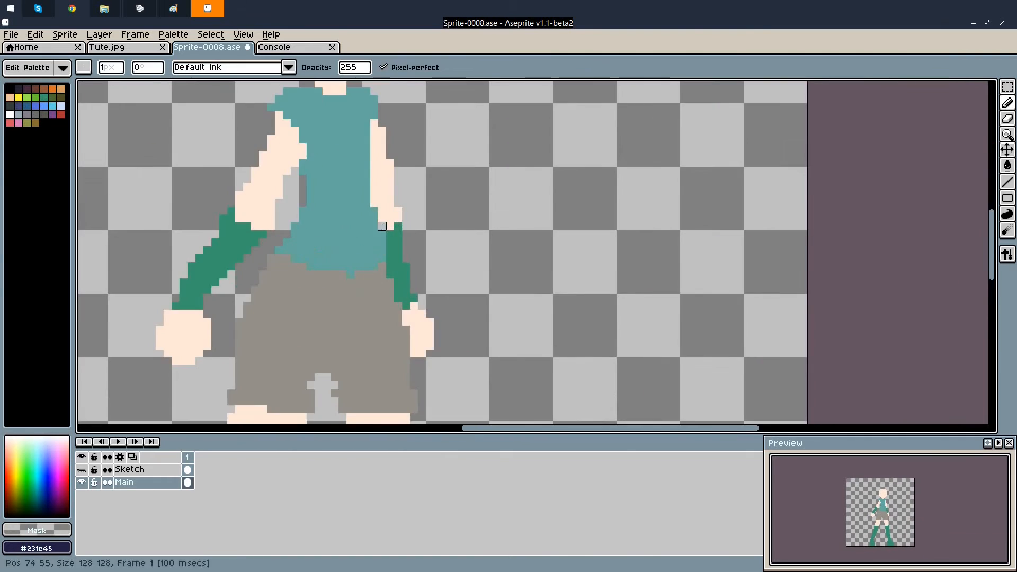
# Sample the shirt's #65a8a2, redraw its hem slightly lower across the waist, and fill the gap above it
pyautogui.keyDown('alt'); pyautogui.click(291, 310); pyautogui.keyUp('alt')
pyautogui.scroll(6, 254, 260)
pyautogui.keyDown('alt'); pyautogui.click(296, 227); pyautogui.keyUp('alt')
pyautogui.moveTo(261, 268); pyautogui.dragTo(350, 280)
pyautogui.press('g')
pyautogui.click(318, 273)
pyautogui.keyDown('alt'); pyautogui.click(223, 257); pyautogui.keyUp('alt')
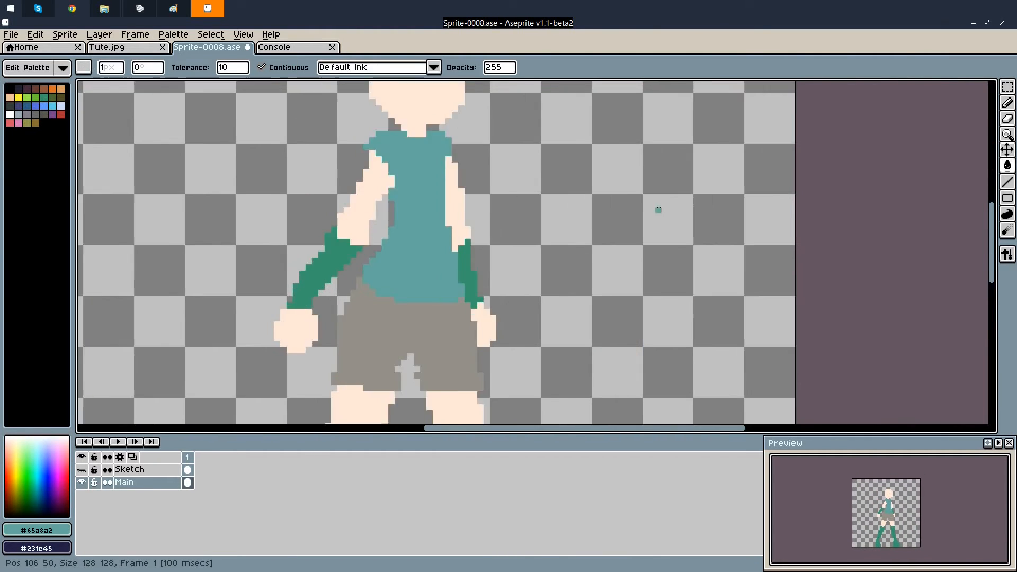
# Mix a muted grey-green and recolour the gloves and boots with it
pyautogui.click(36, 530)
pyautogui.click(56, 488)
pyautogui.click(431, 261)
pyautogui.scroll(-6, 378, 254)
pyautogui.scroll(6, 410, 219)
# Mix the grey-beige #b7a8a2, draw a dividing line across the waist with the Pencil, and fill the shirt above it
pyautogui.click(37, 530)
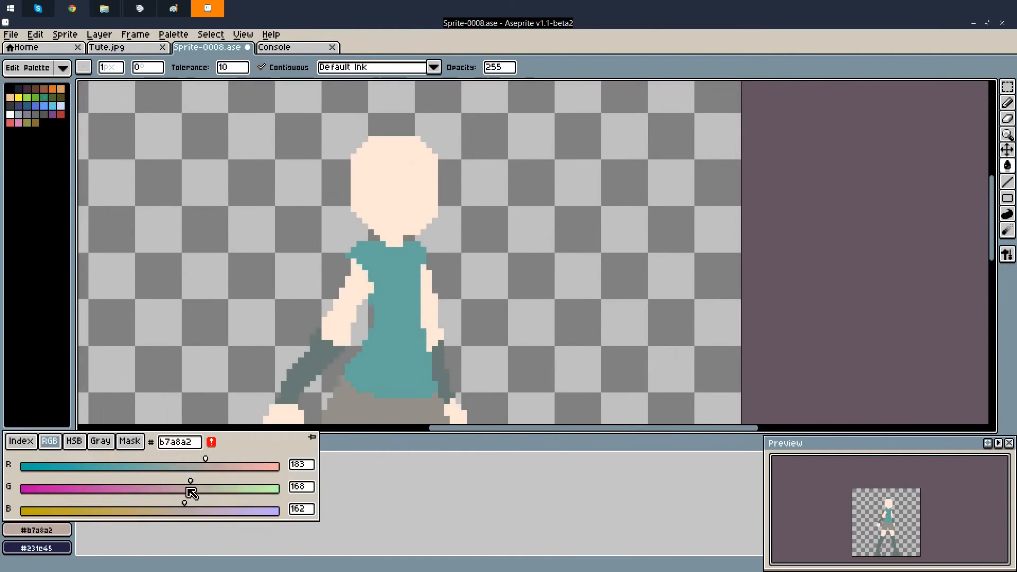
pyautogui.press('b')
pyautogui.moveTo(391, 342); pyautogui.dragTo(451, 344)
pyautogui.press('g')
pyautogui.click(416, 276)
# Sample the waistband's #65a8a2 and draw a small pointed collar along the shirt's neckline
pyautogui.keyDown('alt'); pyautogui.click(468, 340); pyautogui.keyUp('alt')
pyautogui.press('b')
pyautogui.moveTo(461, 177)
pyautogui.mouseDown()
pyautogui.moveTo(414, 177)
pyautogui.moveTo(460, 200)
pyautogui.mouseUp()
pyautogui.scroll(-5, 450, 214)
pyautogui.scroll(4, 466, 199)
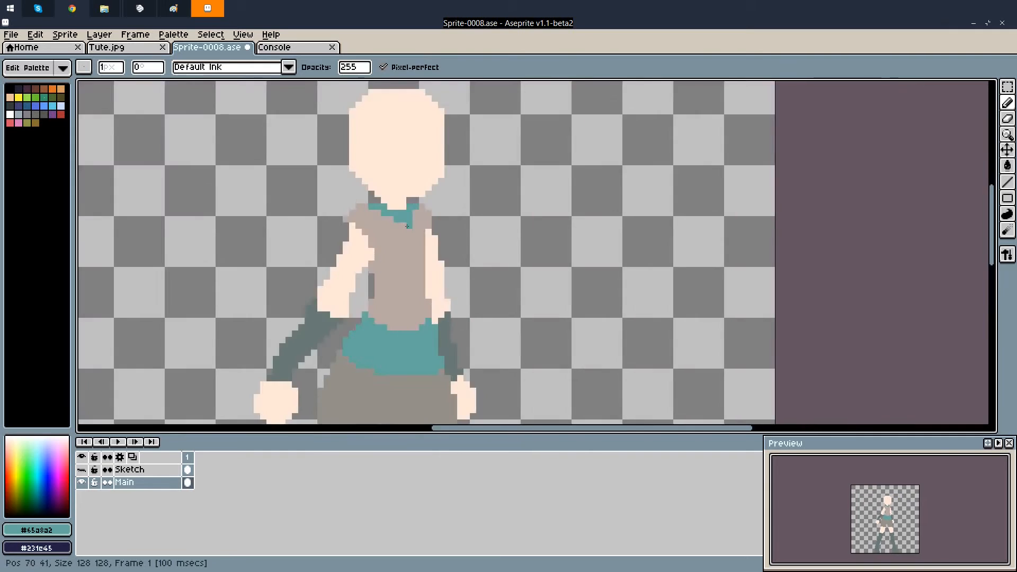
pyautogui.scroll(-4, 445, 270)
pyautogui.scroll(3, 421, 230)
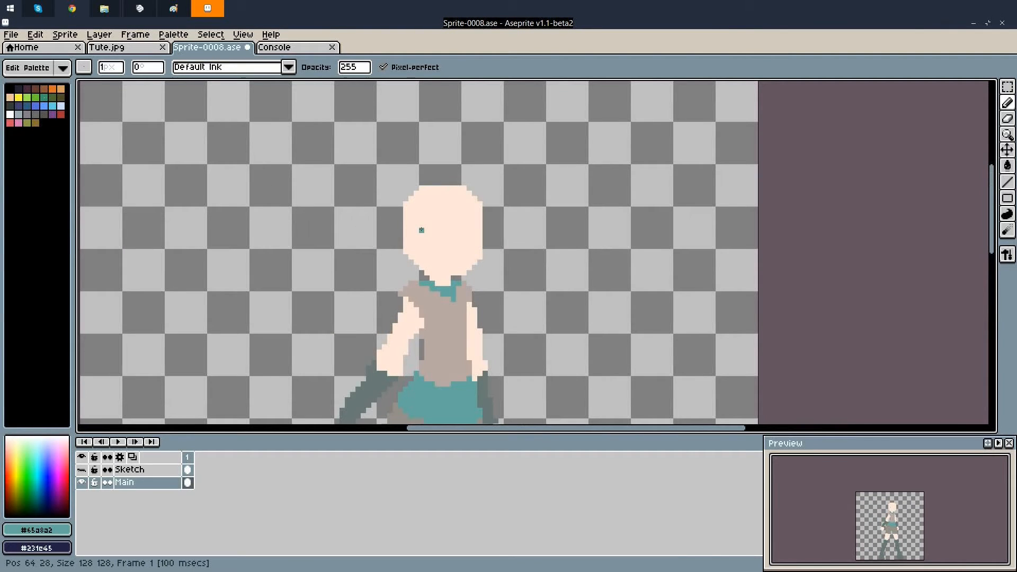
# Show the Sketch layer, choose the palette's black as the drawing colour, and add a new layer
pyautogui.scroll(2, 422, 230)
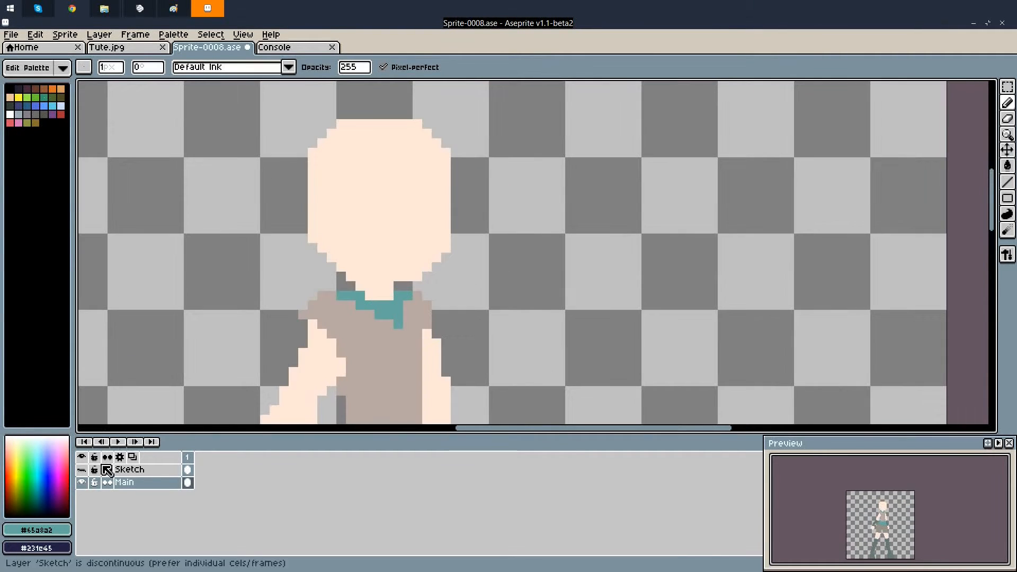
pyautogui.click(83, 469)
pyautogui.click(94, 471)
pyautogui.scroll(2, 361, 188)
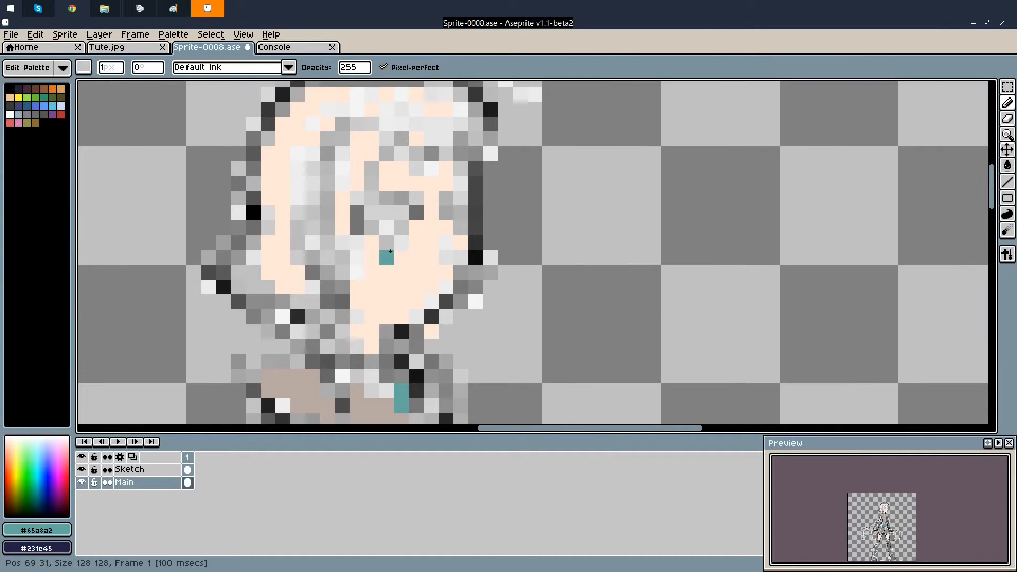
pyautogui.click(11, 89)
pyautogui.rightClick(152, 482)
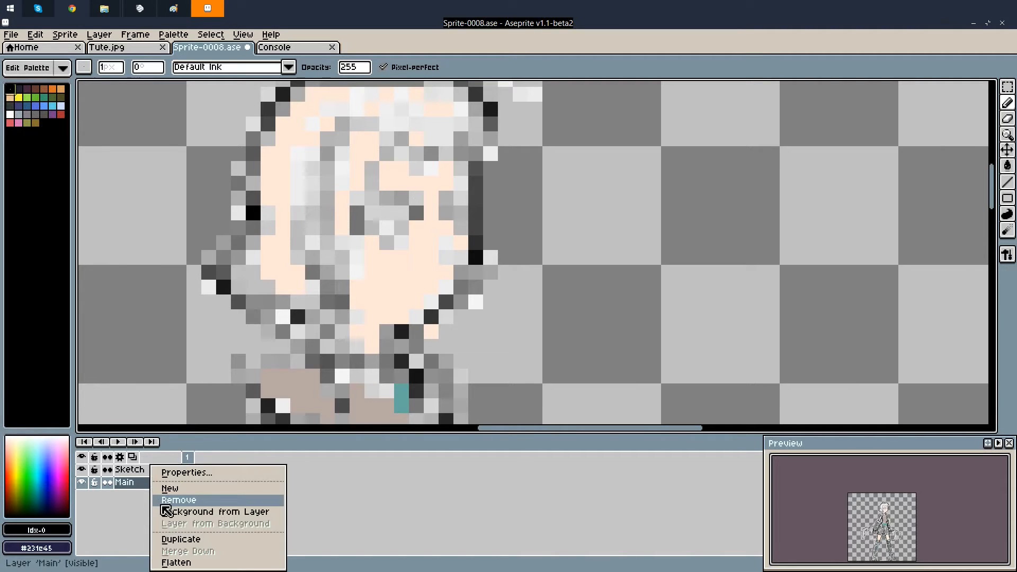
pyautogui.click(170, 488)
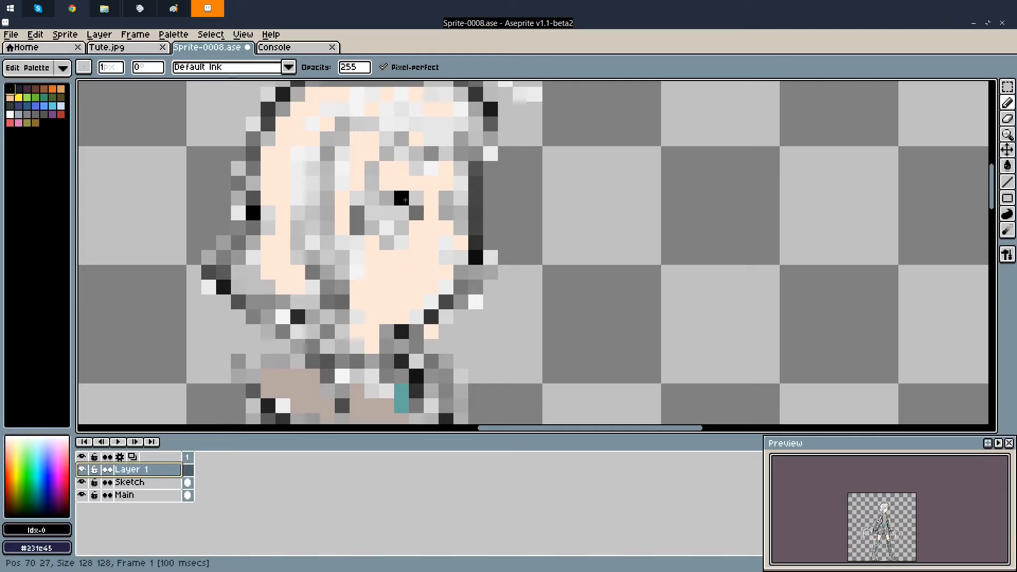
# Outline both eyes in black over the sketched face, and shift the outlines two pixels to the left
pyautogui.moveTo(405, 199)
pyautogui.mouseDown()
pyautogui.moveTo(364, 201)
pyautogui.moveTo(356, 218)
pyautogui.moveTo(380, 239)
pyautogui.mouseUp()
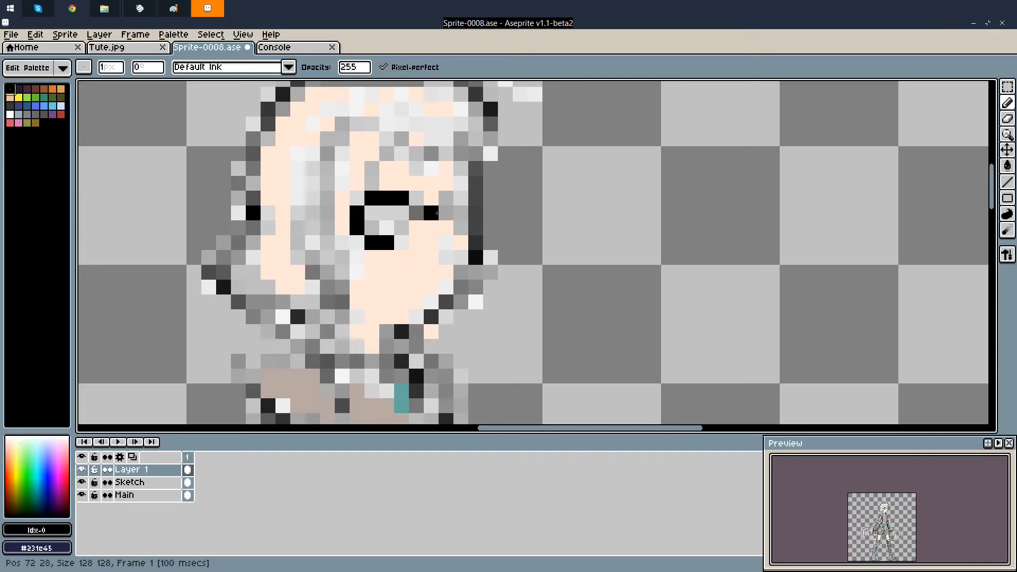
pyautogui.moveTo(461, 198); pyautogui.dragTo(468, 201)
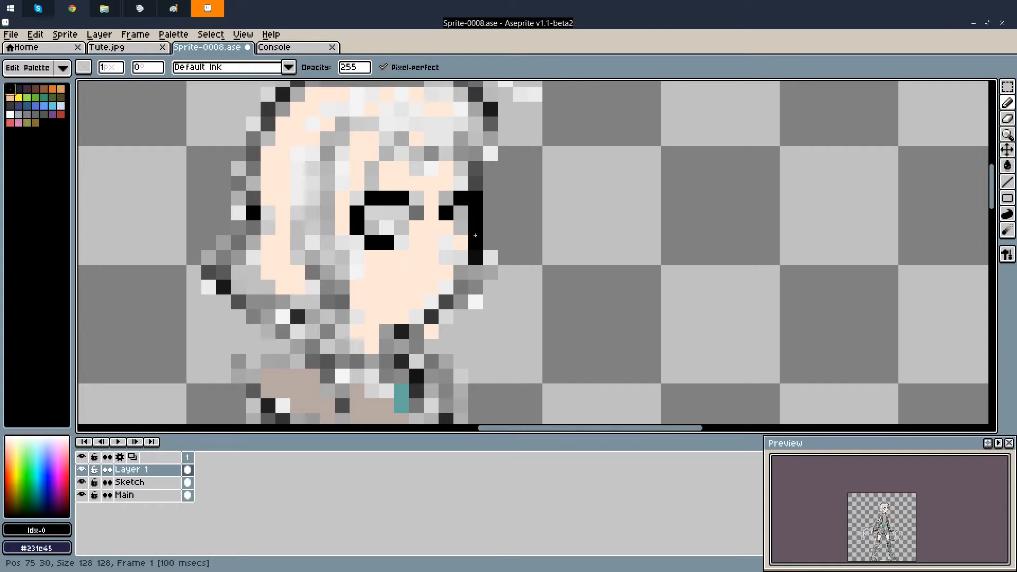
pyautogui.click(1008, 86)
pyautogui.moveTo(320, 160); pyautogui.dragTo(486, 282)
pyautogui.press('Left')
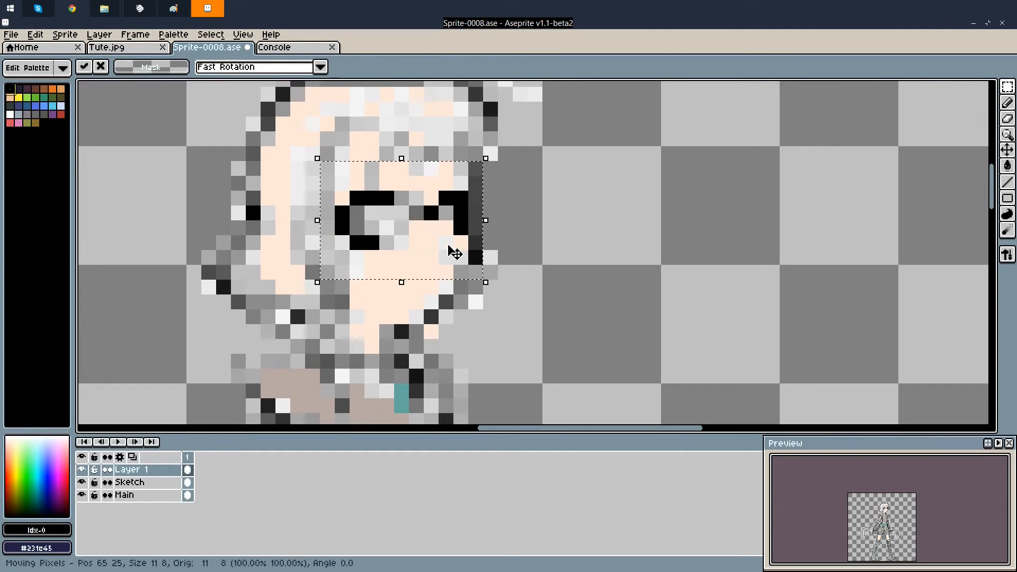
pyautogui.moveTo(448, 246); pyautogui.dragTo(438, 245)
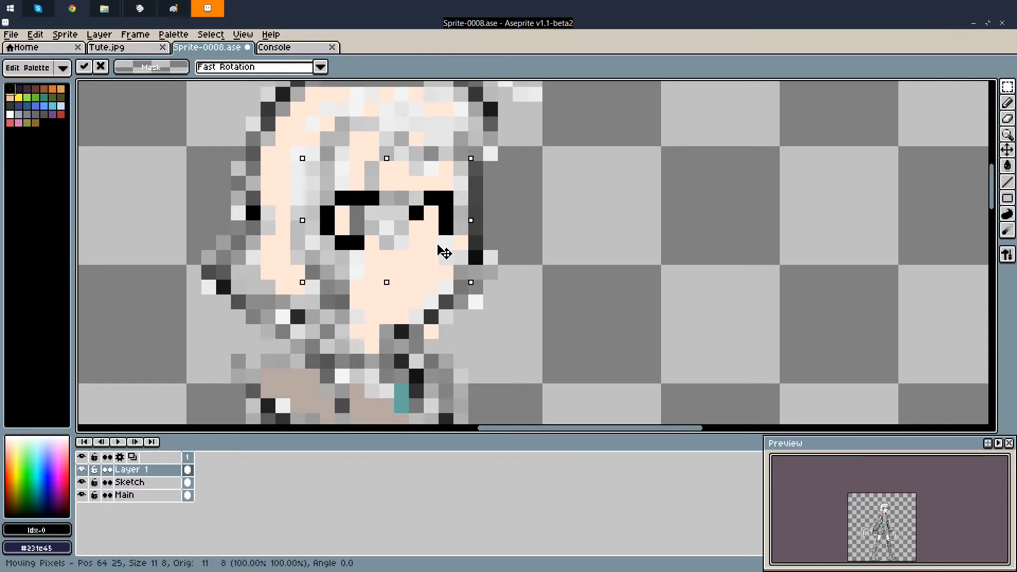
pyautogui.hotkey('ctrl', 'd')
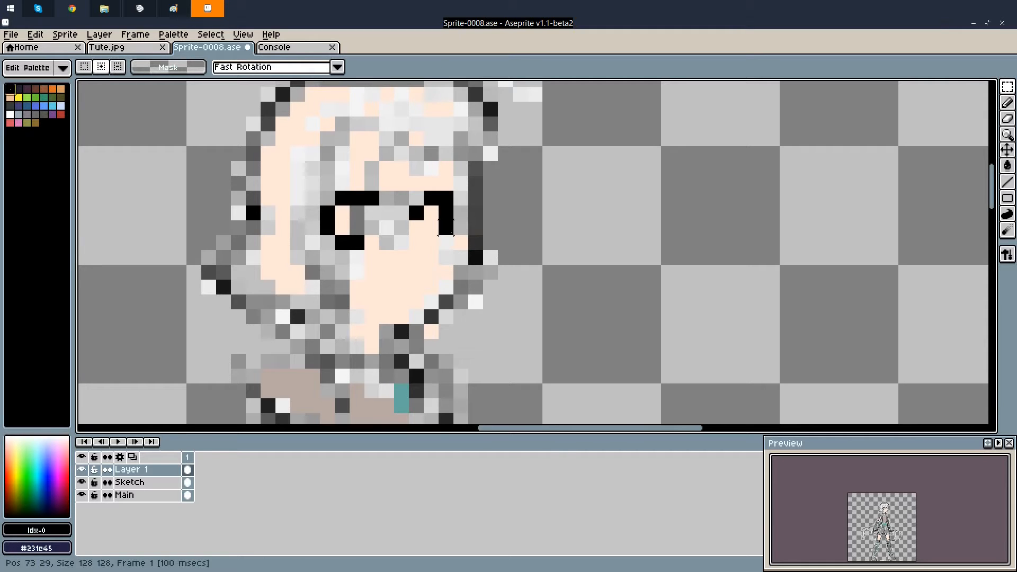
# Delete the right eye's outer vertical edge, widen the left eye's outline one pixel outward, and add its inner-corner pixel
pyautogui.moveTo(446, 232); pyautogui.dragTo(447, 209)
pyautogui.press('Delete')
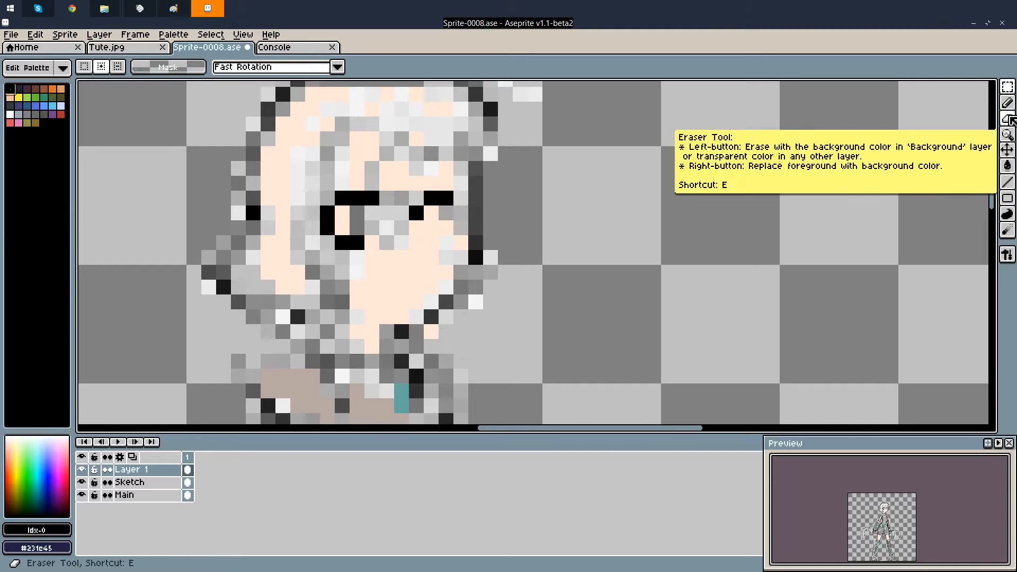
pyautogui.click(1006, 105)
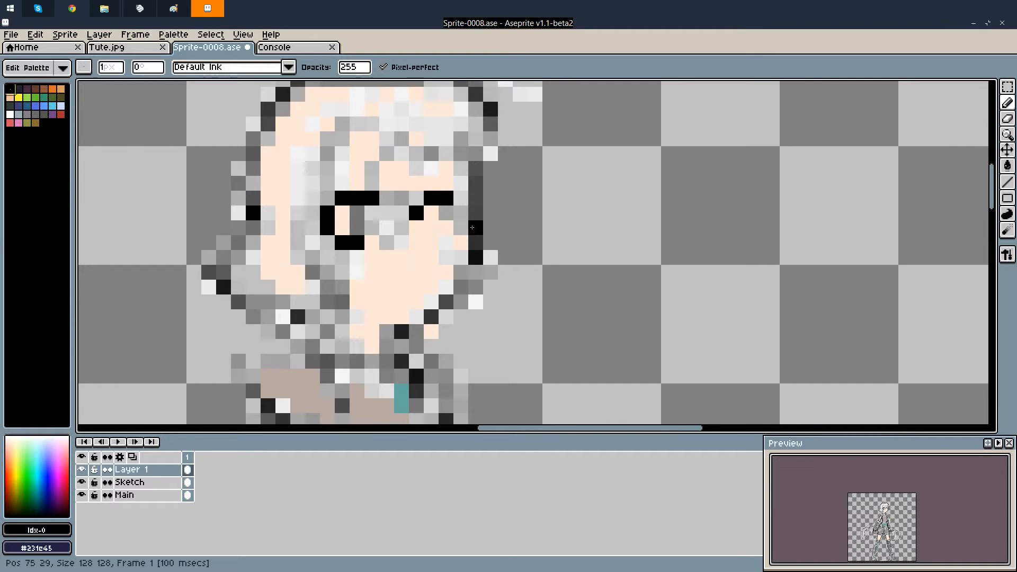
pyautogui.keyDown('alt'); pyautogui.click(356, 200); pyautogui.keyUp('alt')
pyautogui.click(328, 198)
pyautogui.click(319, 212)
pyautogui.click(312, 227)
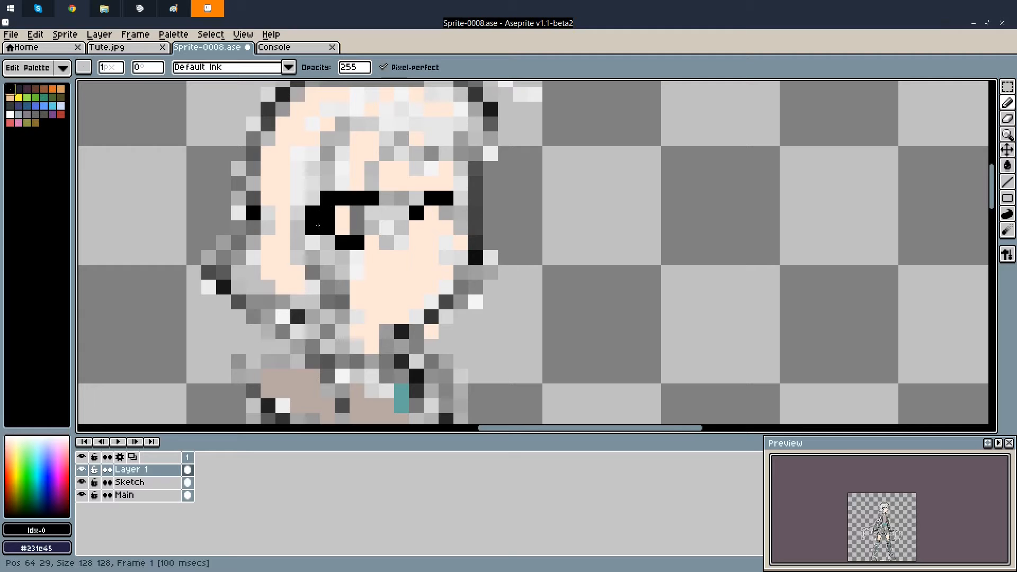
pyautogui.press('alt')
pyautogui.moveTo(328, 227); pyautogui.dragTo(328, 213)
pyautogui.keyDown('alt'); pyautogui.click(346, 200); pyautogui.keyUp('alt')
pyautogui.click(373, 207)
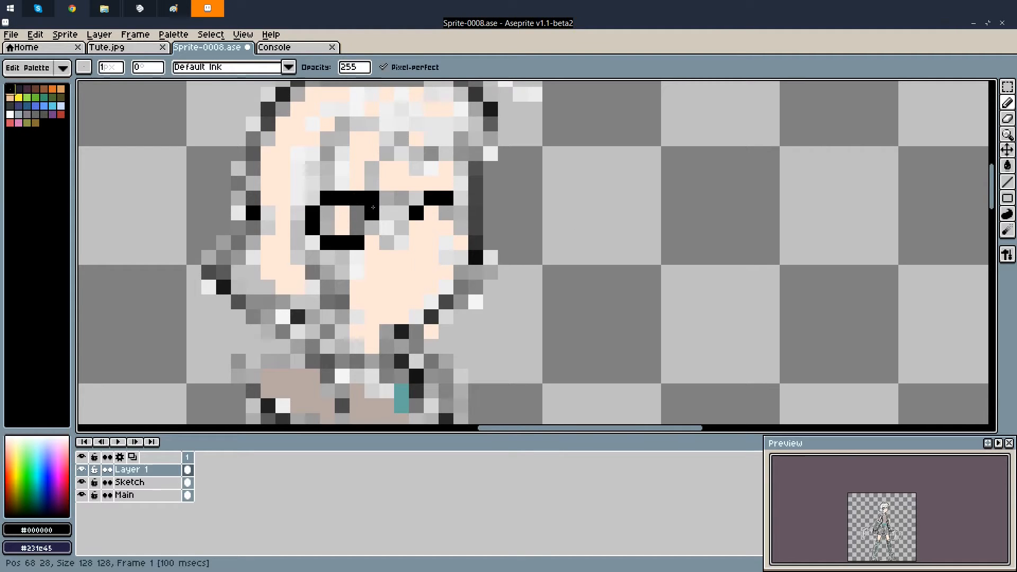
# Erase the left eye's lower line down to one pixel and remove the inner end pixel of its upper line
pyautogui.press('alt')
pyautogui.press('e')
pyautogui.click(354, 241)
pyautogui.moveTo(357, 242); pyautogui.dragTo(341, 243)
pyautogui.moveTo(386, 198); pyautogui.dragTo(371, 197)
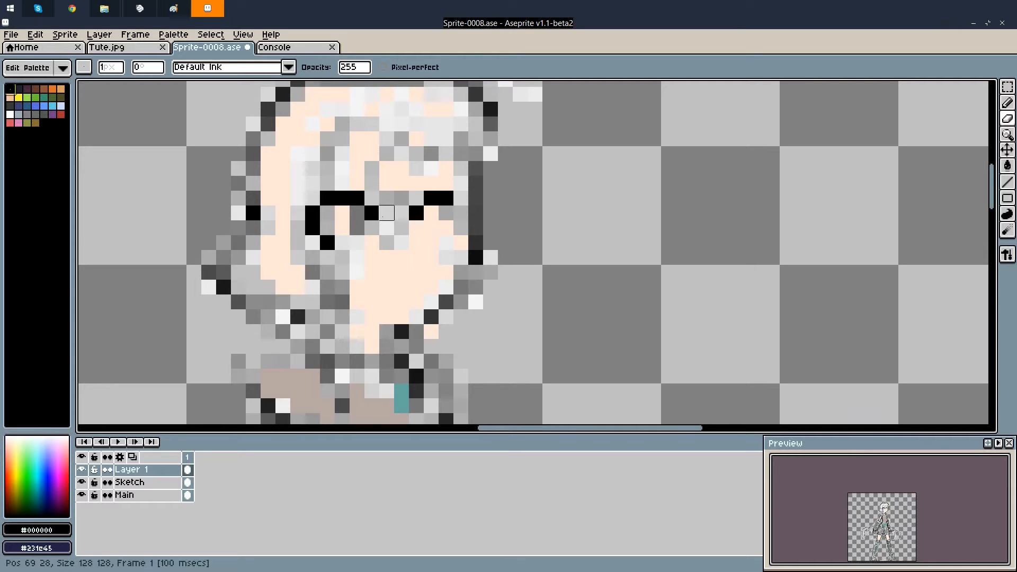
# Square off the left eye's outer corner and draw the right eye's side edges and lower pixel in black
pyautogui.press('alt')
pyautogui.press('b')
pyautogui.click(312, 198)
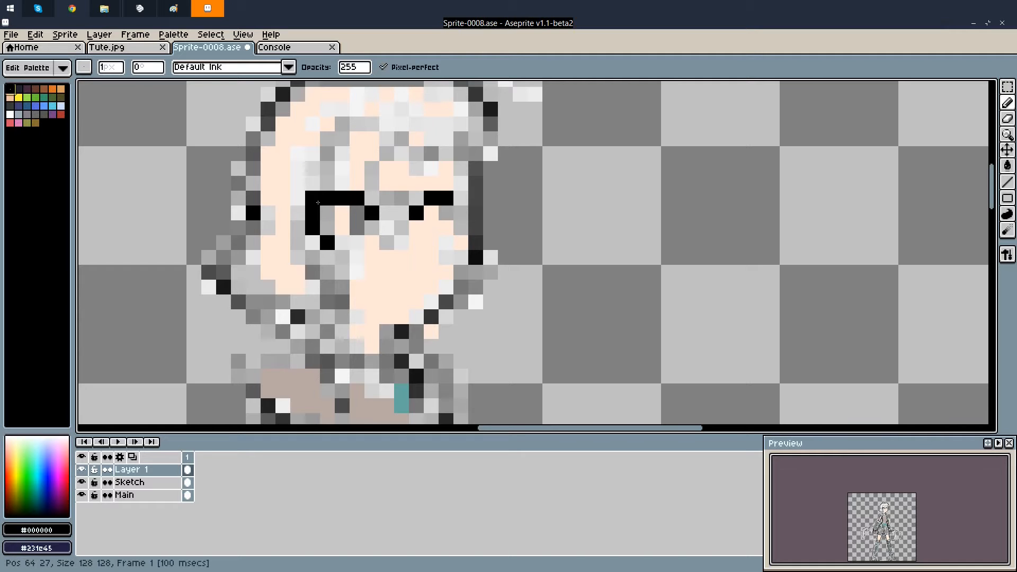
pyautogui.click(417, 228)
pyautogui.click(431, 243)
pyautogui.click(458, 201)
pyautogui.click(454, 207)
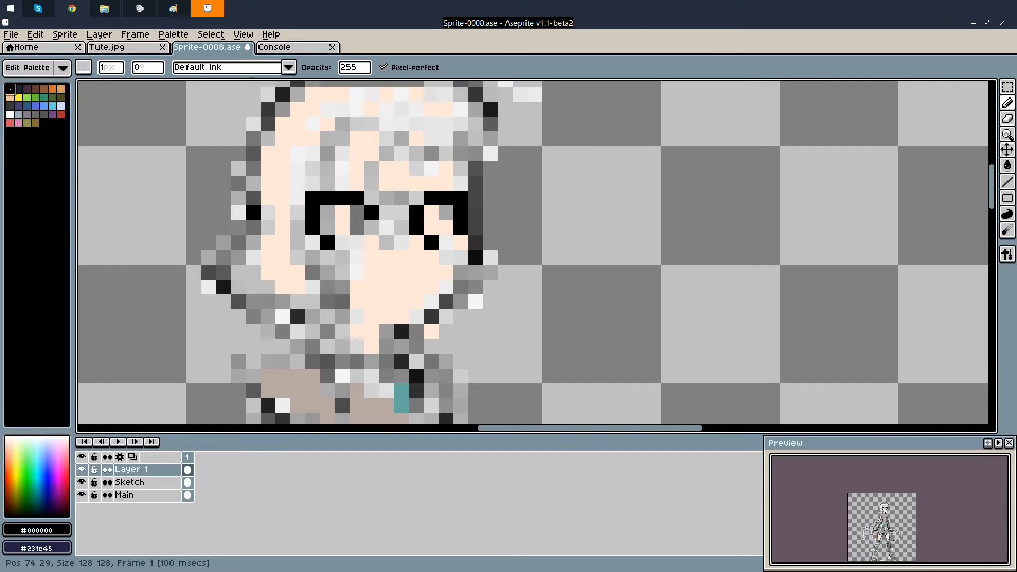
# Hide the Sketch layer and block in the iris areas of both eyes in black
pyautogui.scroll(-3, 455, 216)
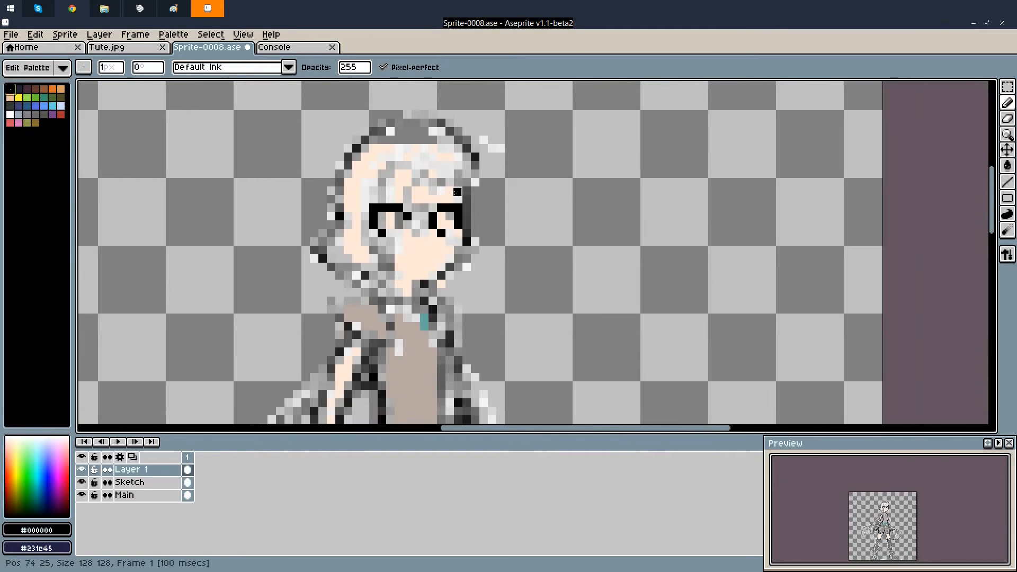
pyautogui.scroll(4, 455, 193)
pyautogui.scroll(-5, 440, 247)
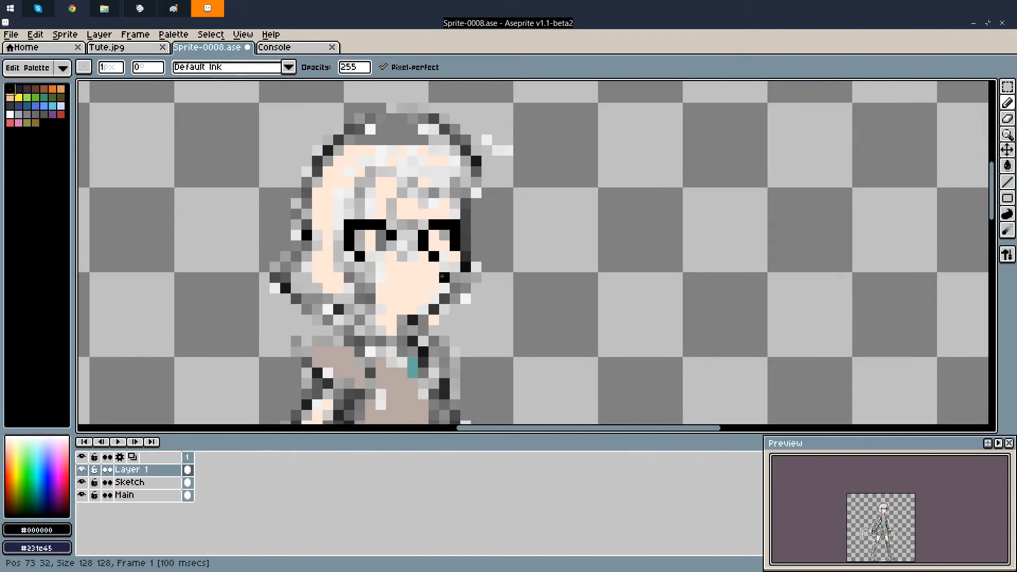
pyautogui.scroll(-1, 415, 202)
pyautogui.click(82, 482)
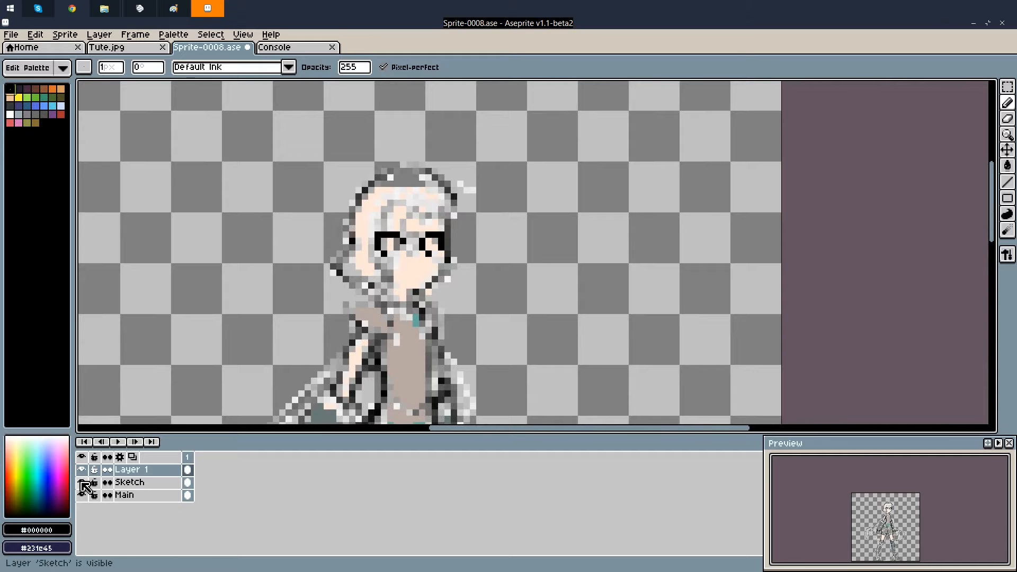
pyautogui.scroll(-5, 270, 272)
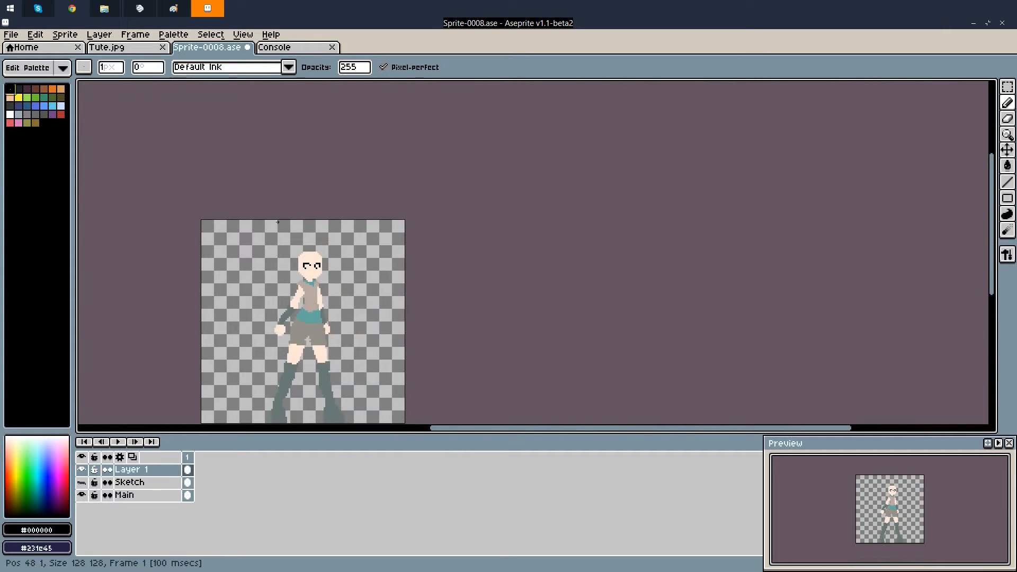
pyautogui.scroll(3, 308, 266)
pyautogui.scroll(3, 309, 266)
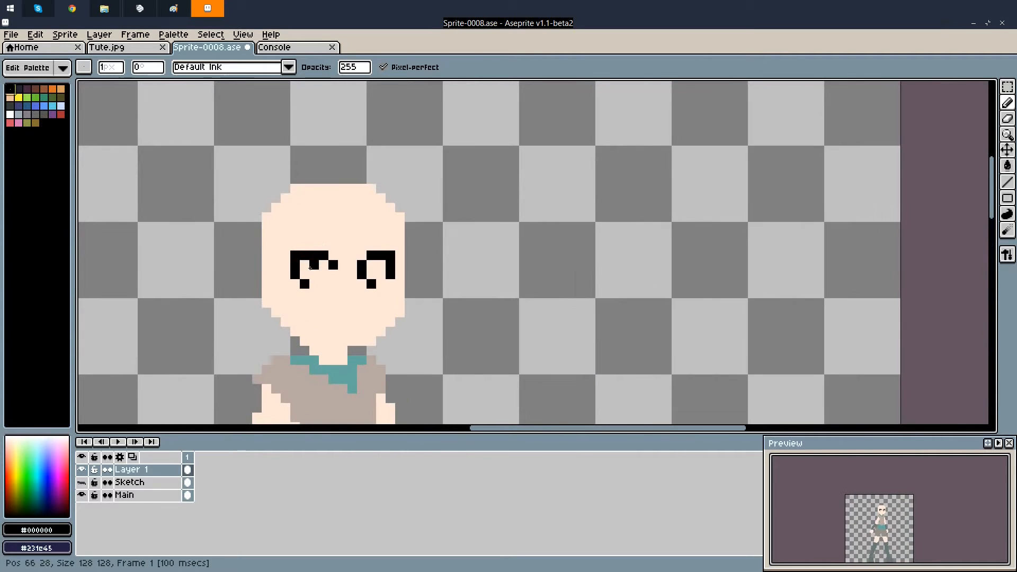
pyautogui.moveTo(308, 266); pyautogui.dragTo(312, 266)
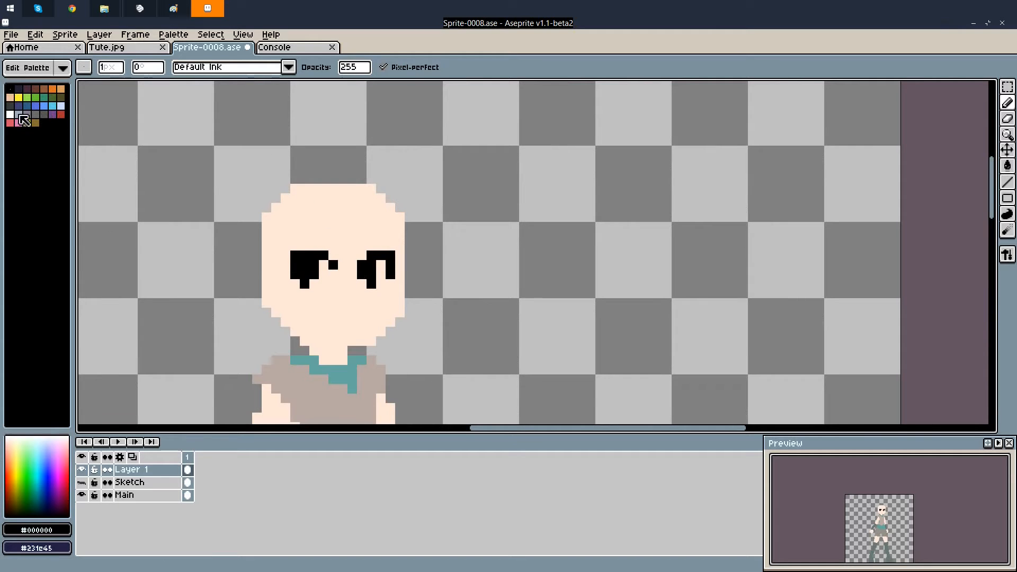
# Paint the whites of both eyes using the palette's white (Idx-21)
pyautogui.click(11, 115)
pyautogui.click(324, 274)
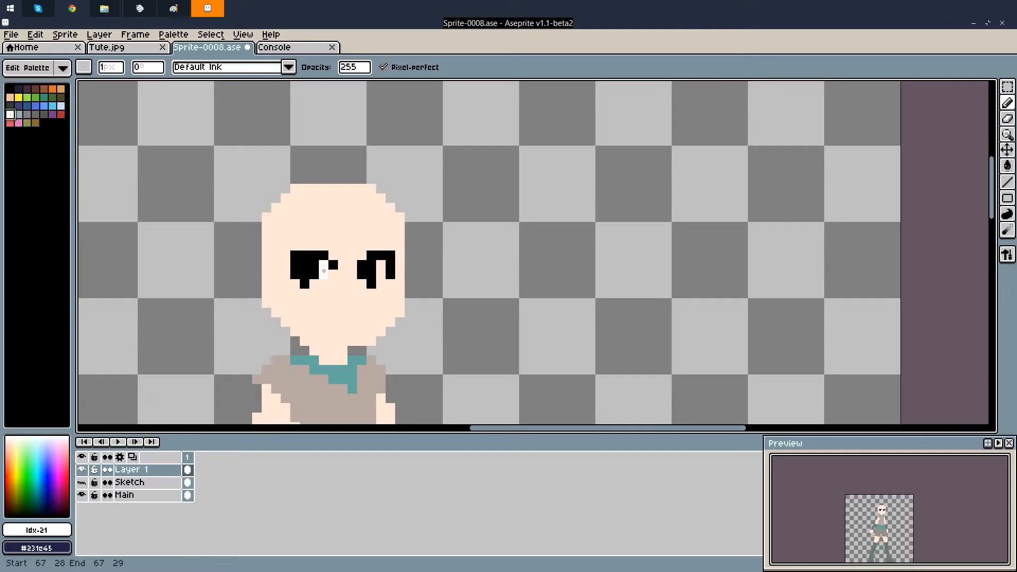
pyautogui.click(381, 275)
pyautogui.scroll(-1, 392, 263)
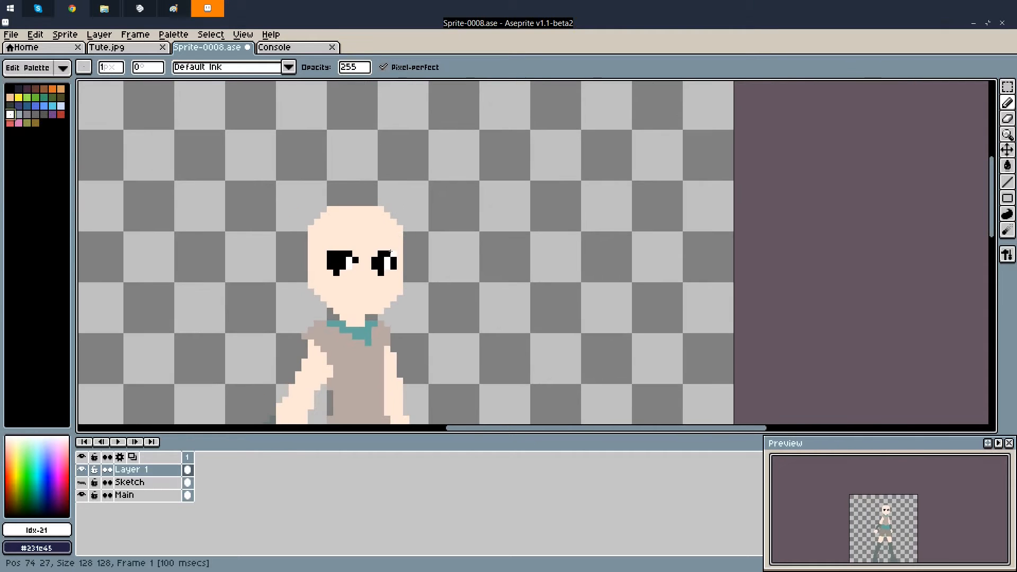
pyautogui.scroll(-3, 390, 251)
pyautogui.scroll(1, 388, 245)
pyautogui.scroll(3, 386, 255)
pyautogui.scroll(-8, 382, 254)
pyautogui.scroll(4, 374, 277)
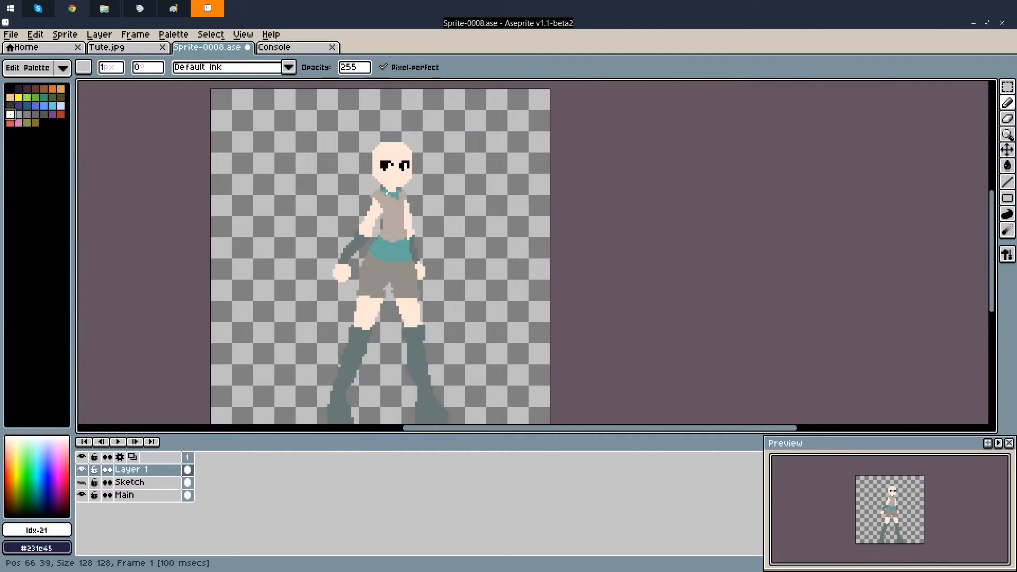
# Sample the collar's #65a8a2 and paint the irises of both eyes with it
pyautogui.scroll(4, 386, 193)
pyautogui.scroll(1, 394, 179)
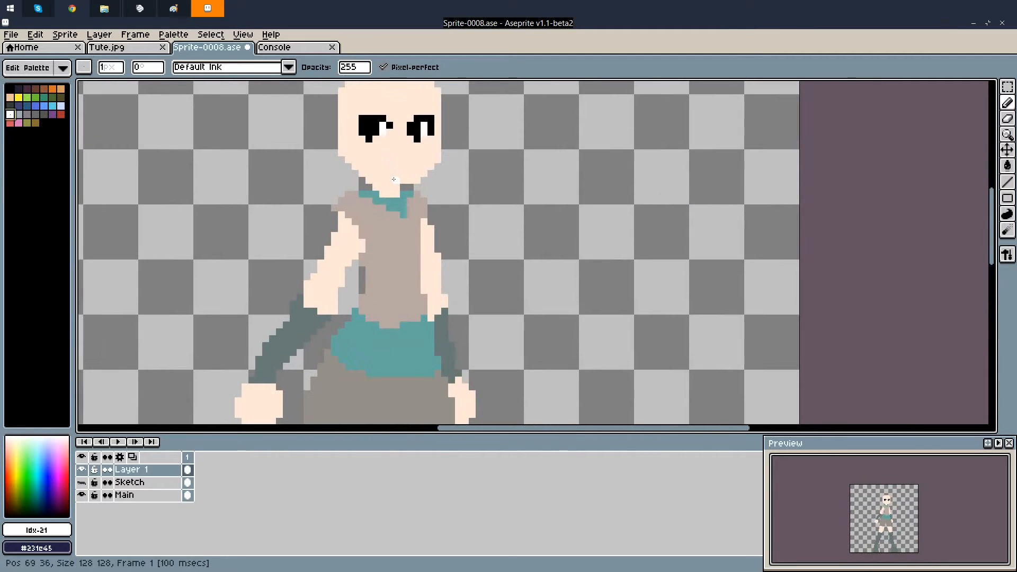
pyautogui.keyDown('alt'); pyautogui.click(394, 194); pyautogui.keyUp('alt')
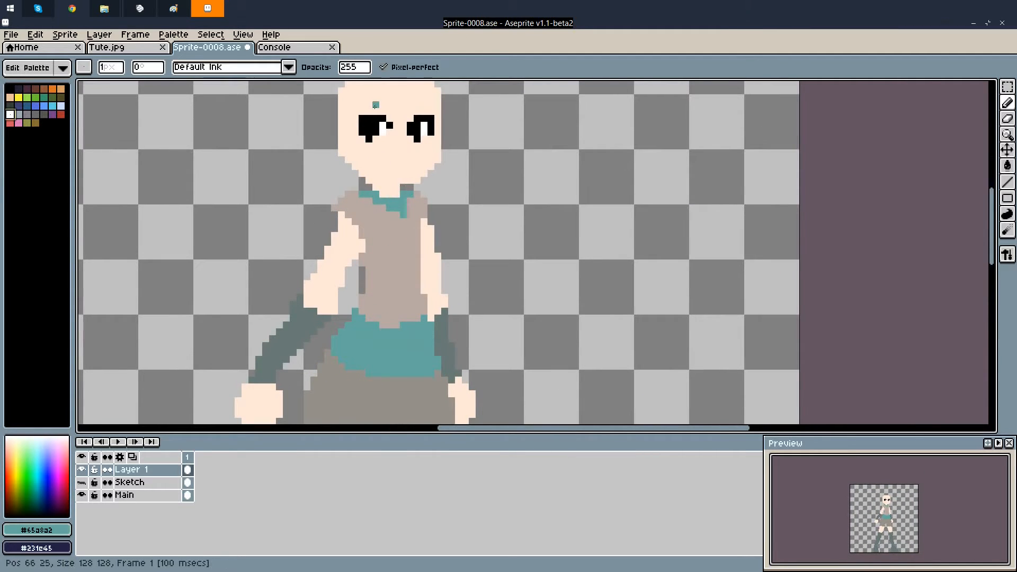
pyautogui.scroll(2, 374, 107)
pyautogui.click(373, 120)
pyautogui.moveTo(363, 126); pyautogui.dragTo(371, 129)
pyautogui.moveTo(447, 122); pyautogui.dragTo(447, 133)
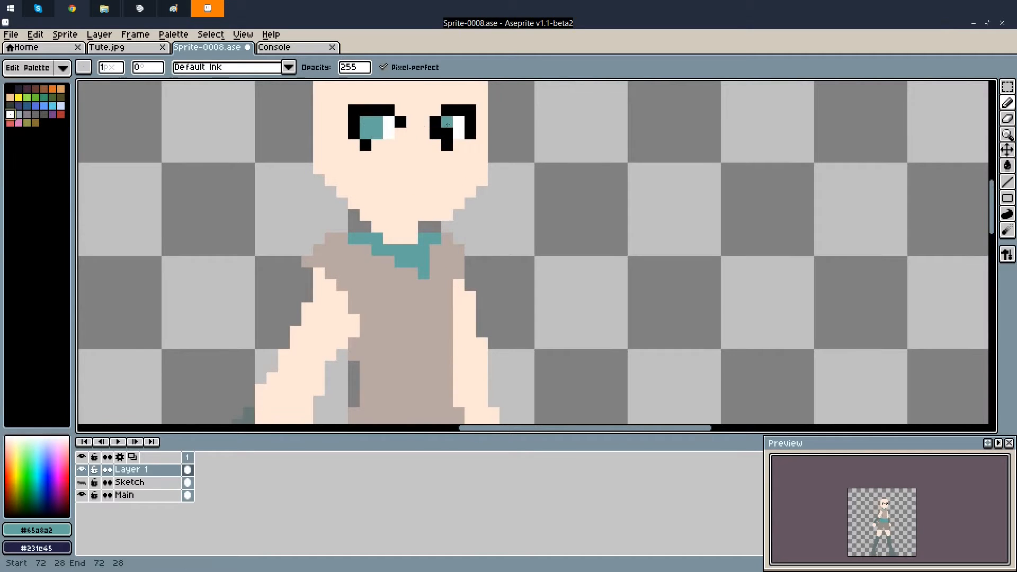
# Sample the shirt's #b7a8a2 and the belt's #65a8a2, scribbling a Pencil swatch of each on the empty canvas beside the figure
pyautogui.scroll(-1, 419, 126)
pyautogui.scroll(-4, 419, 126)
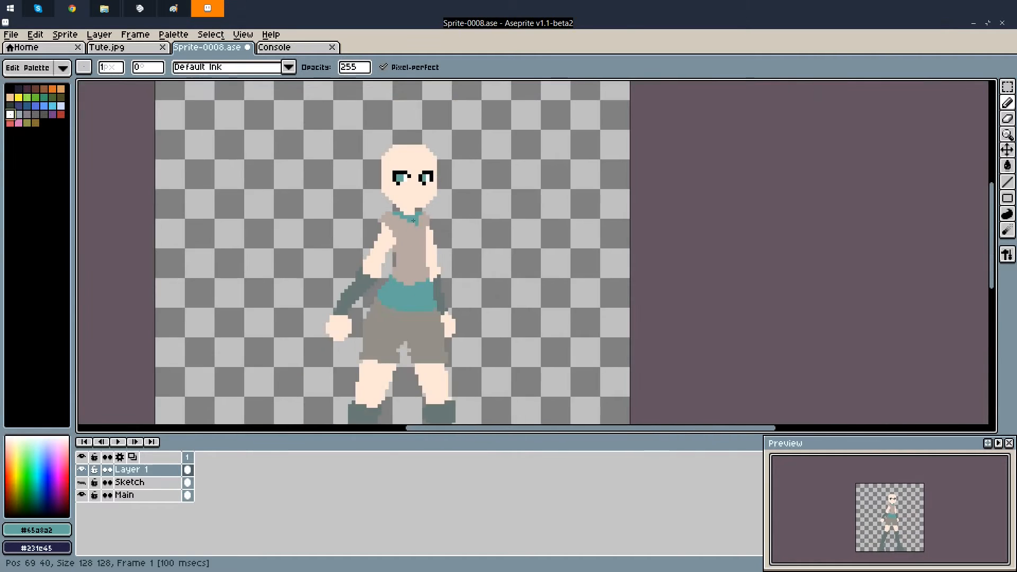
pyautogui.scroll(2, 409, 156)
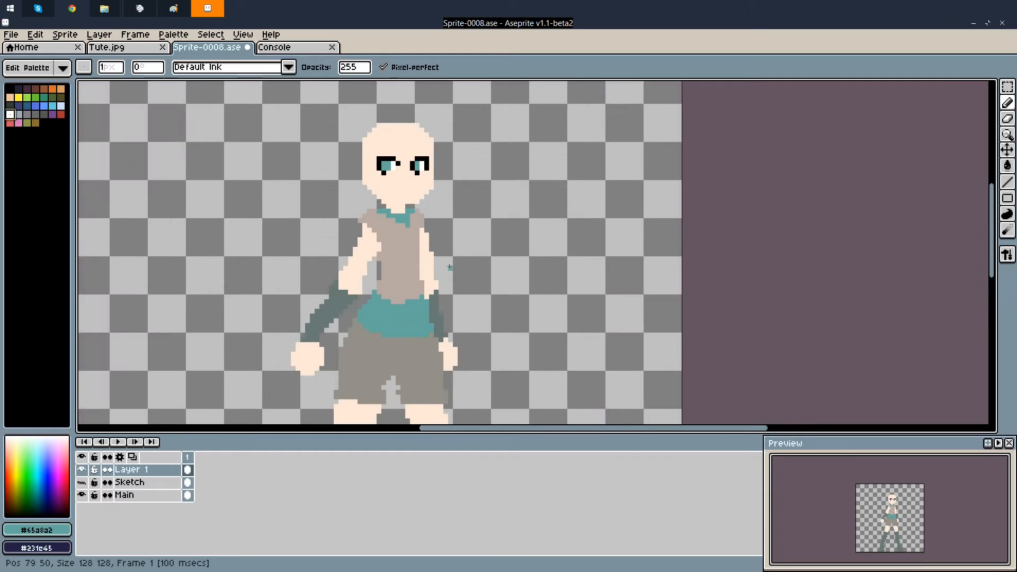
pyautogui.click(1006, 168)
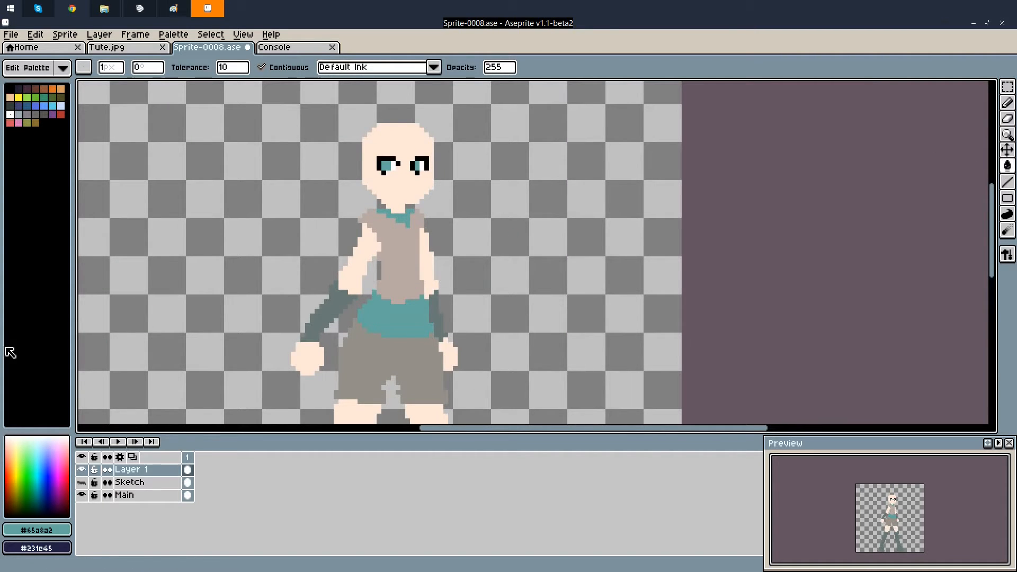
pyautogui.click(45, 116)
pyautogui.keyDown('alt'); pyautogui.click(412, 281); pyautogui.keyUp('alt')
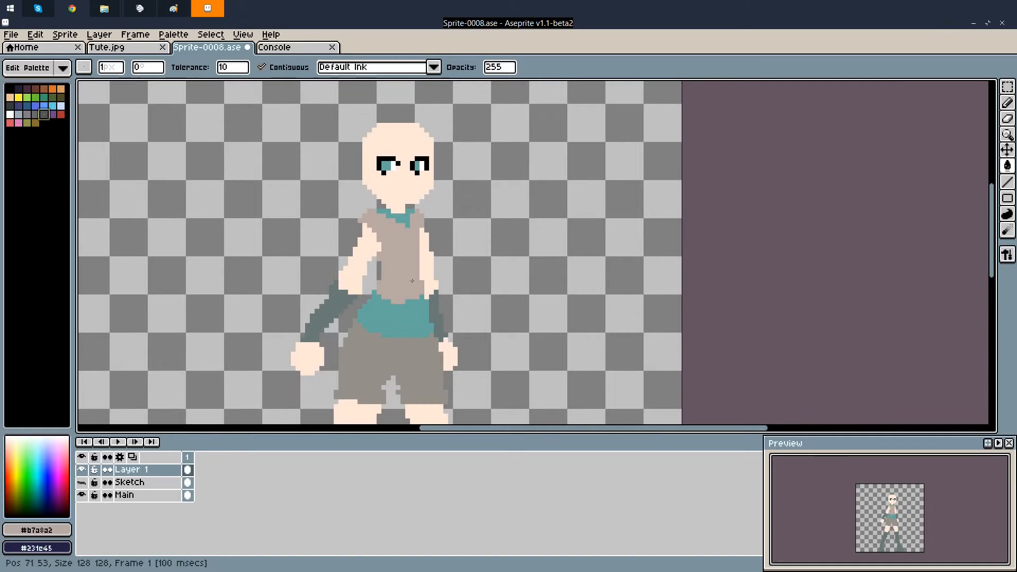
pyautogui.click(1007, 103)
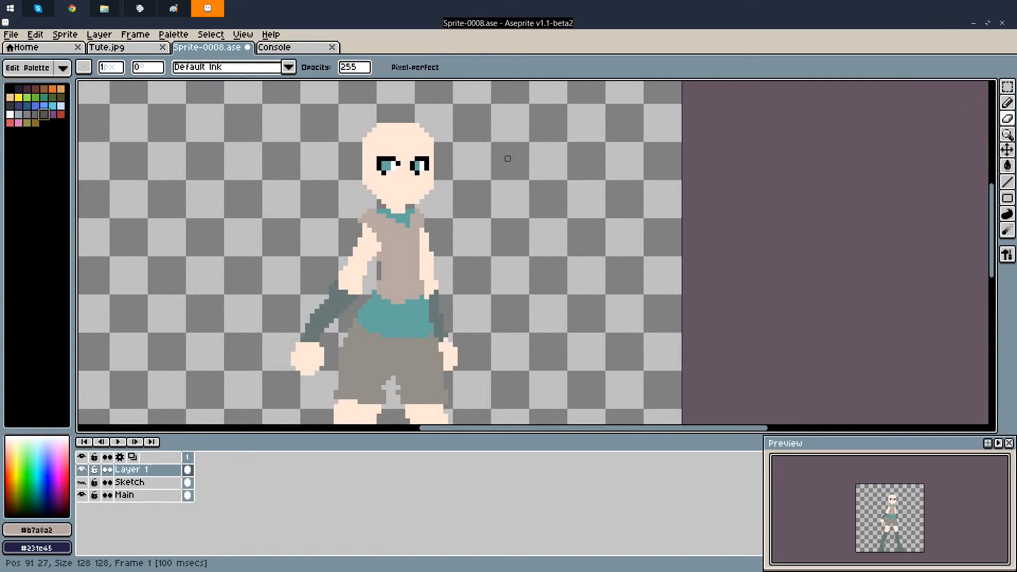
pyautogui.click(1006, 104)
pyautogui.moveTo(612, 186); pyautogui.dragTo(621, 196)
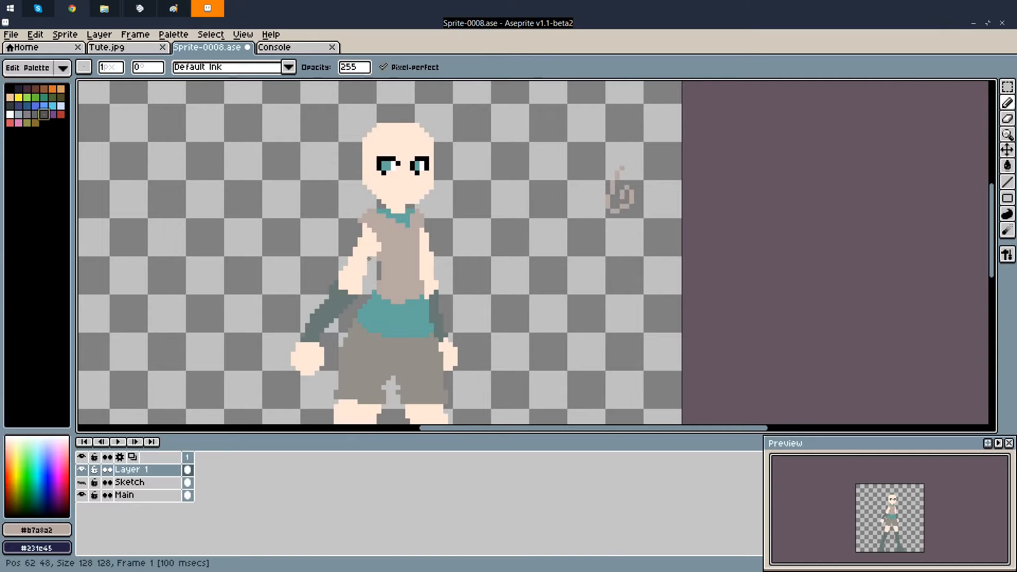
pyautogui.keyDown('alt'); pyautogui.click(408, 316); pyautogui.keyUp('alt')
pyautogui.moveTo(508, 245)
pyautogui.mouseDown()
pyautogui.moveTo(529, 231)
pyautogui.moveTo(519, 256)
pyautogui.mouseUp()
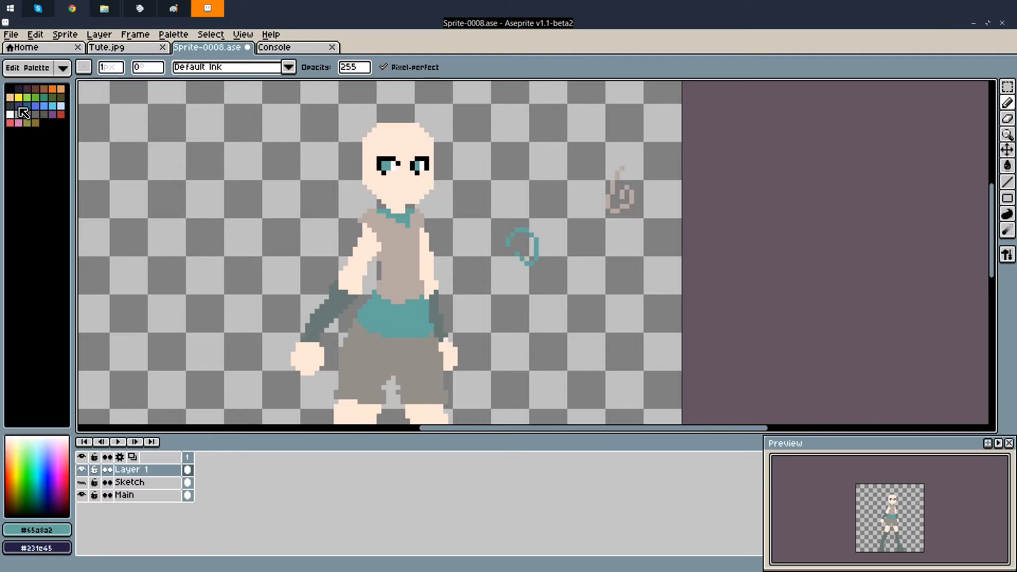
# Fill the shirt on the Main layer with the palette's dark blue (Idx-15) using the Paint Bucket
pyautogui.click(18, 105)
pyautogui.click(1007, 165)
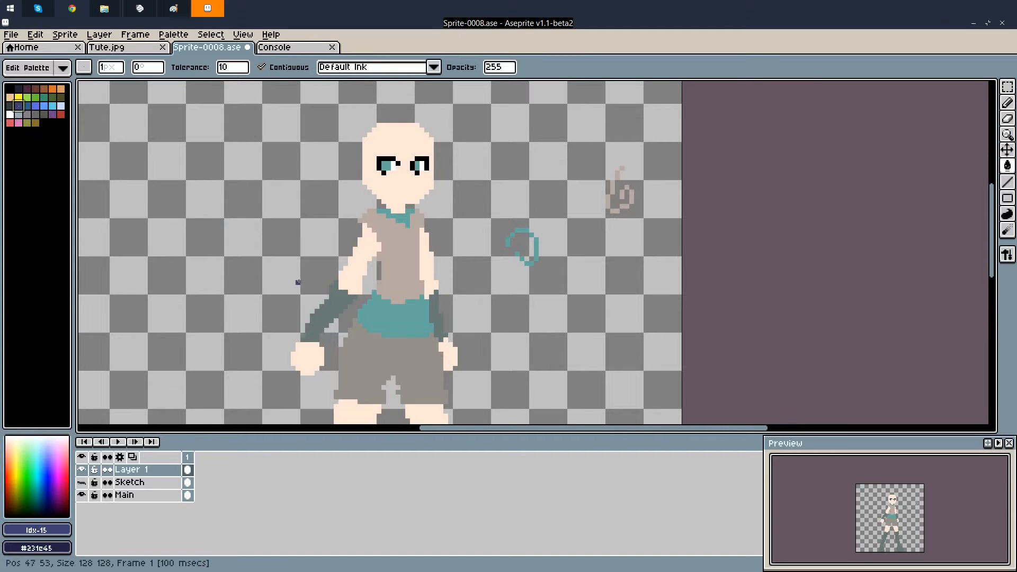
pyautogui.click(388, 268)
pyautogui.hotkey('ctrl', 'z')
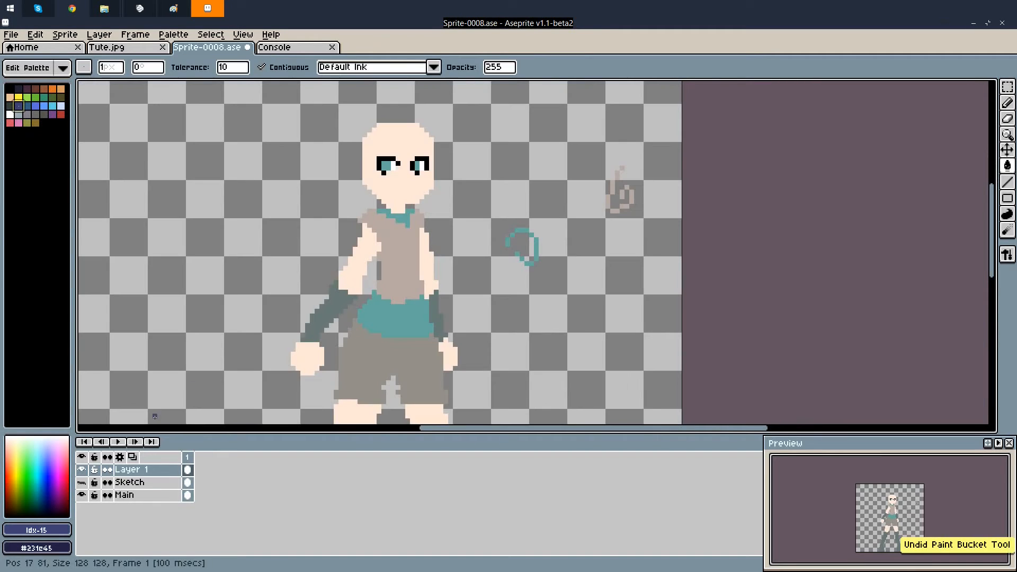
pyautogui.click(127, 495)
pyautogui.click(381, 276)
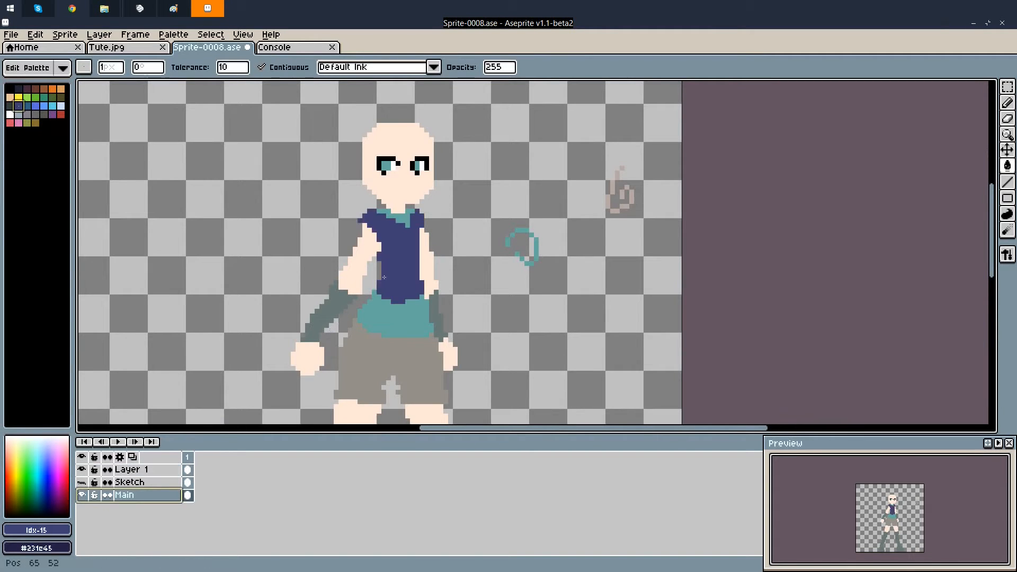
# Fill the belt and the collar with the palette's grey (Idx-24)
pyautogui.click(36, 114)
pyautogui.click(379, 307)
pyautogui.click(405, 223)
# Sample #65a8a2 from the teal swatch and fill the shirt with it
pyautogui.press('i')
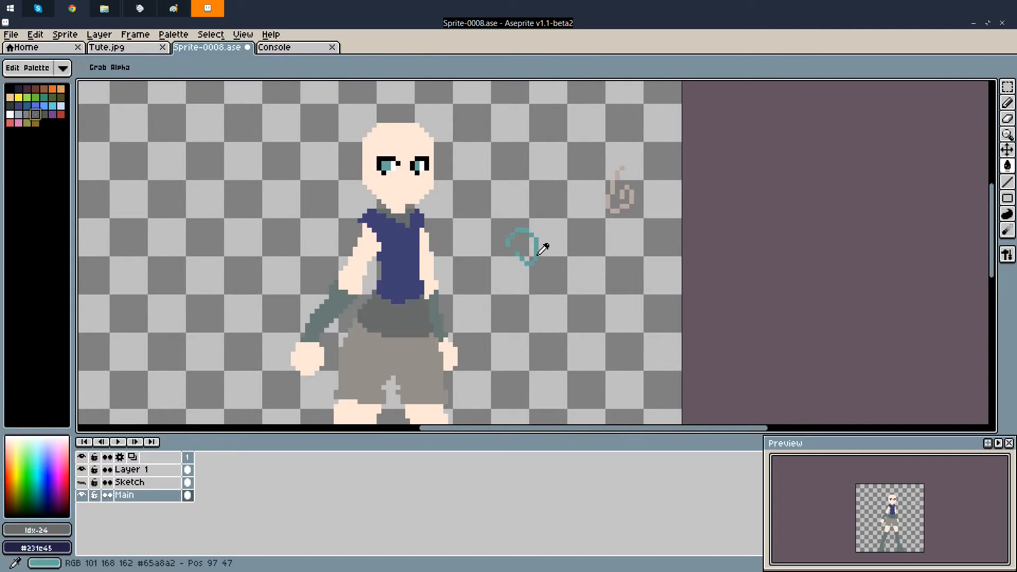
pyautogui.click(543, 249)
pyautogui.press('g')
pyautogui.click(408, 254)
# Sample #b7a8a2 from the beige swatch and fill the collar and belt with it
pyautogui.press('i')
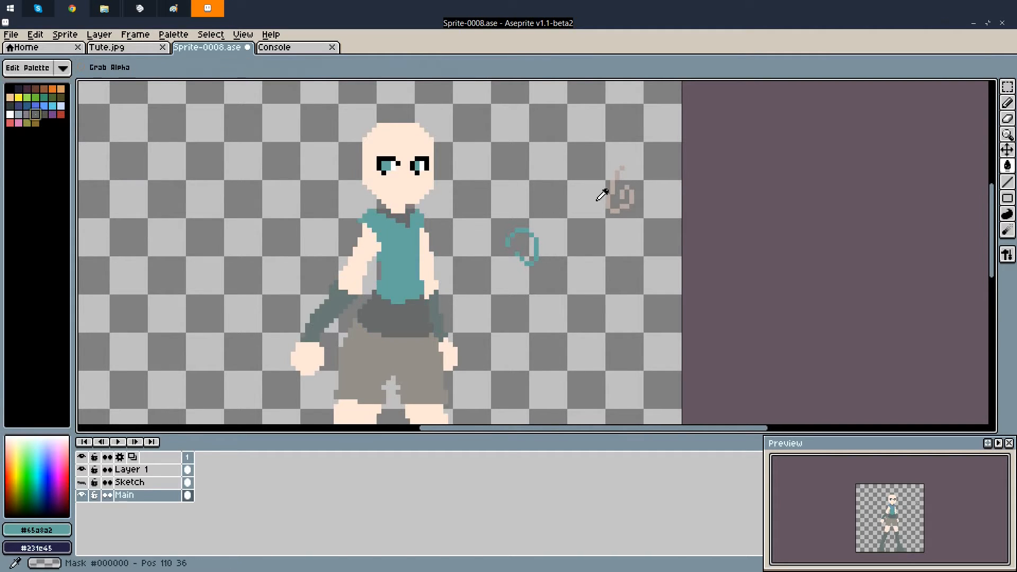
pyautogui.click(606, 200)
pyautogui.press('g')
pyautogui.click(408, 215)
pyautogui.click(407, 313)
pyautogui.scroll(-8, 405, 242)
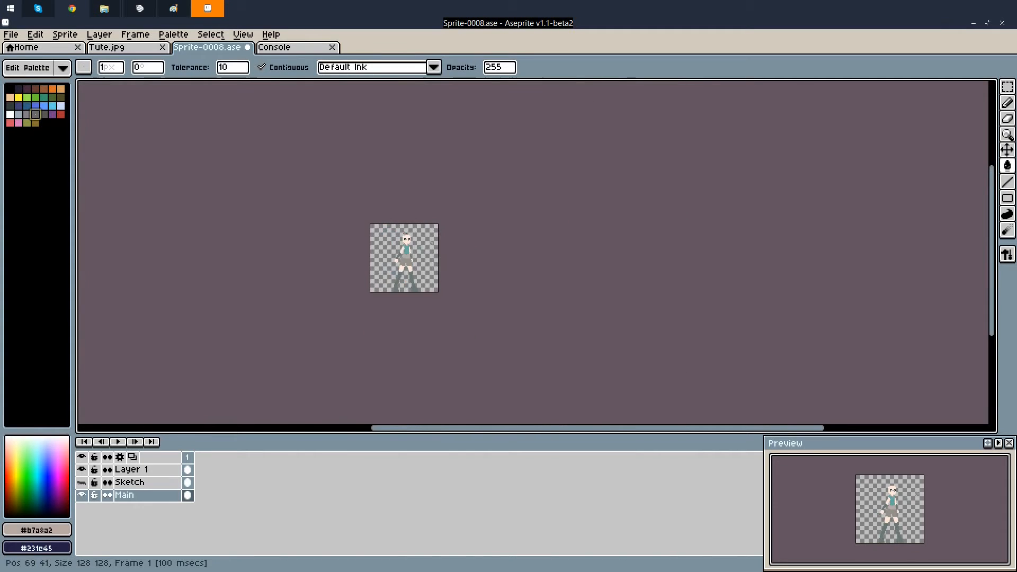
# Undo the trial clothing fills and both colour swatches to restore the original outfit colours
pyautogui.scroll(3, 416, 230)
pyautogui.press('v')
pyautogui.hotkey('ctrl', 'z')
pyautogui.hotkey('ctrl', 'z')
pyautogui.hotkey('ctrl', 'z')
pyautogui.hotkey('ctrl', 'z')
pyautogui.hotkey('ctrl', 'z')
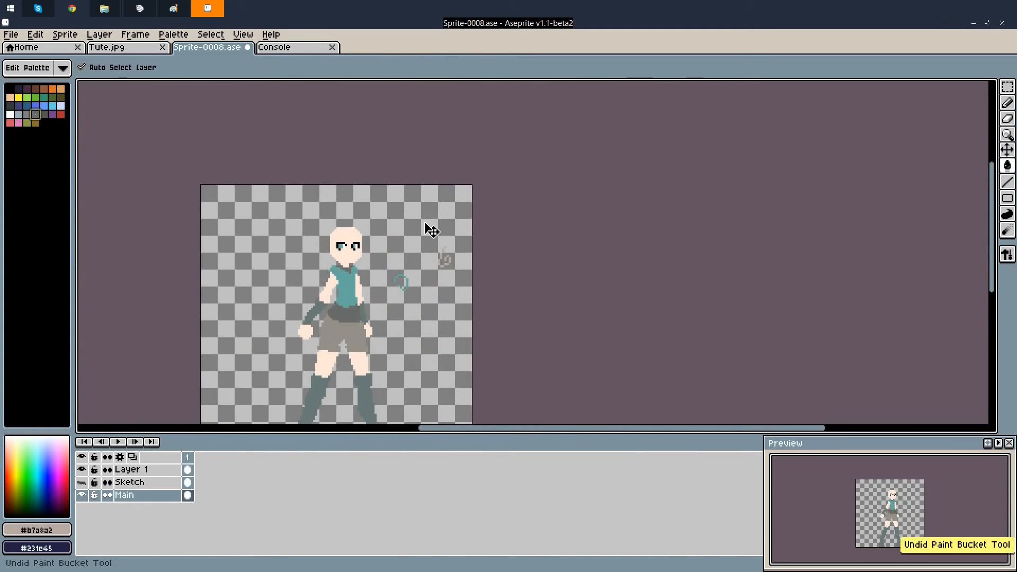
pyautogui.hotkey('ctrl', 'z')
pyautogui.hotkey('ctrl', 'z')
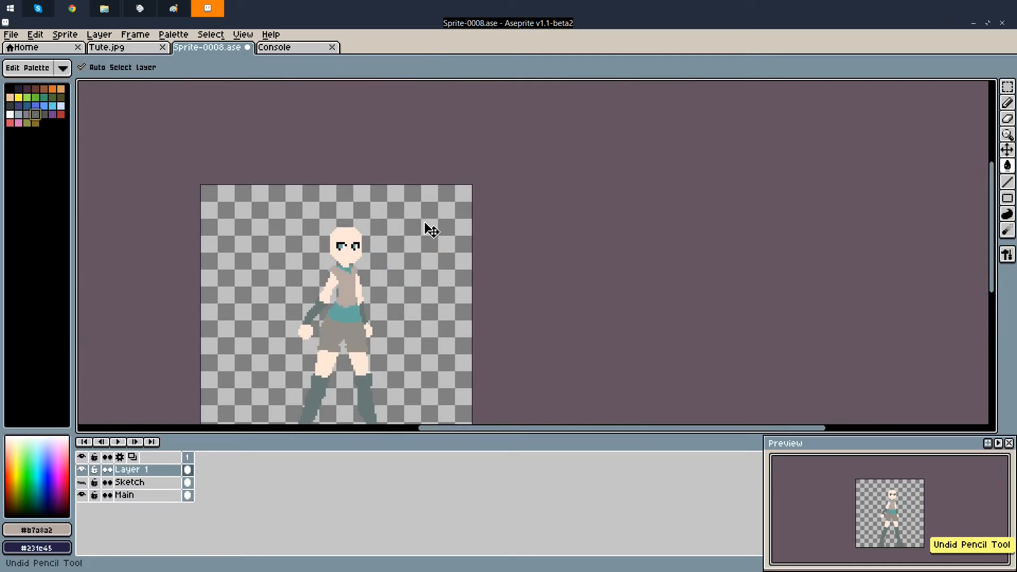
# Pick black (Idx-0), try a Paint Bucket fill on the left eye's upper edge, and undo it
pyautogui.press('g')
pyautogui.scroll(4, 347, 223)
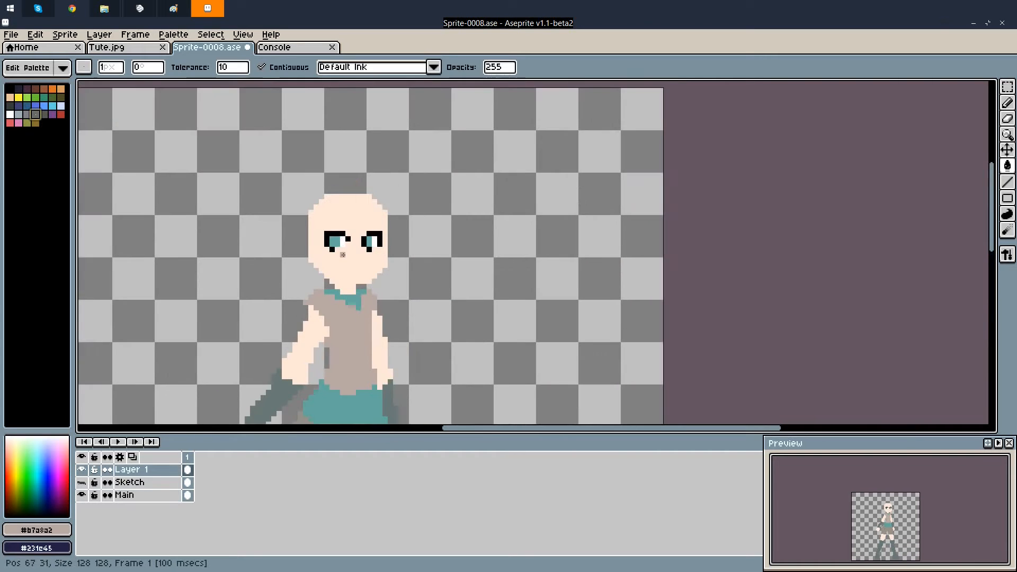
pyautogui.scroll(-3, 347, 224)
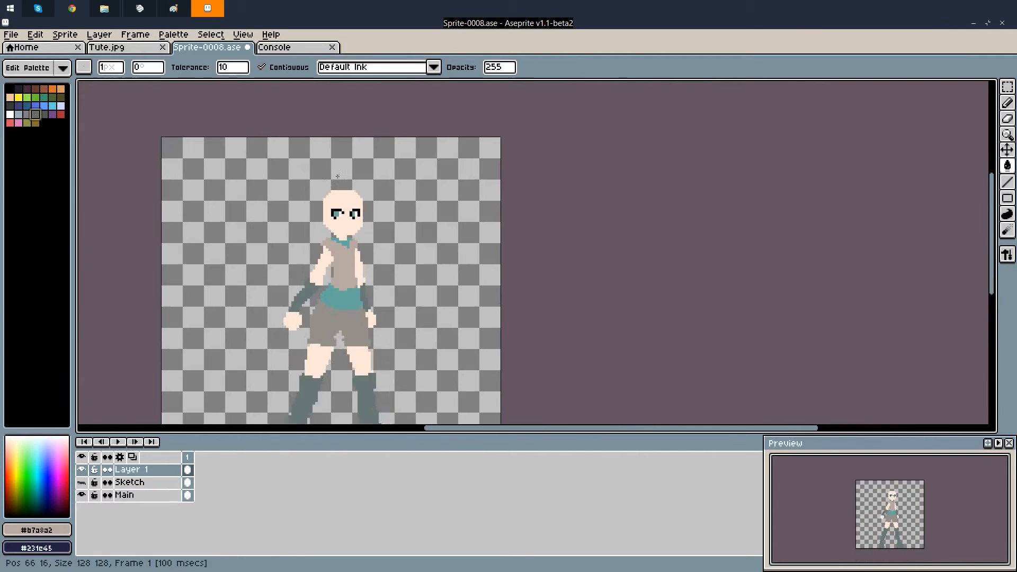
pyautogui.scroll(3, 338, 175)
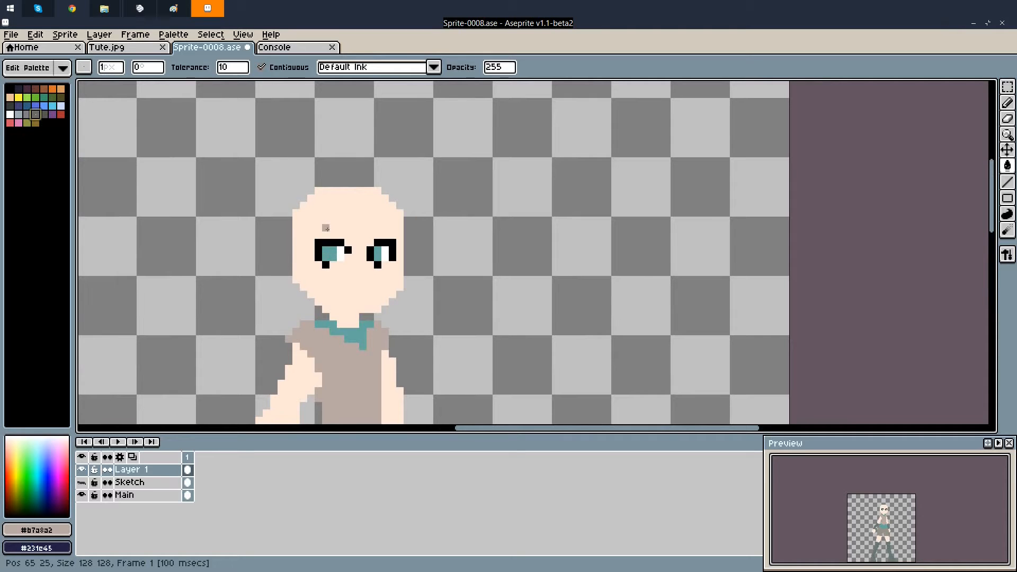
pyautogui.click(10, 89)
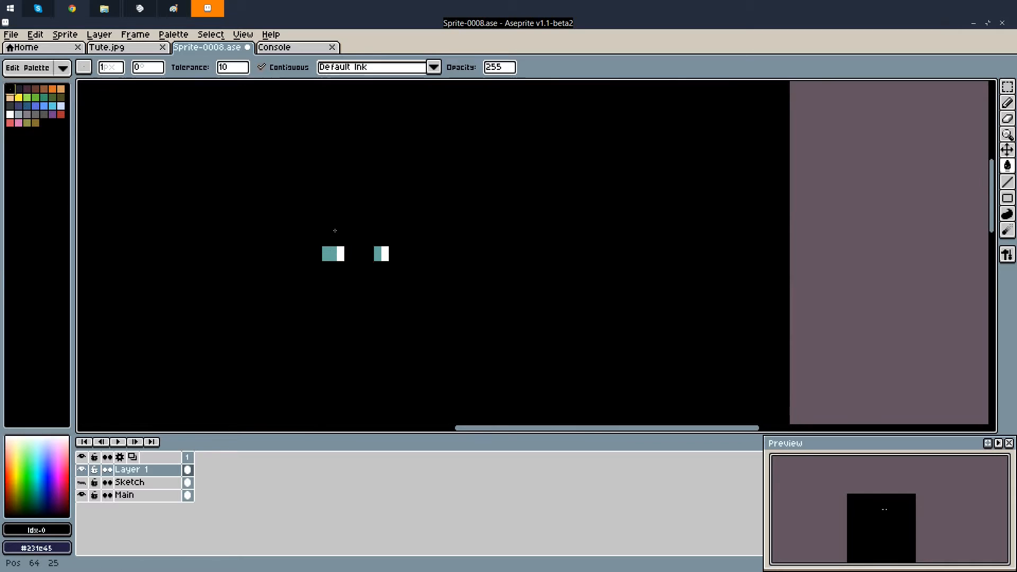
pyautogui.click(326, 244)
pyautogui.hotkey('ctrl', 'z')
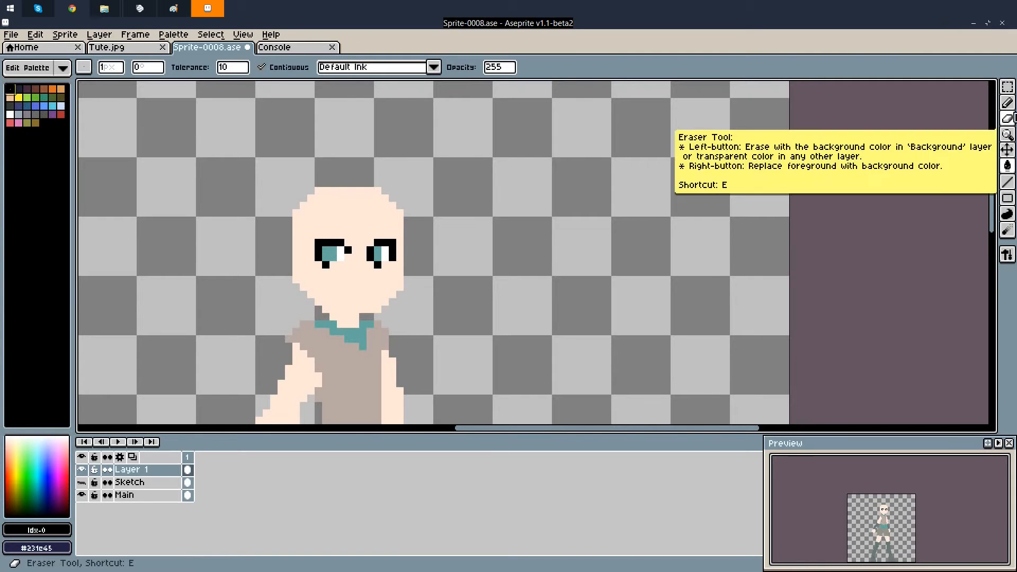
# Draw slanted black eyebrows above both eyes with the Pencil
pyautogui.click(1007, 103)
pyautogui.moveTo(318, 227); pyautogui.dragTo(348, 235)
pyautogui.hotkey('ctrl', 'z')
pyautogui.click(377, 235)
pyautogui.click(385, 221)
pyautogui.scroll(-3, 241, 193)
pyautogui.scroll(-5, 244, 198)
pyautogui.scroll(3, 243, 195)
pyautogui.scroll(4, 241, 196)
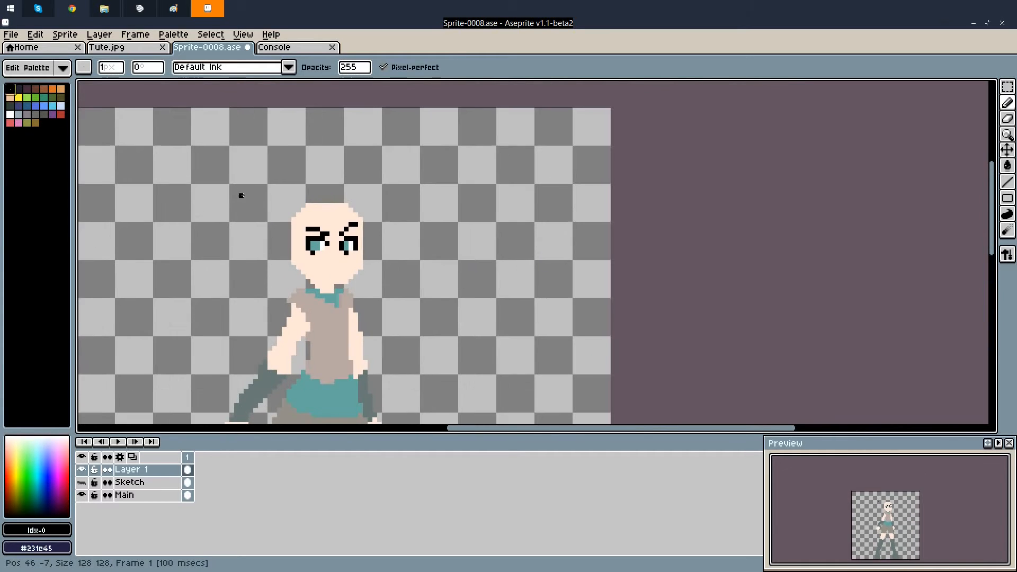
# Undo the eyebrow strokes above both eyes
pyautogui.hotkey('ctrl', 'z')
pyautogui.hotkey('ctrl', 'z')
pyautogui.hotkey('ctrl', 'z')
pyautogui.scroll(-2, 241, 194)
pyautogui.scroll(-1, 252, 190)
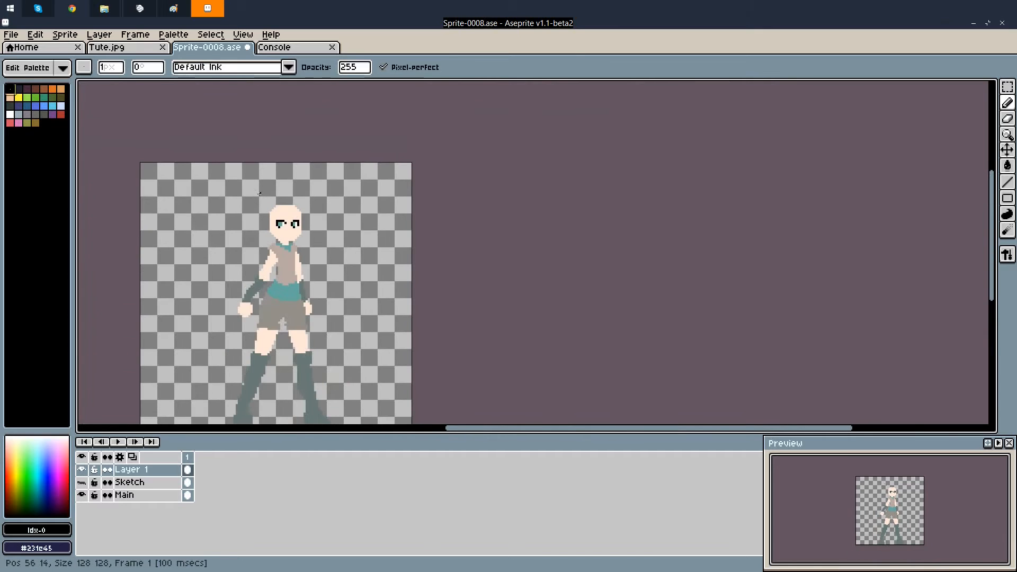
pyautogui.scroll(-1, 266, 200)
pyautogui.scroll(2, 265, 201)
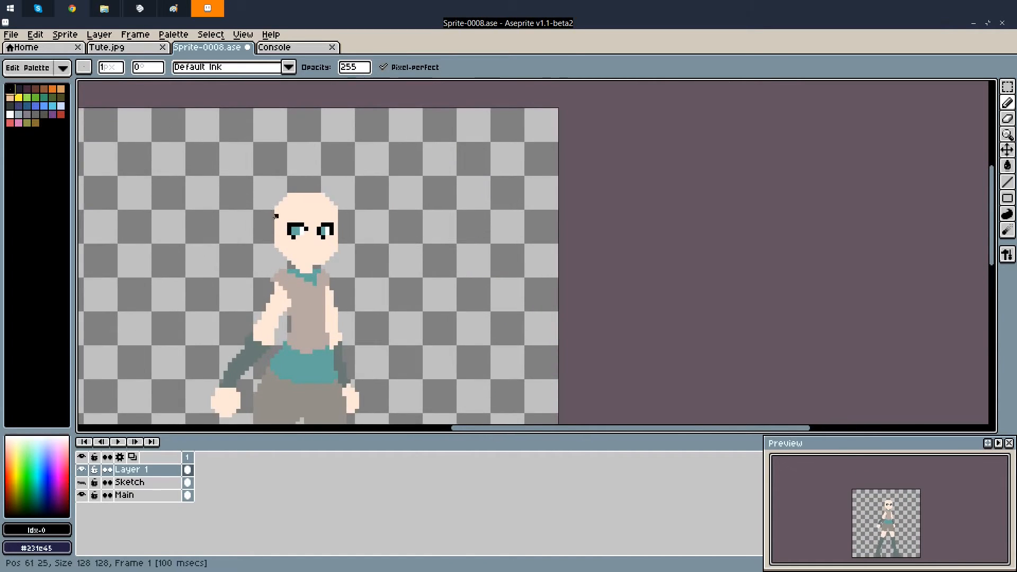
# Move the eye layer (Layer 1) below Sketch, merge it down into Main, and save the file
pyautogui.moveTo(129, 468)
pyautogui.mouseDown()
pyautogui.moveTo(136, 500)
pyautogui.moveTo(132, 484)
pyautogui.mouseUp()
pyautogui.rightClick(132, 484)
pyautogui.click(153, 551)
pyautogui.hotkey('ctrl', 's')
pyautogui.scroll(2, 252, 177)
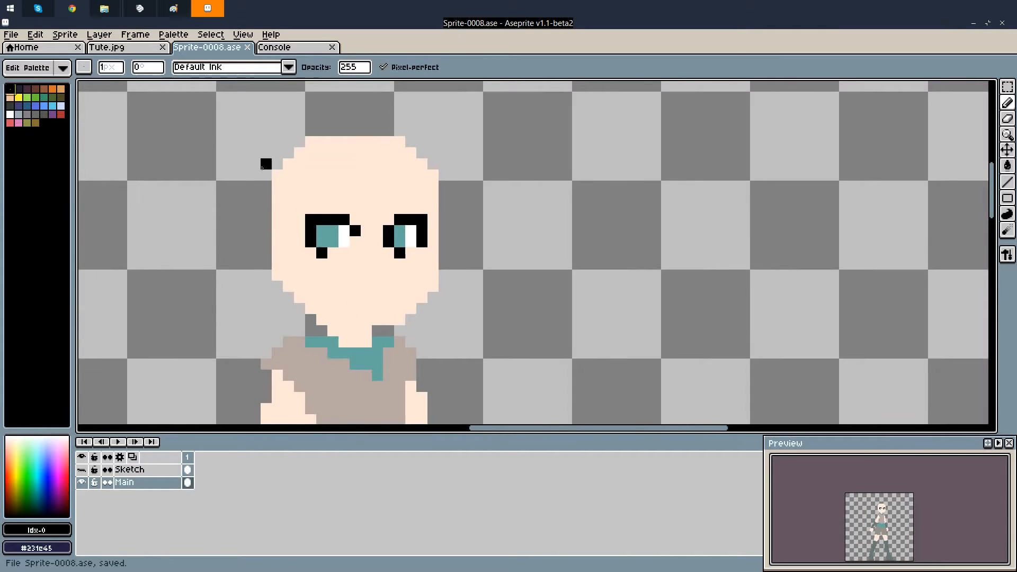
# Show the Sketch layer and add a new layer above it
pyautogui.scroll(-2, 273, 180)
pyautogui.click(81, 469)
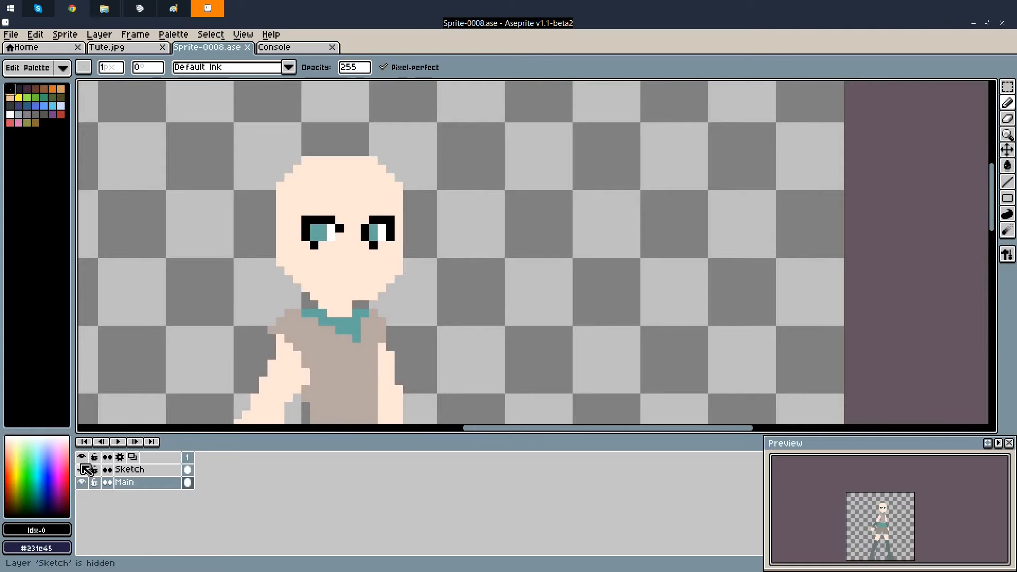
pyautogui.click(82, 469)
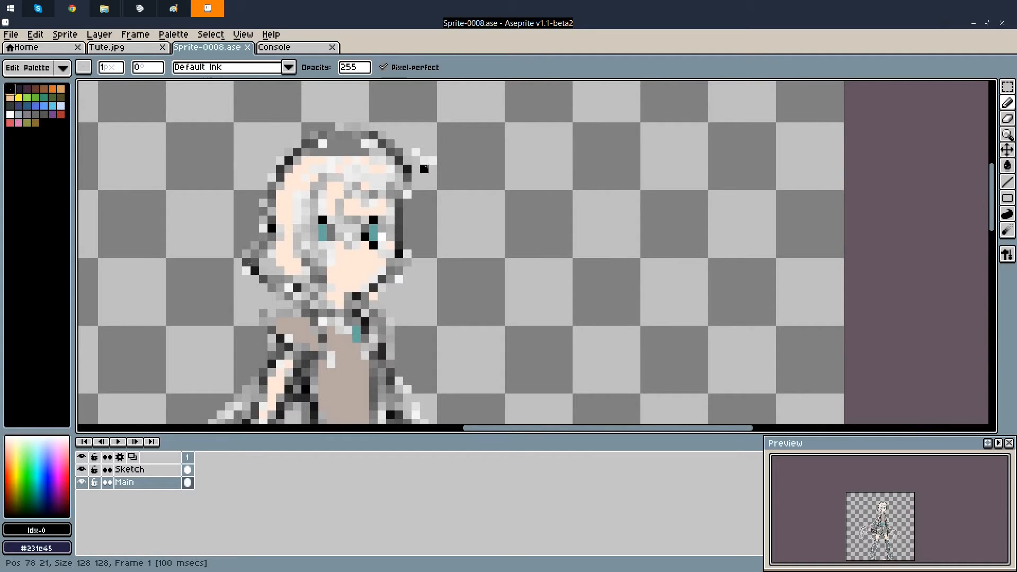
pyautogui.rightClick(126, 478)
pyautogui.click(120, 470)
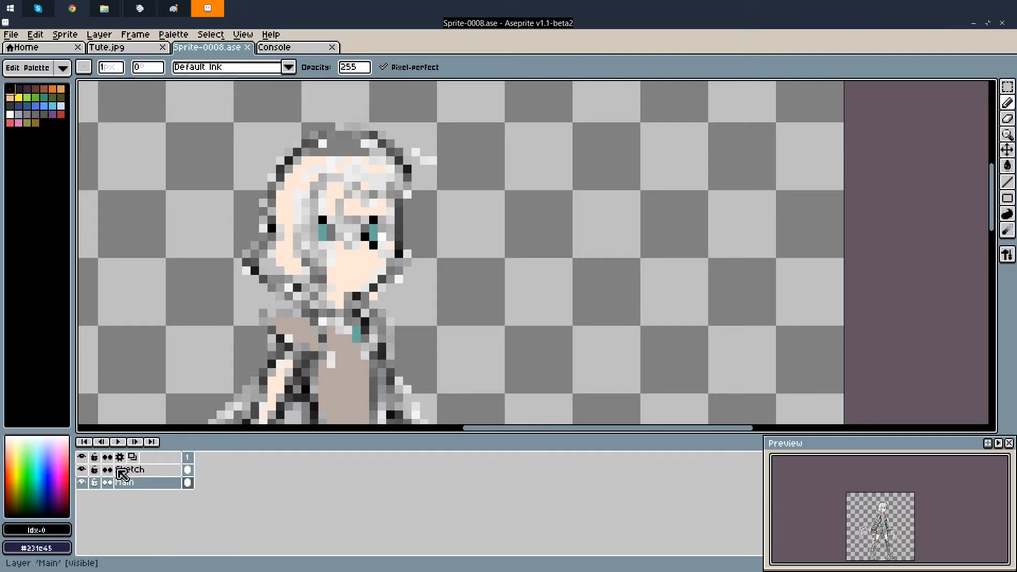
pyautogui.rightClick(119, 470)
pyautogui.click(135, 488)
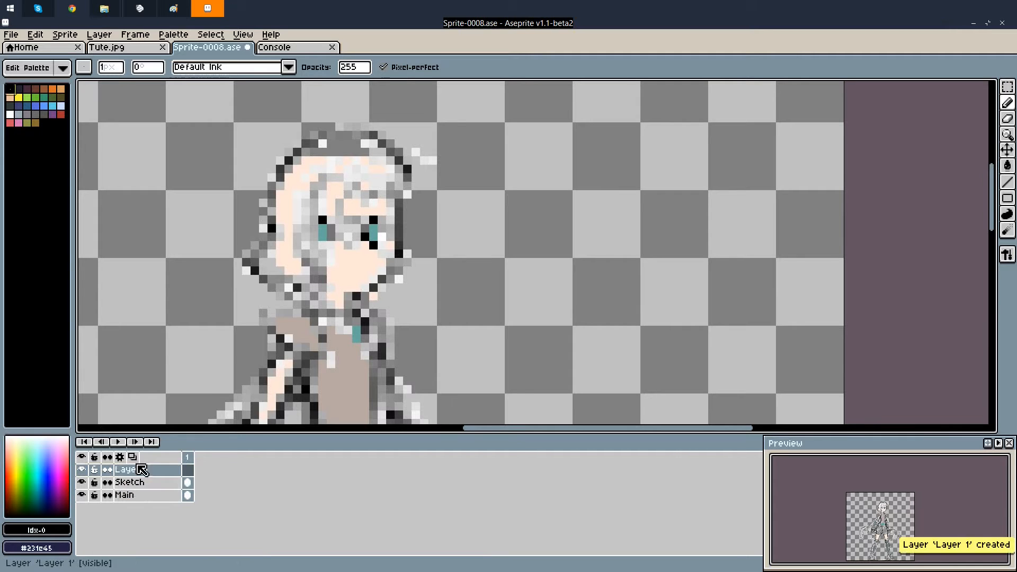
# Outline the hair's left flick, left side, crown and right side in black, following the sketch
pyautogui.moveTo(277, 288); pyautogui.dragTo(270, 287)
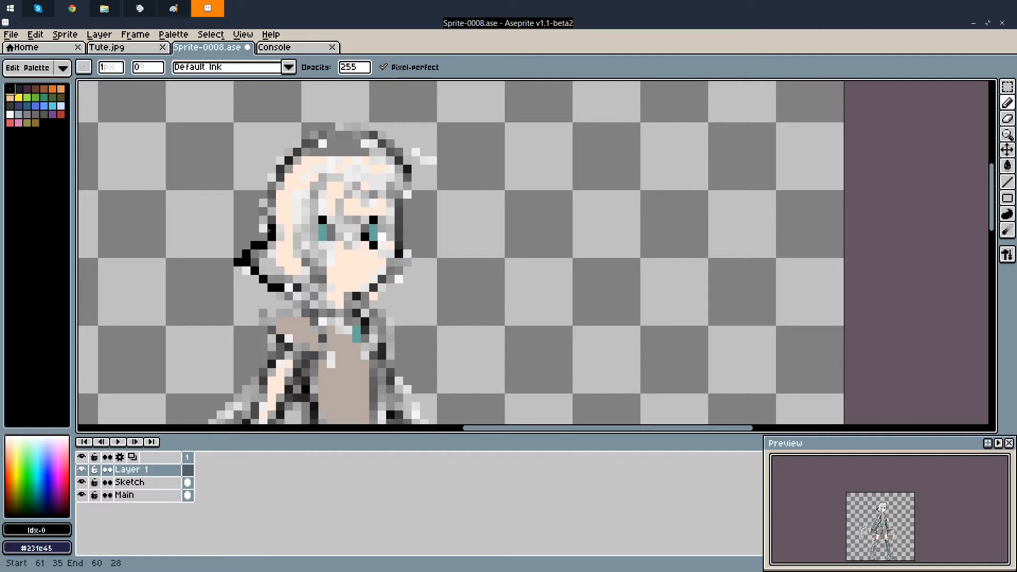
pyautogui.moveTo(264, 203); pyautogui.dragTo(288, 159)
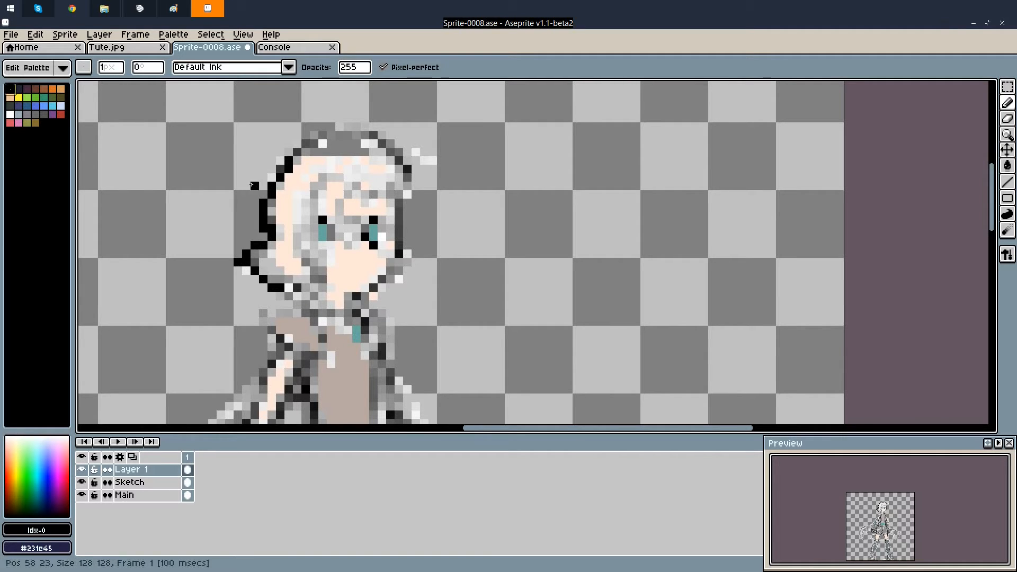
pyautogui.moveTo(261, 199)
pyautogui.mouseDown()
pyautogui.moveTo(262, 181)
pyautogui.moveTo(298, 140)
pyautogui.moveTo(353, 135)
pyautogui.moveTo(389, 152)
pyautogui.mouseUp()
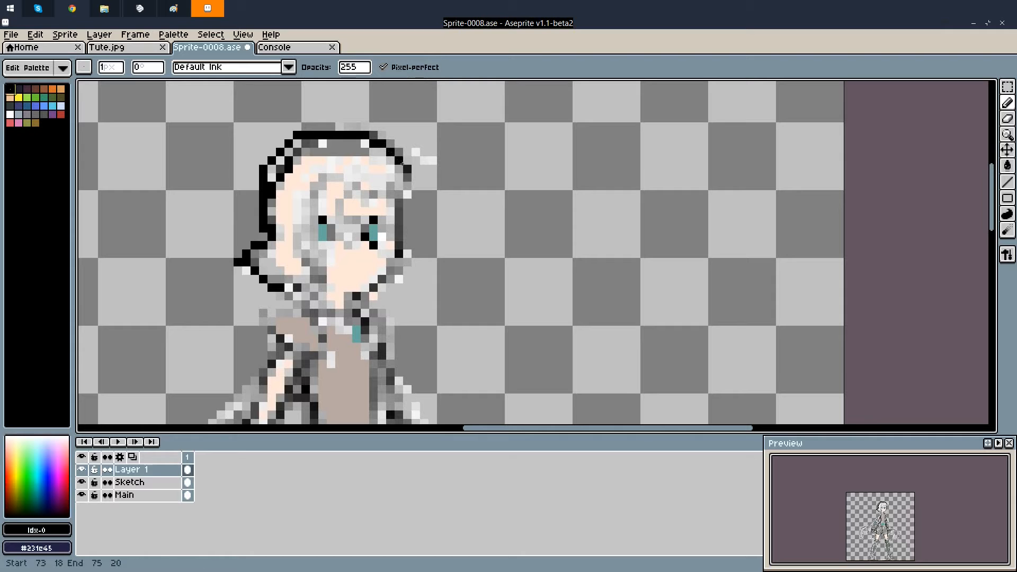
pyautogui.moveTo(400, 203); pyautogui.dragTo(400, 202)
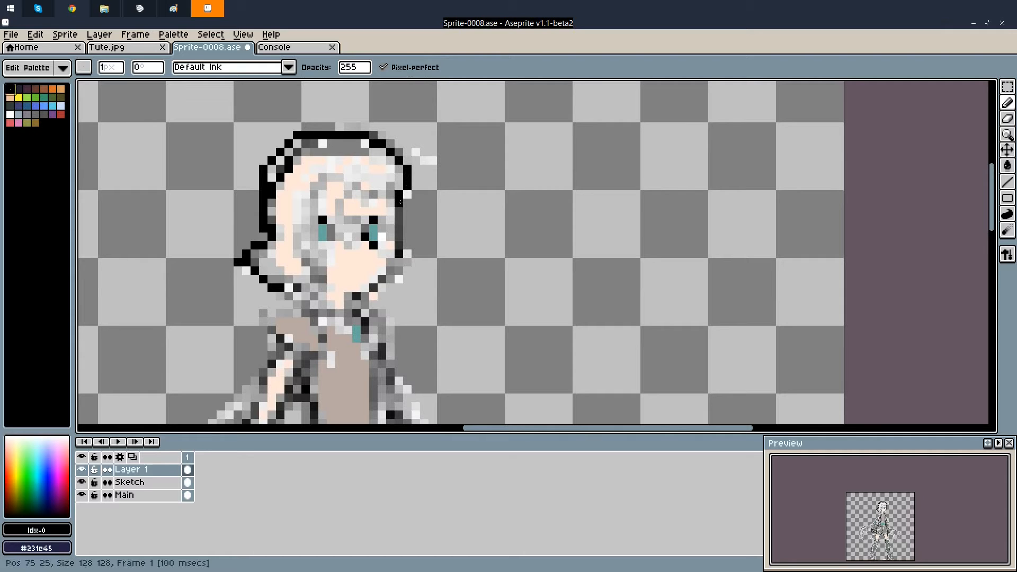
# Draw the hair's flick beside the right cheek in black and extend the lower-left hair outline toward the neck
pyautogui.moveTo(362, 296)
pyautogui.mouseDown()
pyautogui.moveTo(391, 293)
pyautogui.moveTo(410, 246)
pyautogui.mouseUp()
pyautogui.click(401, 256)
pyautogui.click(418, 251)
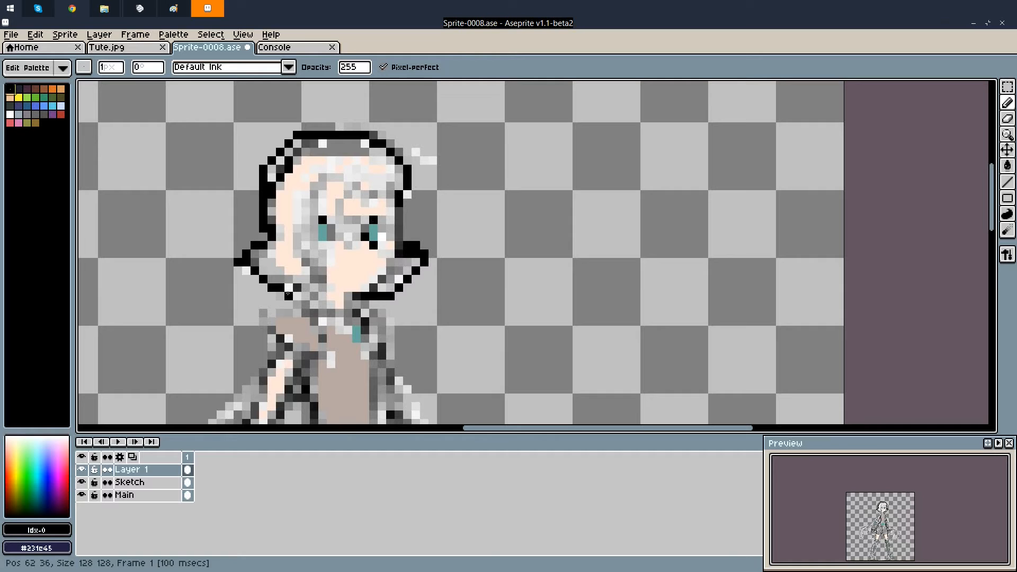
pyautogui.moveTo(287, 291); pyautogui.dragTo(295, 289)
# Try to draw the fringe line across the forehead in black, and undo it
pyautogui.click(384, 186)
pyautogui.click(393, 188)
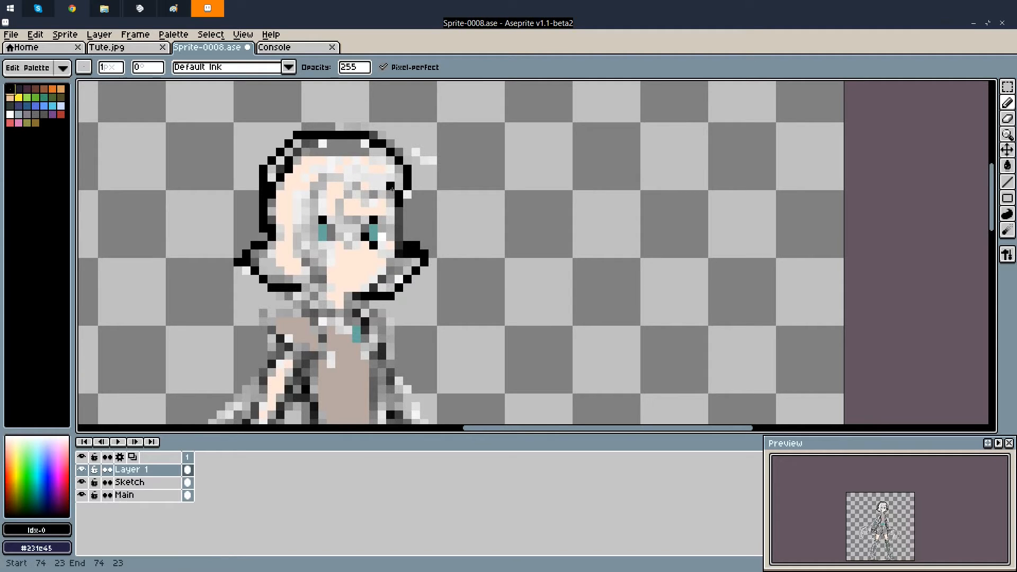
pyautogui.moveTo(384, 184); pyautogui.dragTo(340, 178)
pyautogui.hotkey('ctrl', 'z')
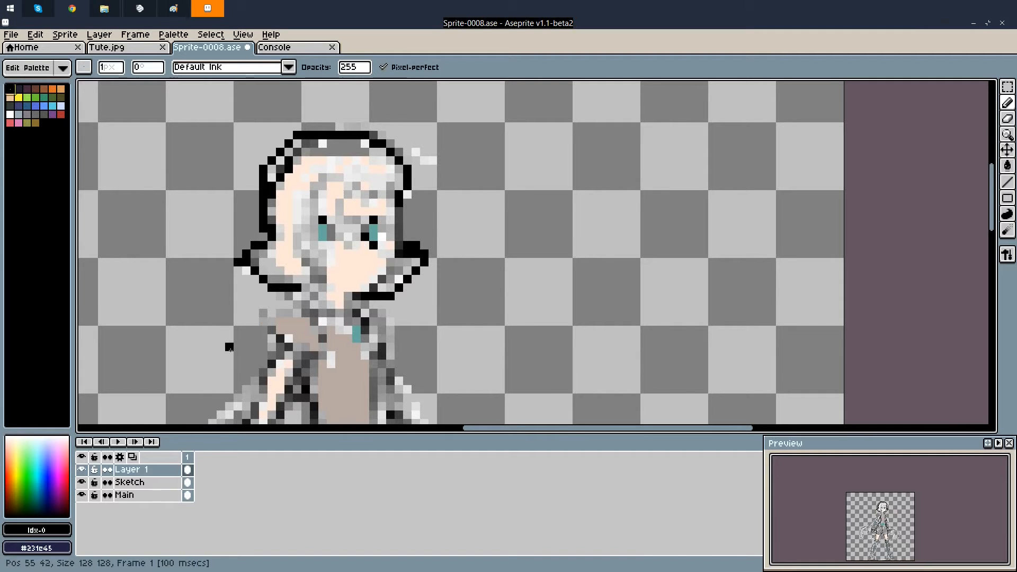
# Hide the Sketch layer, thicken the hair's left side in black, add a lower-left flick, and thicken the hair beneath the right jaw
pyautogui.click(82, 482)
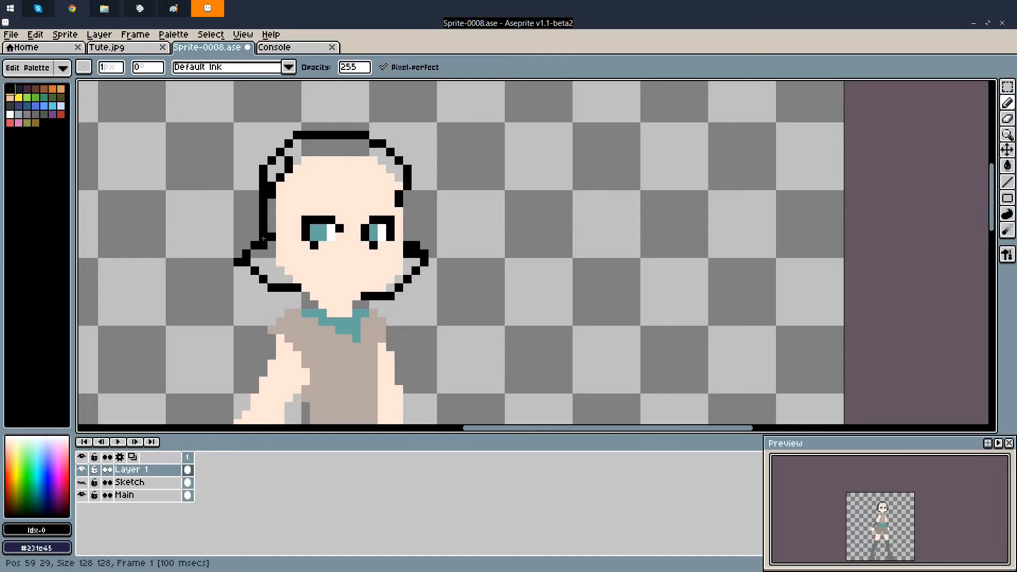
pyautogui.moveTo(257, 226); pyautogui.dragTo(254, 178)
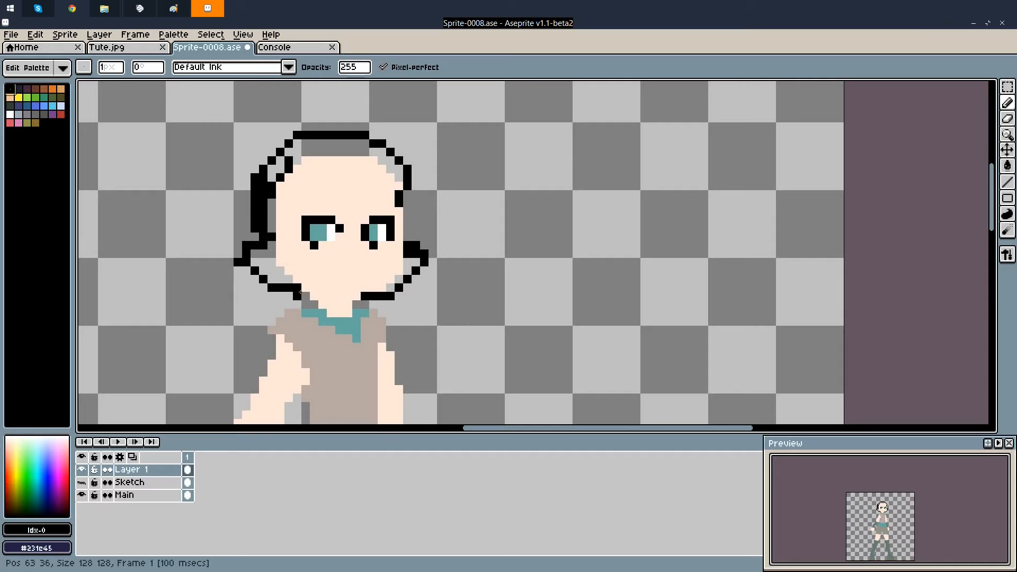
pyautogui.moveTo(296, 295)
pyautogui.mouseDown()
pyautogui.moveTo(280, 296)
pyautogui.moveTo(297, 300)
pyautogui.mouseUp()
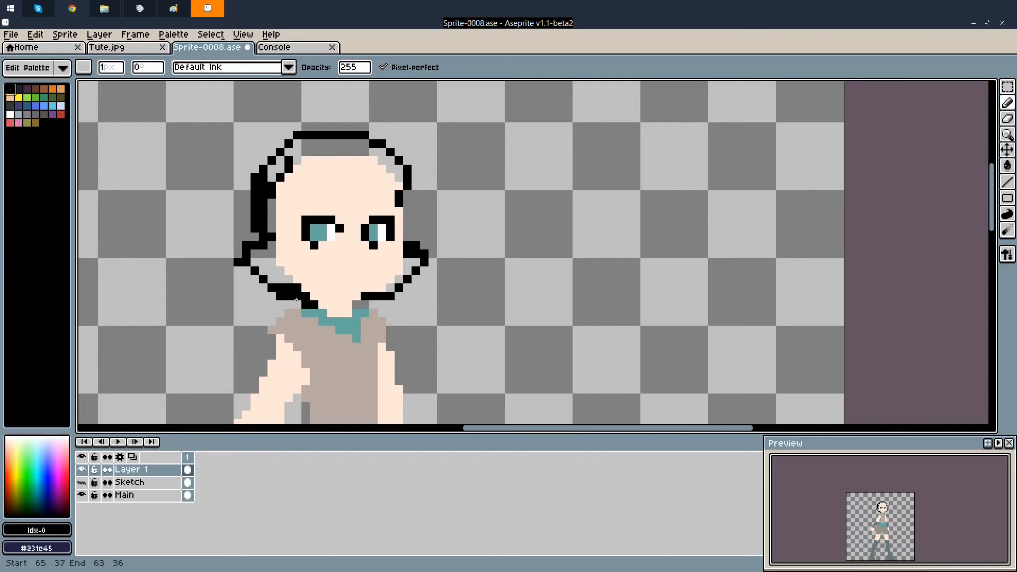
pyautogui.click(271, 313)
pyautogui.click(366, 304)
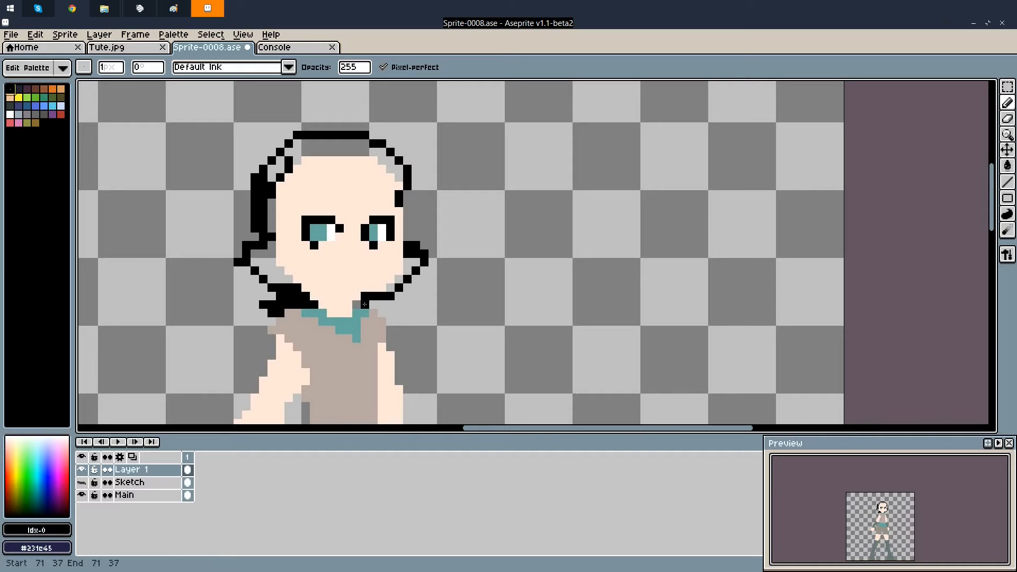
pyautogui.moveTo(379, 306); pyautogui.dragTo(390, 304)
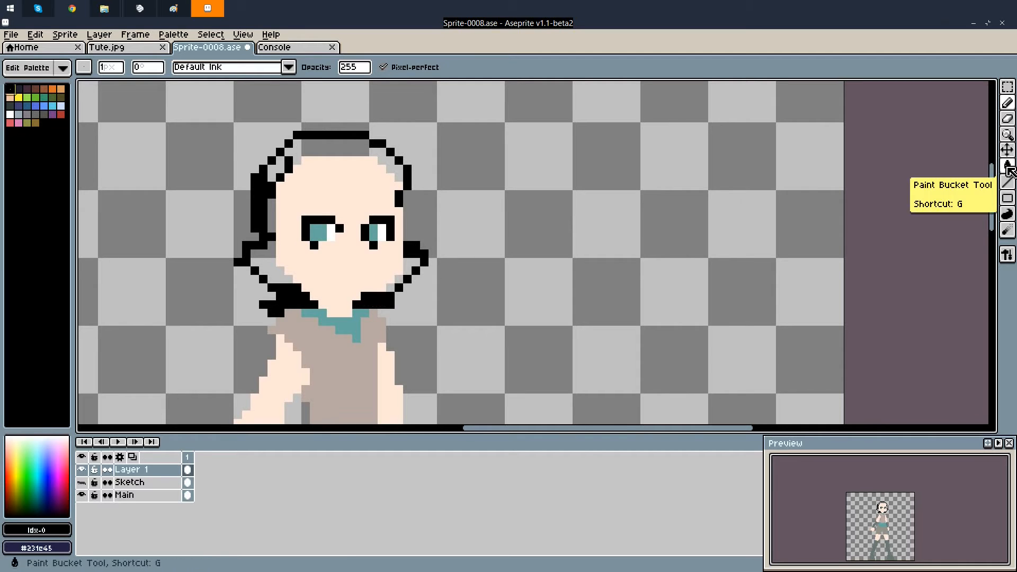
# Trace the hair's inner edge around the face in black and fill the remaining gaps inside the hair with black
pyautogui.moveTo(273, 245); pyautogui.dragTo(289, 281)
pyautogui.moveTo(271, 228)
pyautogui.mouseDown()
pyautogui.moveTo(272, 177)
pyautogui.moveTo(282, 171)
pyautogui.moveTo(350, 153)
pyautogui.moveTo(377, 156)
pyautogui.moveTo(403, 181)
pyautogui.mouseUp()
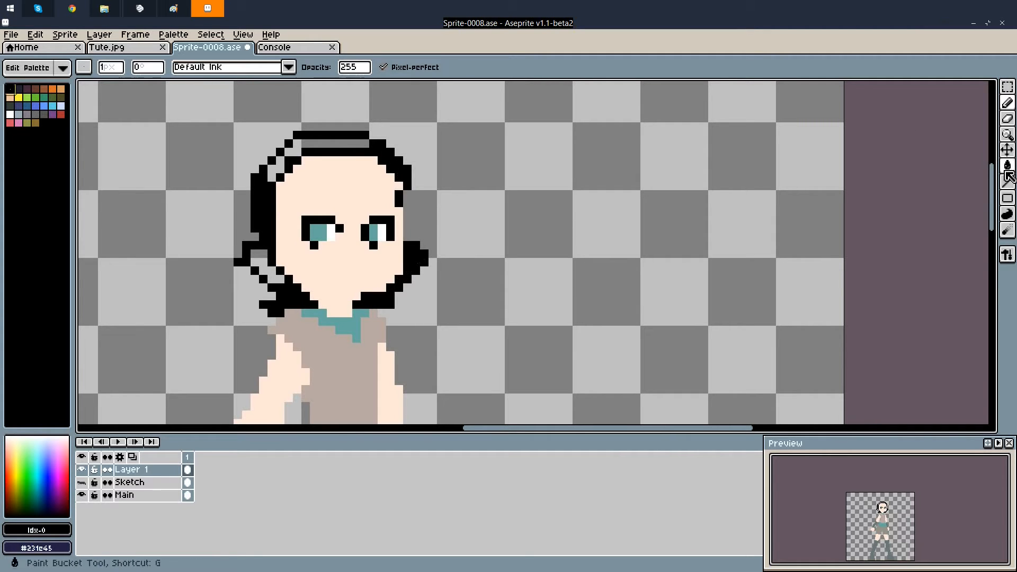
pyautogui.click(1007, 165)
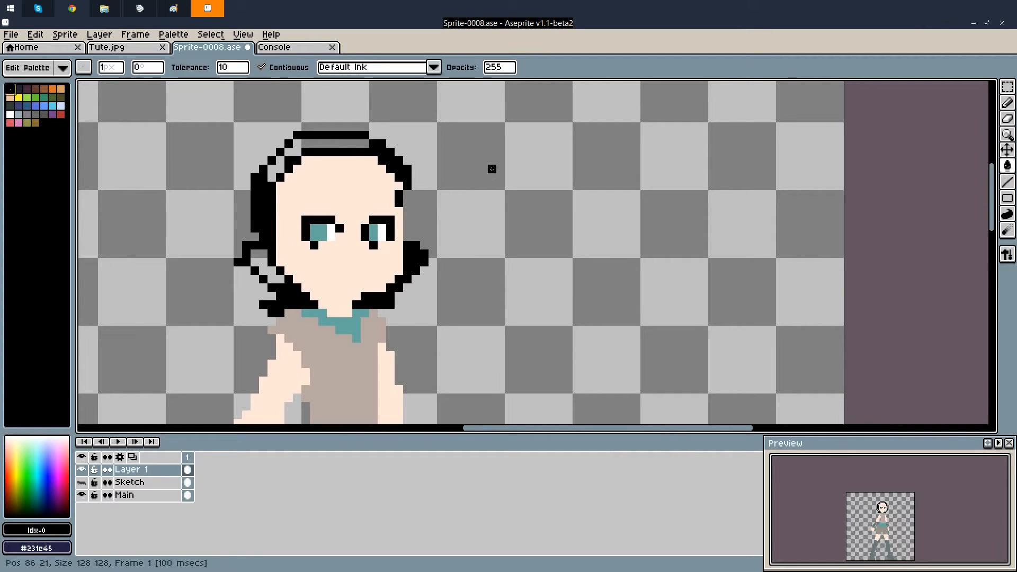
pyautogui.click(265, 272)
pyautogui.click(287, 154)
pyautogui.click(282, 164)
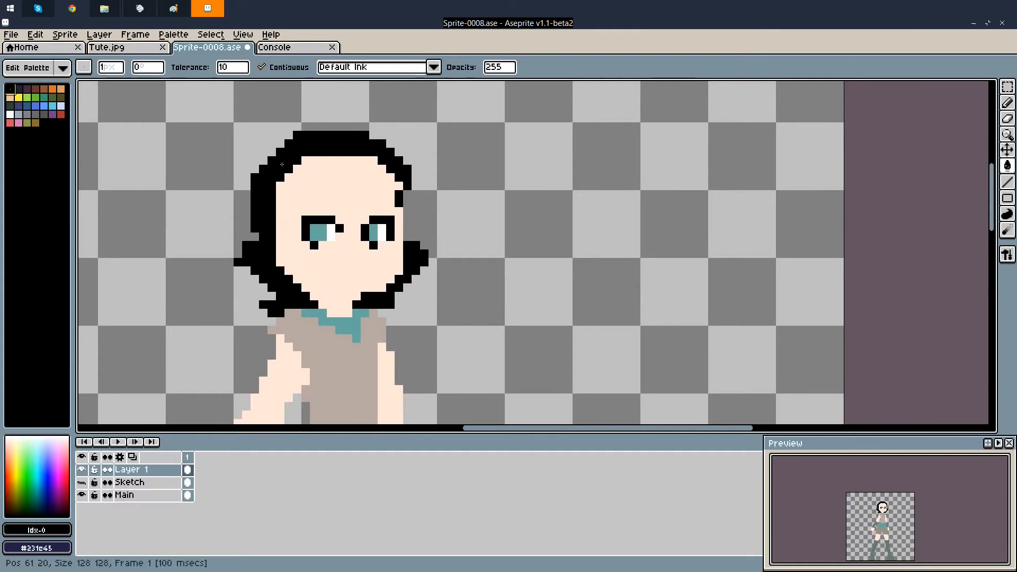
# Draw a black fringe sweeping across the forehead with the Pencil, plus a short lock over the right side of the forehead
pyautogui.click(1007, 102)
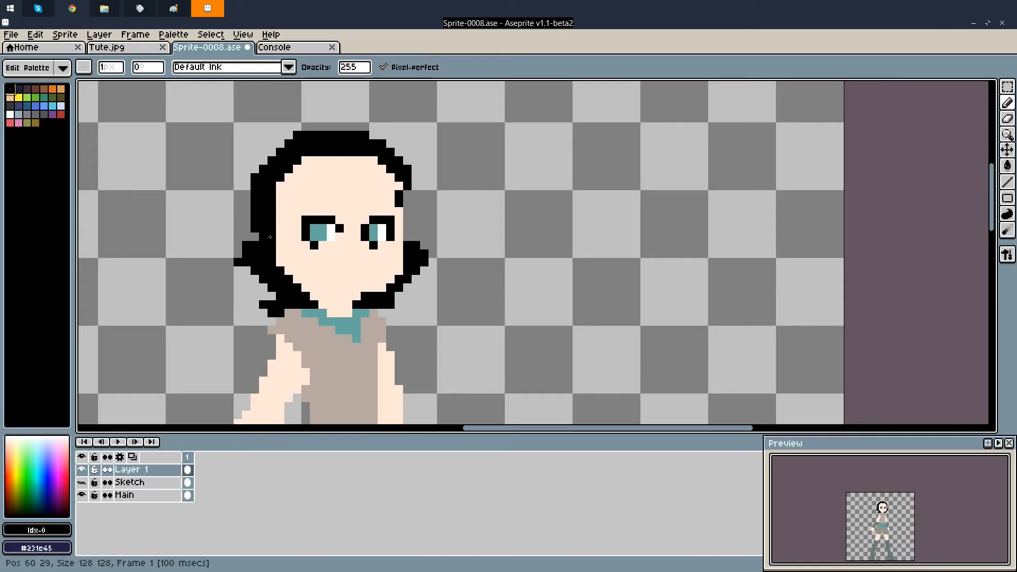
pyautogui.moveTo(295, 162)
pyautogui.mouseDown()
pyautogui.moveTo(284, 279)
pyautogui.moveTo(287, 167)
pyautogui.moveTo(281, 264)
pyautogui.mouseUp()
pyautogui.moveTo(290, 158); pyautogui.dragTo(292, 214)
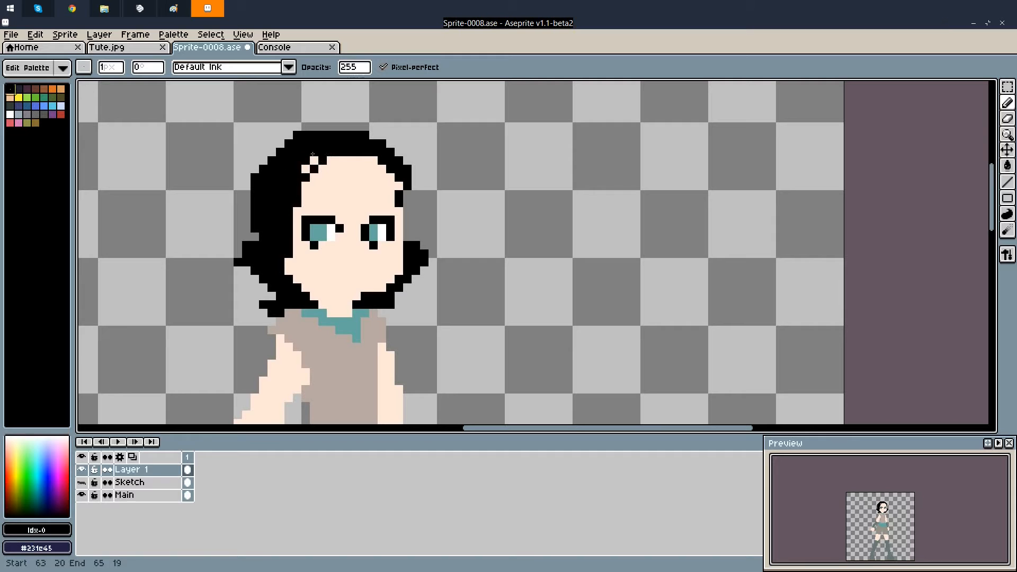
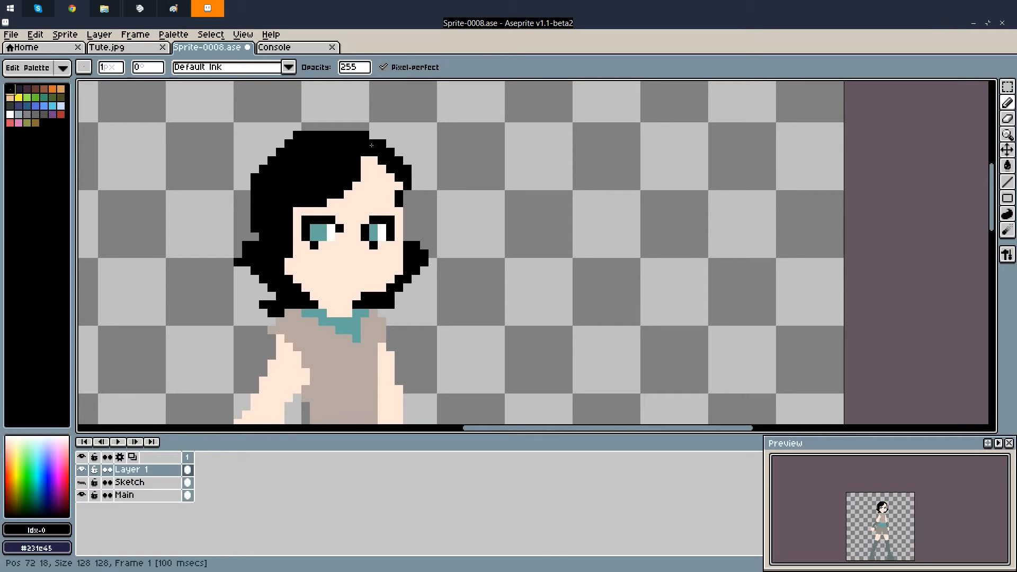
pyautogui.moveTo(374, 161); pyautogui.dragTo(374, 194)
pyautogui.moveTo(364, 156); pyautogui.dragTo(377, 183)
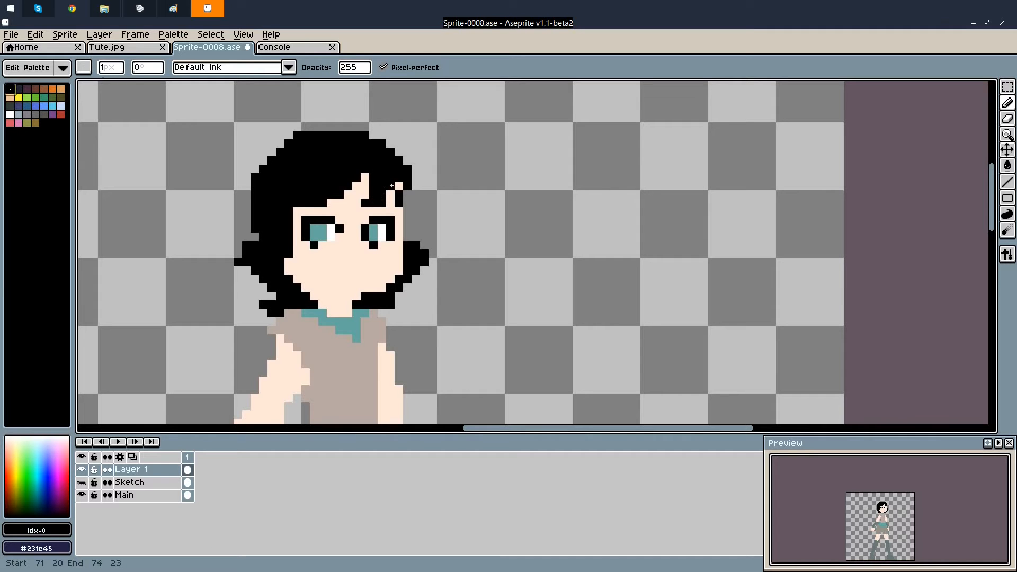
pyautogui.moveTo(396, 184); pyautogui.dragTo(396, 186)
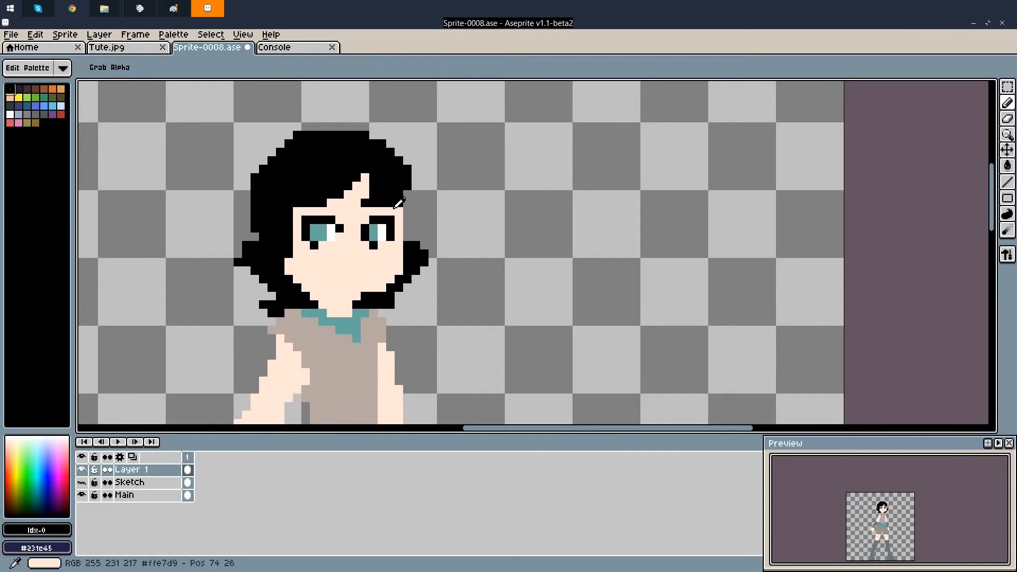
# Erase the stray black pixels at the right temple and extend the hair's right edge downward in black
pyautogui.keyDown('alt'); pyautogui.click(415, 205); pyautogui.keyUp('alt')
pyautogui.click(399, 202)
pyautogui.click(391, 203)
pyautogui.click(399, 195)
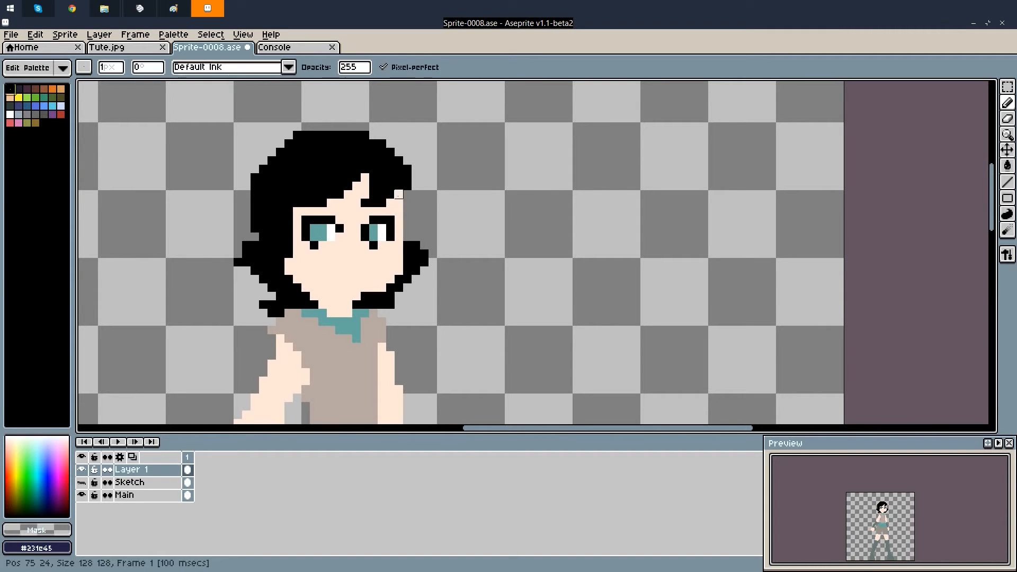
pyautogui.keyDown('alt'); pyautogui.click(399, 186); pyautogui.keyUp('alt')
pyautogui.moveTo(399, 187); pyautogui.dragTo(405, 207)
pyautogui.scroll(-5, 405, 207)
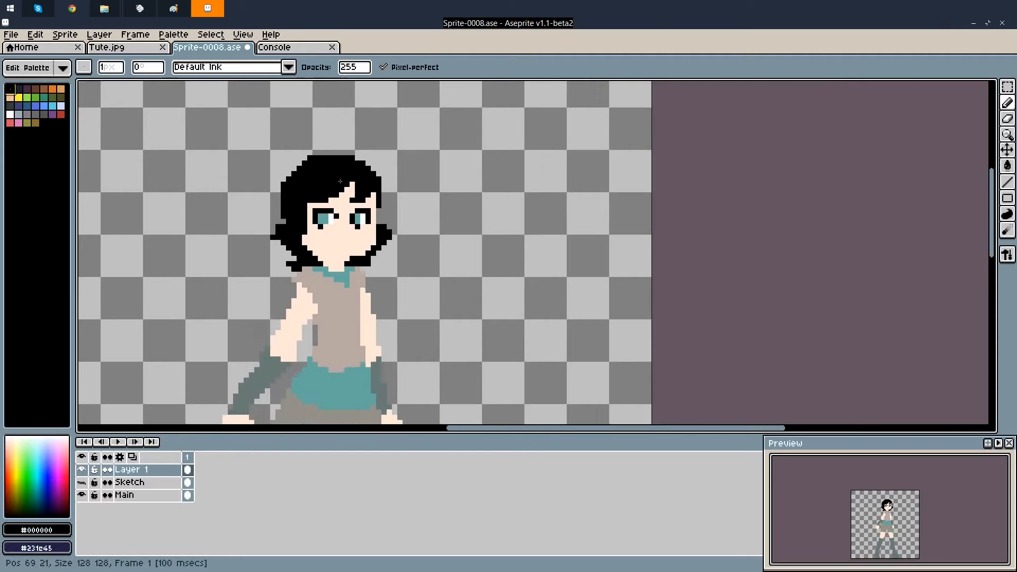
# Widen the hair over the left cheek in black and trim the hair along the right jaw back to transparent
pyautogui.scroll(4, 343, 178)
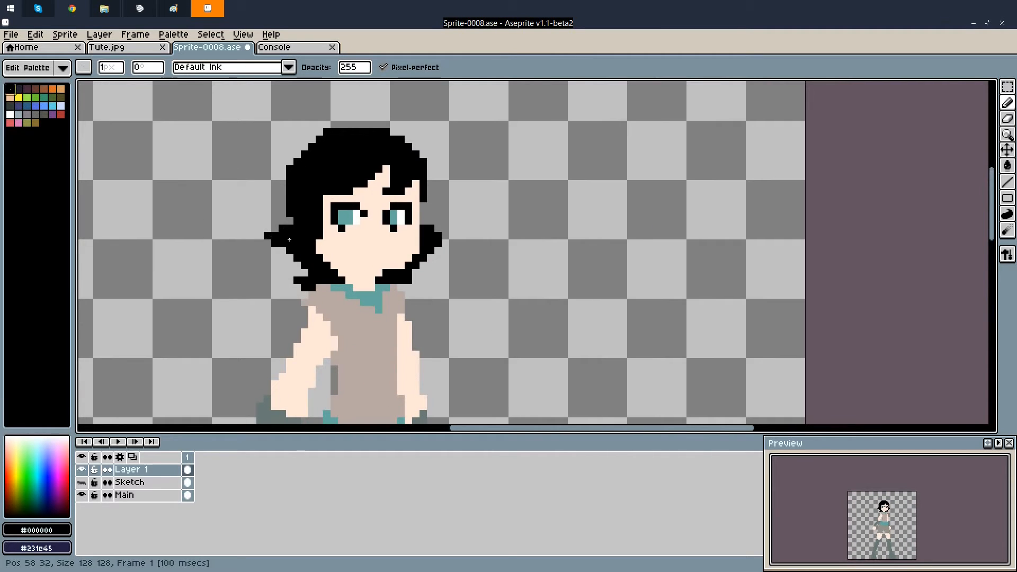
pyautogui.click(319, 243)
pyautogui.moveTo(325, 235); pyautogui.dragTo(327, 253)
pyautogui.hotkey('ctrl', 'z')
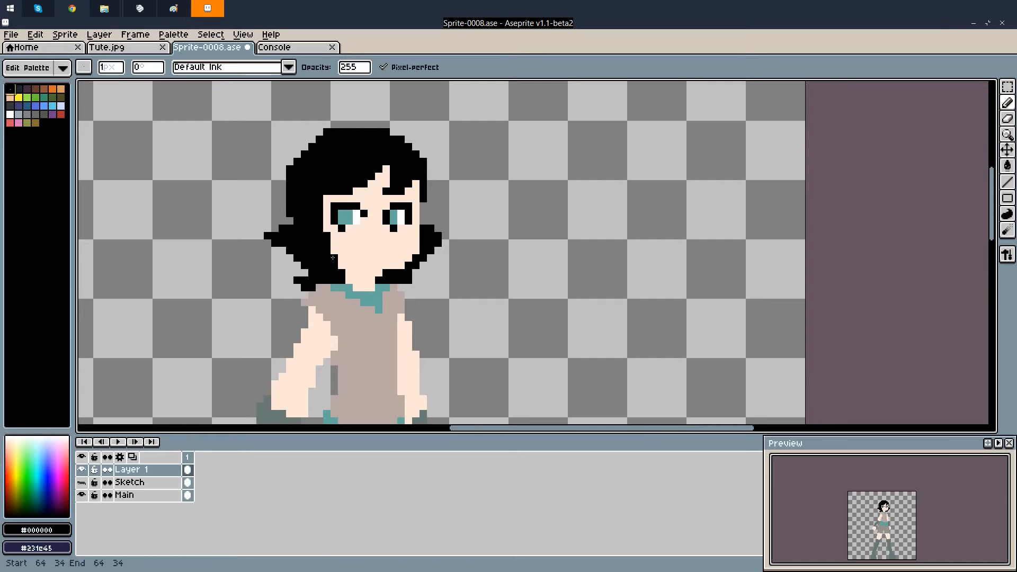
pyautogui.keyDown('alt'); pyautogui.click(389, 271); pyautogui.keyUp('alt')
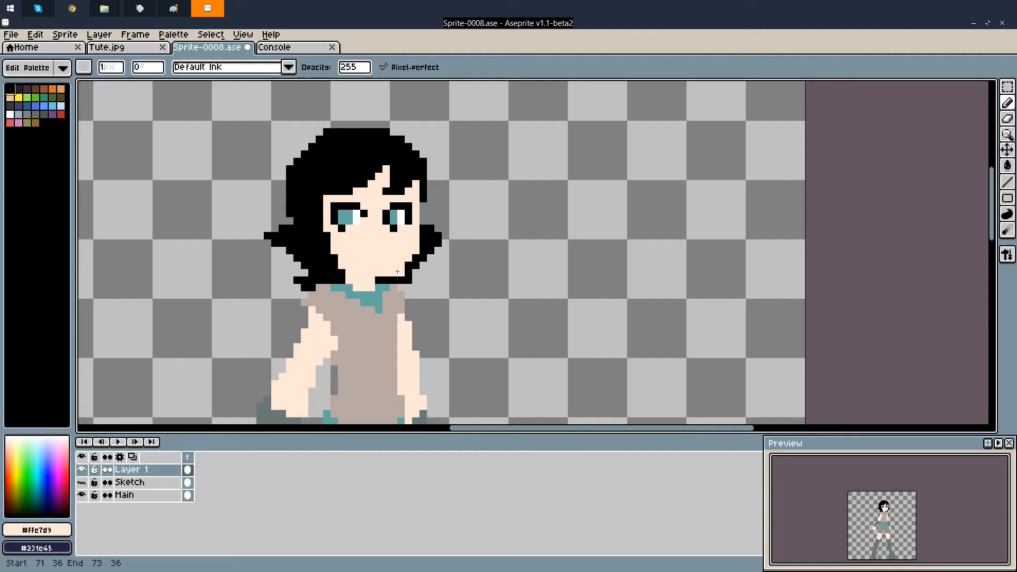
pyautogui.hotkey('ctrl', 'z')
pyautogui.keyDown('alt'); pyautogui.click(387, 273); pyautogui.keyUp('alt')
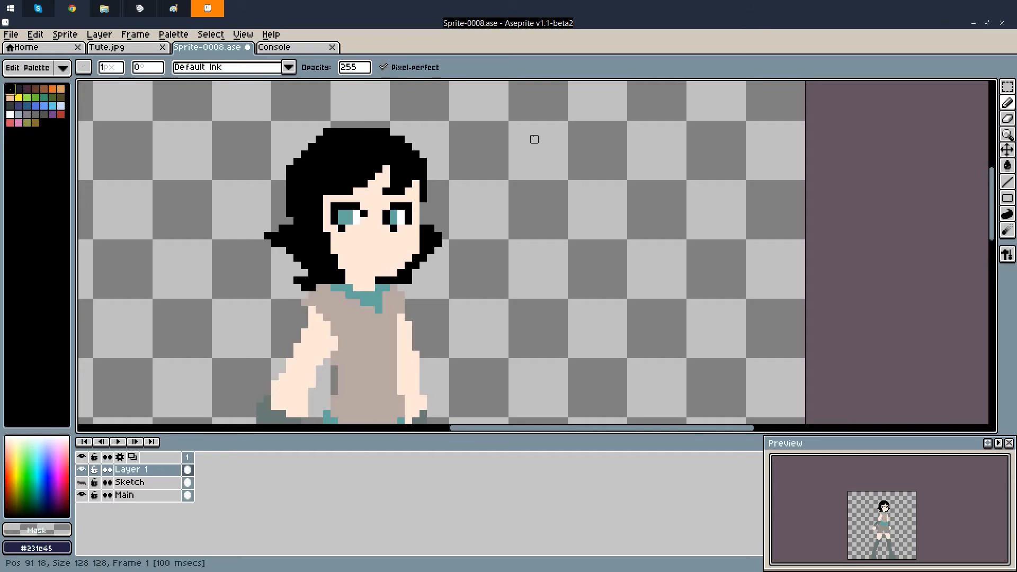
# Fill out the hair's upper-left edge in black and undo the extra pixels added at the crown's left corner
pyautogui.scroll(-4, 530, 138)
pyautogui.scroll(-1, 517, 137)
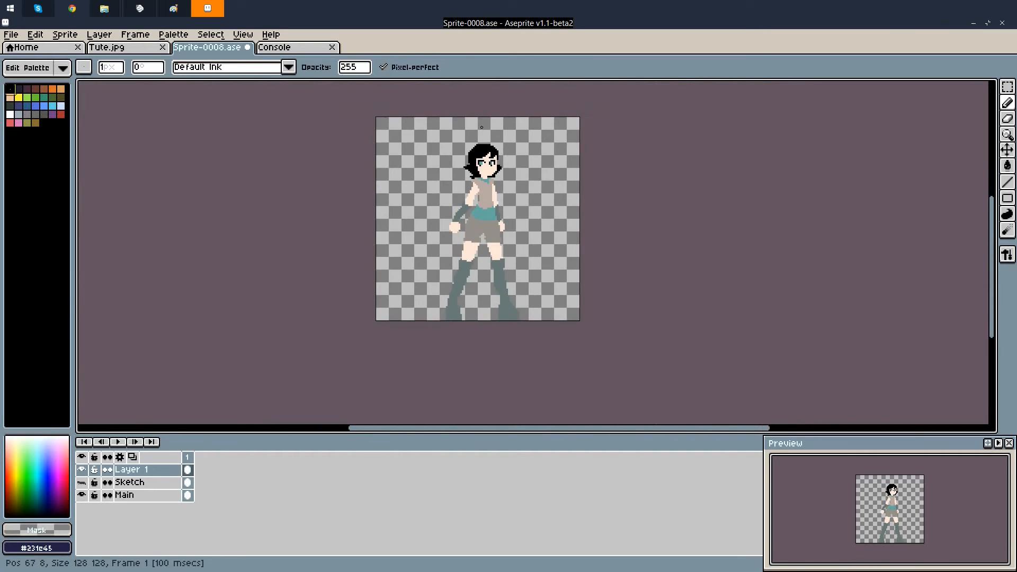
pyautogui.scroll(5, 482, 125)
pyautogui.keyDown('alt'); pyautogui.click(435, 188); pyautogui.keyUp('alt')
pyautogui.moveTo(432, 183); pyautogui.dragTo(434, 175)
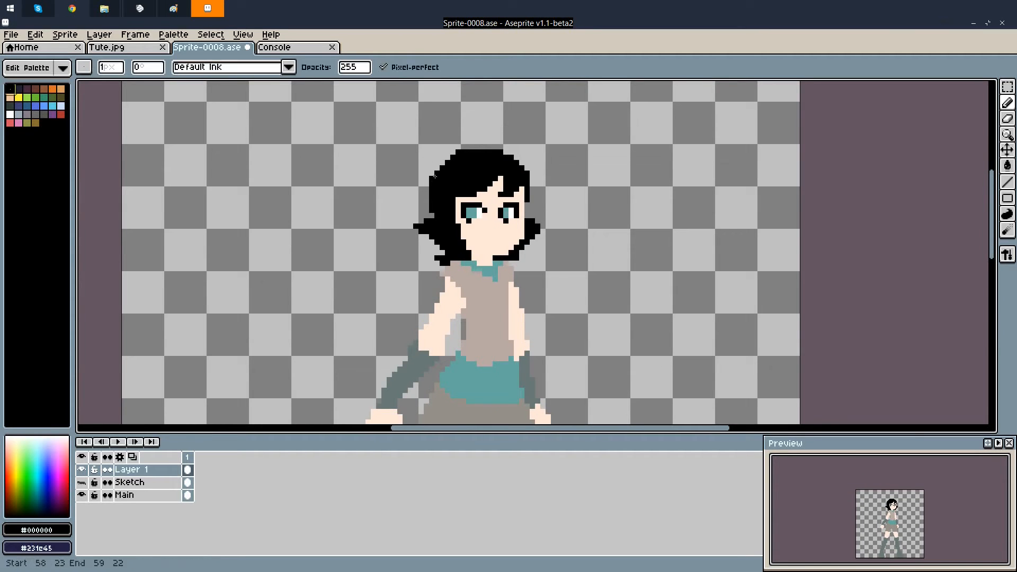
pyautogui.click(451, 153)
pyautogui.moveTo(448, 152); pyautogui.dragTo(448, 155)
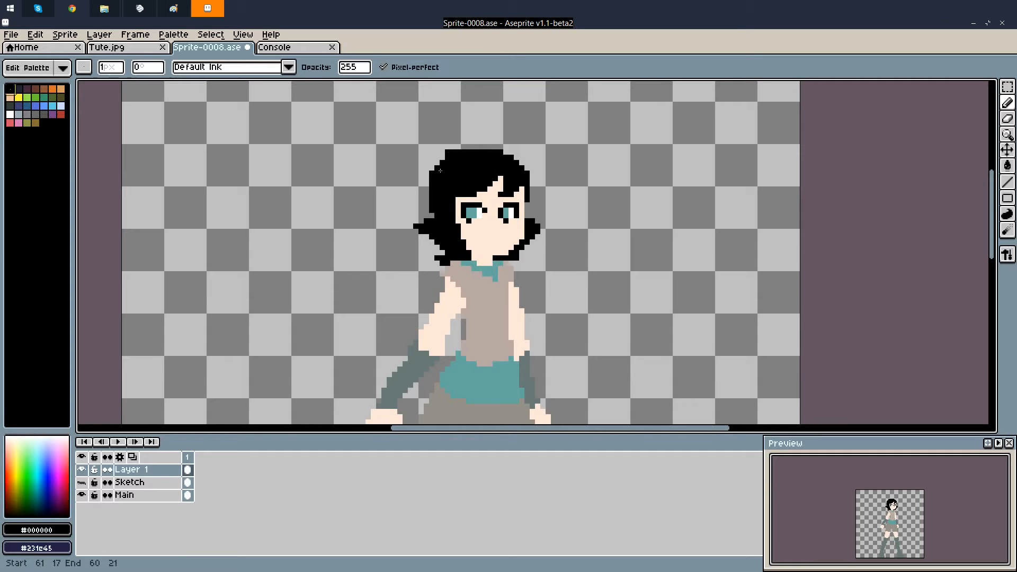
pyautogui.hotkey('ctrl', 'z')
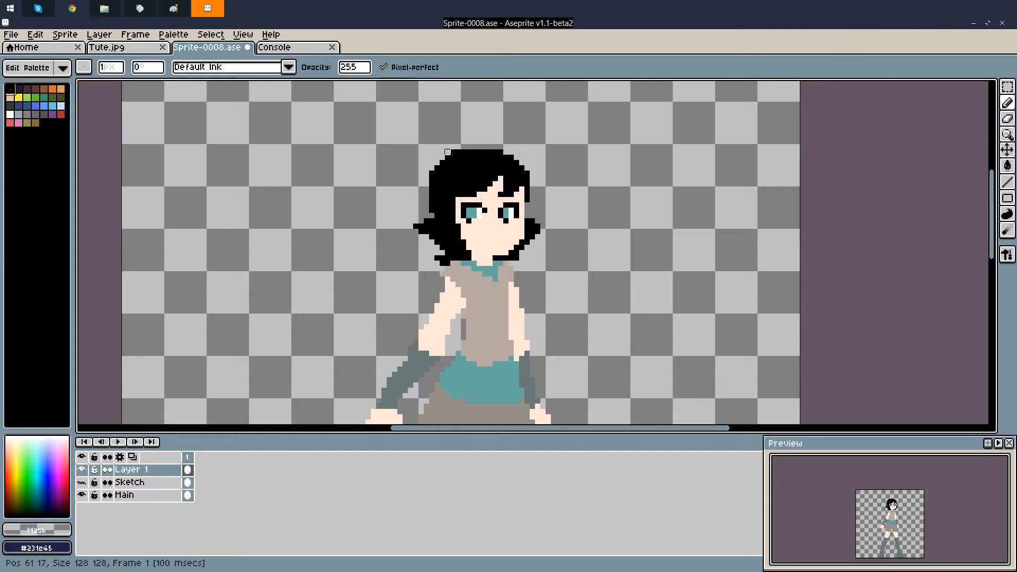
pyautogui.hotkey('ctrl', 'z')
# Raise the crown by one black pixel row and square off the hair's upper-right corner
pyautogui.moveTo(463, 147); pyautogui.dragTo(513, 149)
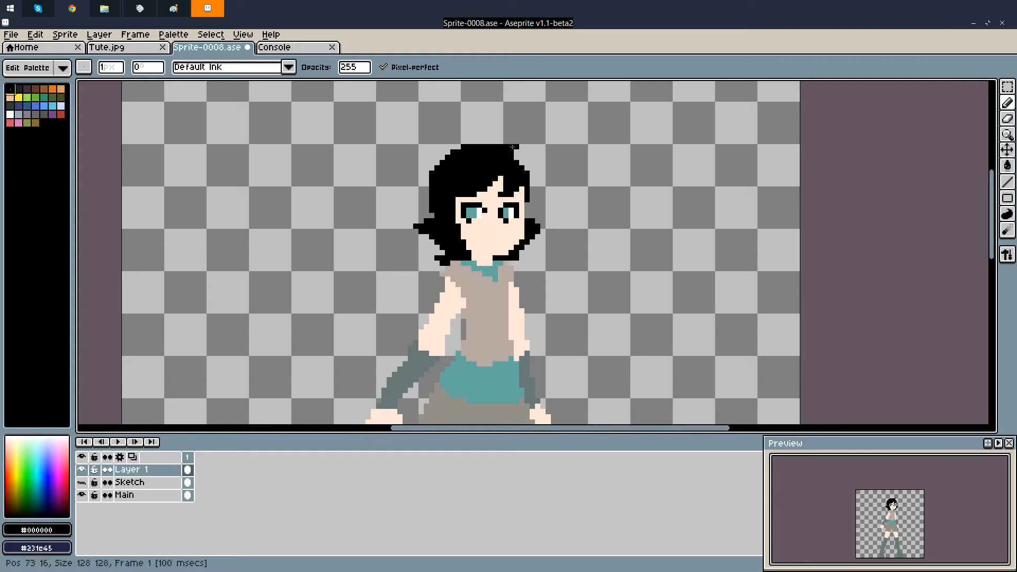
pyautogui.hotkey('ctrl', 'z')
pyautogui.scroll(-2, 498, 142)
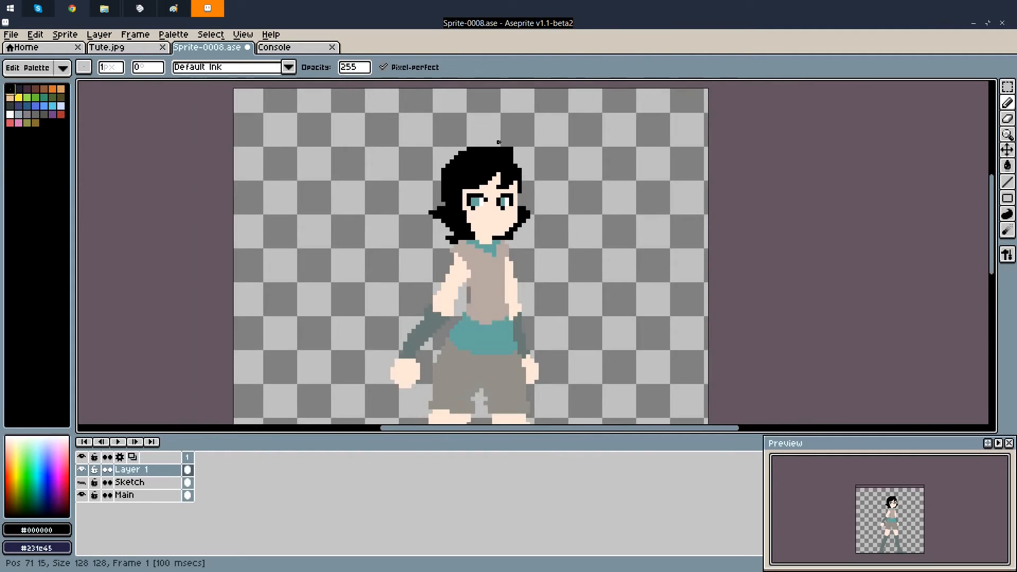
pyautogui.scroll(-1, 499, 142)
pyautogui.scroll(5, 502, 160)
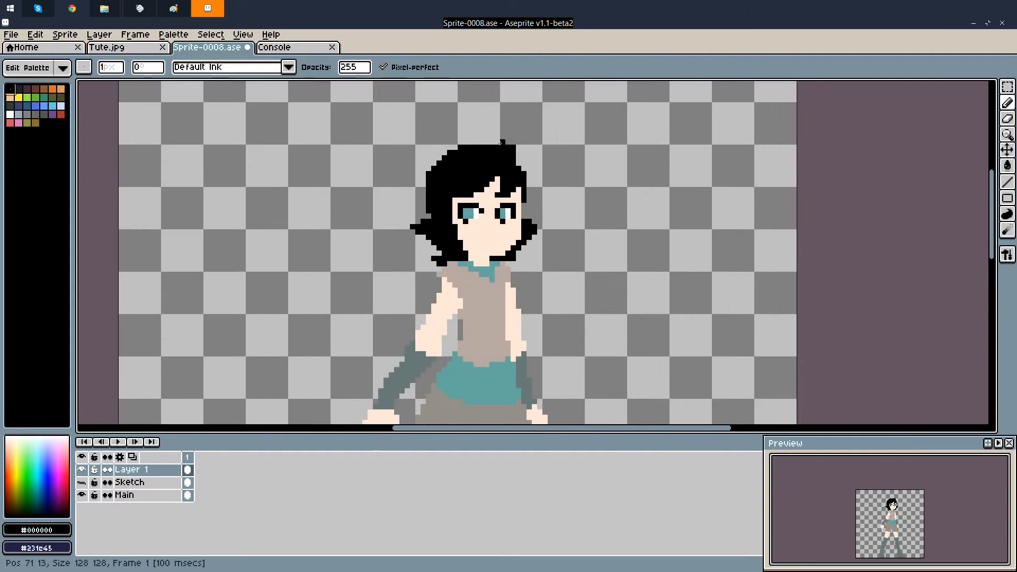
# Trim the hair flick beside the right cheek to a thinner point using the transparent colour
pyautogui.scroll(5, 526, 201)
pyautogui.keyDown('alt'); pyautogui.click(524, 213); pyautogui.keyUp('alt')
pyautogui.click(521, 219)
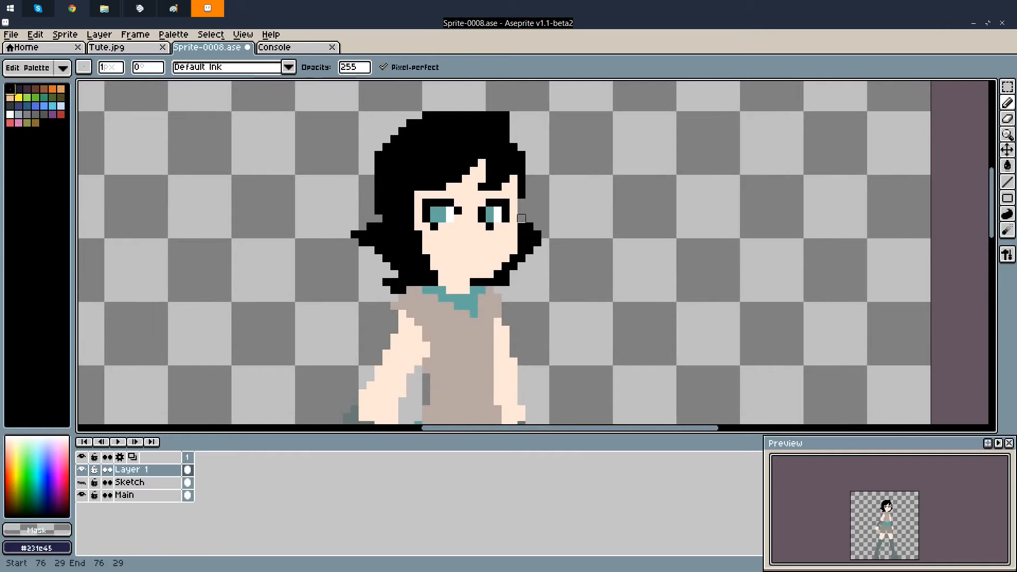
pyautogui.click(537, 242)
pyautogui.moveTo(529, 242); pyautogui.dragTo(529, 253)
pyautogui.scroll(-3, 537, 258)
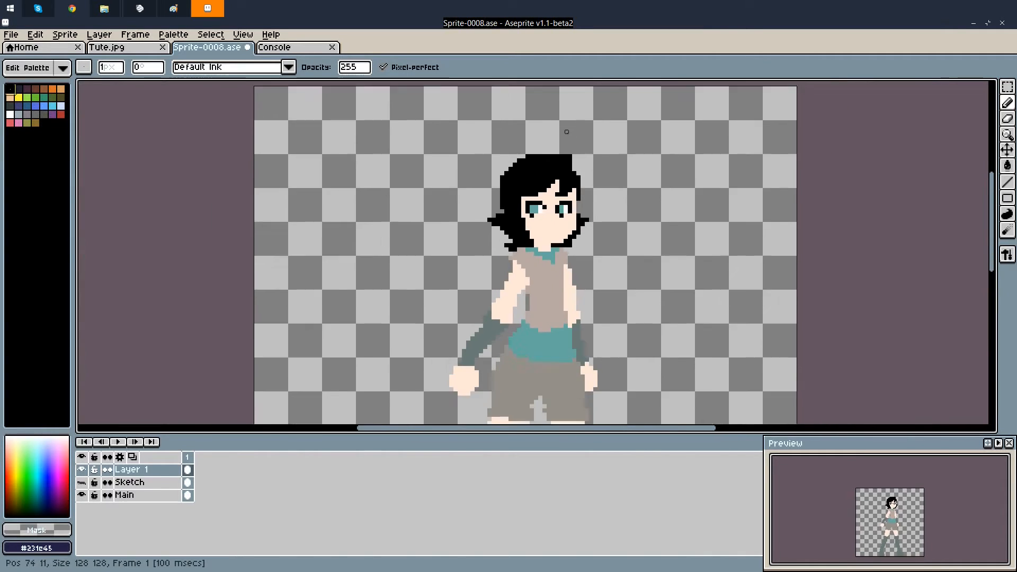
pyautogui.scroll(-3, 553, 192)
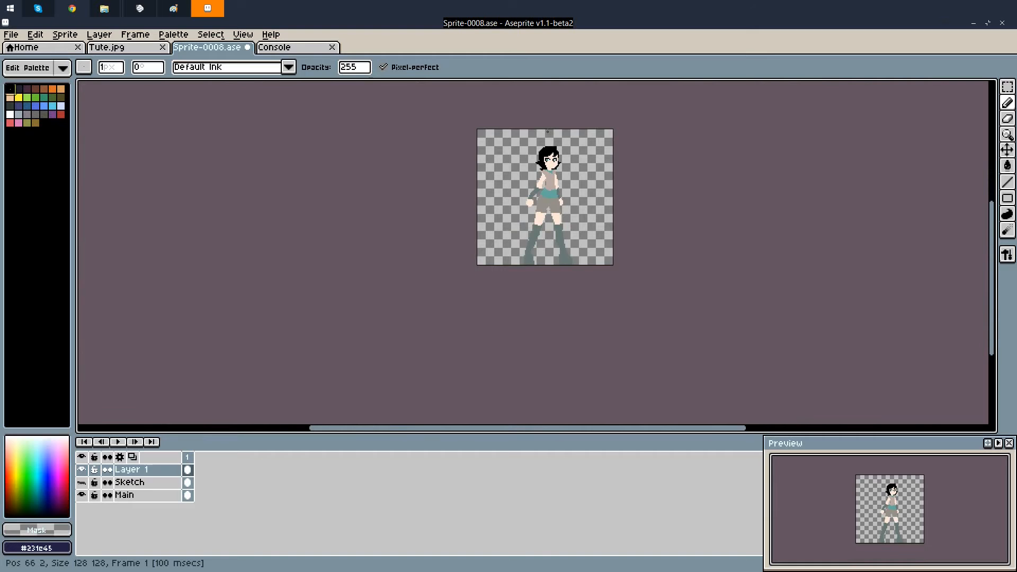
# Add a black pixel to the hair tip at the left jaw and save the sprite
pyautogui.scroll(6, 549, 150)
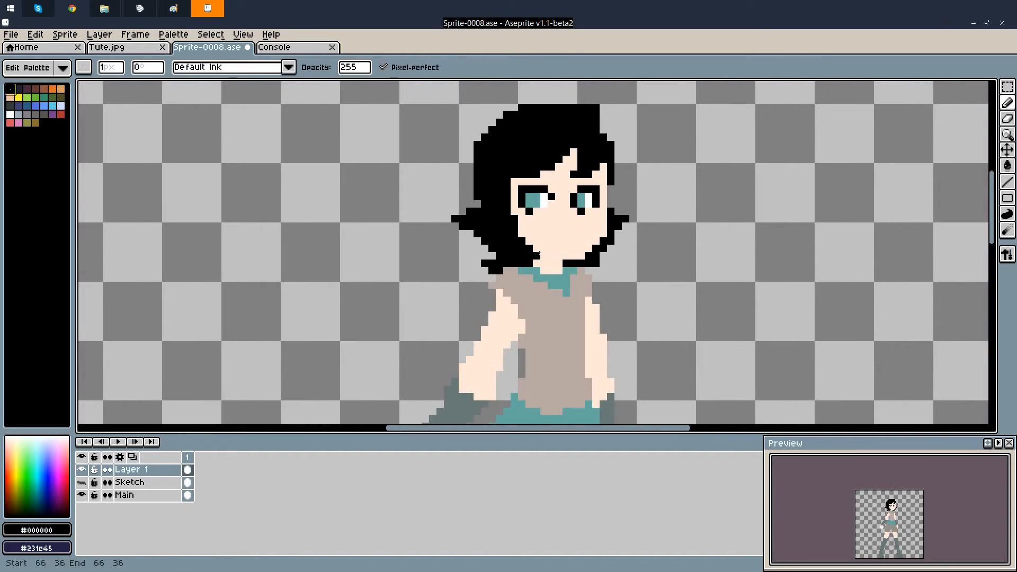
pyautogui.scroll(-5, 528, 240)
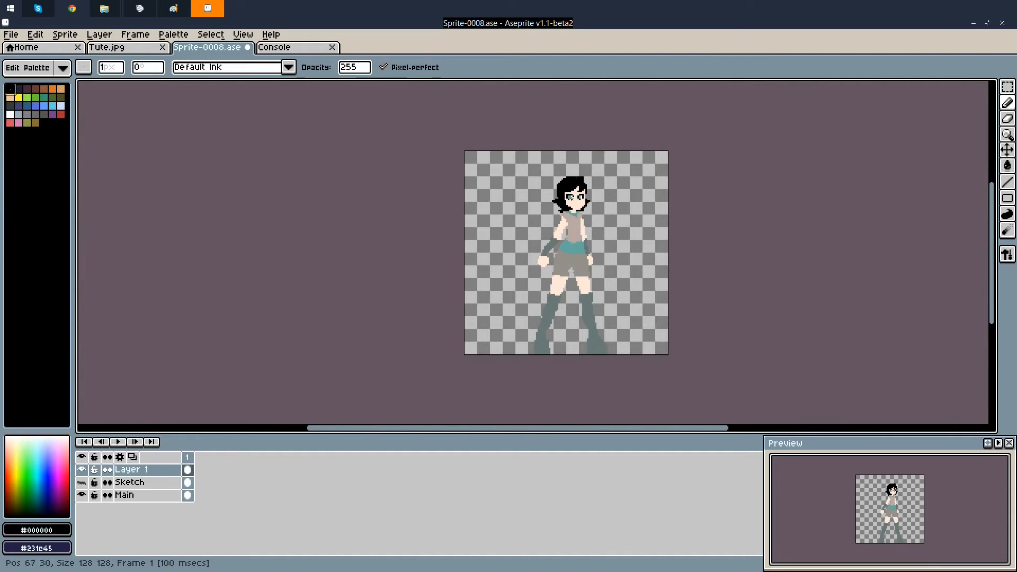
pyautogui.hotkey('ctrl', 's')
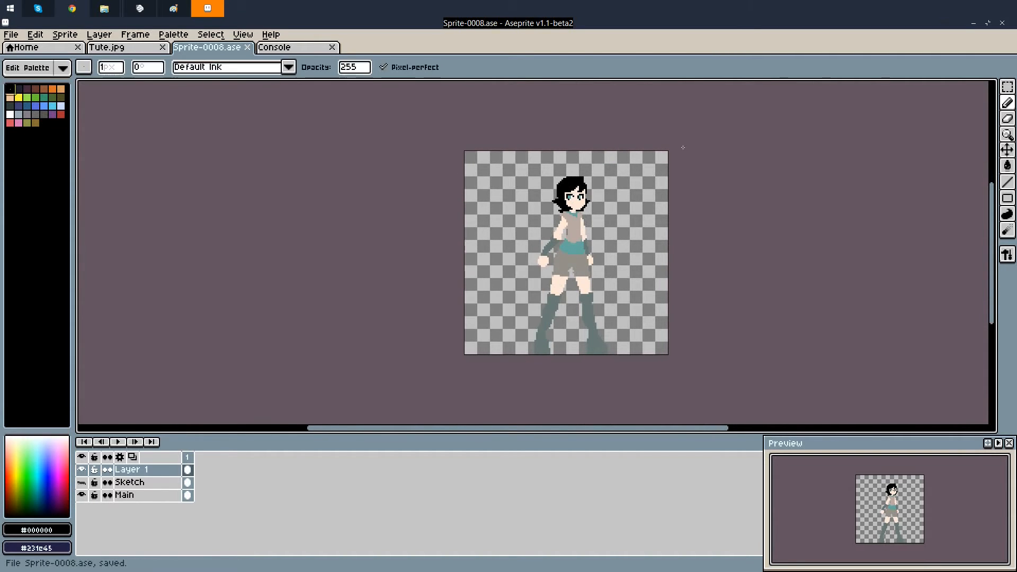
# Draw a small black mouth on the lower face with the Pencil, undoing the misplaced trial pixels
pyautogui.press('m')
pyautogui.scroll(4, 624, 187)
pyautogui.scroll(2, 610, 262)
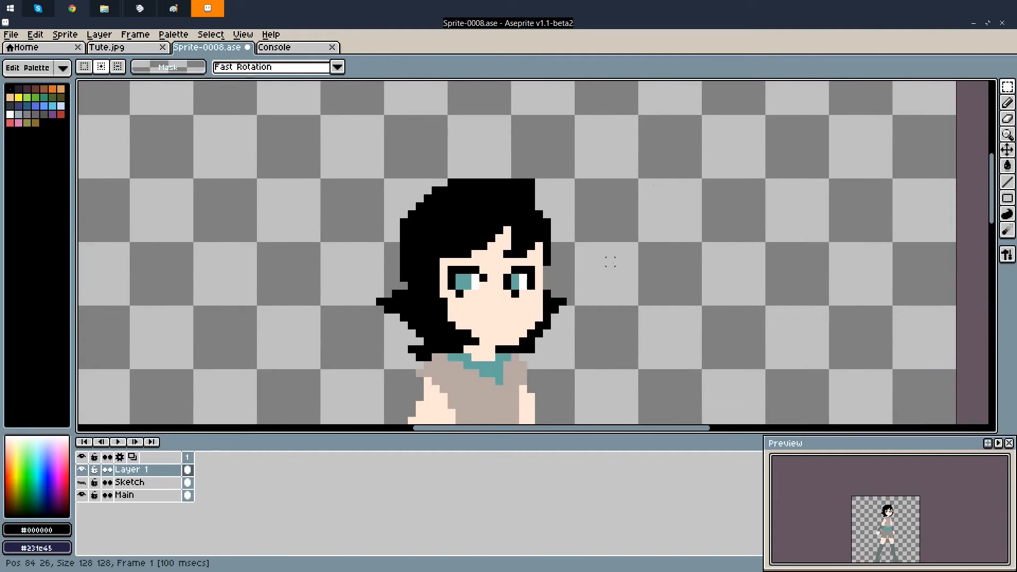
pyautogui.scroll(1, 611, 261)
pyautogui.scroll(1, 636, 238)
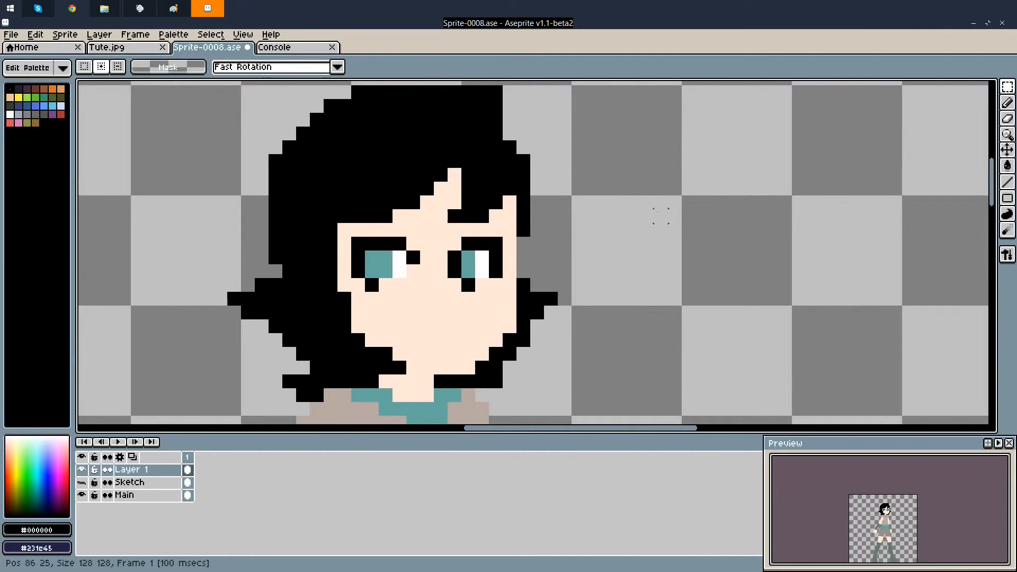
pyautogui.click(1008, 102)
pyautogui.click(445, 315)
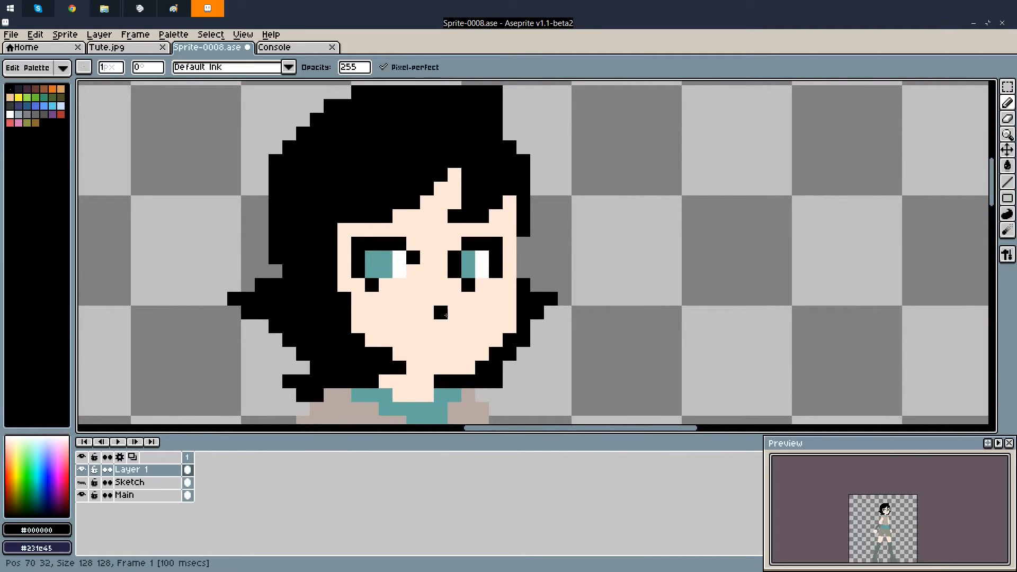
pyautogui.moveTo(427, 327)
pyautogui.mouseDown()
pyautogui.moveTo(454, 338)
pyautogui.moveTo(437, 333)
pyautogui.mouseUp()
pyautogui.hotkey('ctrl', 'z')
pyautogui.click(430, 338)
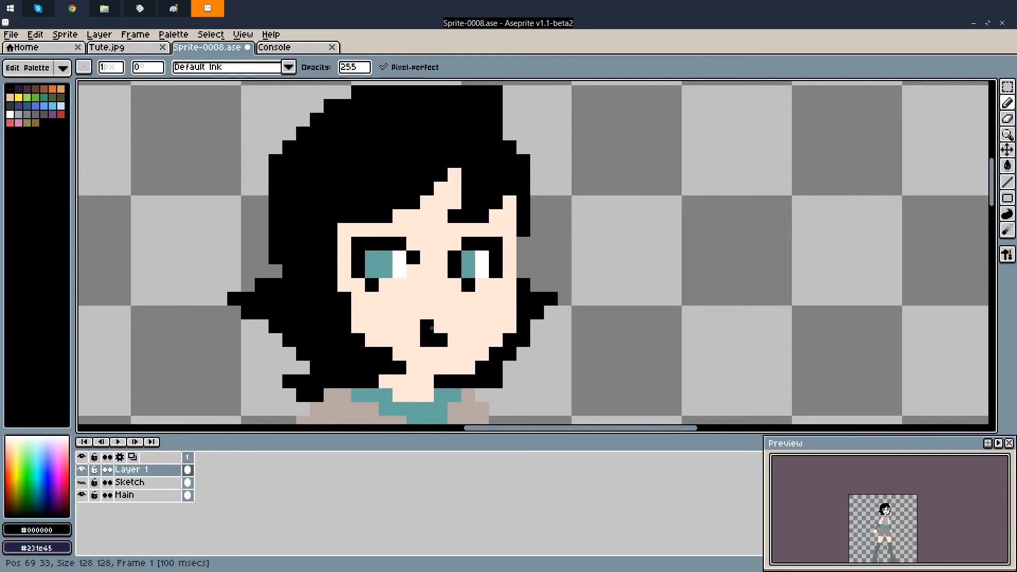
pyautogui.scroll(-4, 474, 275)
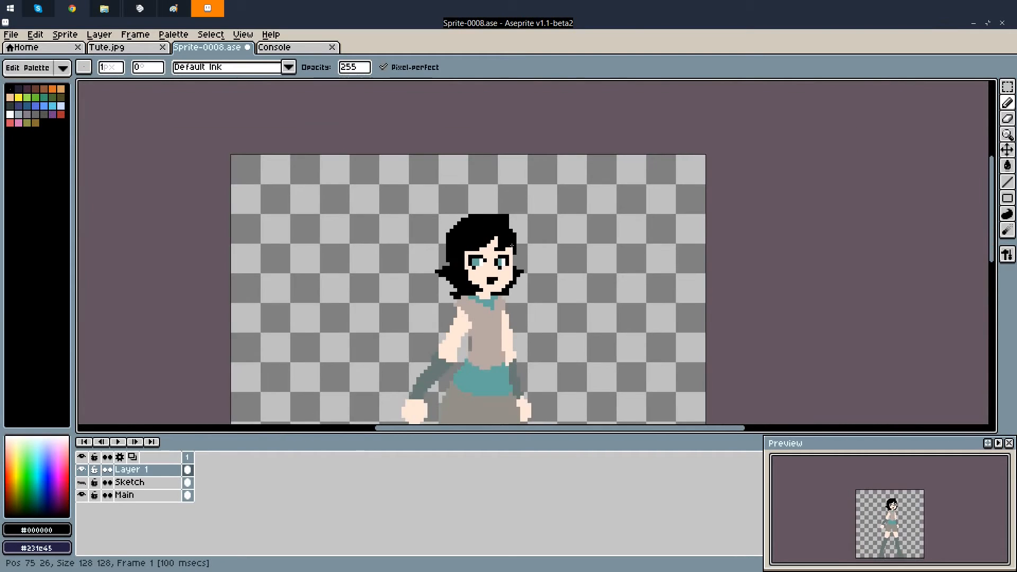
# Paint two black pixels onto the right side of the character's mouth to widen it
pyautogui.scroll(4, 511, 245)
pyautogui.click(442, 328)
pyautogui.click(457, 314)
pyautogui.keyDown('alt'); pyautogui.click(422, 298); pyautogui.keyUp('alt')
pyautogui.click(417, 314)
pyautogui.click(417, 326)
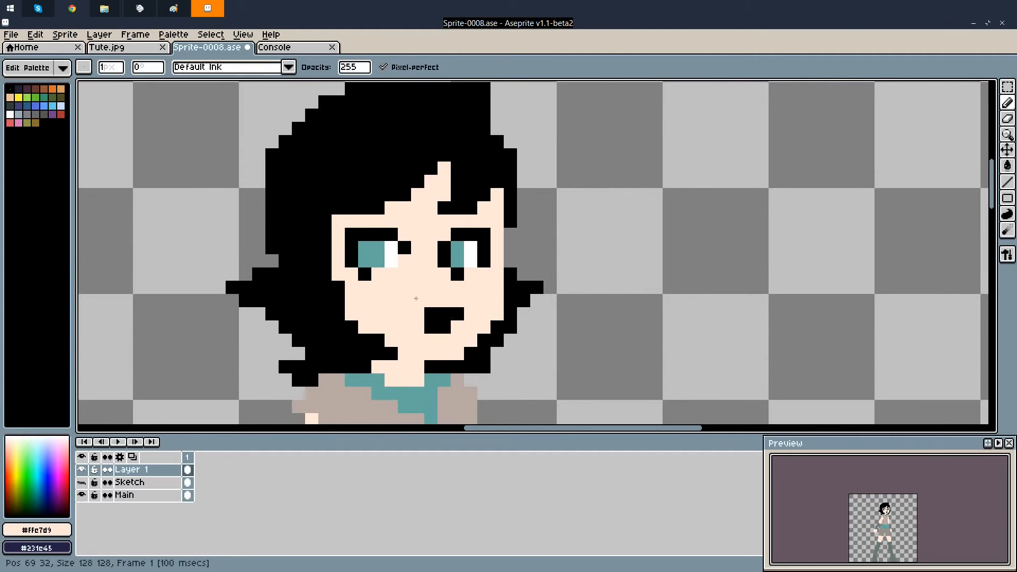
pyautogui.scroll(-2, 416, 299)
pyautogui.hotkey('ctrl', 'z')
pyautogui.scroll(-3, 476, 221)
pyautogui.scroll(1, 476, 222)
pyautogui.scroll(8, 477, 221)
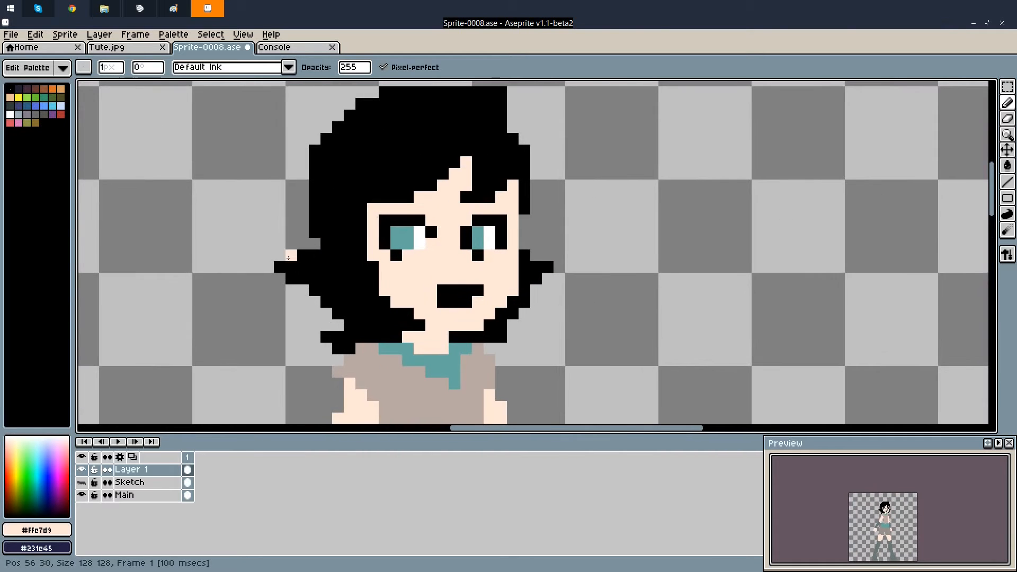
pyautogui.scroll(-4, 288, 257)
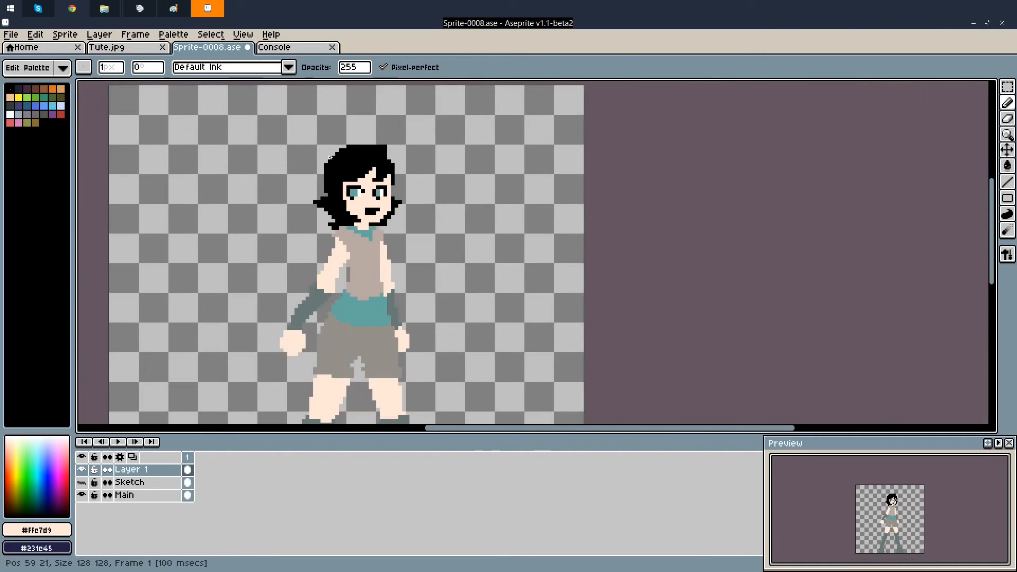
pyautogui.scroll(2, 361, 161)
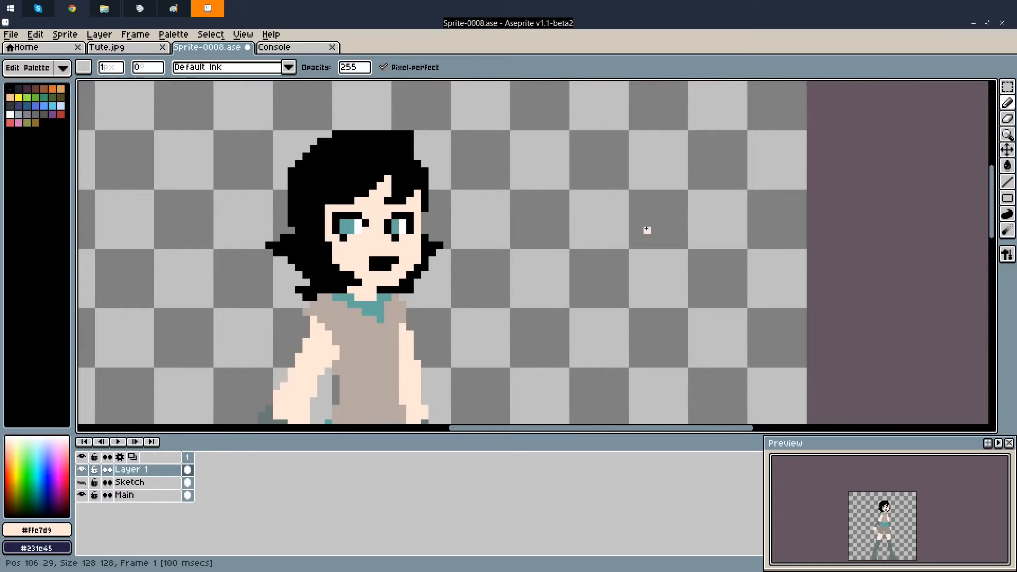
# Sample the hair's black, move Layer 1 below the Sketch layer and merge it down into Main
pyautogui.keyDown('alt'); pyautogui.click(339, 186); pyautogui.keyUp('alt')
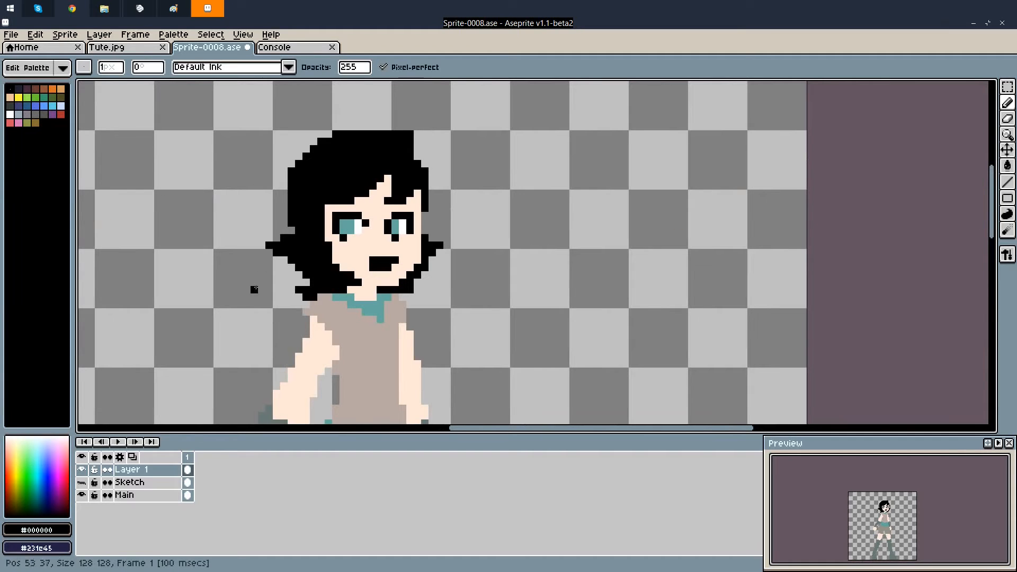
pyautogui.moveTo(129, 470); pyautogui.dragTo(129, 487)
pyautogui.rightClick(129, 487)
pyautogui.click(144, 548)
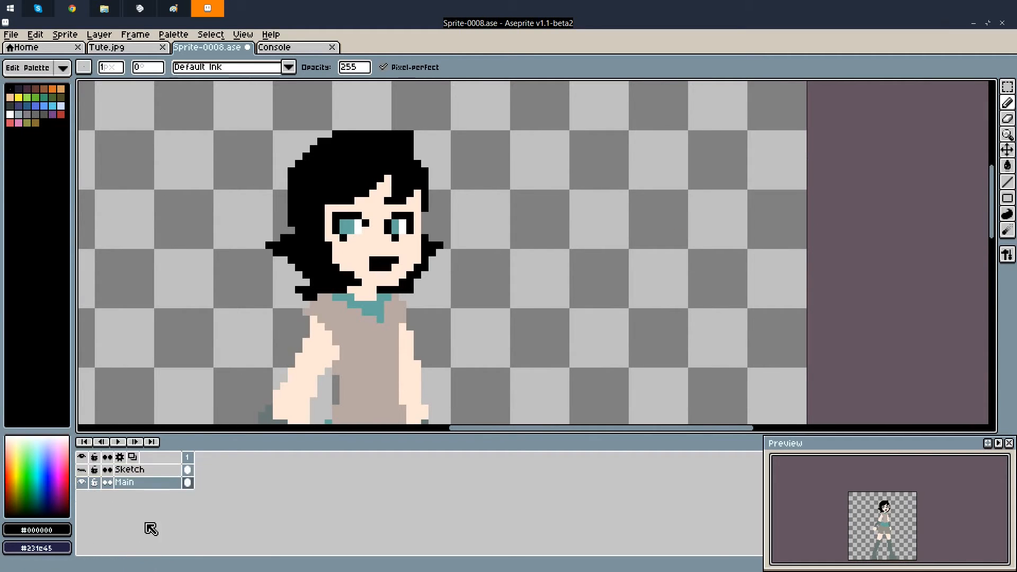
# Set the foreground colour to a blue with hue 225, saturation 68 and brightness 82
pyautogui.click(37, 530)
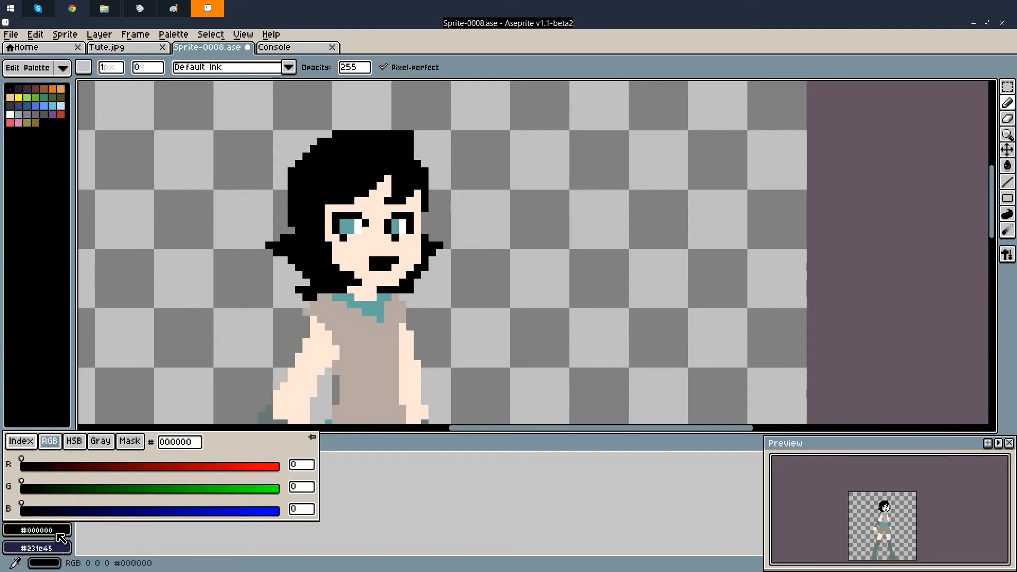
pyautogui.click(74, 442)
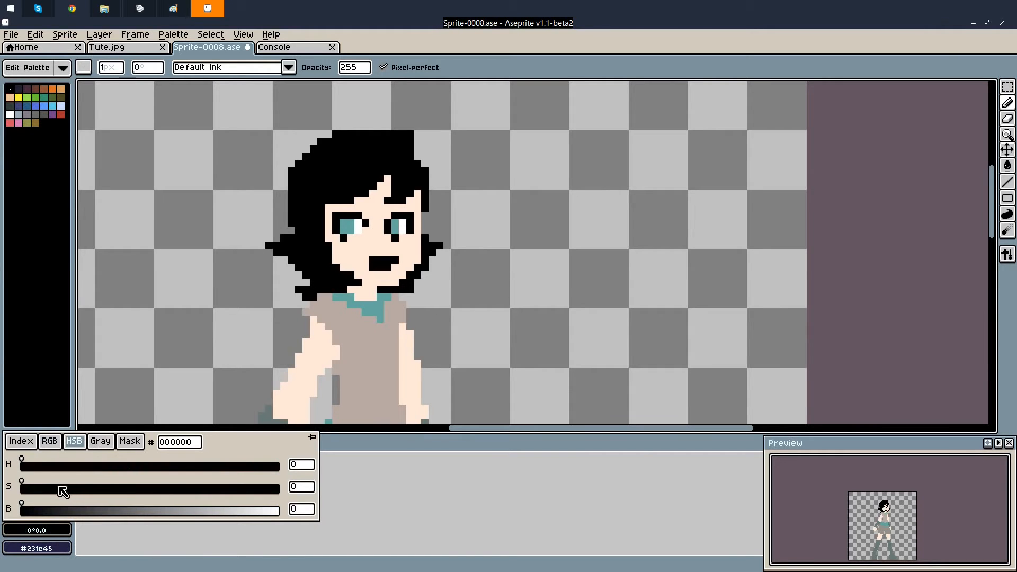
pyautogui.moveTo(66, 510); pyautogui.dragTo(195, 493)
pyautogui.moveTo(101, 467); pyautogui.dragTo(188, 470)
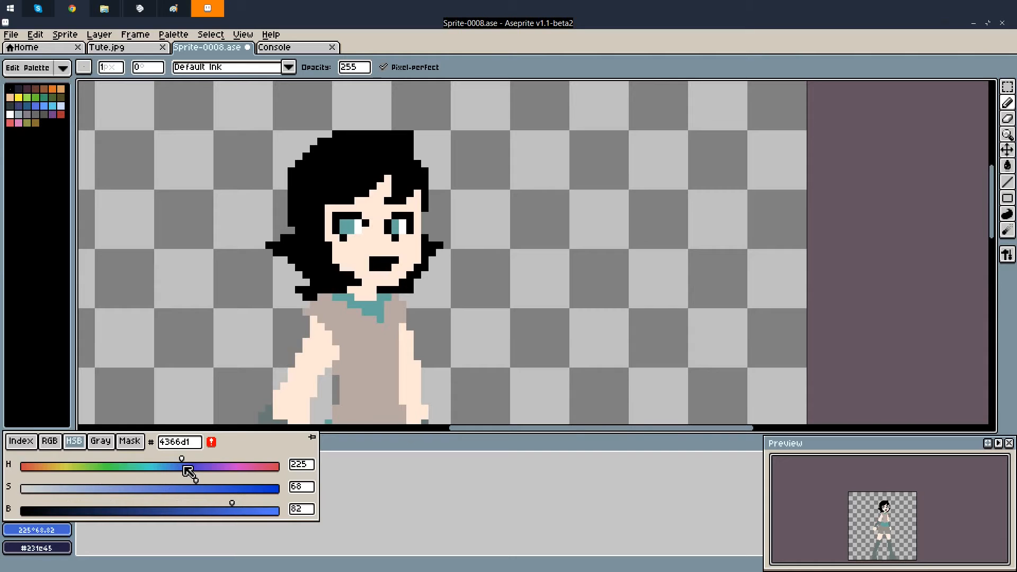
# Fill the black hair and both eye outlines with the blue foreground colour, leaving the mouth black
pyautogui.click(1007, 166)
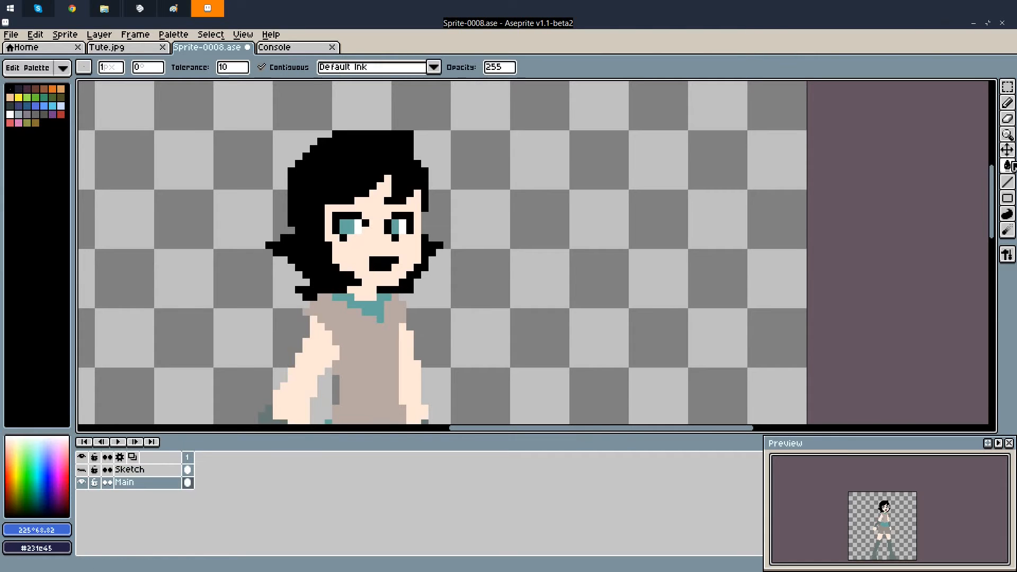
pyautogui.click(398, 153)
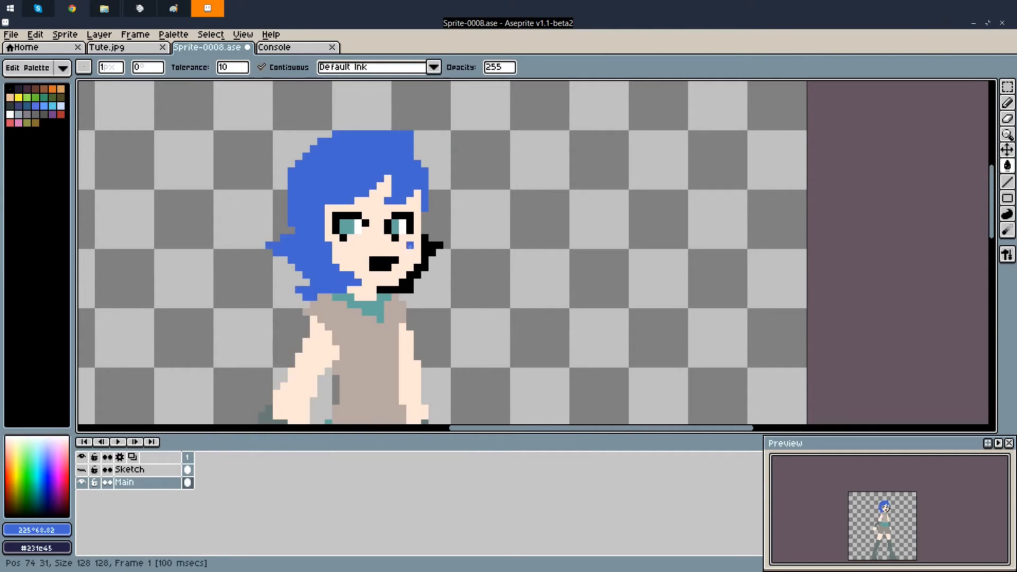
pyautogui.click(425, 253)
pyautogui.click(407, 216)
pyautogui.click(391, 228)
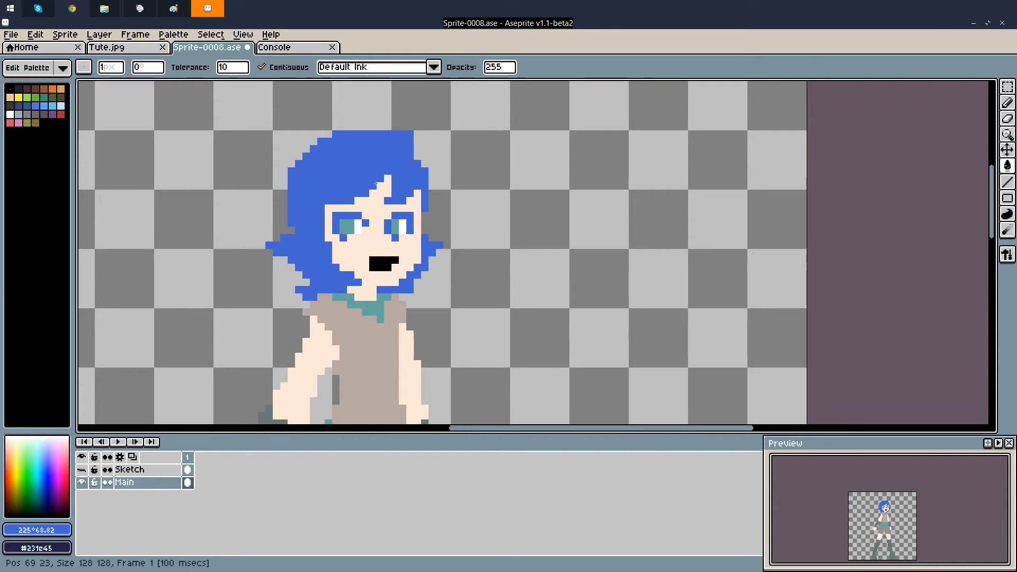
# Shift the foreground colour's hue to 256 for a purple hair colour
pyautogui.scroll(-5, 374, 201)
pyautogui.scroll(2, 376, 184)
pyautogui.scroll(3, 376, 184)
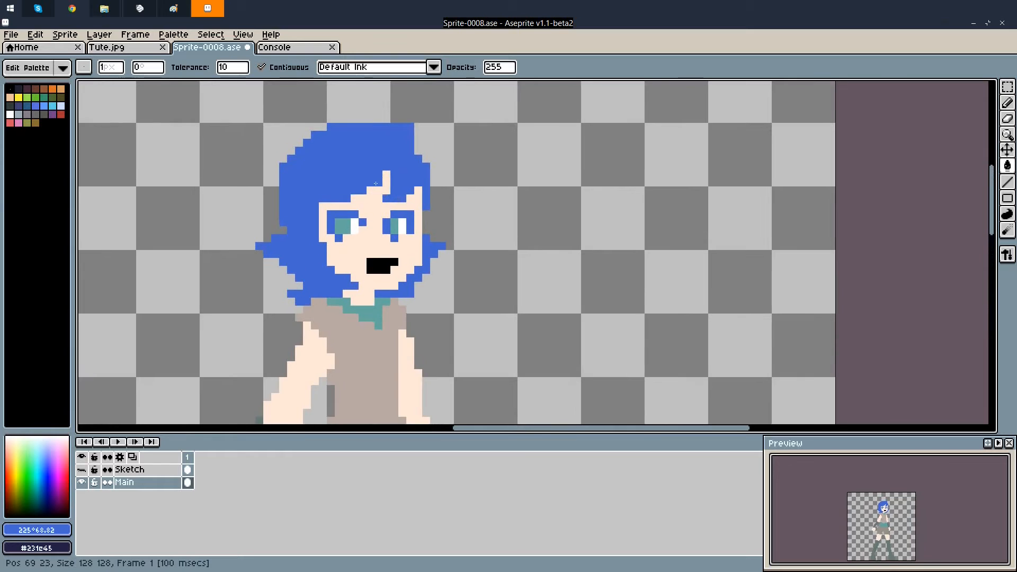
pyautogui.scroll(-6, 376, 183)
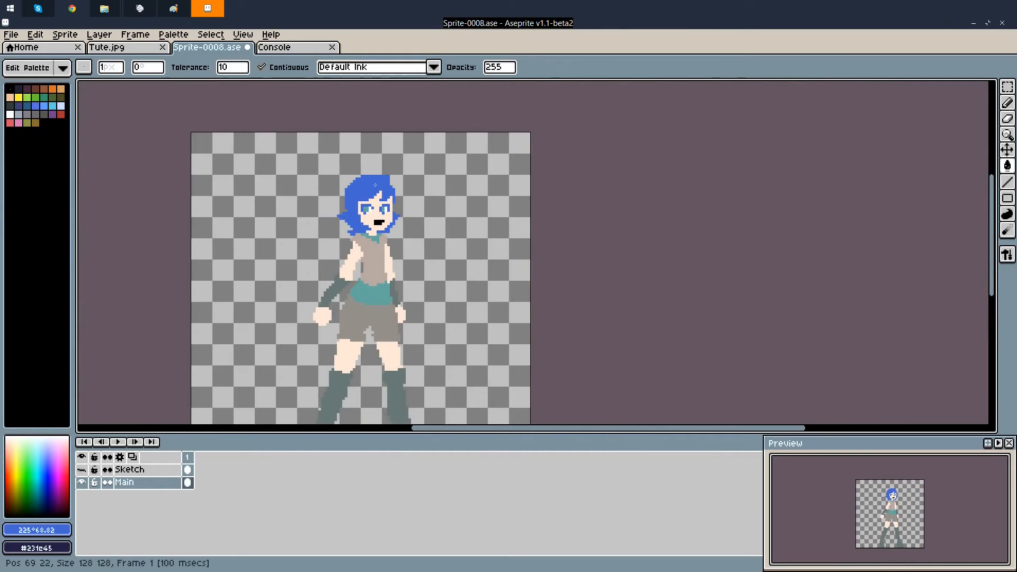
pyautogui.scroll(5, 376, 183)
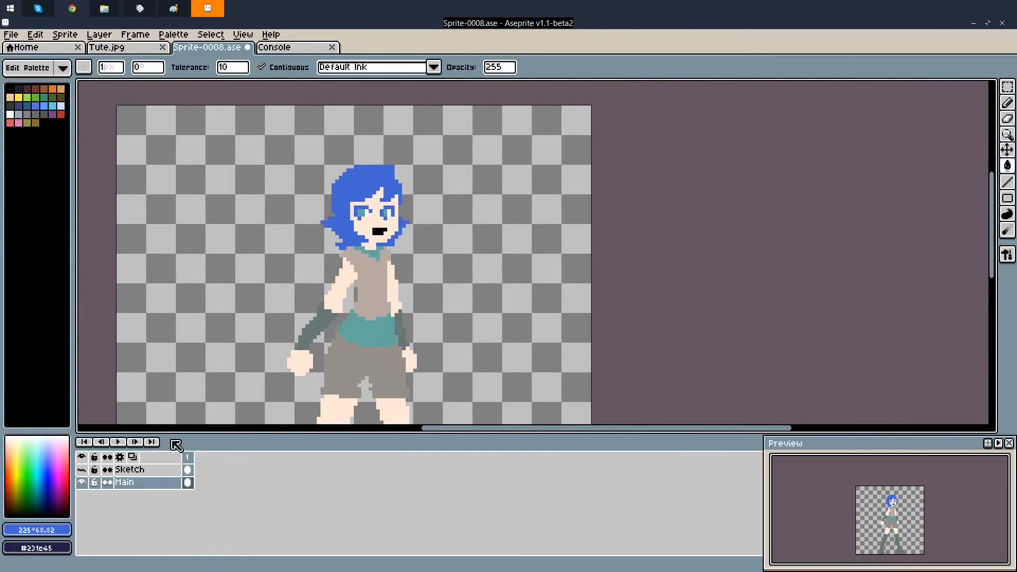
pyautogui.click(28, 543)
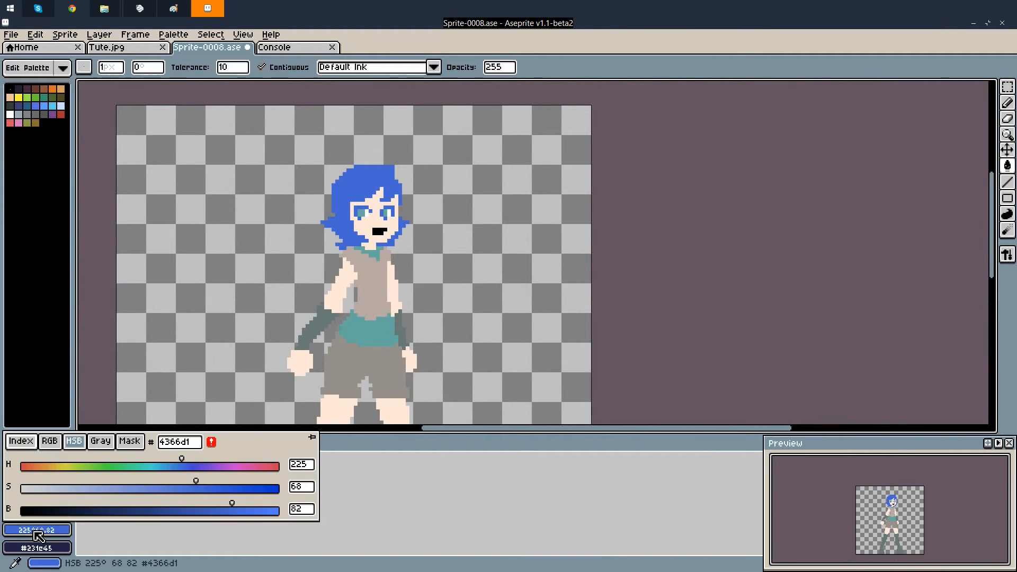
pyautogui.click(176, 468)
pyautogui.moveTo(173, 468); pyautogui.dragTo(202, 468)
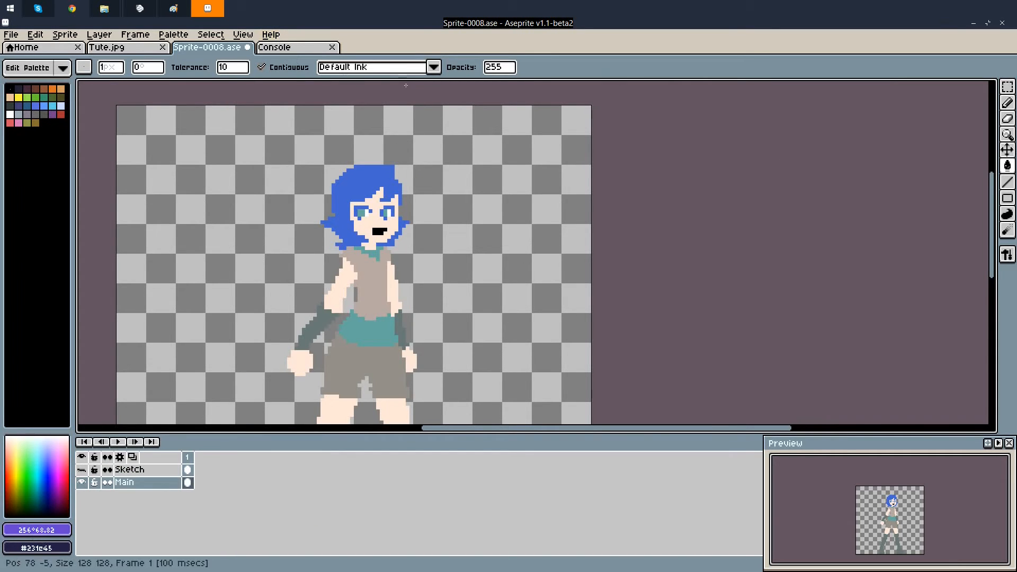
# Turn off contiguous filling and recolour the hair and eye outlines purple with the Paint Bucket
pyautogui.click(262, 67)
pyautogui.click(370, 171)
pyautogui.scroll(-4, 370, 171)
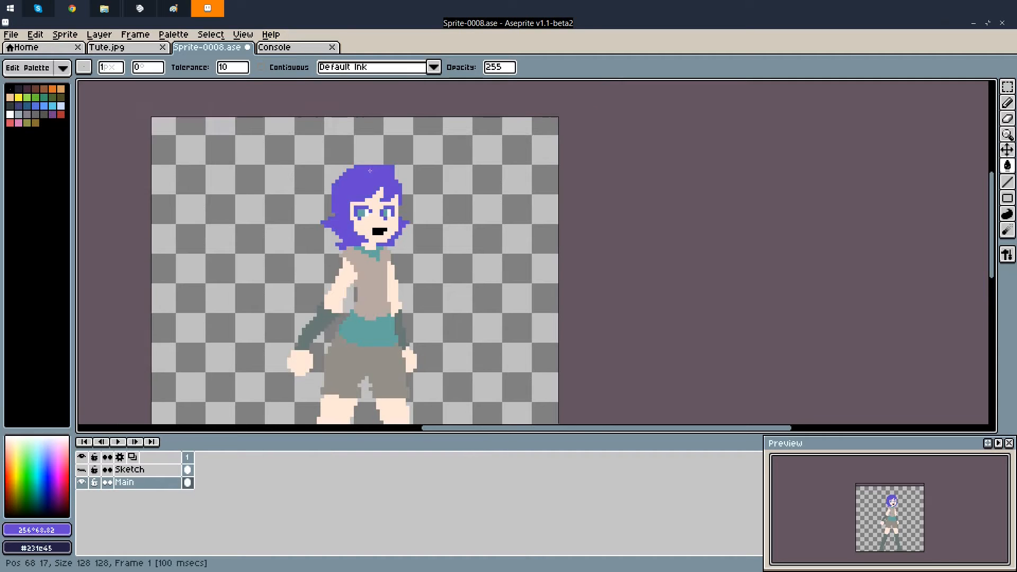
pyautogui.scroll(4, 369, 171)
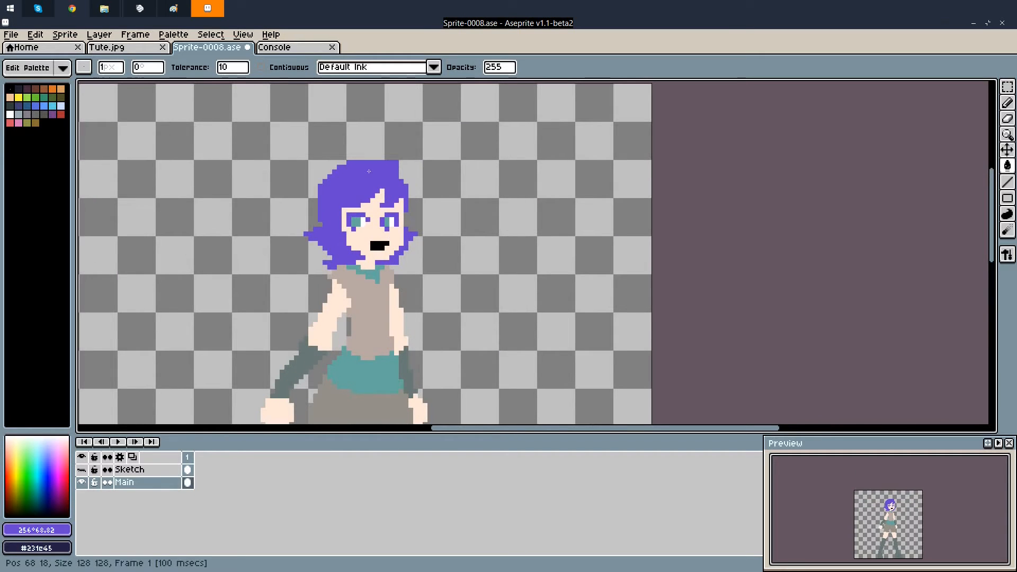
# Fill the black mouth with the palette's light red, index 28
pyautogui.click(11, 124)
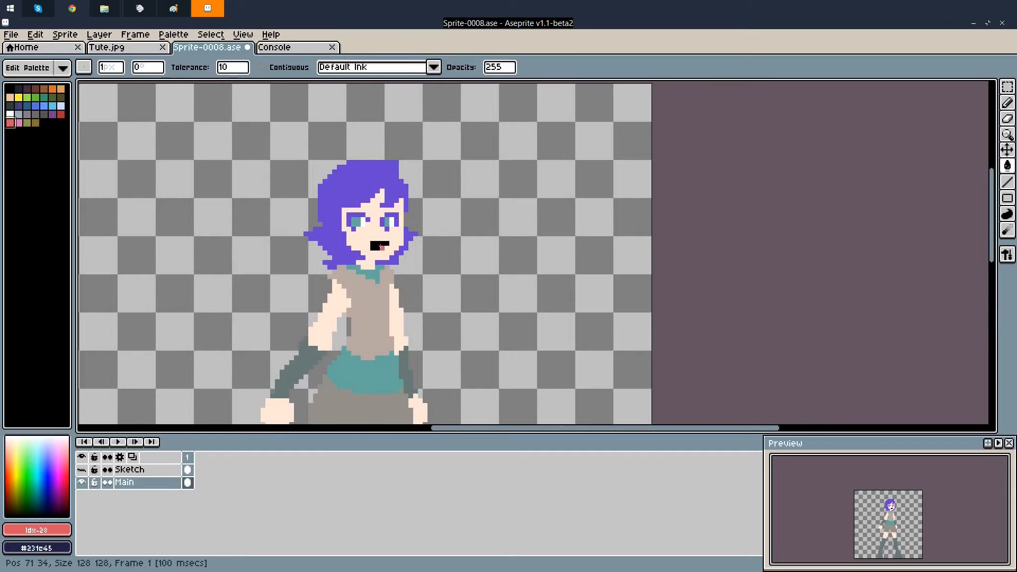
pyautogui.click(379, 246)
pyautogui.scroll(-4, 386, 191)
pyautogui.scroll(3, 386, 191)
pyautogui.scroll(1, 383, 176)
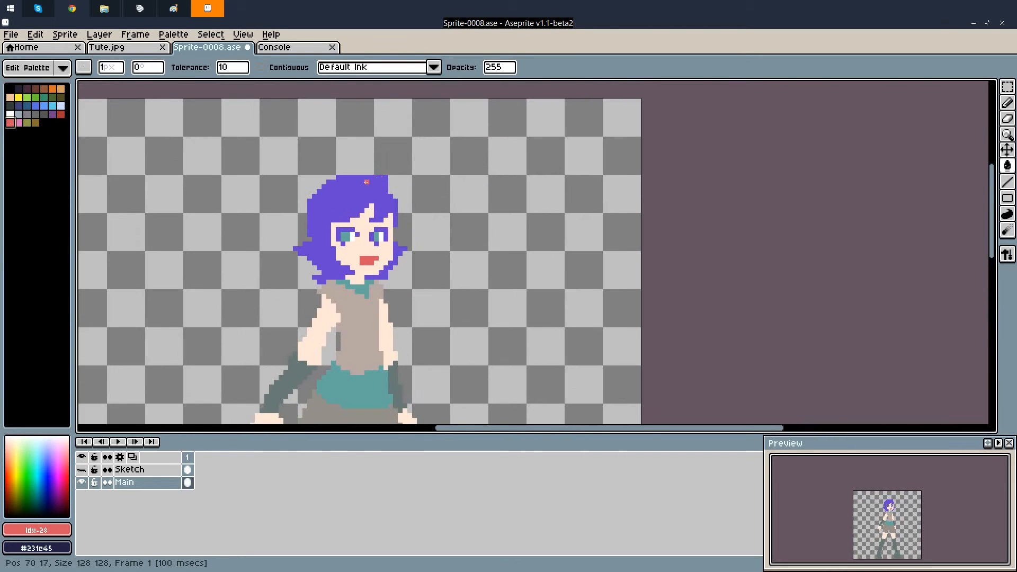
# Sample the face's skin colour #ffe7d9 and undo the Paint Bucket fill tried with it at the mouth
pyautogui.scroll(1, 354, 206)
pyautogui.keyDown('alt'); pyautogui.click(360, 274); pyautogui.keyUp('alt')
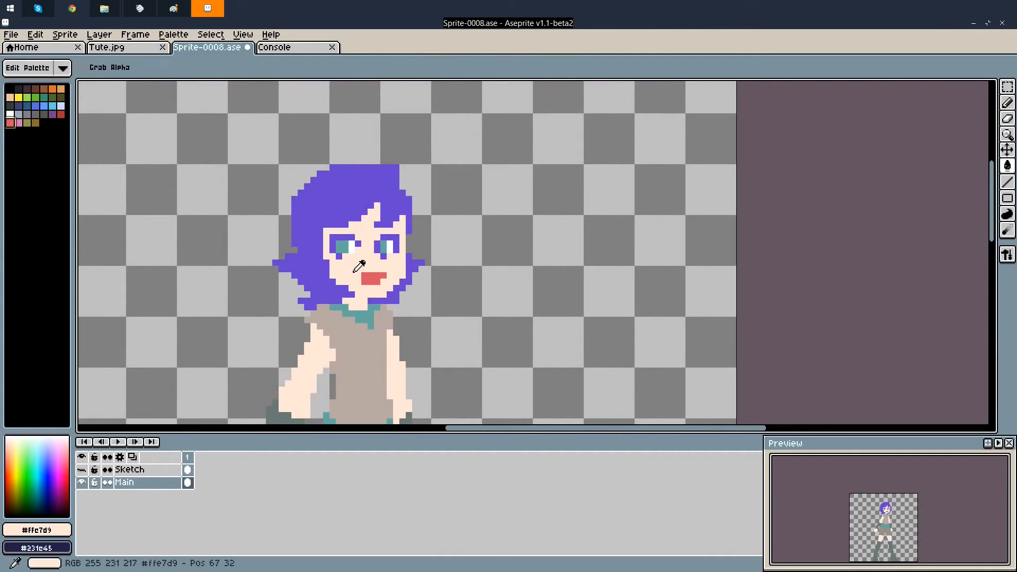
pyautogui.click(361, 274)
pyautogui.hotkey('ctrl', 'z')
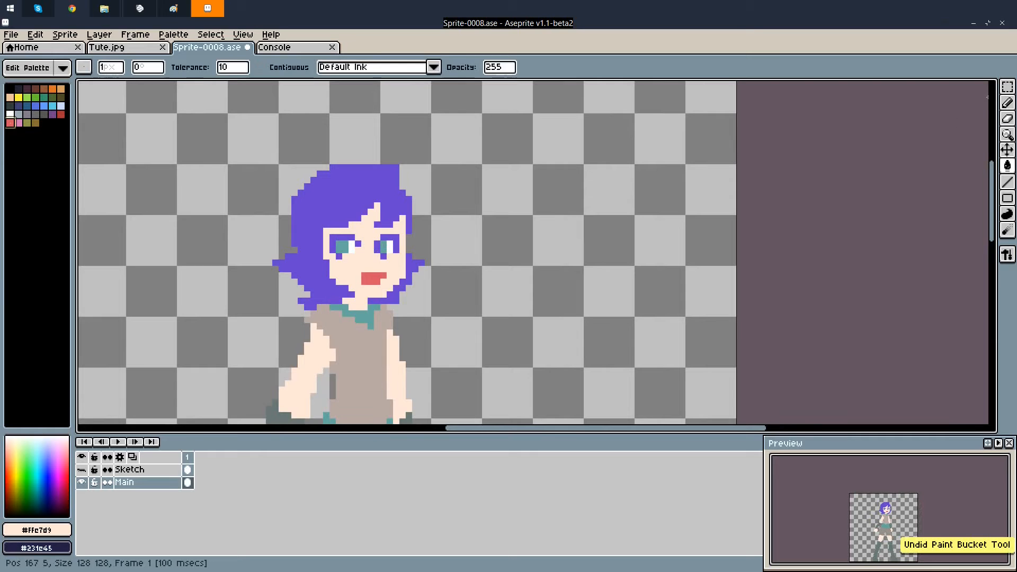
# Trim the red mouth's right edge with skin-coloured Pencil pixels, undoing the trim on its upper-left corner
pyautogui.click(1008, 102)
pyautogui.click(369, 276)
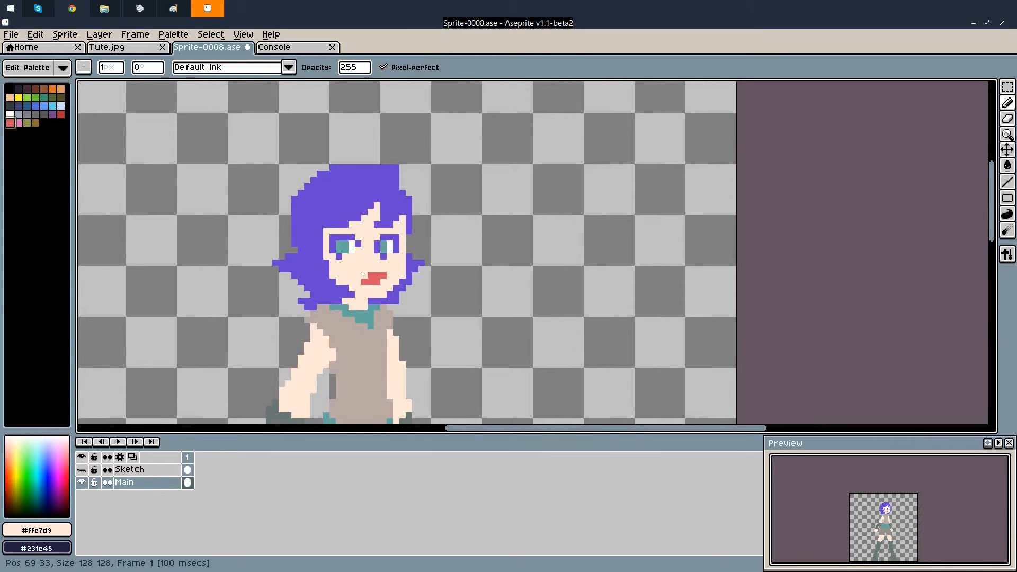
pyautogui.scroll(-2, 363, 273)
pyautogui.scroll(1, 371, 267)
pyautogui.hotkey('ctrl', 'z')
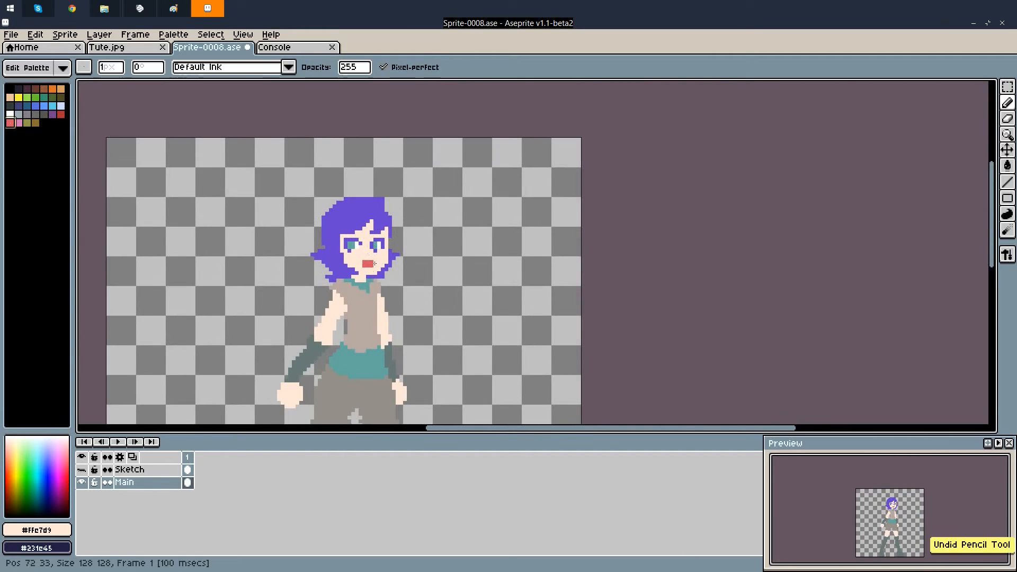
pyautogui.scroll(-4, 383, 188)
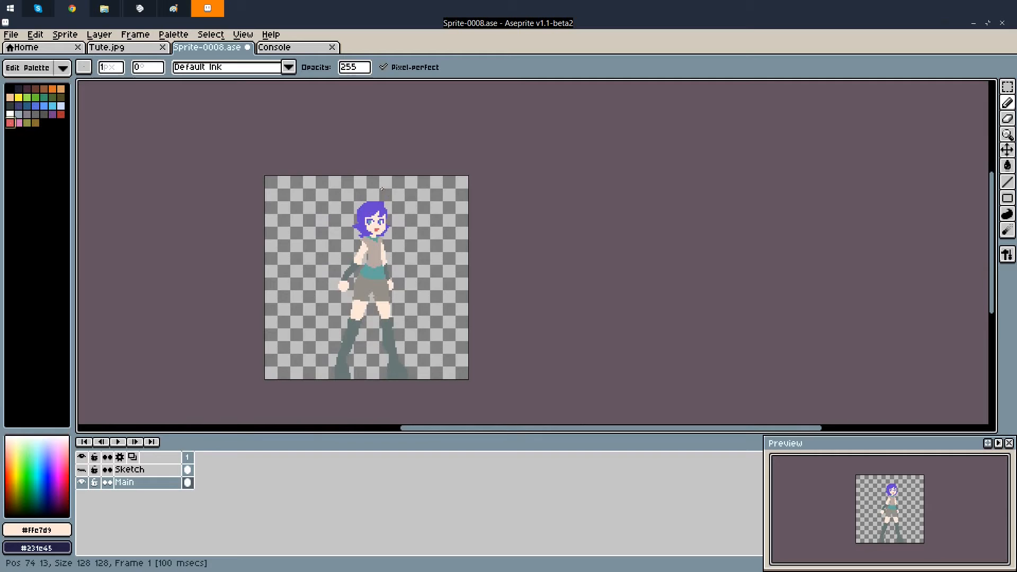
# Sample the hair's purple #6943d1 as the foreground colour
pyautogui.scroll(4, 381, 188)
pyautogui.press('alt')
pyautogui.keyDown('alt'); pyautogui.click(367, 219); pyautogui.keyUp('alt')
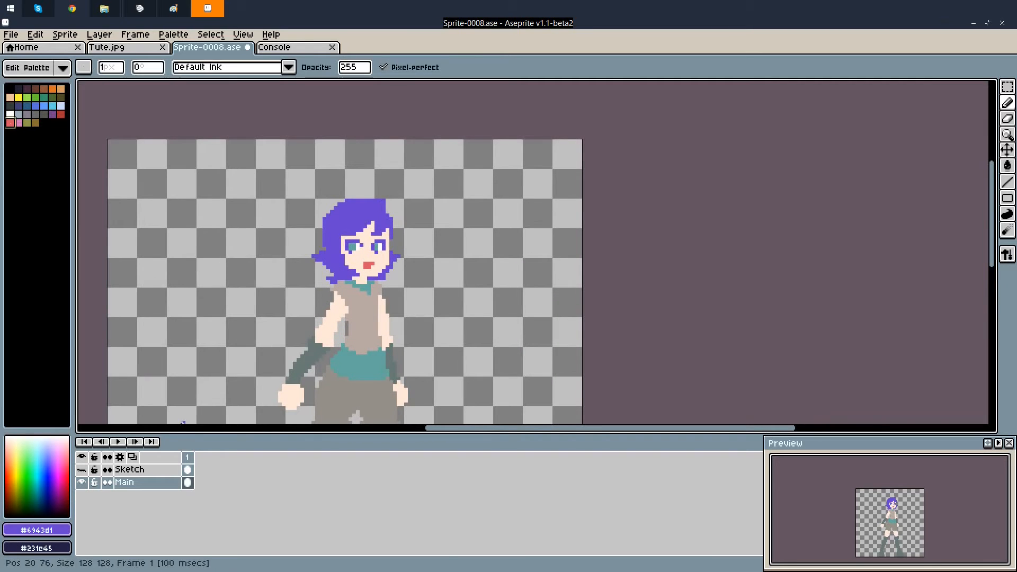
pyautogui.scroll(-3, 295, 189)
pyautogui.scroll(1, 295, 189)
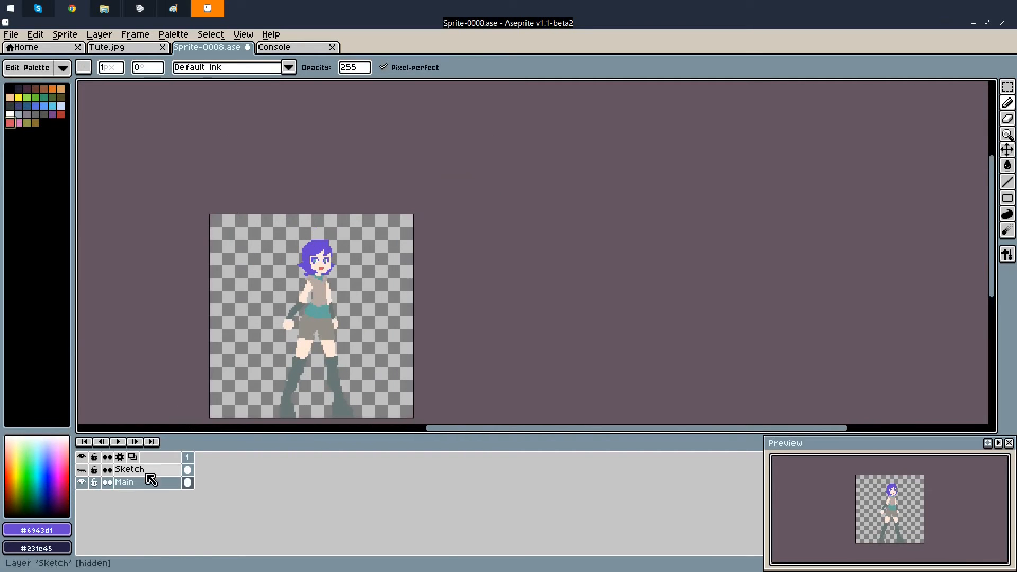
pyautogui.click(66, 529)
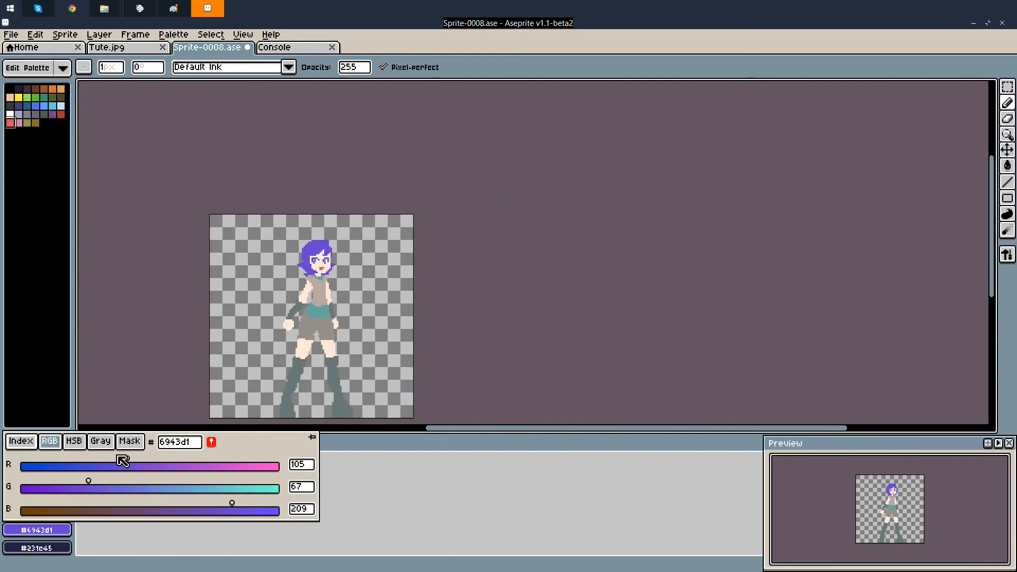
pyautogui.click(102, 442)
pyautogui.click(74, 440)
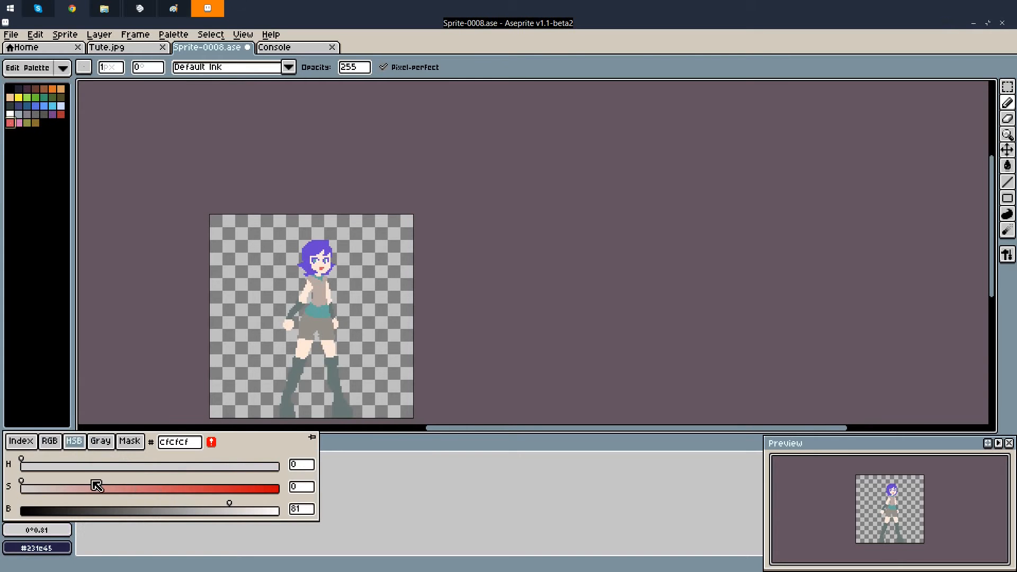
pyautogui.press('alt')
pyautogui.press('x')
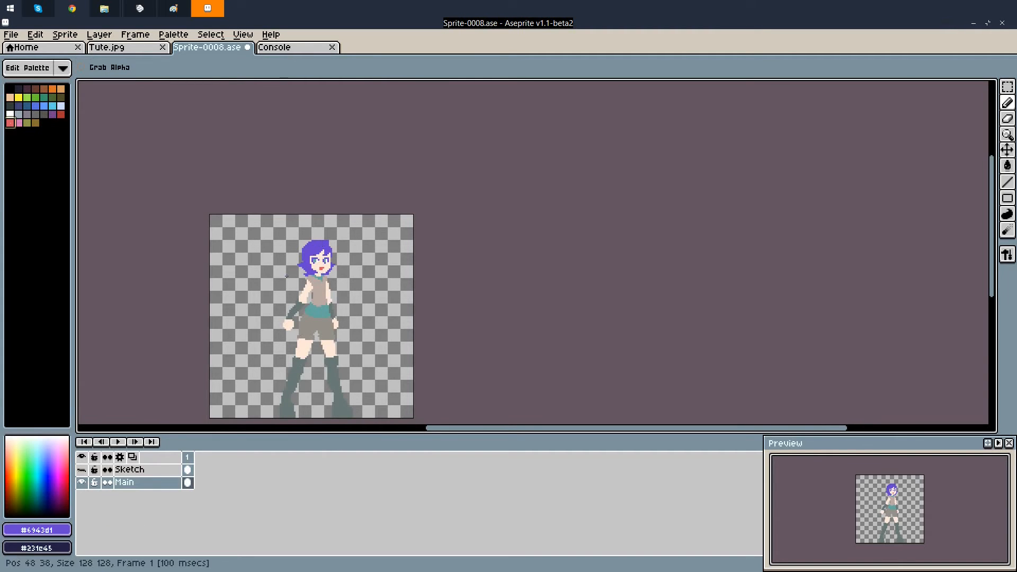
# Desaturate and darken the purple foreground colour to saturation 28 and brightness 27
pyautogui.click(48, 530)
pyautogui.moveTo(139, 490); pyautogui.dragTo(94, 487)
pyautogui.scroll(4, 331, 258)
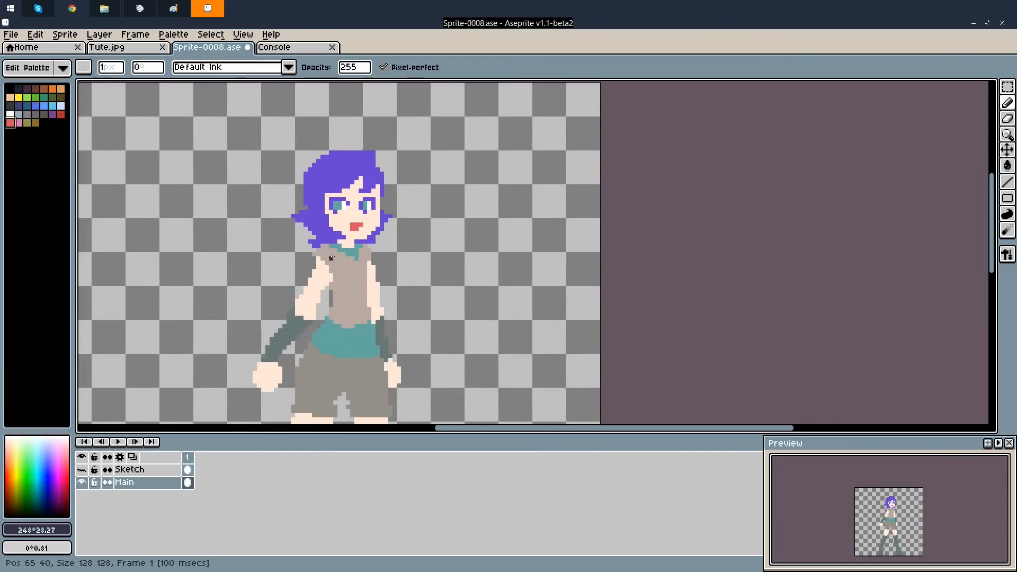
pyautogui.scroll(2, 331, 258)
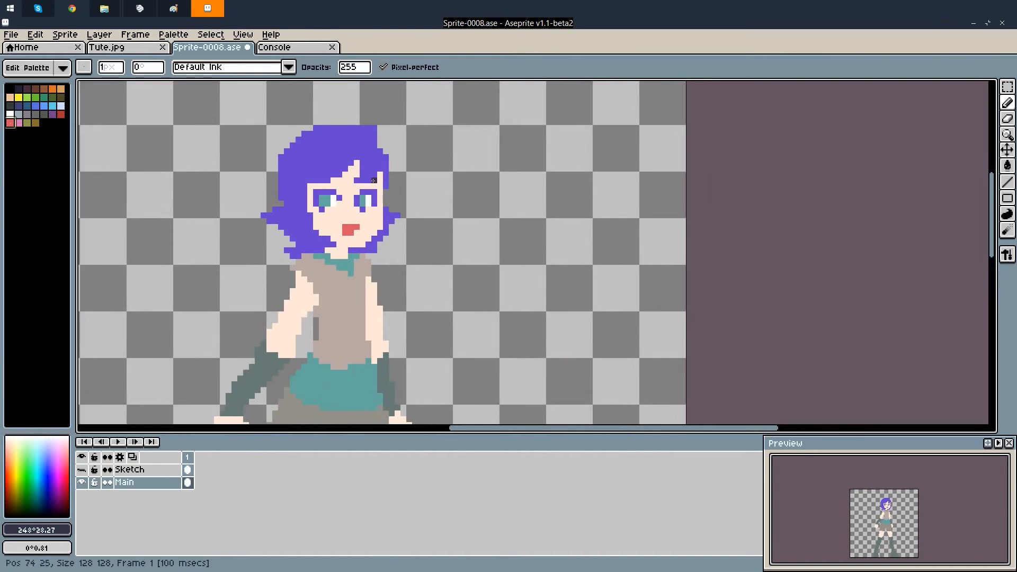
# Raise the foreground brightness to 58 and recolour the hair and eye outlines with the muted purple
pyautogui.click(27, 534)
pyautogui.moveTo(126, 509); pyautogui.dragTo(155, 510)
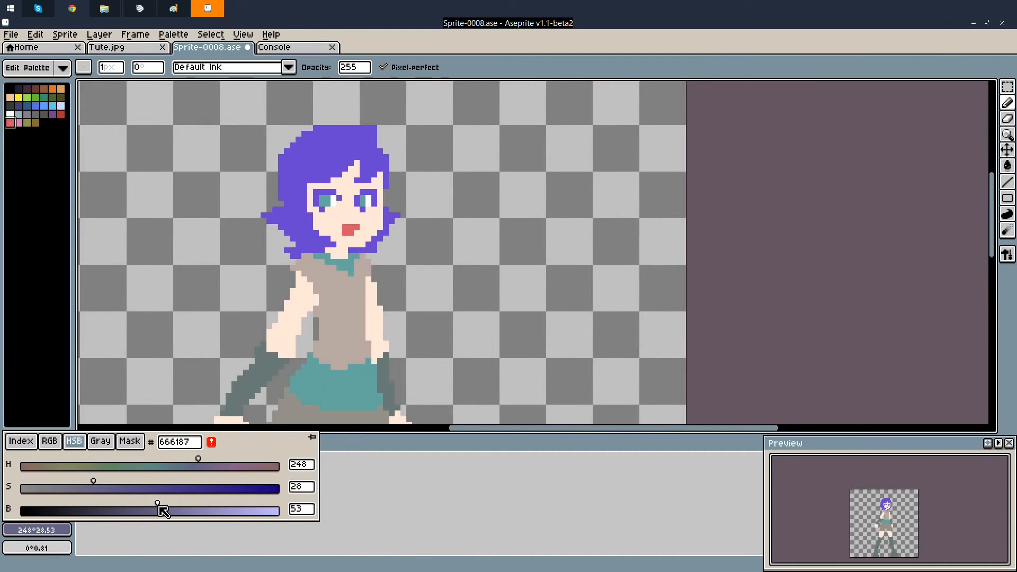
pyautogui.click(204, 377)
pyautogui.click(1007, 165)
pyautogui.click(349, 162)
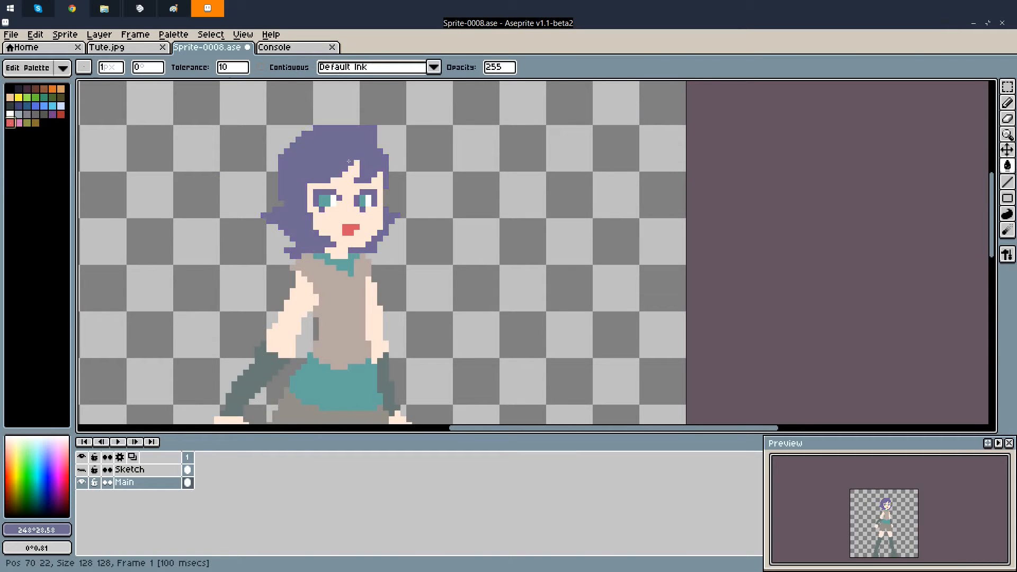
# Save Sprite-0008.ase and check the recoloured hair and face both close up and on the full figure
pyautogui.scroll(-4, 349, 162)
pyautogui.hotkey('ctrl', 's')
pyautogui.scroll(3, 342, 207)
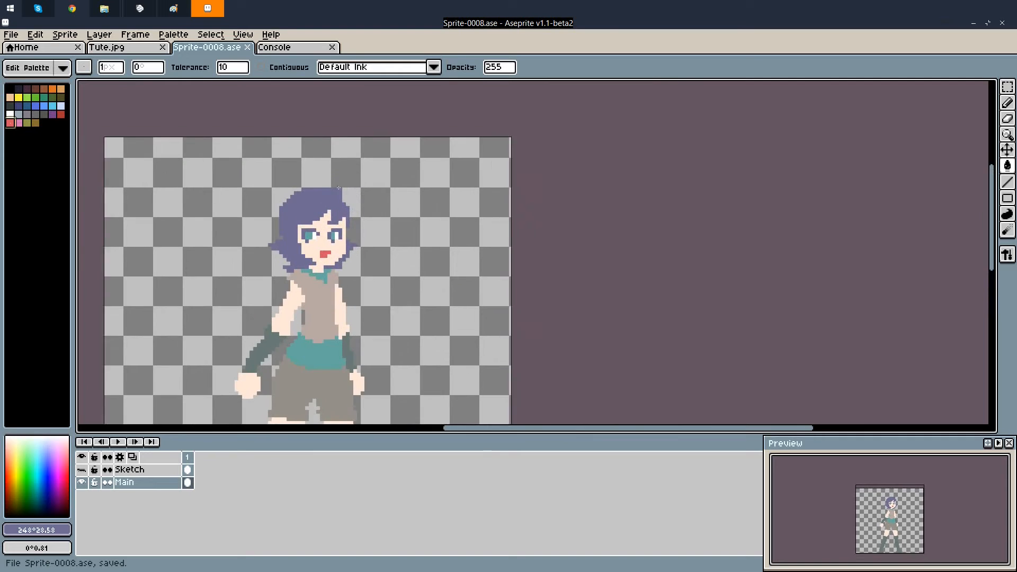
pyautogui.scroll(-3, 339, 188)
pyautogui.scroll(2, 341, 138)
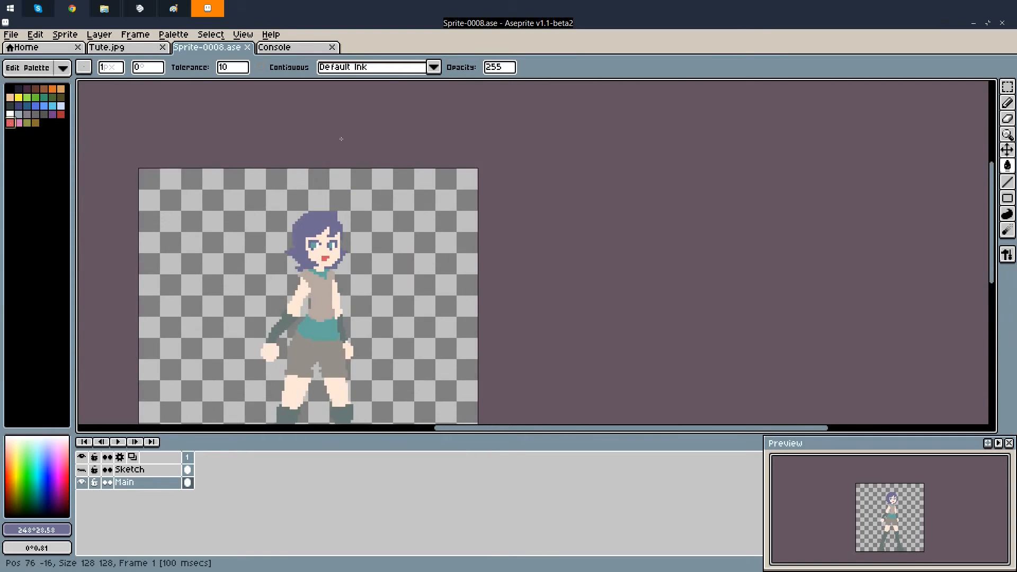
pyautogui.scroll(3, 327, 219)
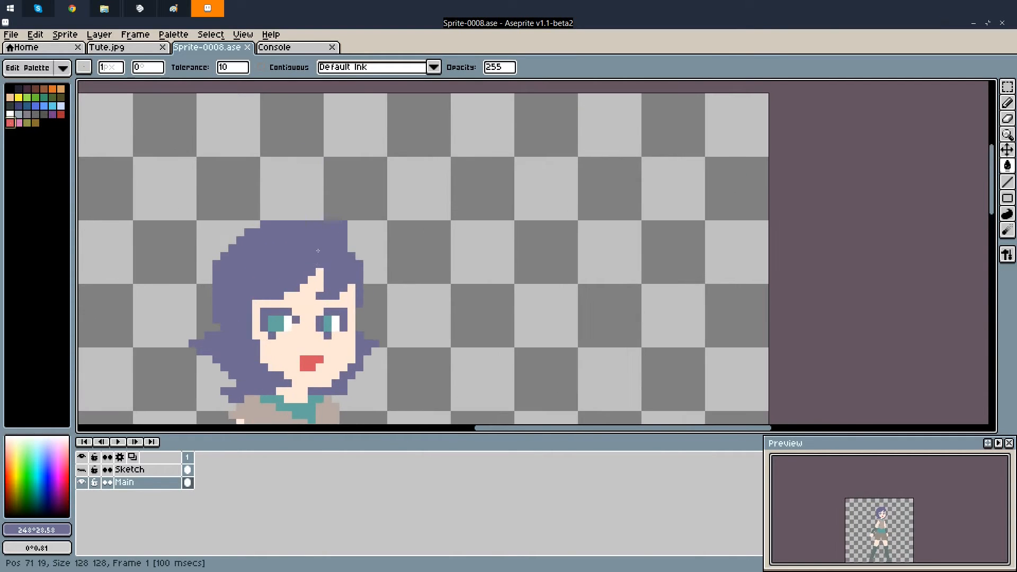
pyautogui.scroll(-2, 318, 251)
pyautogui.scroll(3, 315, 297)
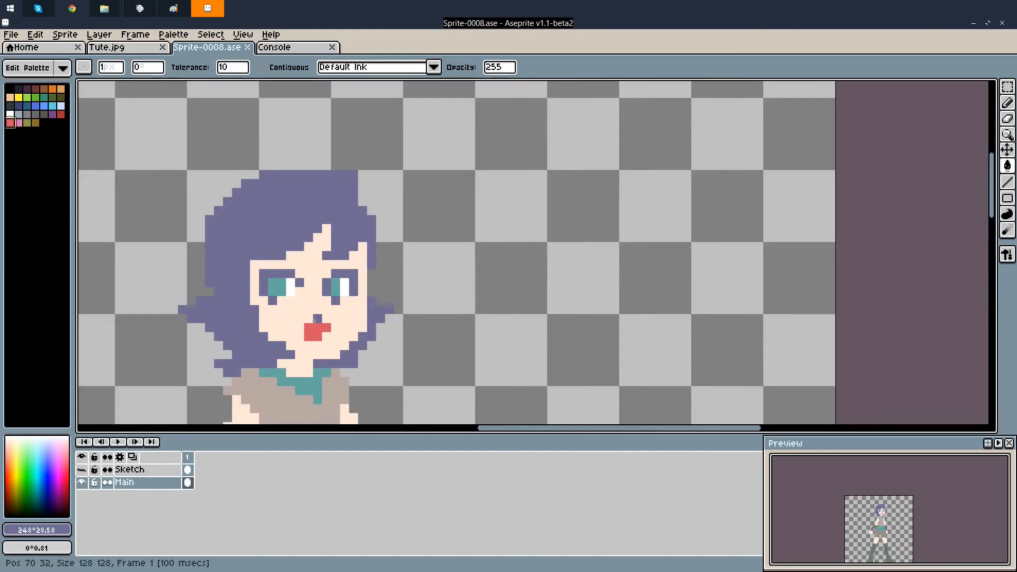
pyautogui.scroll(-5, 315, 233)
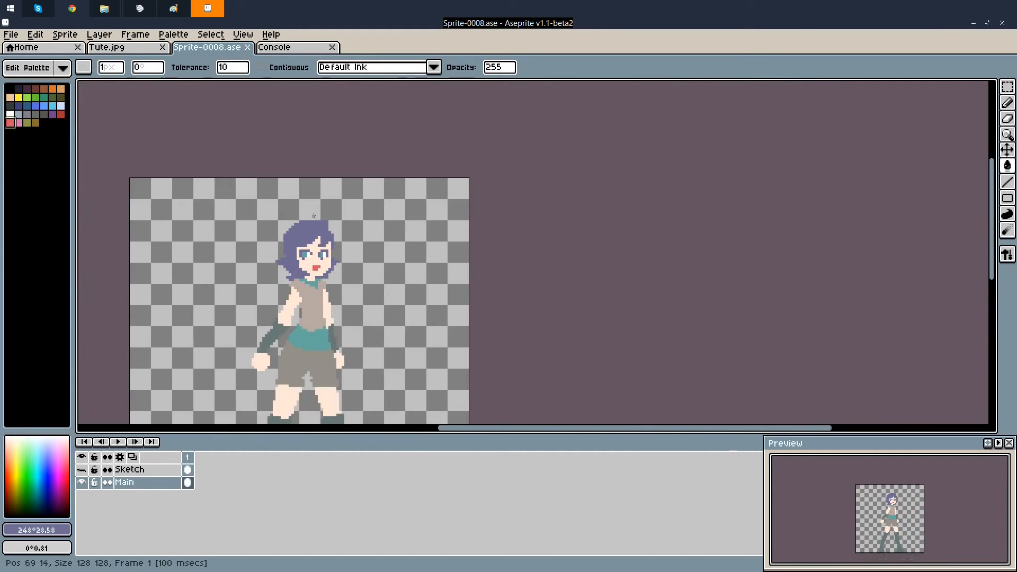
pyautogui.scroll(-2, 314, 216)
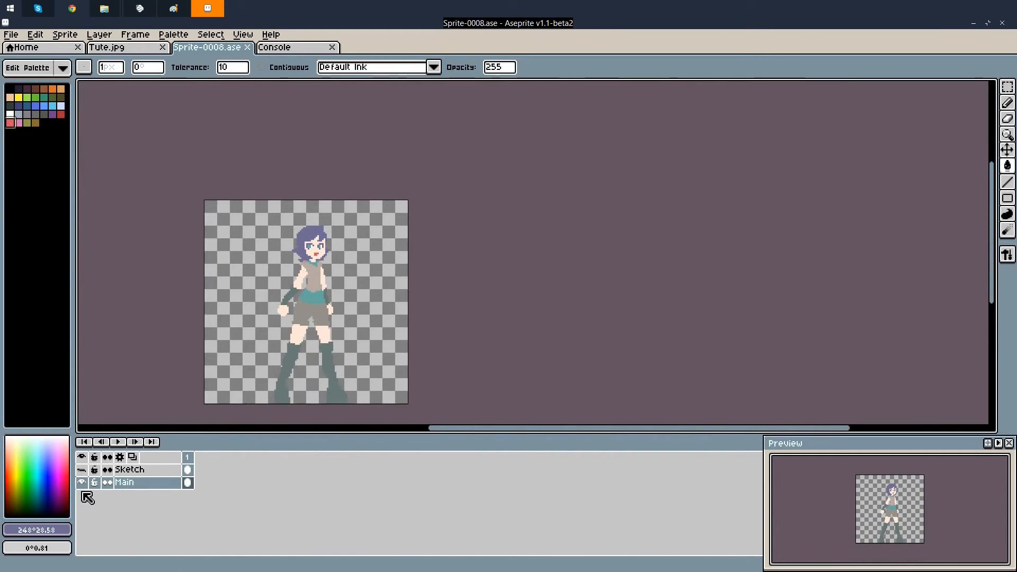
pyautogui.hotkey('ctrl', 's')
pyautogui.scroll(3, 245, 291)
pyautogui.scroll(-3, 309, 277)
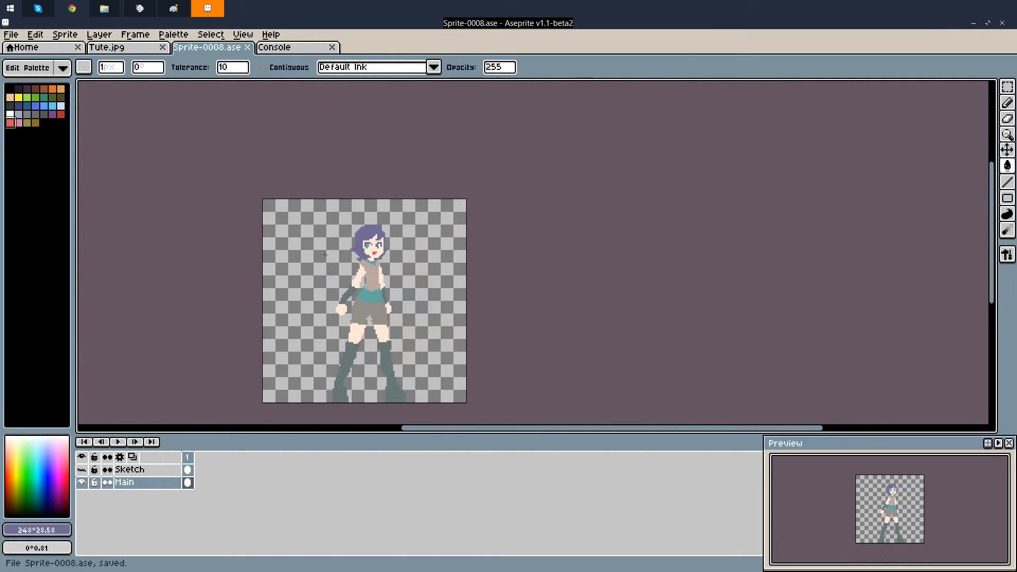
pyautogui.scroll(2, 363, 336)
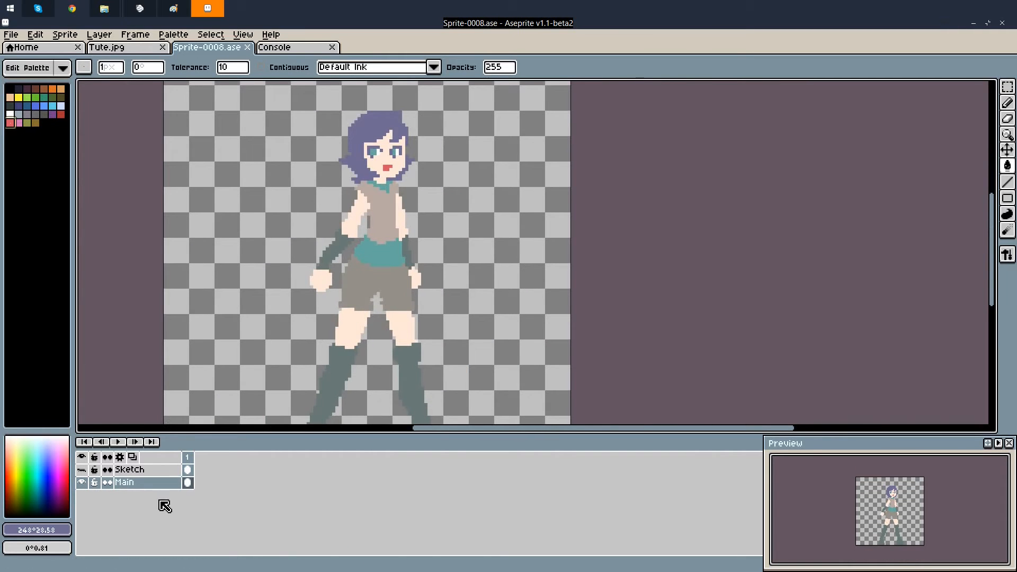
# Show the Sketch layer and add a new layer above it
pyautogui.click(82, 469)
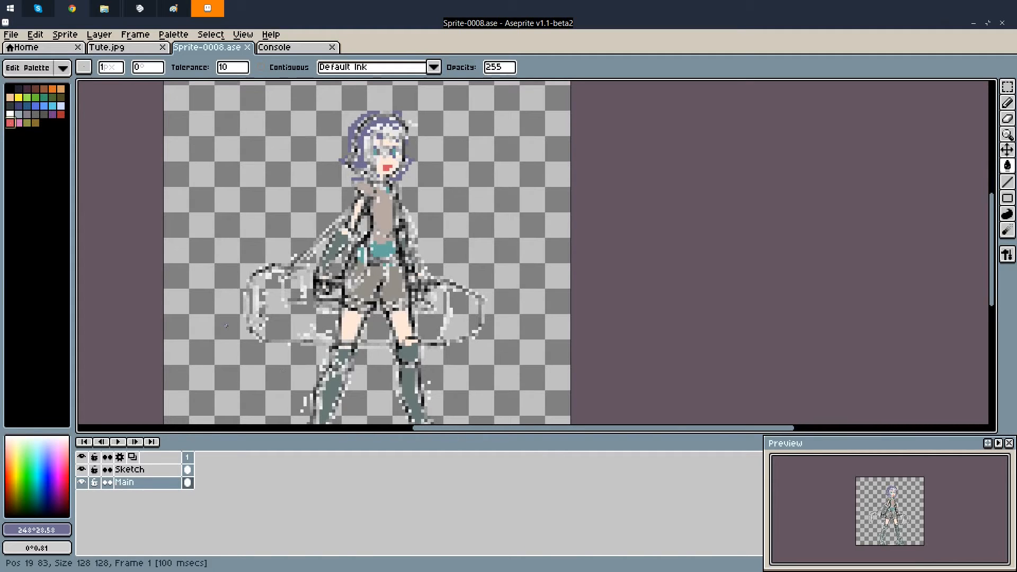
pyautogui.rightClick(136, 470)
pyautogui.click(152, 492)
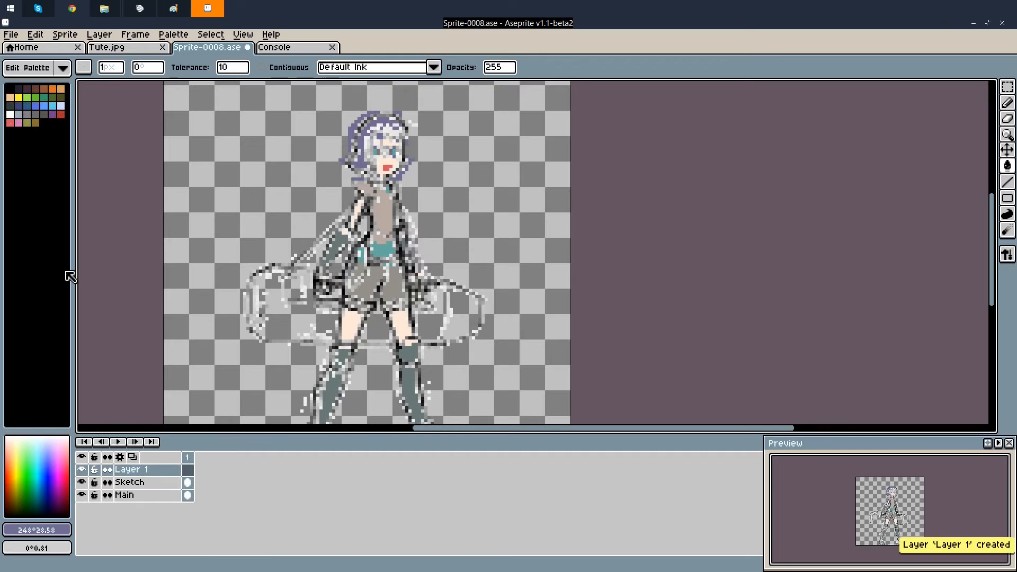
# Outline the large rounded bag across the hips on the new layer, following the sketch with lines in the palette's green index 11
pyautogui.click(52, 99)
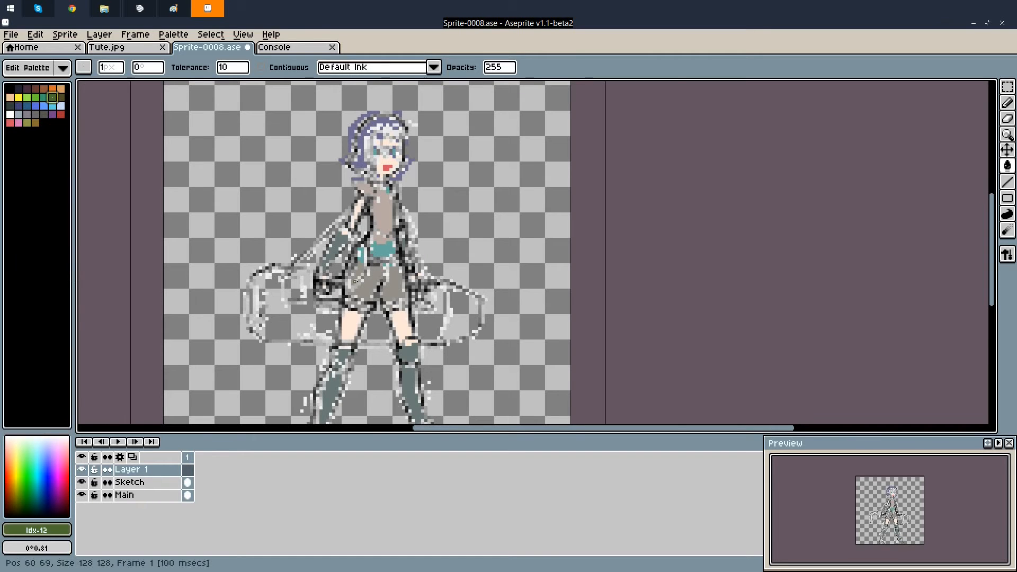
pyautogui.scroll(1, 360, 299)
pyautogui.click(1010, 194)
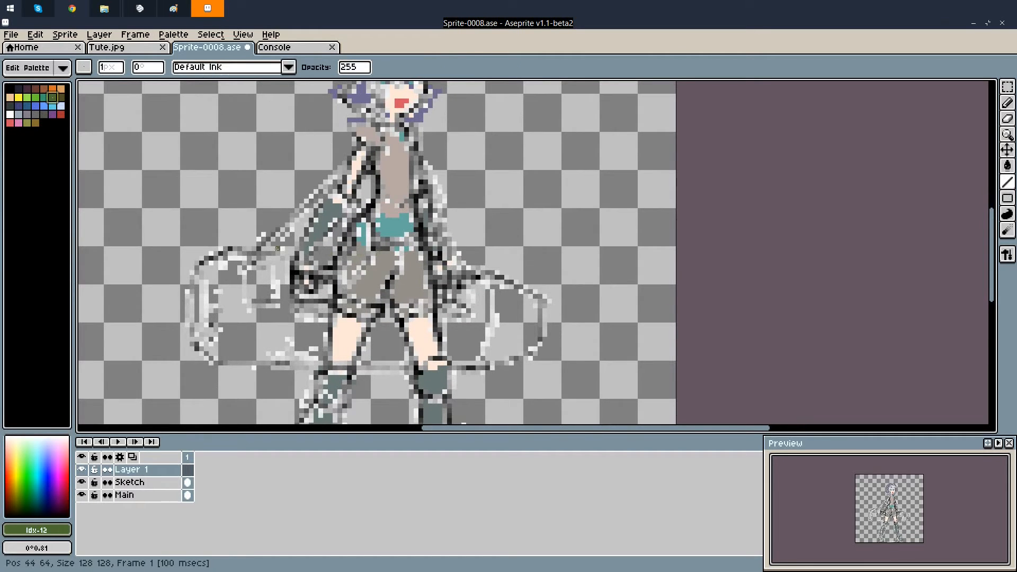
pyautogui.moveTo(225, 249); pyautogui.dragTo(486, 272)
pyautogui.hotkey('ctrl', 'z')
pyautogui.click(44, 97)
pyautogui.moveTo(488, 273)
pyautogui.mouseDown()
pyautogui.moveTo(544, 300)
pyautogui.moveTo(549, 334)
pyautogui.moveTo(498, 366)
pyautogui.mouseUp()
pyautogui.moveTo(488, 368)
pyautogui.mouseDown()
pyautogui.moveTo(216, 369)
pyautogui.moveTo(189, 344)
pyautogui.mouseUp()
pyautogui.moveTo(221, 250)
pyautogui.mouseDown()
pyautogui.moveTo(188, 284)
pyautogui.moveTo(183, 340)
pyautogui.mouseUp()
pyautogui.press('b')
pyautogui.moveTo(192, 287)
pyautogui.mouseDown()
pyautogui.moveTo(188, 339)
pyautogui.moveTo(228, 286)
pyautogui.mouseUp()
# Fill the inside of the bag outline with the same green
pyautogui.scroll(-1, 184, 337)
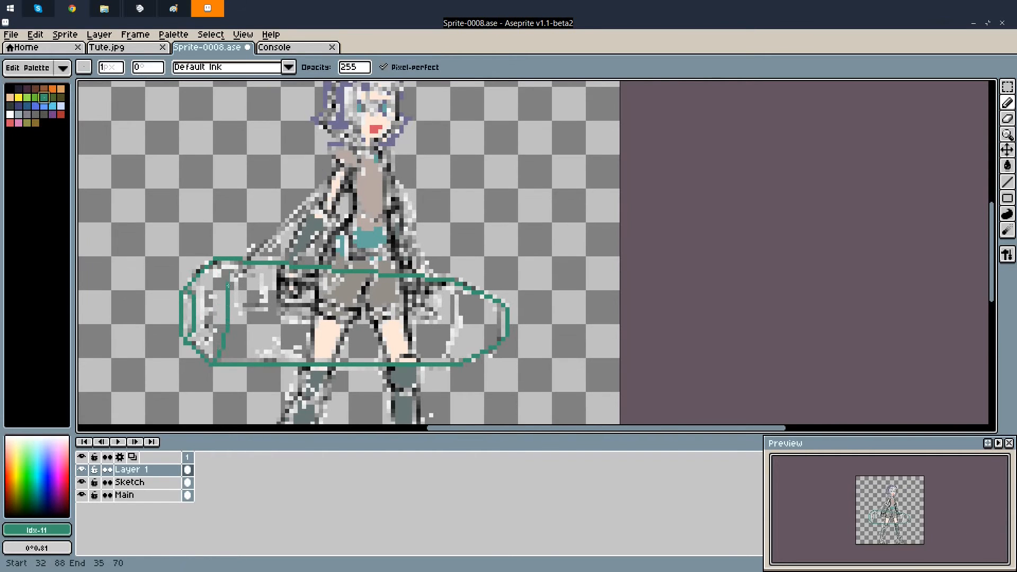
pyautogui.scroll(2, 238, 281)
pyautogui.scroll(-3, 371, 221)
pyautogui.press('g')
pyautogui.click(329, 281)
# Hide the Sketch layer and draw green straps from both shoulders down to the bag with the Line tool
pyautogui.scroll(3, 329, 273)
pyautogui.click(1007, 182)
pyautogui.click(81, 483)
pyautogui.moveTo(286, 311); pyautogui.dragTo(411, 205)
pyautogui.moveTo(480, 204); pyautogui.dragTo(533, 330)
pyautogui.moveTo(480, 220); pyautogui.dragTo(528, 329)
# Move Layer 1 below the Main layer so the bag sits behind the character, and check the whole figure
pyautogui.moveTo(132, 470); pyautogui.dragTo(133, 500)
pyautogui.scroll(-7, 263, 320)
pyautogui.scroll(6, 283, 321)
pyautogui.scroll(-6, 284, 321)
pyautogui.scroll(5, 285, 321)
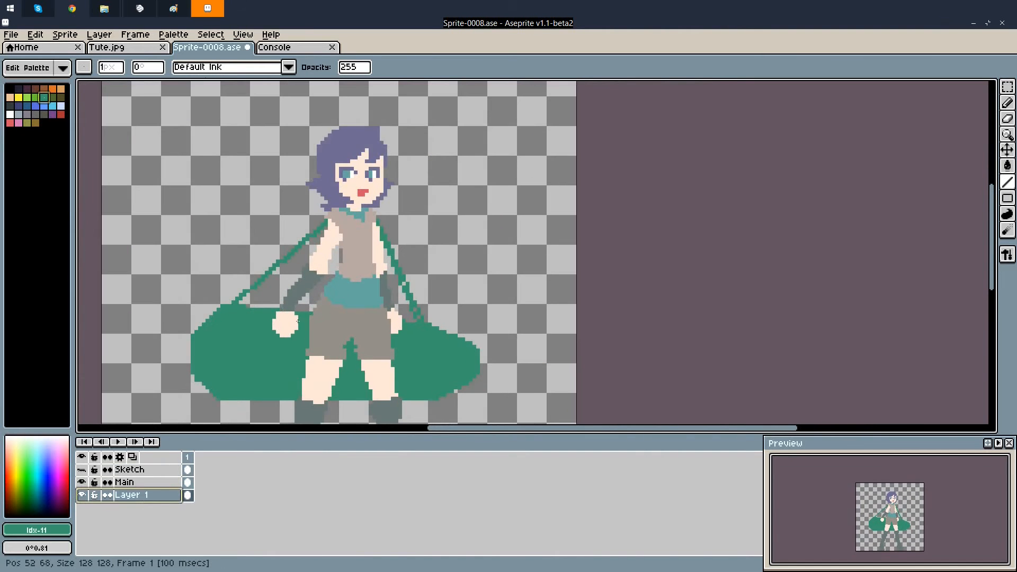
pyautogui.scroll(-2, 268, 359)
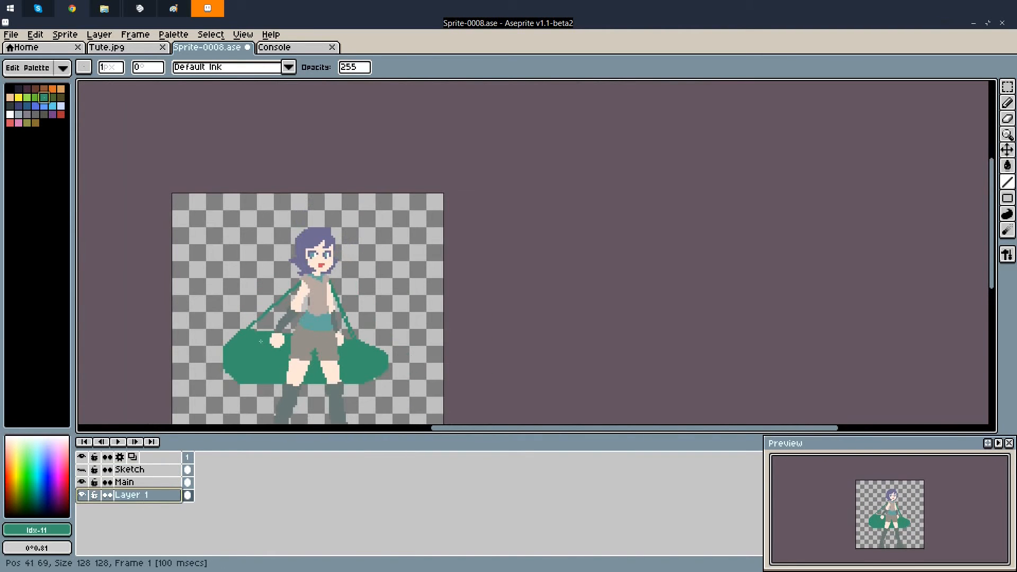
pyautogui.scroll(3, 261, 342)
# On the Main layer, touch up the upper edges of the arm gloves with Pencil pixels in the sampled grey #697875
pyautogui.keyDown('alt'); pyautogui.click(267, 306); pyautogui.keyUp('alt')
pyautogui.click(1001, 108)
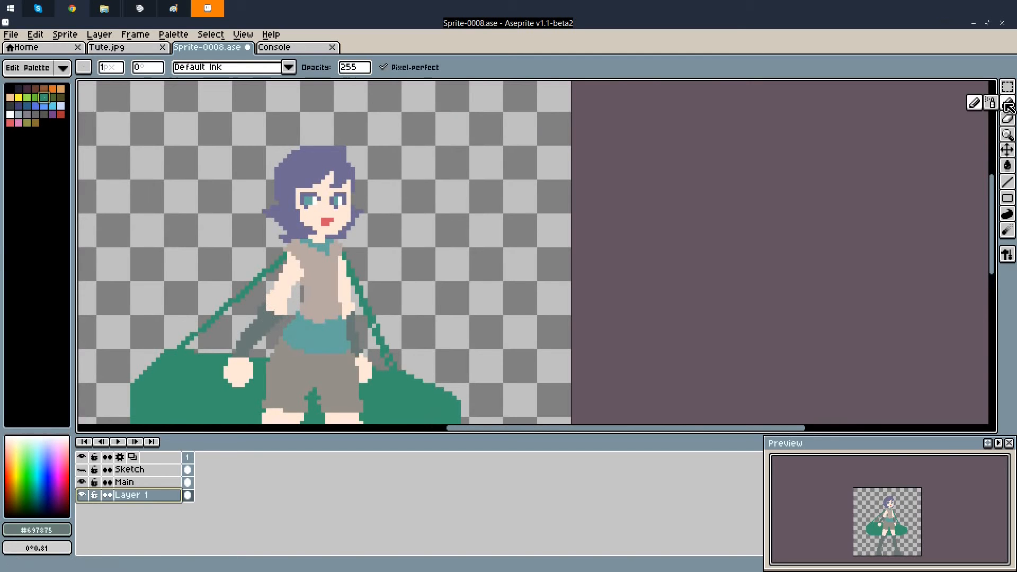
pyautogui.click(148, 482)
pyautogui.scroll(1, 298, 295)
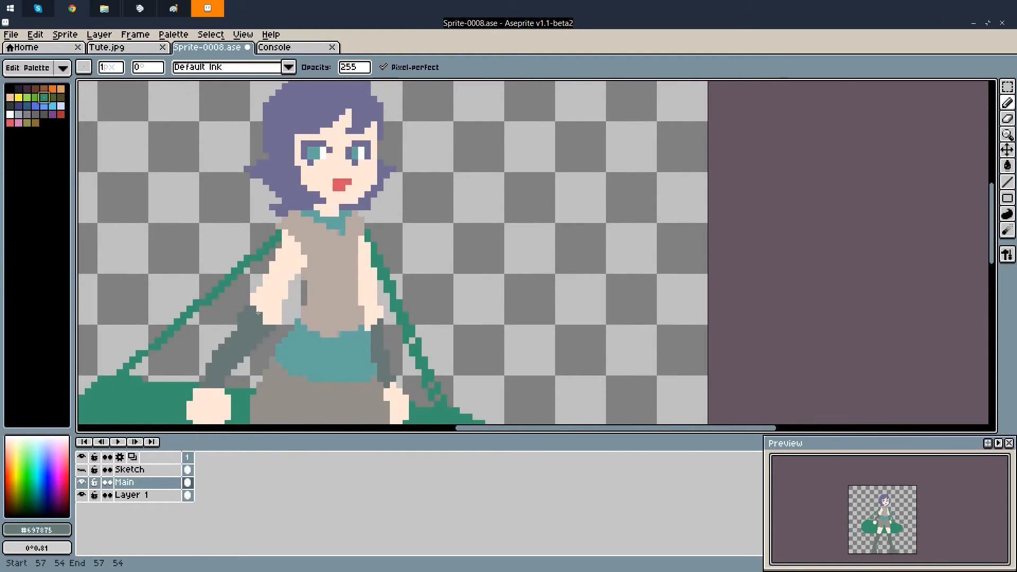
pyautogui.scroll(1, 367, 321)
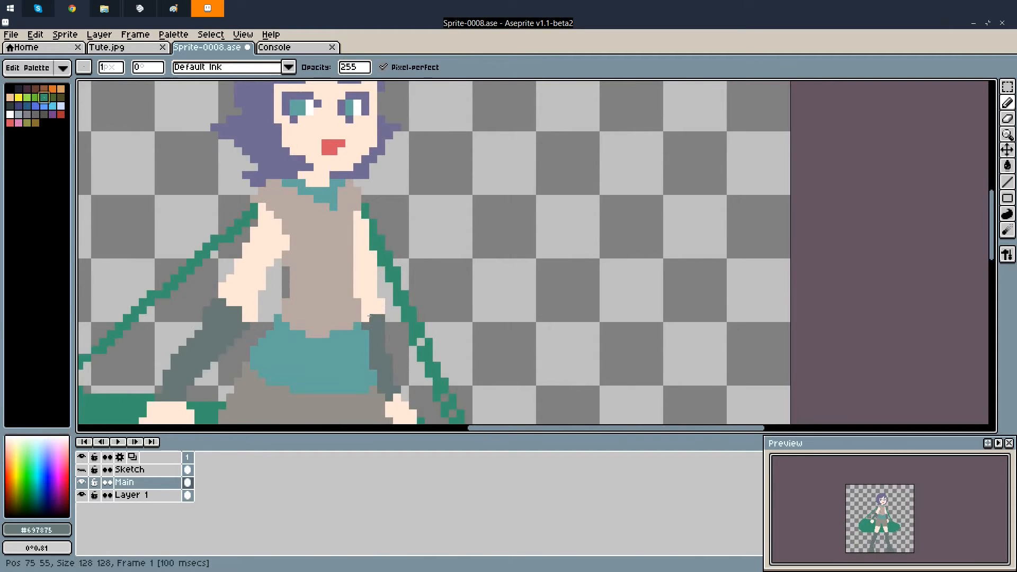
pyautogui.moveTo(376, 311); pyautogui.dragTo(380, 311)
pyautogui.scroll(-5, 396, 230)
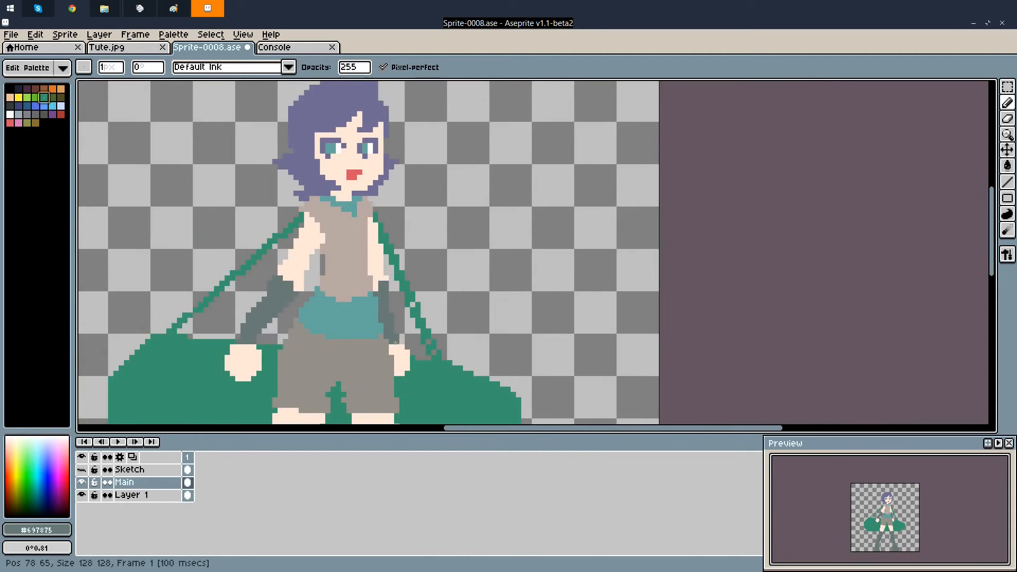
pyautogui.scroll(3, 396, 341)
pyautogui.keyDown('alt'); pyautogui.click(401, 338); pyautogui.keyUp('alt')
pyautogui.scroll(-1, 389, 316)
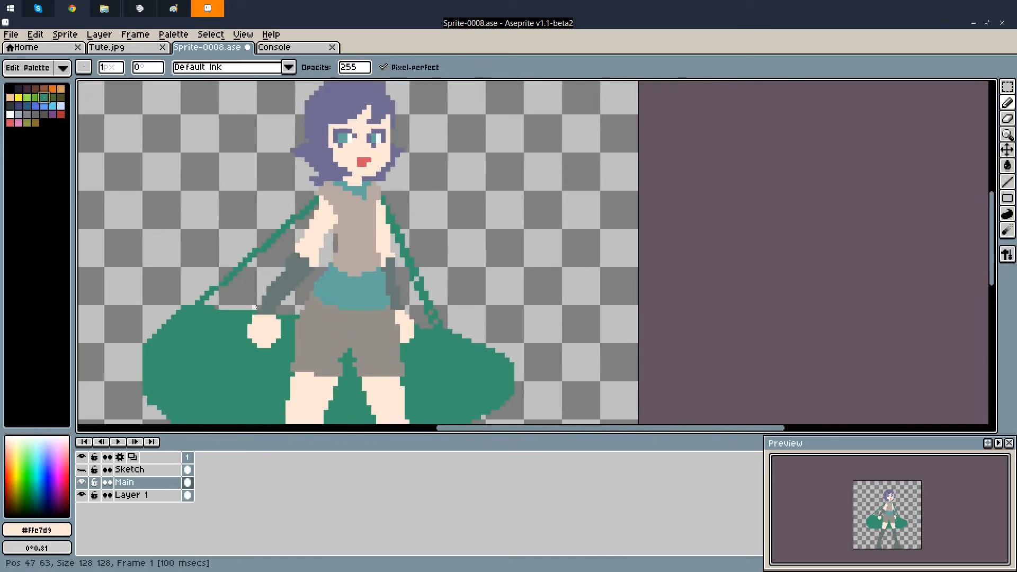
pyautogui.scroll(1, 264, 315)
pyautogui.hotkey('ctrl', 'z')
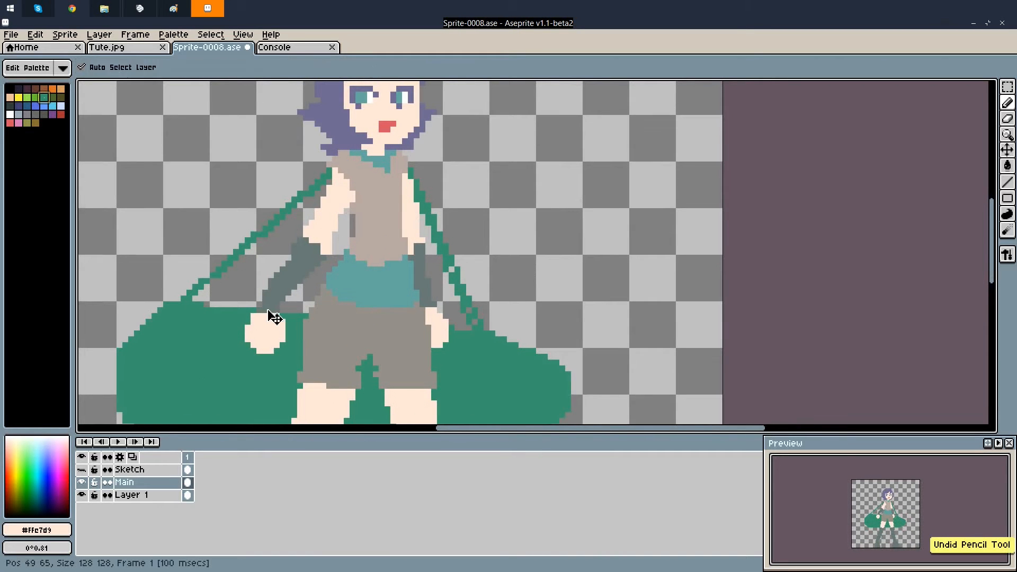
# Resample the glove grey #697875 and touch up the glove ends at the wrists with the Pencil
pyautogui.keyDown('alt'); pyautogui.click(266, 303); pyautogui.keyUp('alt')
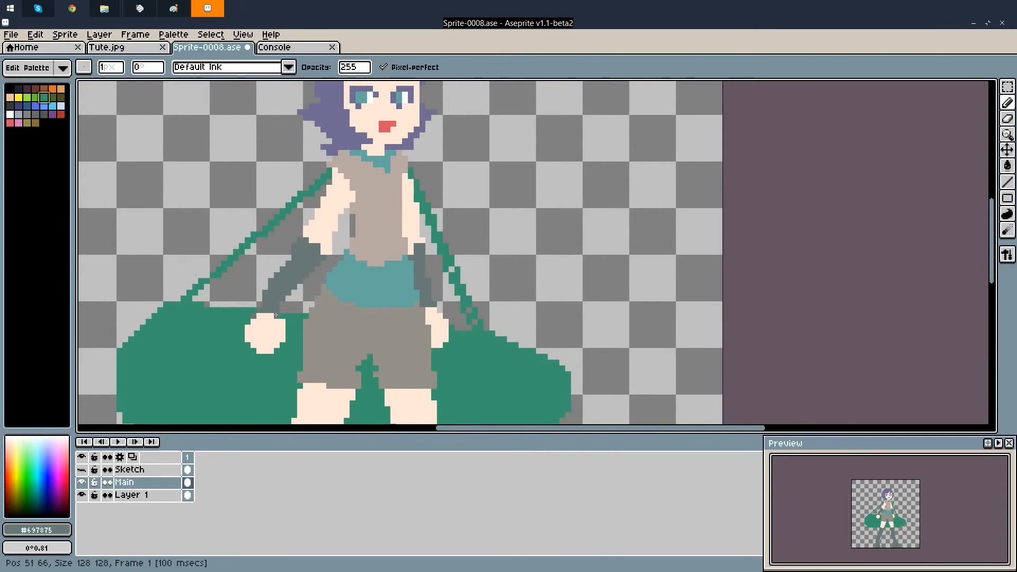
pyautogui.scroll(-2, 399, 286)
pyautogui.scroll(2, 411, 265)
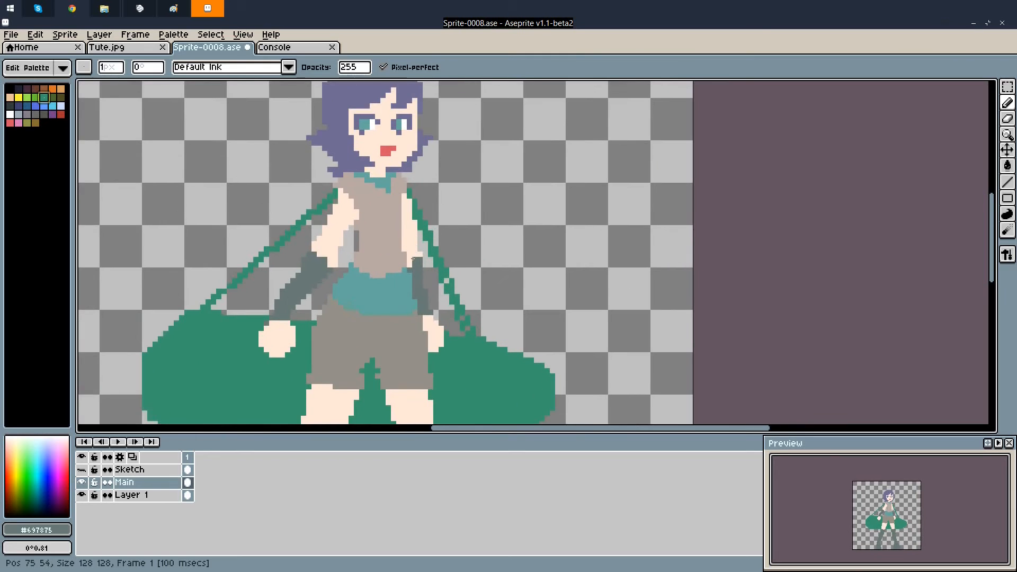
pyautogui.scroll(-4, 411, 266)
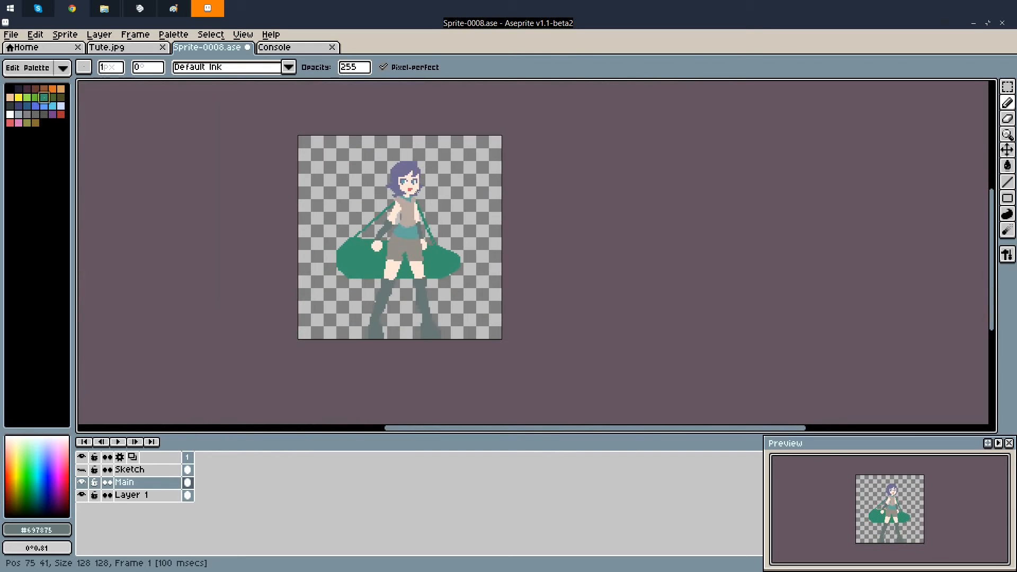
pyautogui.scroll(4, 408, 203)
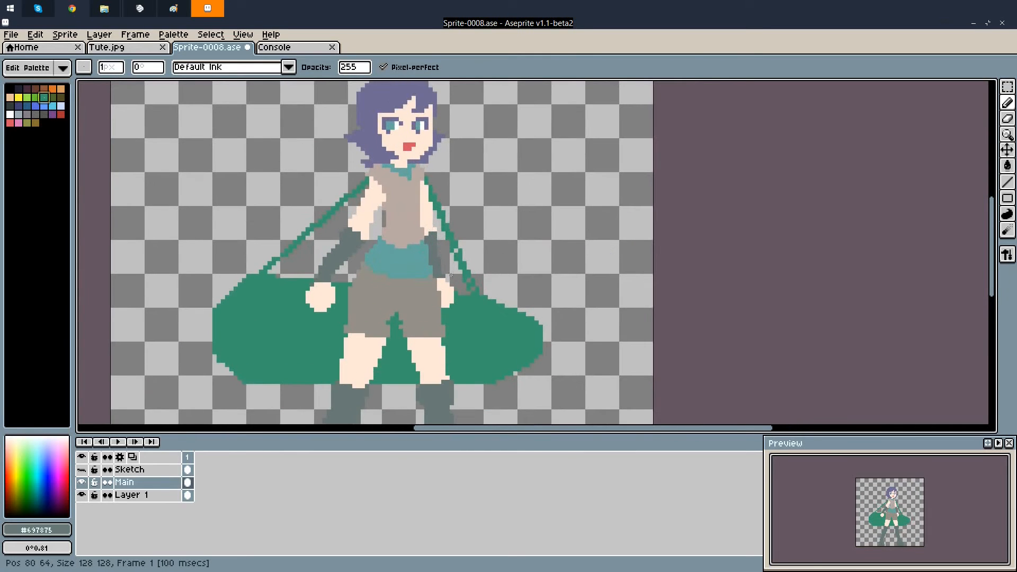
pyautogui.scroll(1, 451, 275)
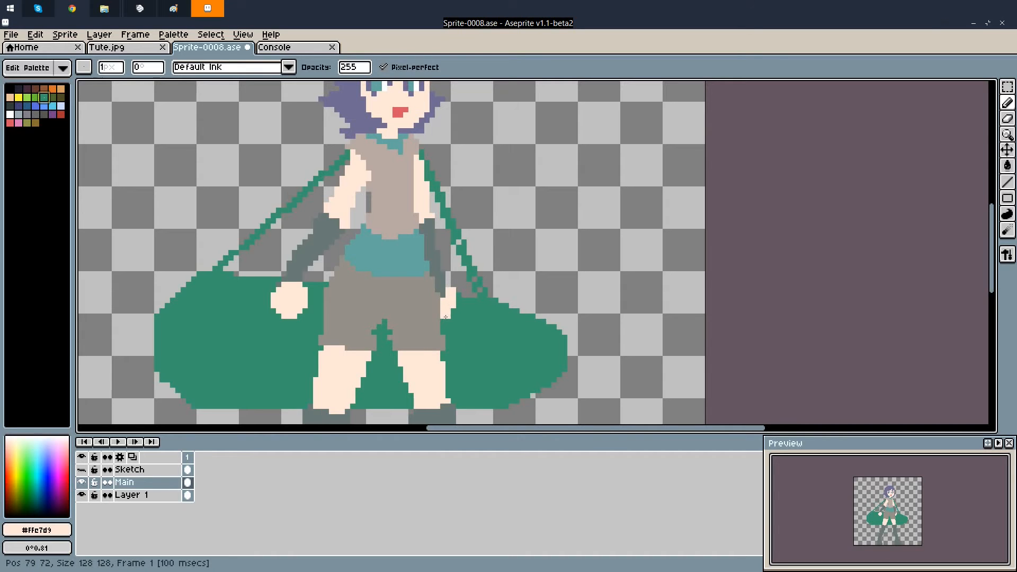
# Erase the upper outer pixels of the smaller hand beside the shorts, using the Pencil with the sampled transparent Mask colour
pyautogui.keyDown('alt'); pyautogui.click(454, 276); pyautogui.keyUp('alt')
pyautogui.moveTo(453, 284); pyautogui.dragTo(453, 290)
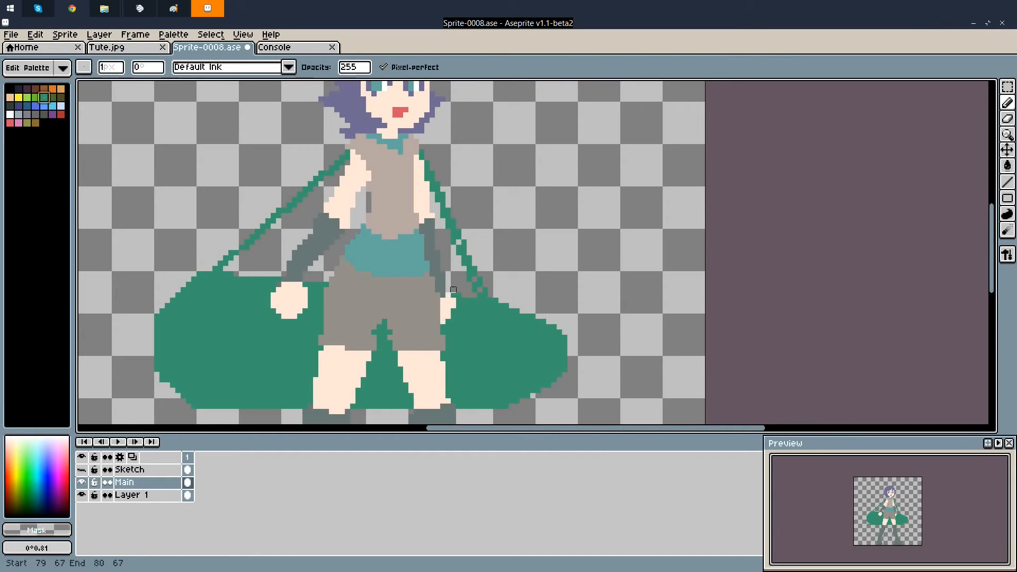
pyautogui.click(453, 290)
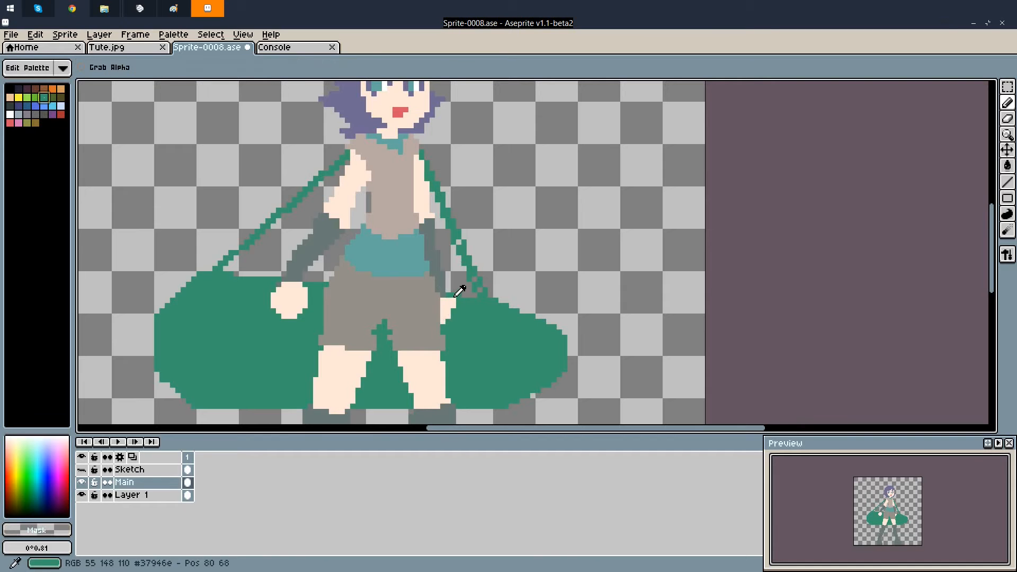
pyautogui.scroll(-3, 452, 306)
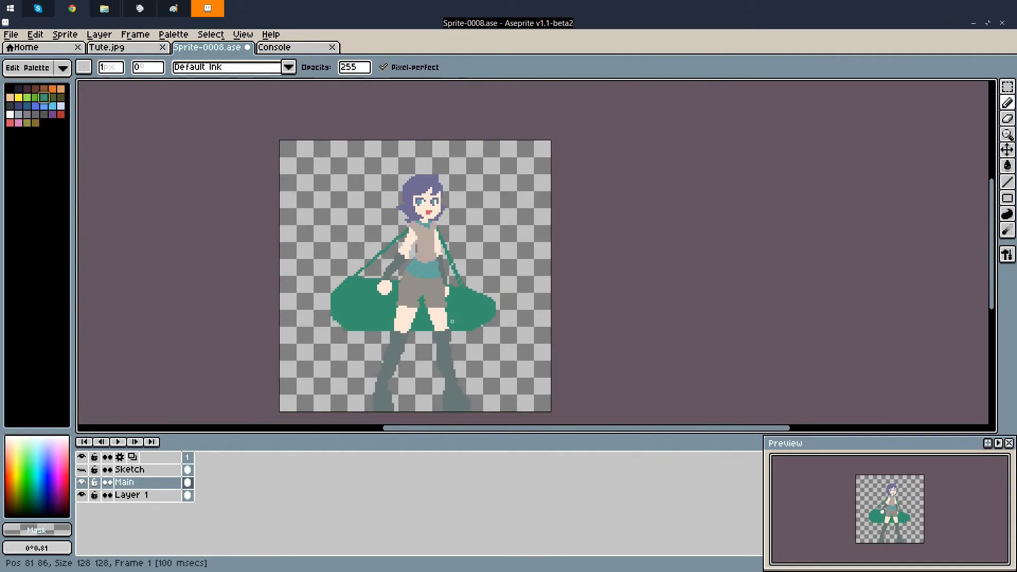
pyautogui.scroll(3, 452, 321)
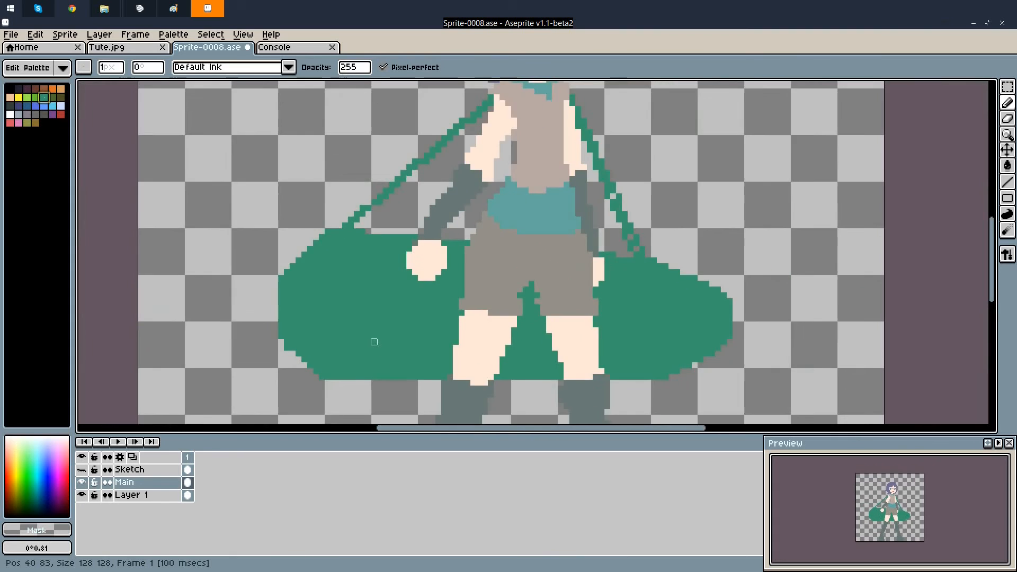
# Check the full figure with its green bag and save Sprite-0008.ase
pyautogui.scroll(-3, 374, 342)
pyautogui.scroll(-2, 380, 337)
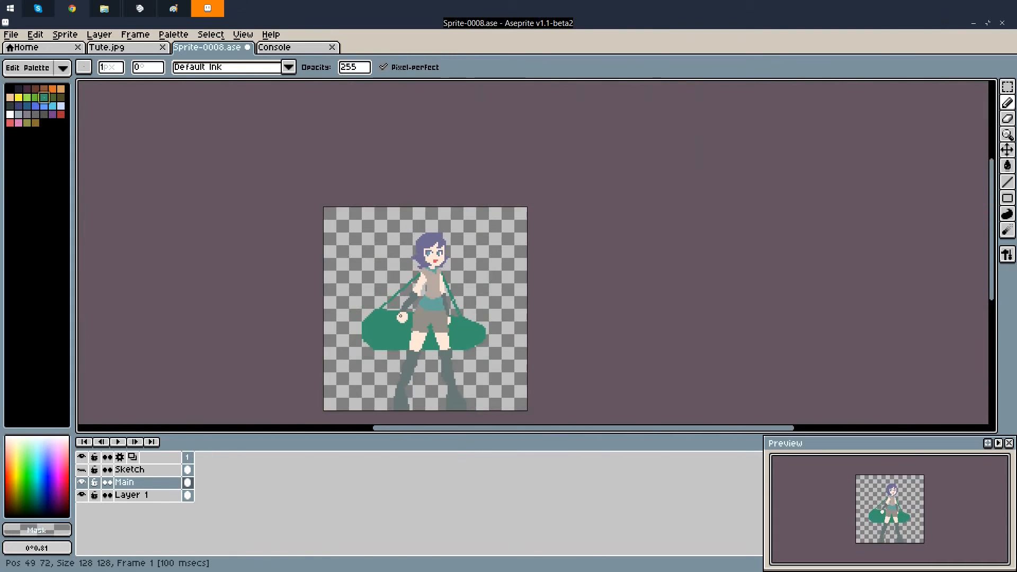
pyautogui.scroll(1, 395, 301)
pyautogui.scroll(-2, 462, 249)
pyautogui.press('v')
pyautogui.hotkey('ctrl', 's')
pyautogui.press('b')
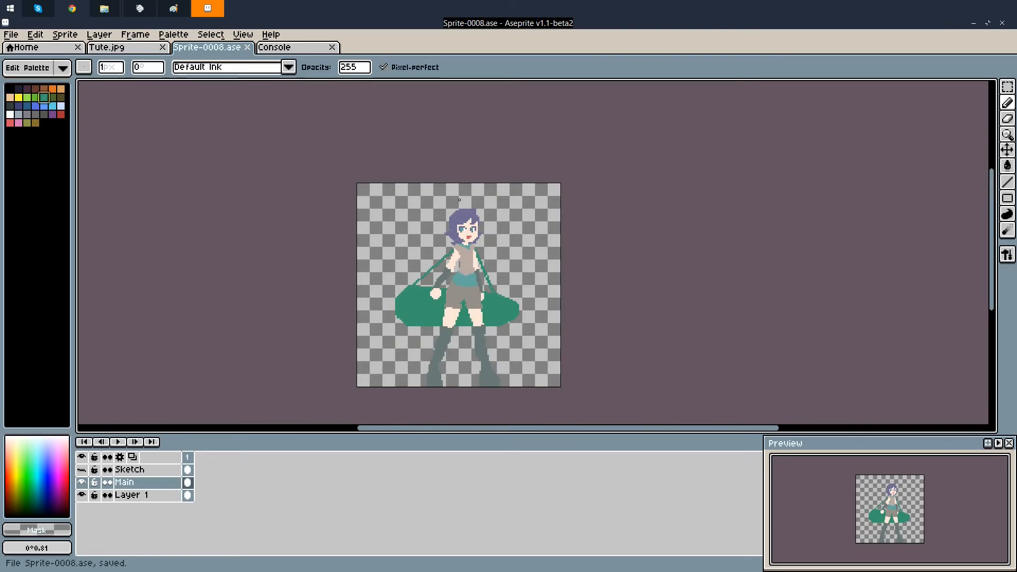
# Fill the pixel gaps in the bag straps where they meet the bag, using the Pencil in the sampled green #37946e
pyautogui.scroll(2, 460, 200)
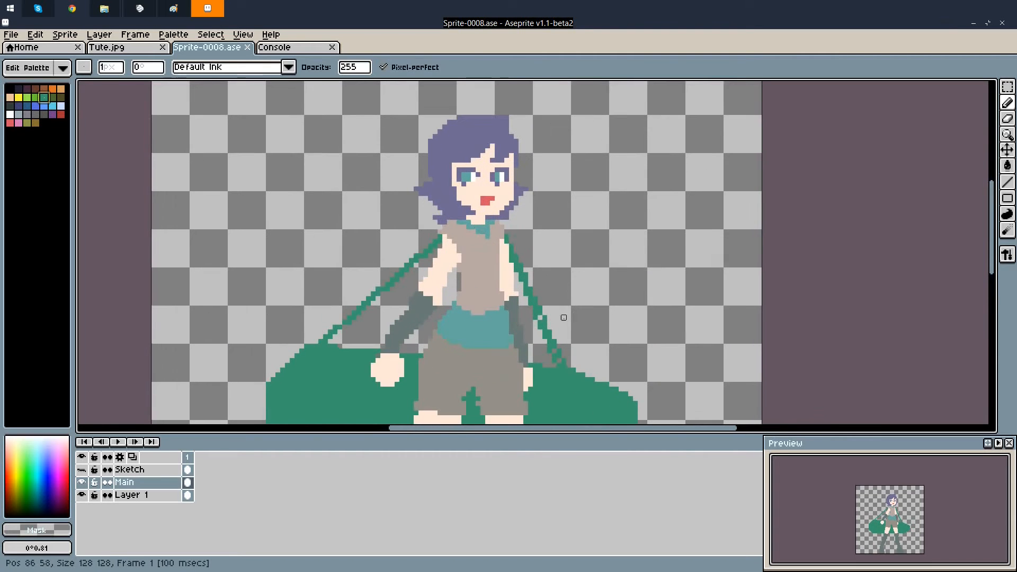
pyautogui.click(1007, 165)
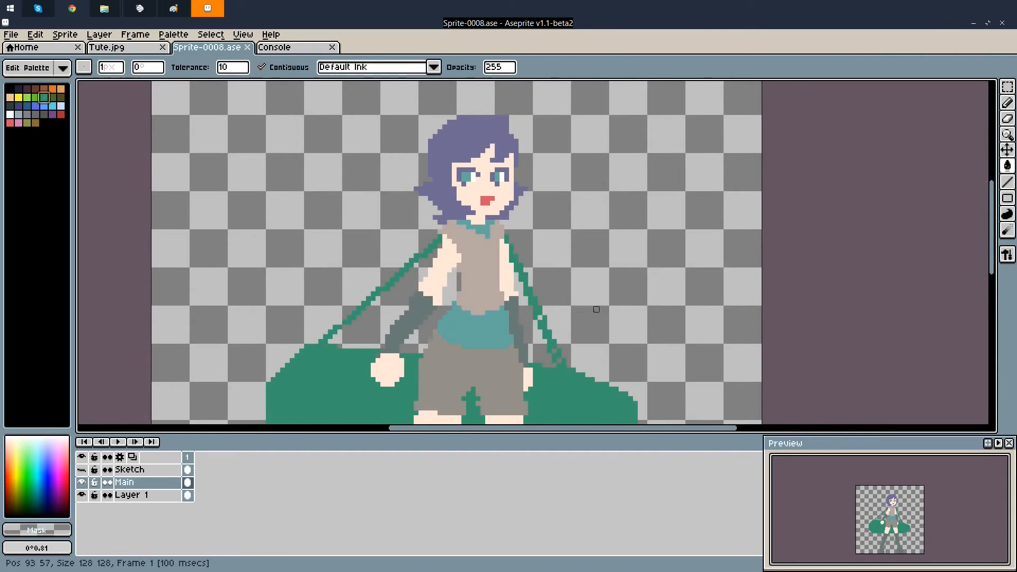
pyautogui.scroll(1, 597, 309)
pyautogui.keyDown('alt'); pyautogui.click(501, 303); pyautogui.keyUp('alt')
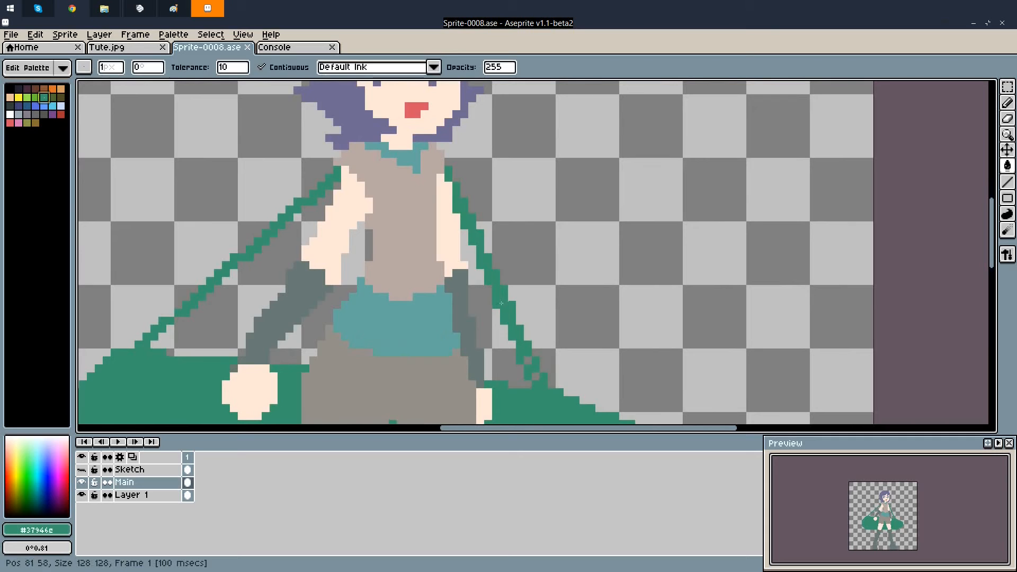
pyautogui.click(1007, 102)
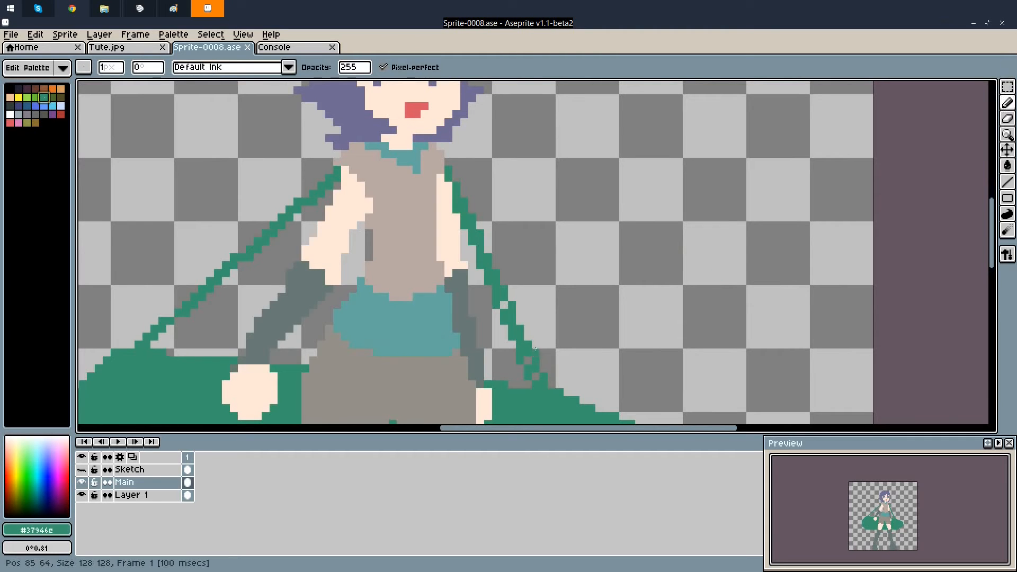
pyautogui.click(503, 306)
pyautogui.moveTo(529, 370); pyautogui.dragTo(535, 379)
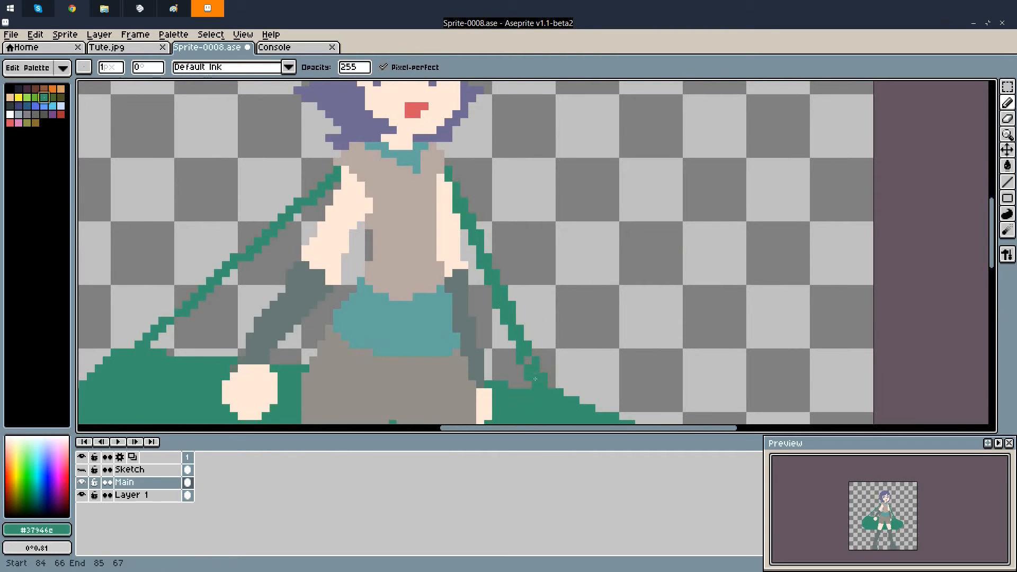
pyautogui.click(211, 352)
pyautogui.click(155, 346)
pyautogui.scroll(-2, 244, 241)
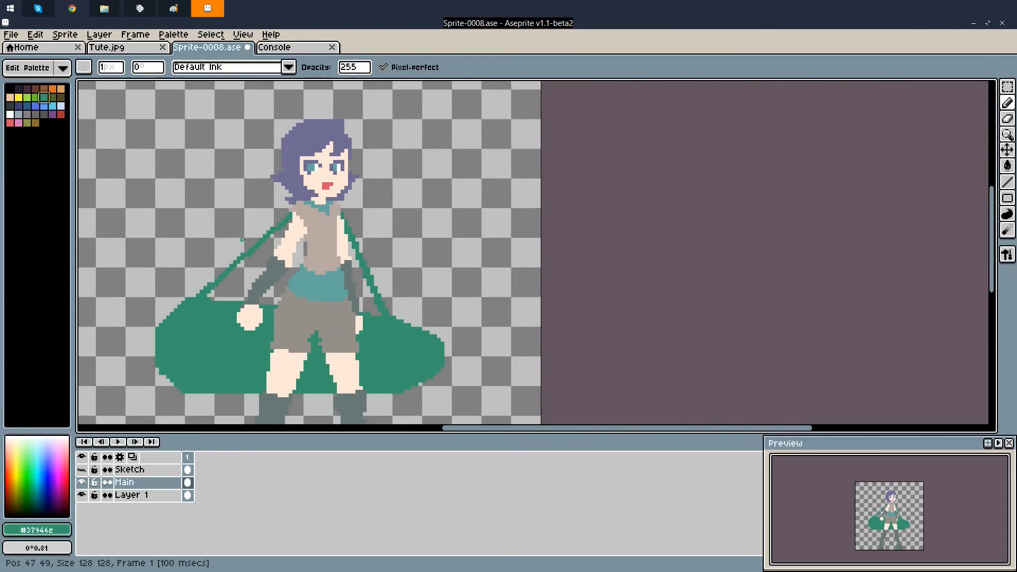
# Merge the Main layer down into Layer 1 and rename the merged layer Main
pyautogui.rightClick(157, 497)
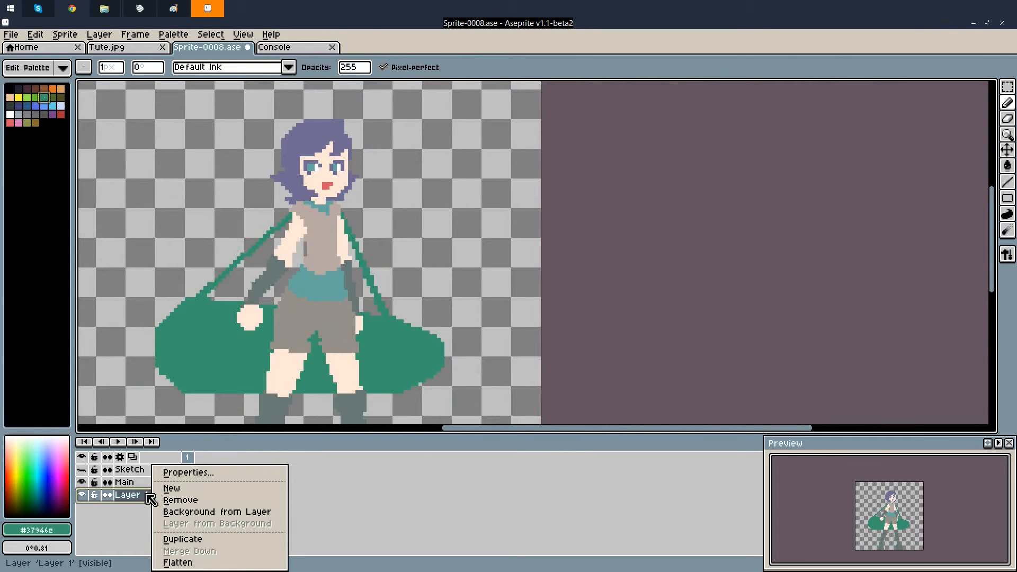
pyautogui.click(149, 499)
pyautogui.click(144, 486)
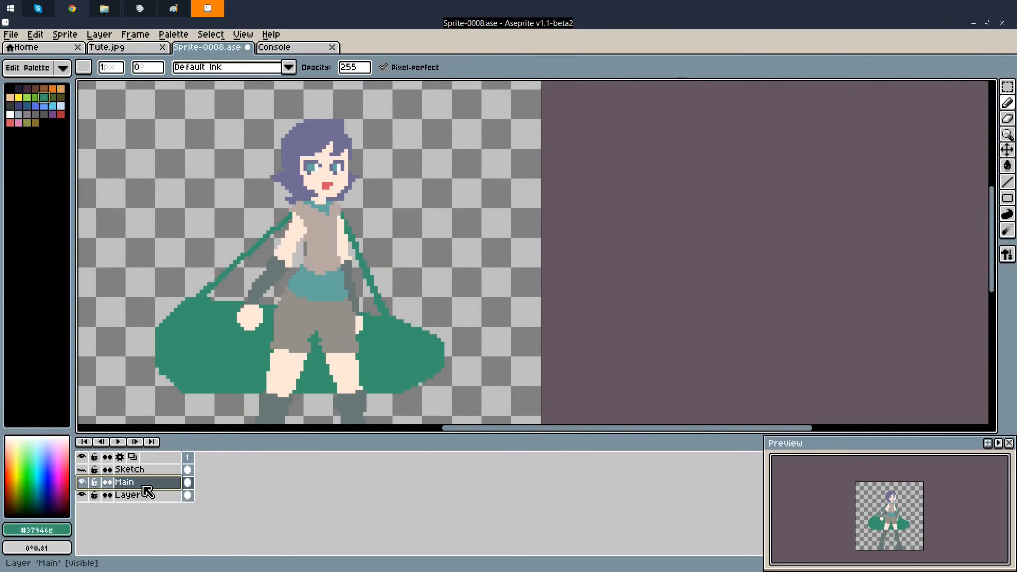
pyautogui.rightClick(144, 487)
pyautogui.click(164, 548)
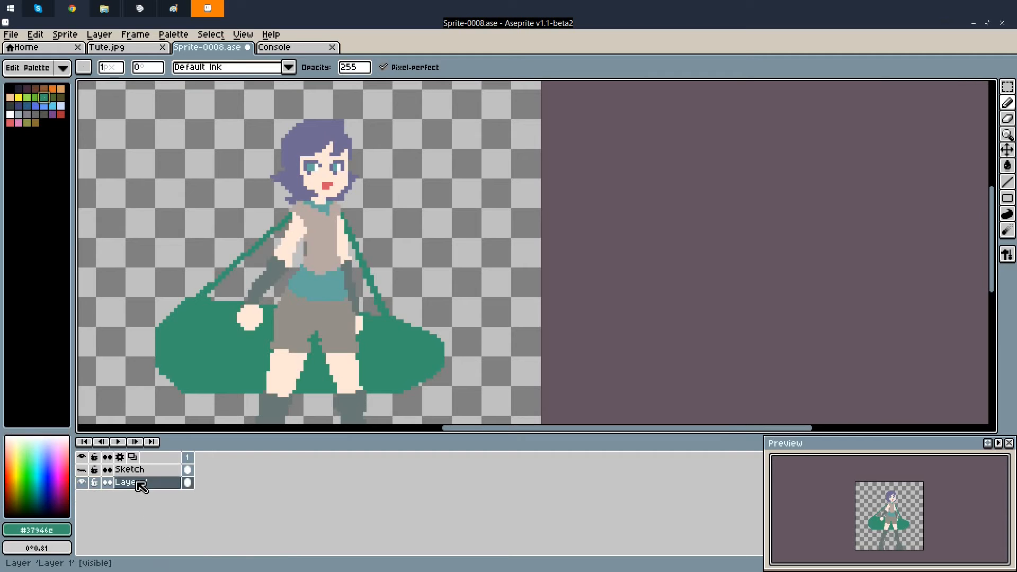
pyautogui.doubleClick(141, 486)
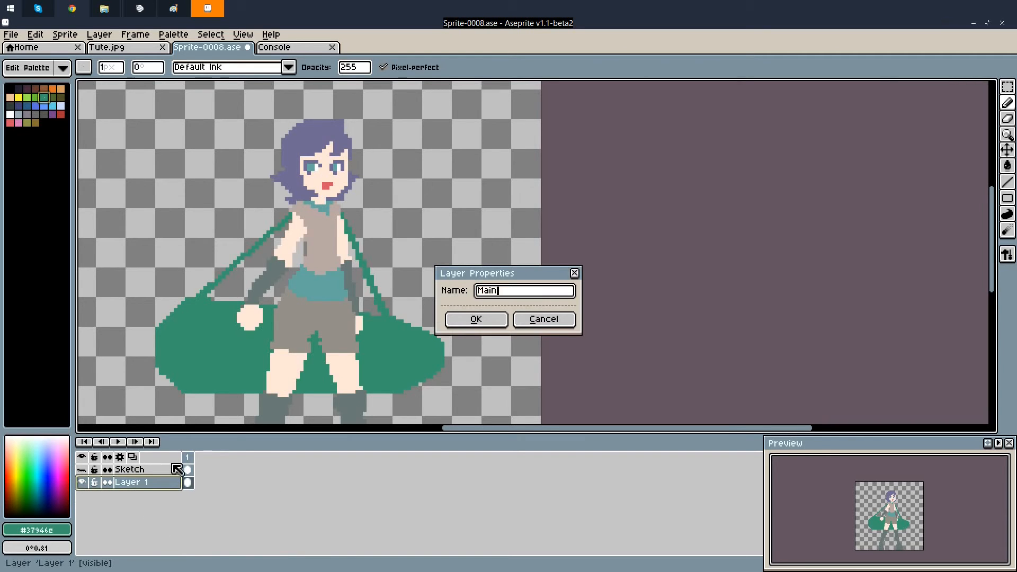
pyautogui.press('Return')
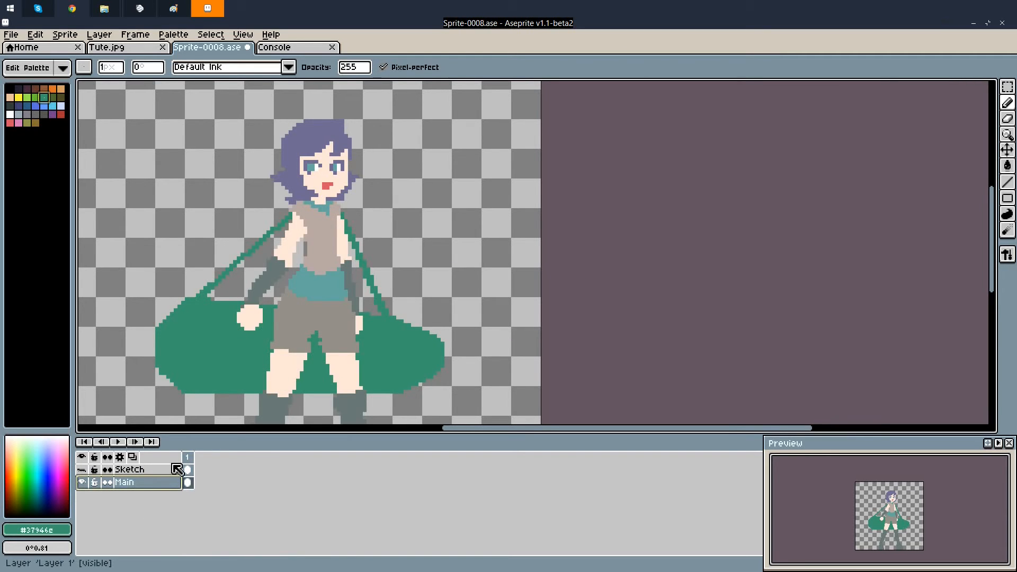
# Erase the strap on the smaller hand's side by cutting it off the bag with a Mask-coloured Line and filling it with Mask
pyautogui.scroll(2, 207, 283)
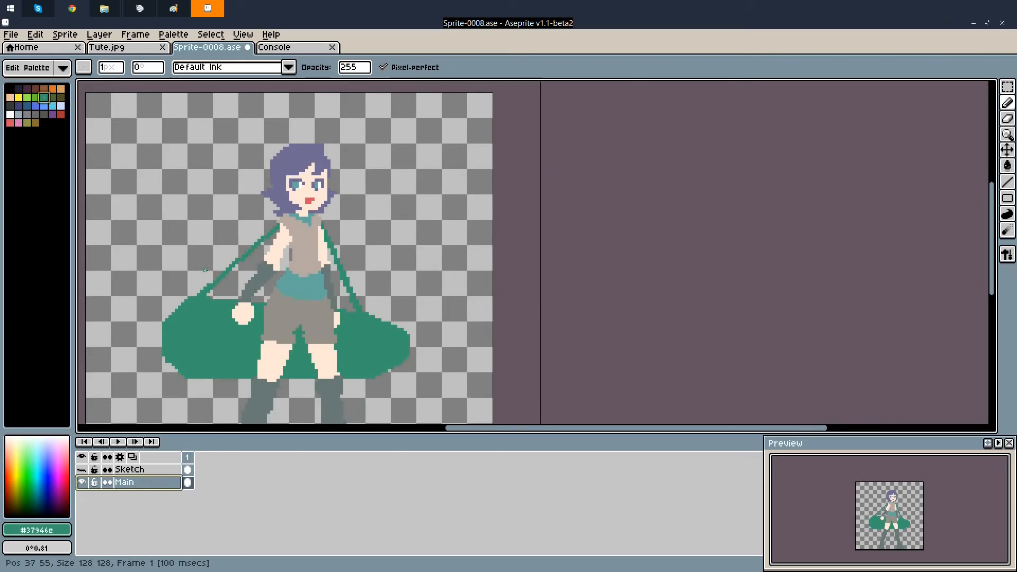
pyautogui.scroll(-2, 646, 104)
pyautogui.scroll(2, 486, 139)
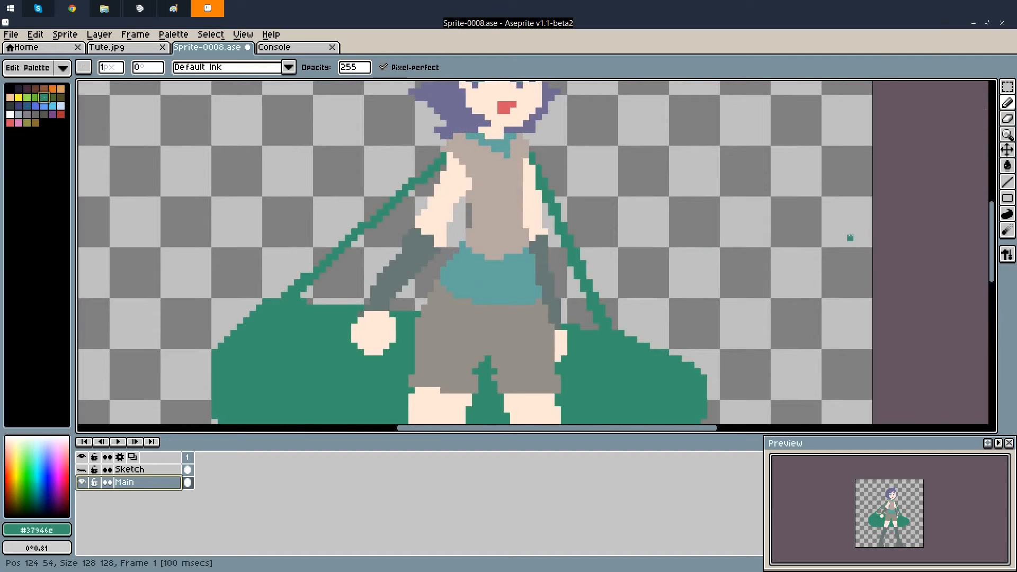
pyautogui.click(1007, 183)
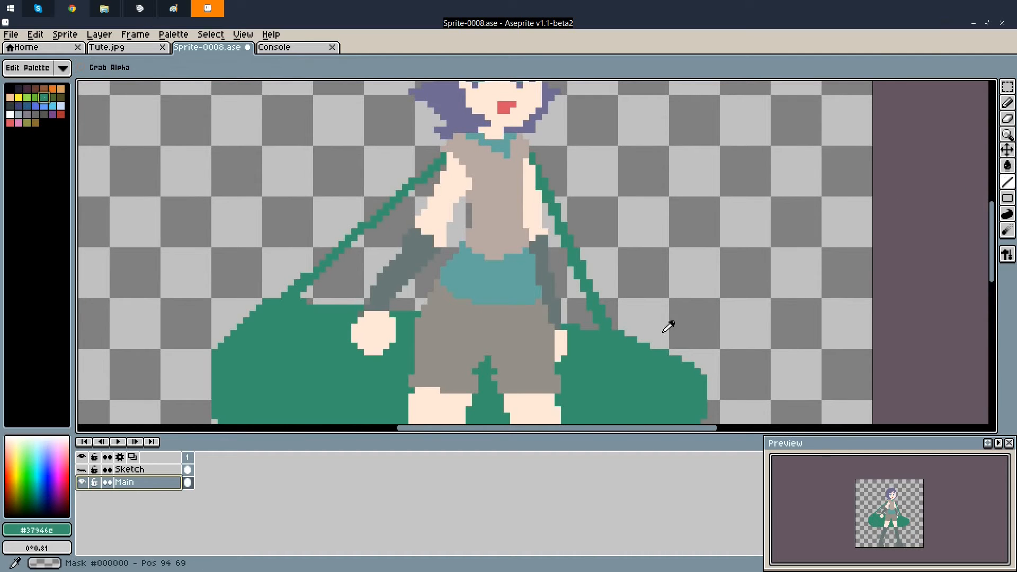
pyautogui.moveTo(587, 325)
pyautogui.mouseDown()
pyautogui.moveTo(621, 330)
pyautogui.moveTo(591, 326)
pyautogui.mouseUp()
pyautogui.hotkey('ctrl', 'z')
pyautogui.keyDown('alt'); pyautogui.click(616, 316); pyautogui.keyUp('alt')
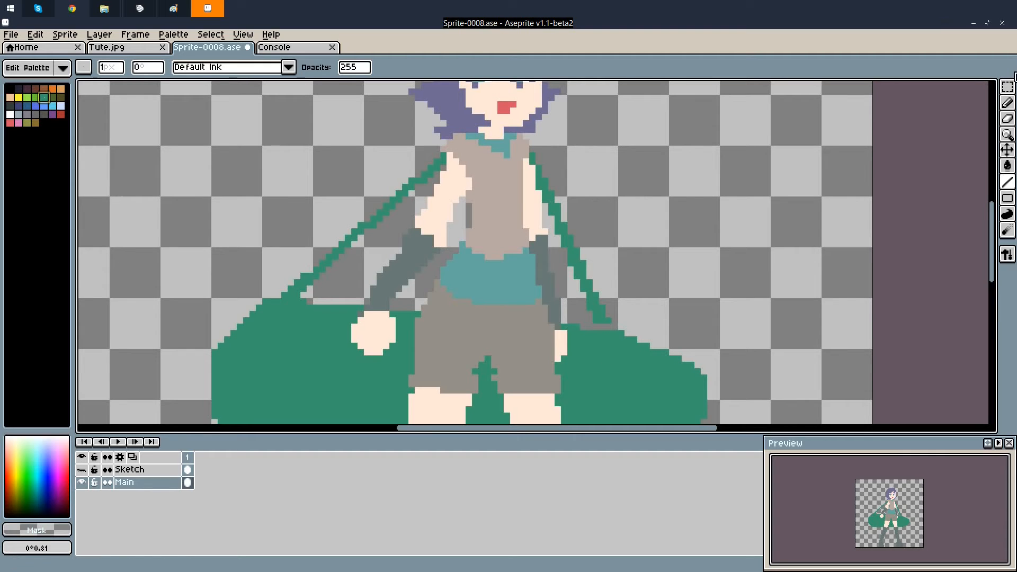
pyautogui.click(1009, 166)
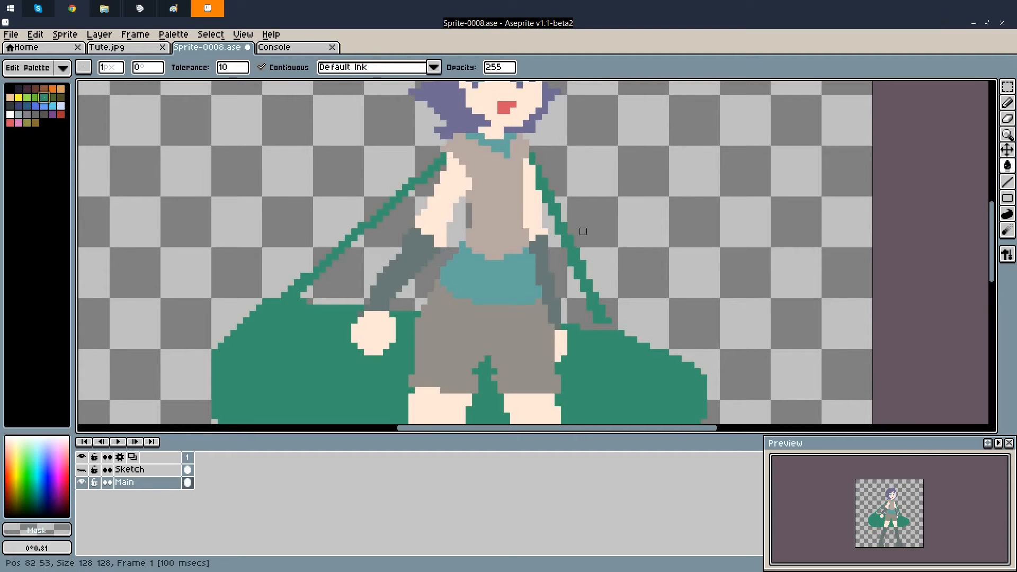
pyautogui.click(262, 67)
pyautogui.click(262, 66)
pyautogui.click(557, 204)
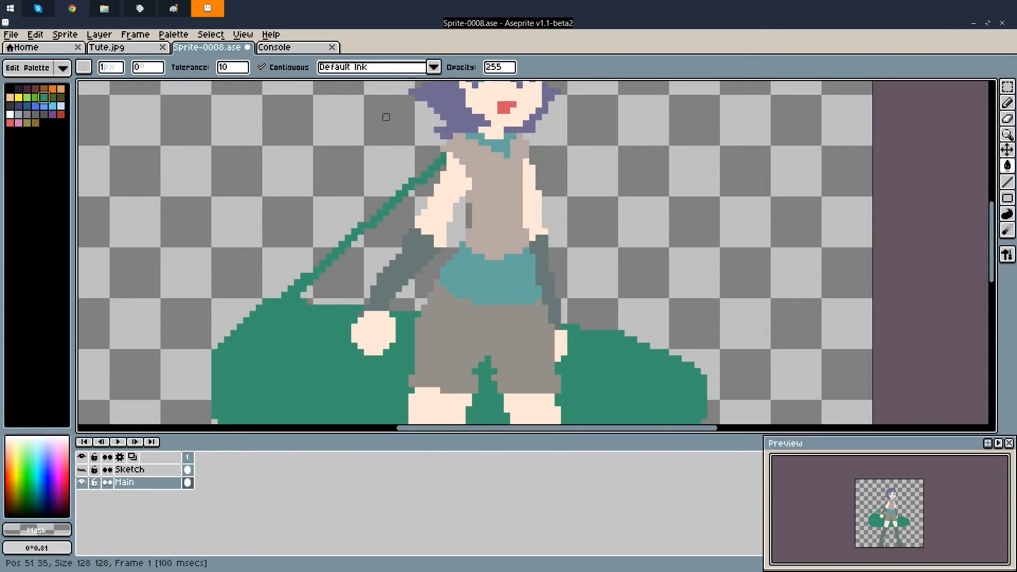
# Add a new layer to the sprite for the replacement strap
pyautogui.scroll(-3, 387, 113)
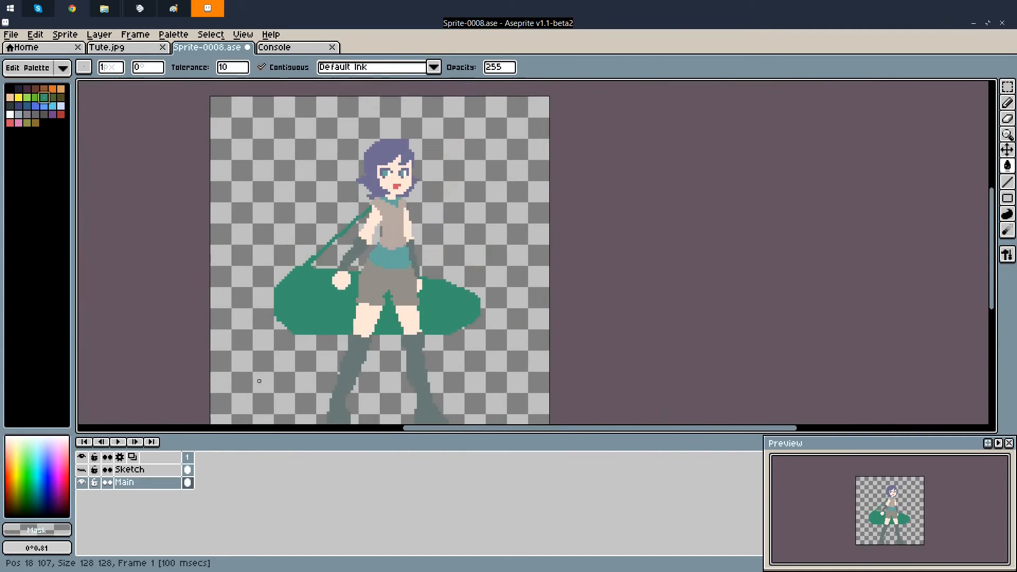
pyautogui.rightClick(153, 482)
pyautogui.click(171, 496)
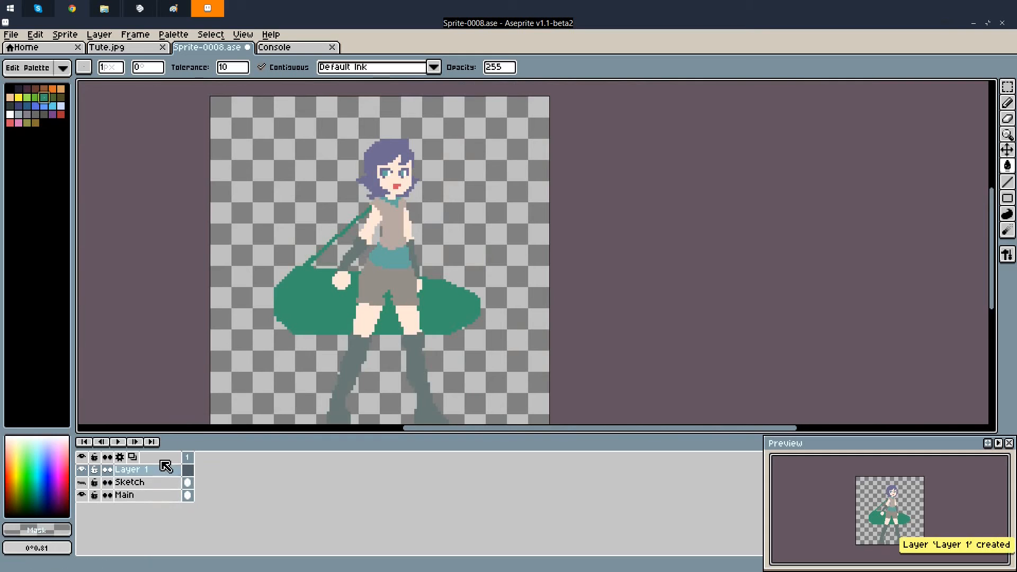
# Draw the upper part of a strap from the neck diagonally across the chest with the Line tool in the sampled green #37946e
pyautogui.scroll(2, 343, 221)
pyautogui.press('i')
pyautogui.keyDown('alt'); pyautogui.click(340, 227); pyautogui.keyUp('alt')
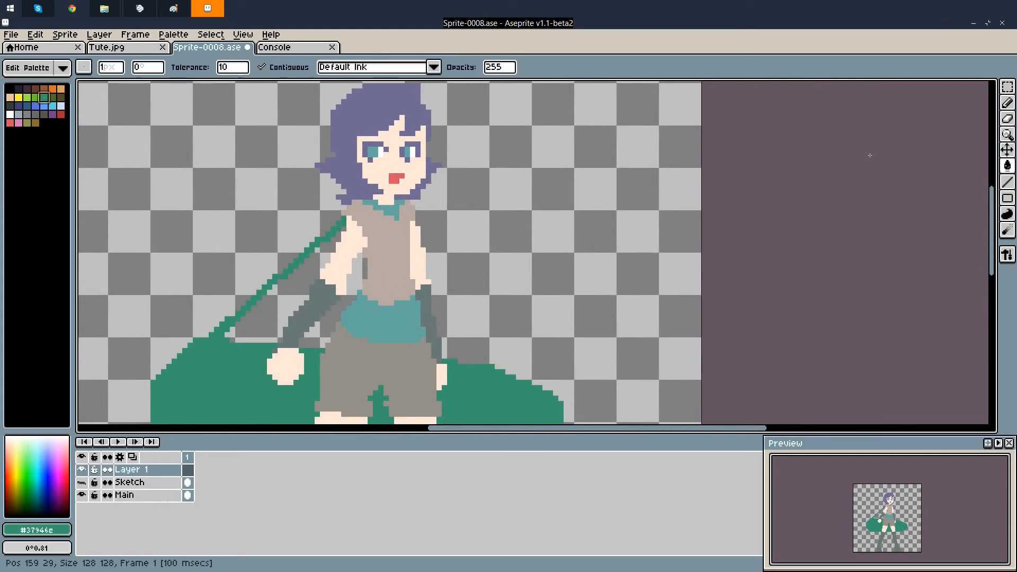
pyautogui.click(1007, 103)
pyautogui.click(1007, 183)
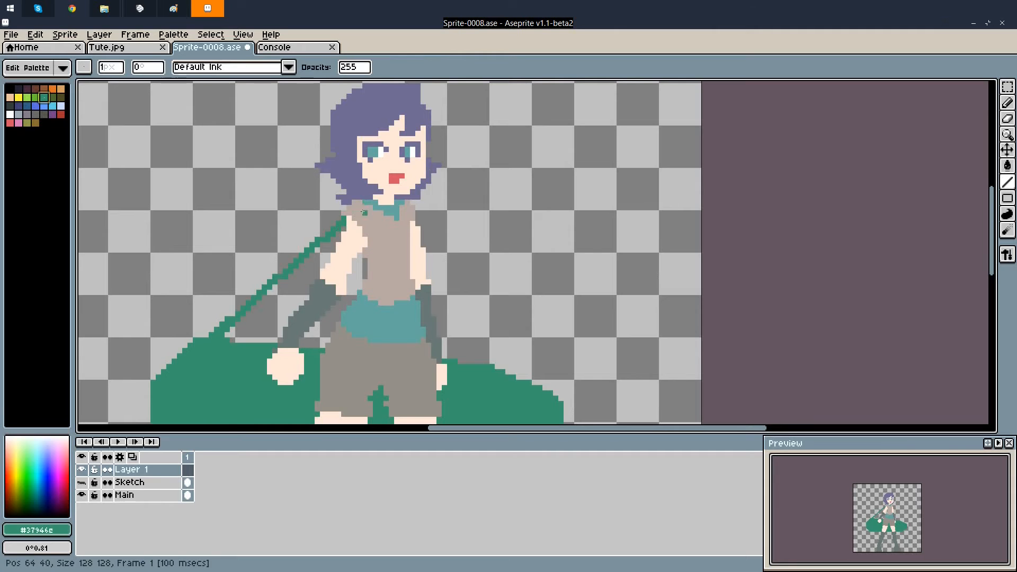
pyautogui.click(369, 202)
pyautogui.click(366, 202)
pyautogui.moveTo(366, 202); pyautogui.dragTo(428, 261)
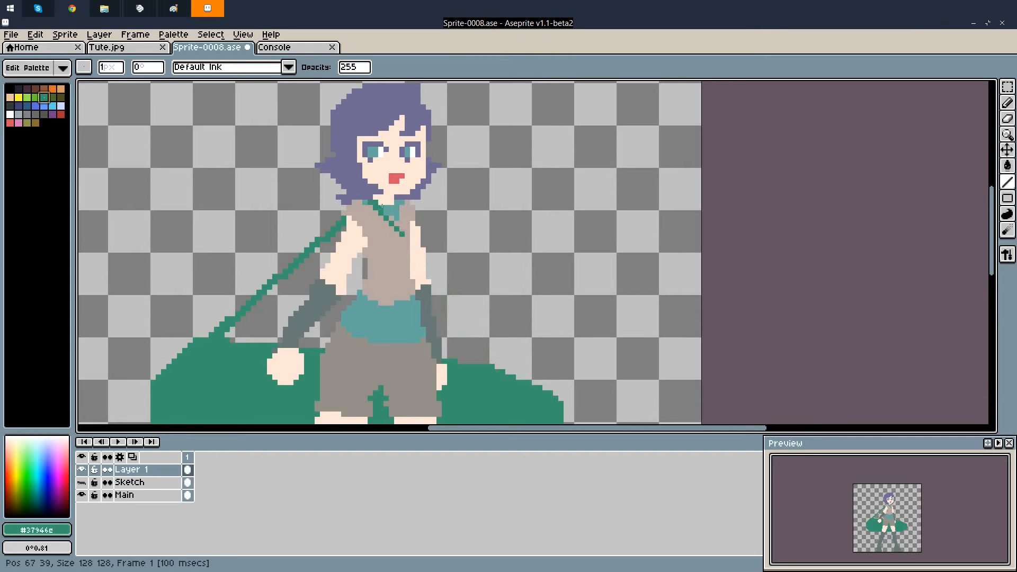
# Thicken the chest strap and continue it over the upper arm down to the bag with the Line tool
pyautogui.moveTo(403, 248); pyautogui.dragTo(499, 380)
pyautogui.click(412, 249)
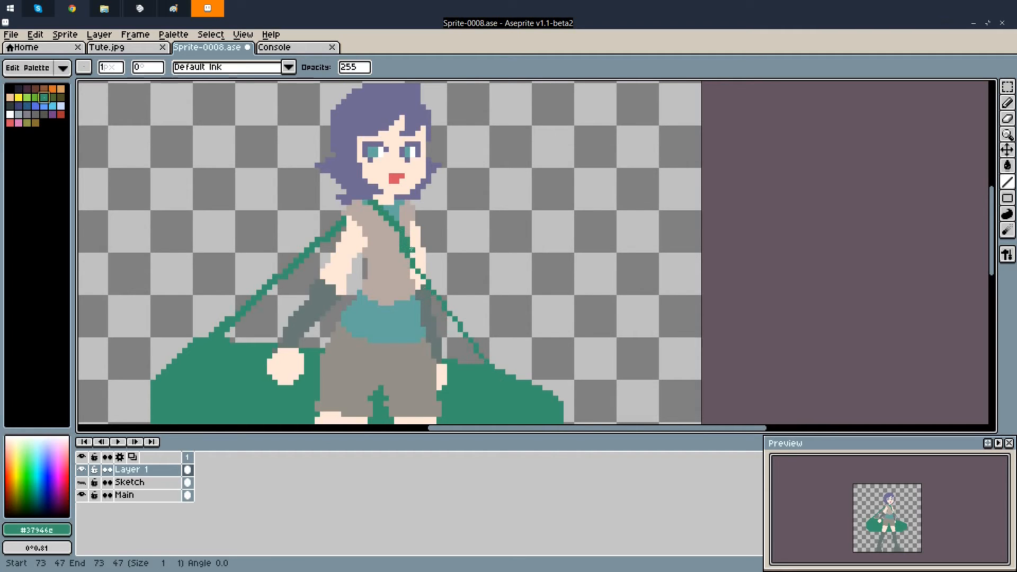
pyautogui.moveTo(486, 366); pyautogui.dragTo(490, 368)
pyautogui.hotkey('ctrl', 'z')
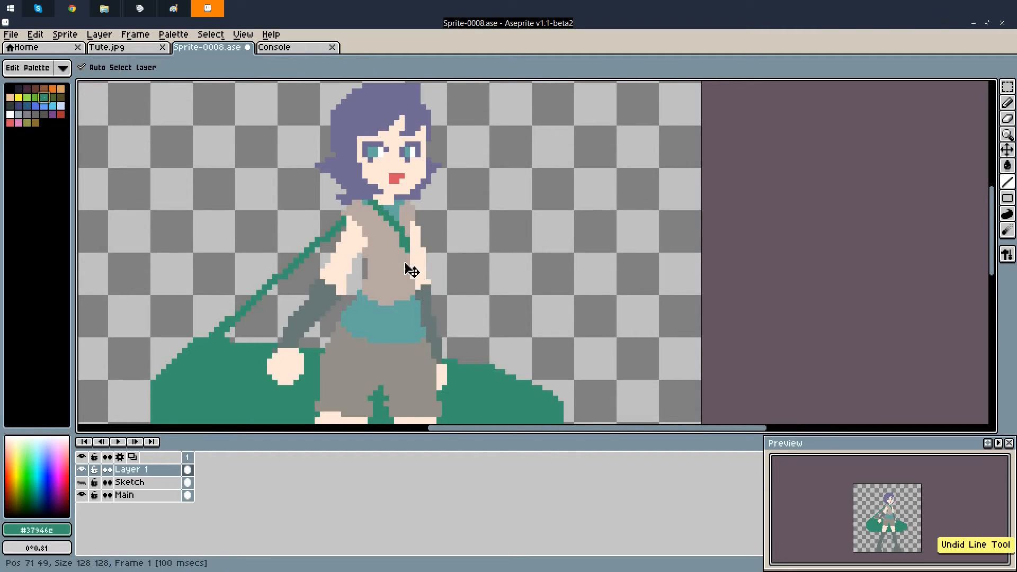
pyautogui.moveTo(405, 233); pyautogui.dragTo(406, 238)
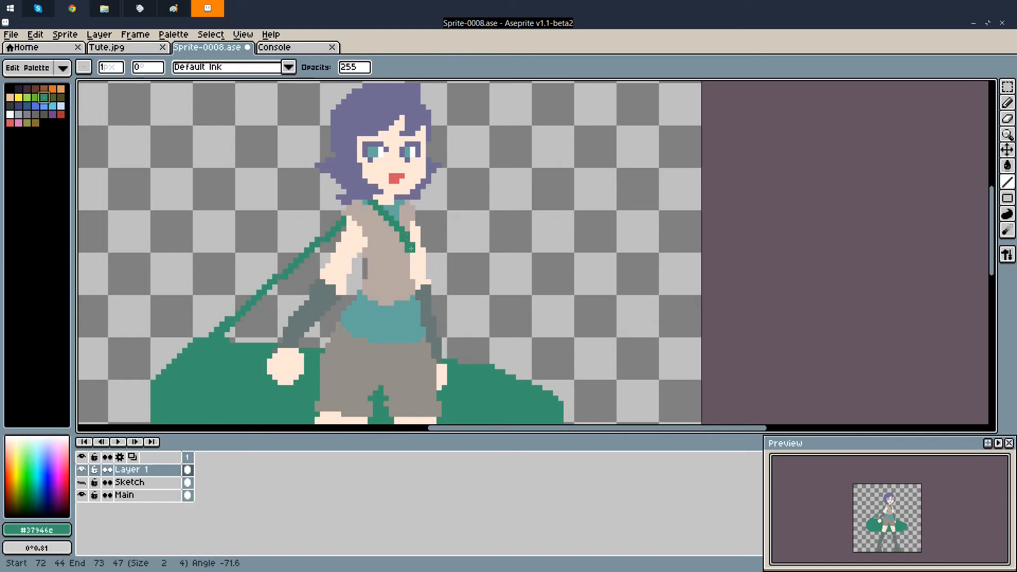
pyautogui.moveTo(465, 320); pyautogui.dragTo(481, 365)
pyautogui.moveTo(416, 249); pyautogui.dragTo(420, 259)
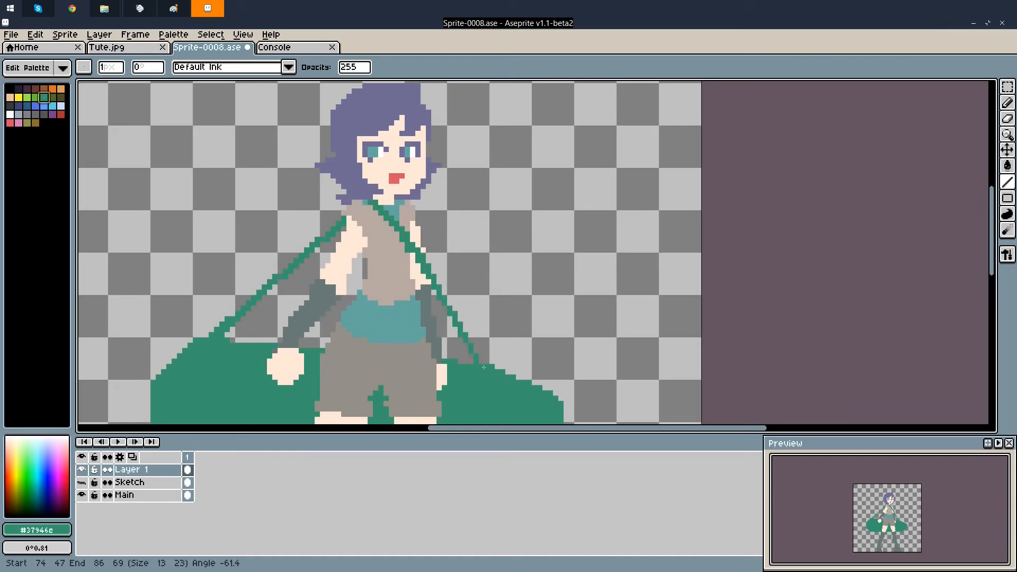
pyautogui.moveTo(485, 367); pyautogui.dragTo(486, 367)
pyautogui.scroll(-5, 467, 222)
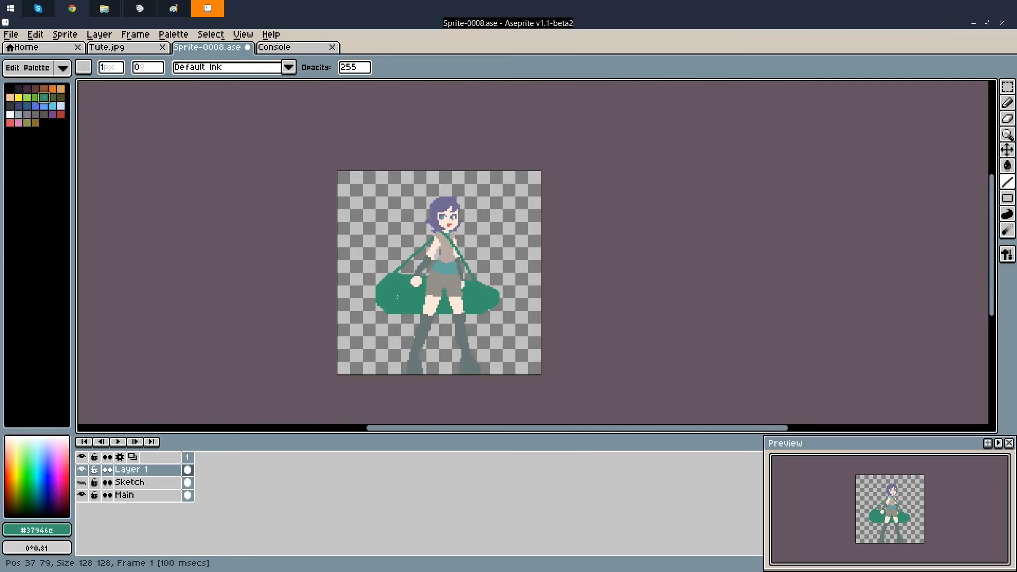
pyautogui.scroll(5, 398, 296)
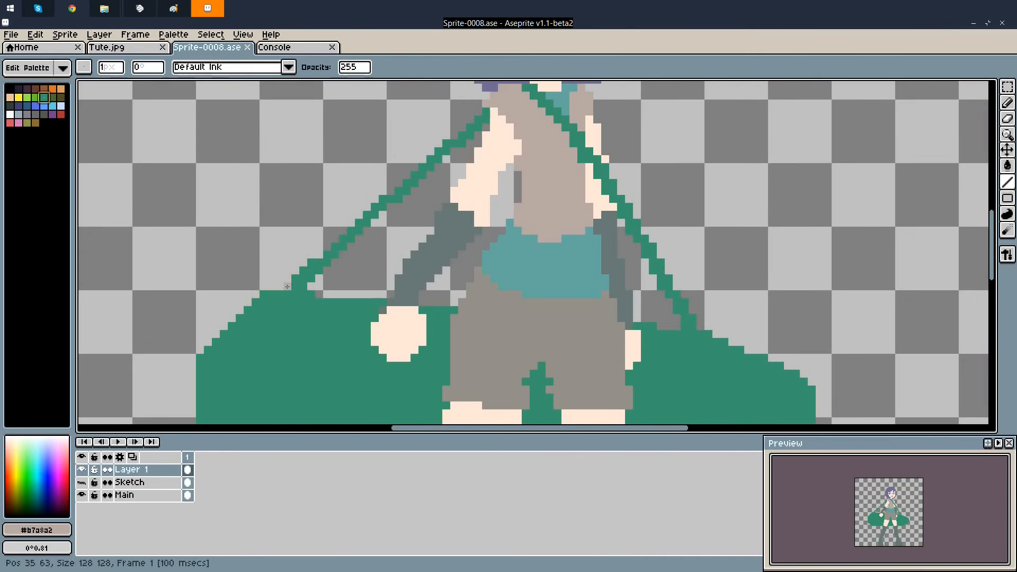
pyautogui.press('b')
pyautogui.moveTo(287, 294); pyautogui.dragTo(303, 294)
pyautogui.hotkey('ctrl', 'z')
# Move Layer 1 below the Sketch layer and recolour both bag straps dark grey with the Paint Bucket
pyautogui.scroll(-3, 588, 227)
pyautogui.scroll(1, 588, 228)
pyautogui.click(37, 530)
pyautogui.moveTo(204, 510); pyautogui.dragTo(150, 509)
pyautogui.press('g')
pyautogui.moveTo(132, 470); pyautogui.dragTo(132, 488)
pyautogui.click(548, 214)
pyautogui.click(313, 311)
pyautogui.scroll(-2, 560, 289)
pyautogui.scroll(3, 515, 210)
# Touch up the recoloured strap with a short Pencil stroke in the same grey
pyautogui.press('b')
pyautogui.moveTo(504, 227); pyautogui.dragTo(536, 207)
pyautogui.scroll(-5, 459, 249)
pyautogui.scroll(-1, 398, 310)
pyautogui.scroll(7, 336, 331)
pyautogui.scroll(-4, 326, 323)
pyautogui.scroll(3, 371, 335)
# Recolour the green bag light blue-grey, with hue 208 and brightness 75, using the Paint Bucket
pyautogui.click(36, 530)
pyautogui.moveTo(127, 512); pyautogui.dragTo(214, 511)
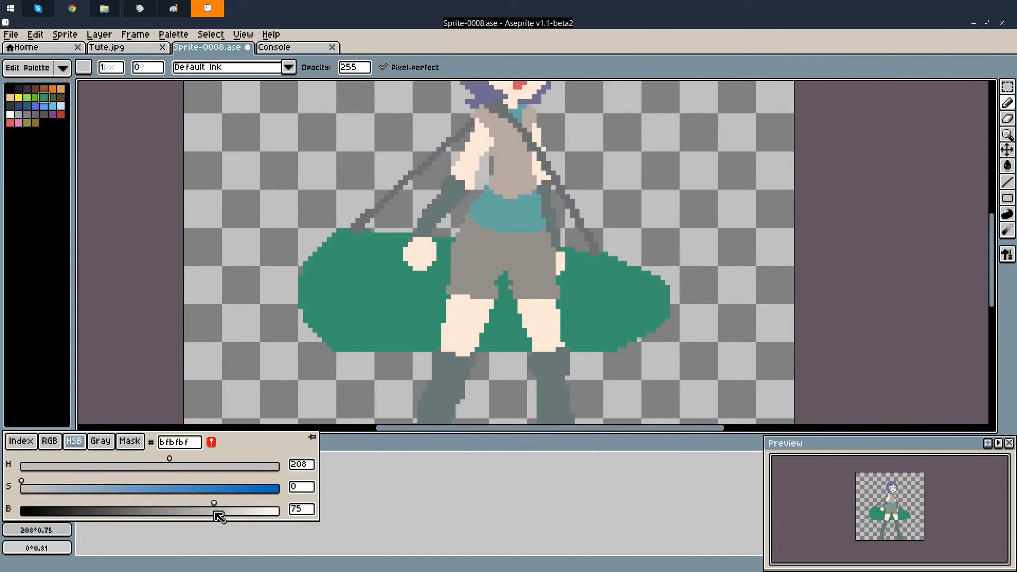
pyautogui.moveTo(21, 489); pyautogui.dragTo(47, 489)
pyautogui.press('g')
pyautogui.click(431, 281)
# Draw a curved divider across the bag's end on the larger hand's side with the Curve tool in dark brown, brightness 27
pyautogui.scroll(10, 424, 296)
pyautogui.click(36, 530)
pyautogui.moveTo(214, 511); pyautogui.dragTo(91, 511)
pyautogui.click(1007, 181)
pyautogui.click(993, 182)
pyautogui.moveTo(420, 183); pyautogui.dragTo(411, 408)
pyautogui.click(443, 254)
pyautogui.click(443, 339)
# Fill the bag's end cap outside the curved divider with the same dark brown
pyautogui.click(1007, 166)
pyautogui.click(413, 296)
pyautogui.scroll(-12, 421, 309)
# Lasso the tapered tip of the bag on the smaller hand's side along a gentle curve and delete it
pyautogui.scroll(3, 418, 293)
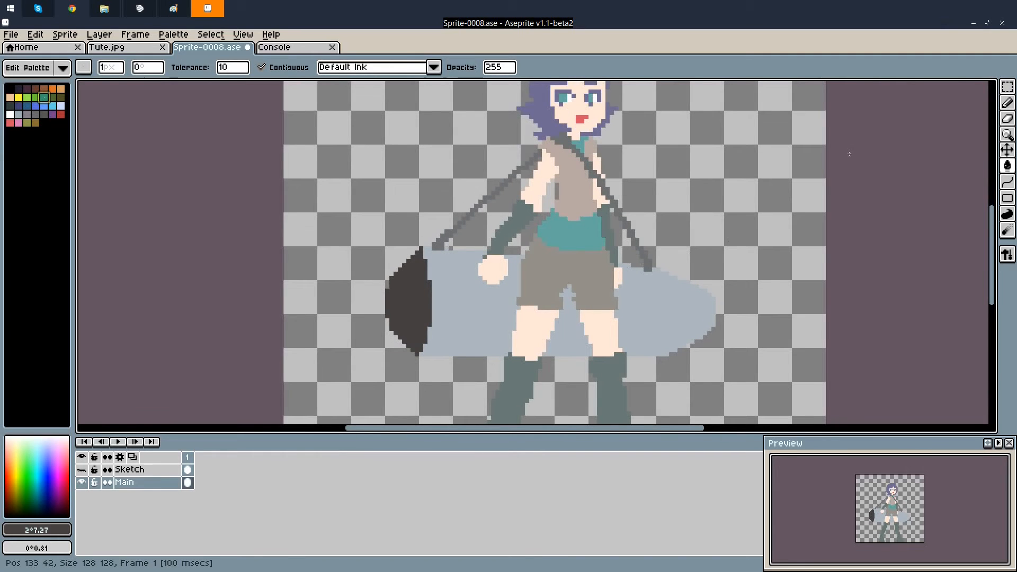
pyautogui.click(1008, 87)
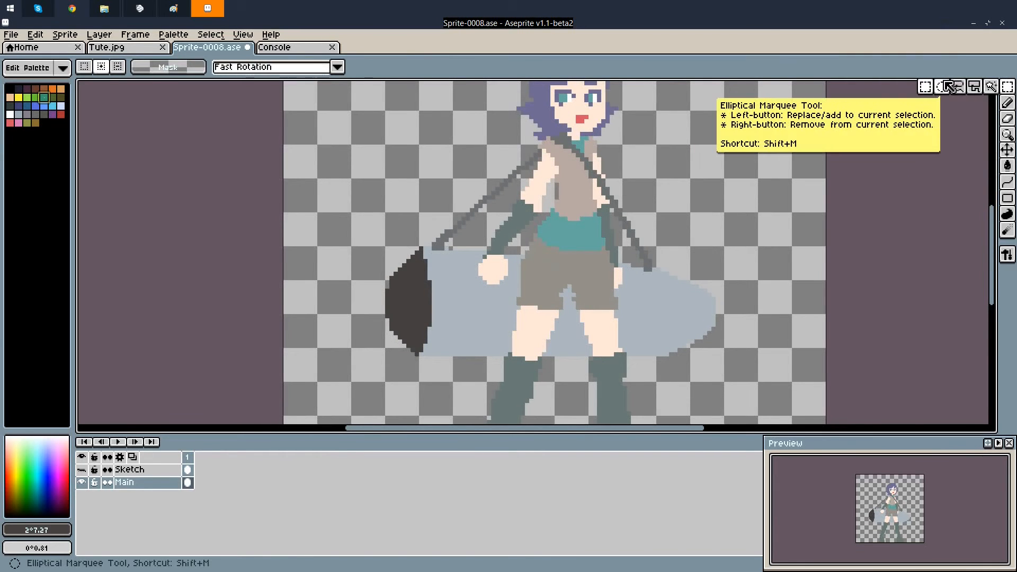
pyautogui.click(962, 90)
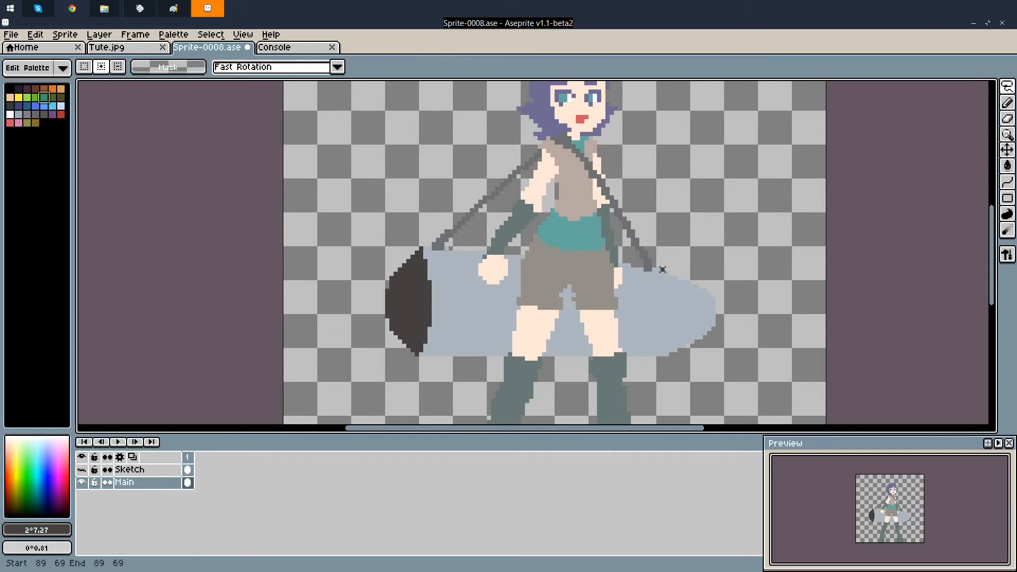
pyautogui.moveTo(674, 279); pyautogui.dragTo(672, 300)
pyautogui.hotkey('ctrl', 'z')
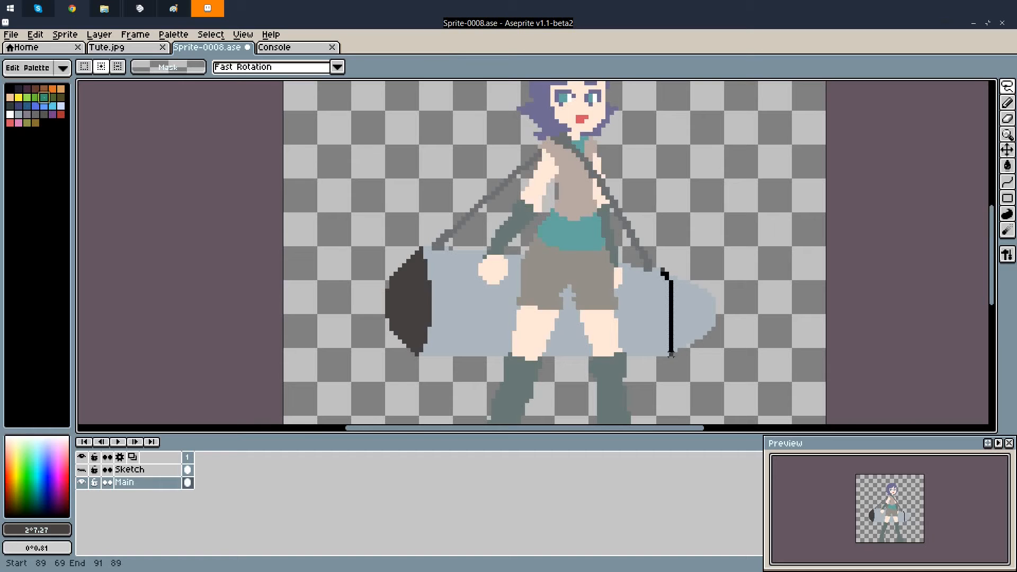
pyautogui.moveTo(672, 362); pyautogui.dragTo(673, 358)
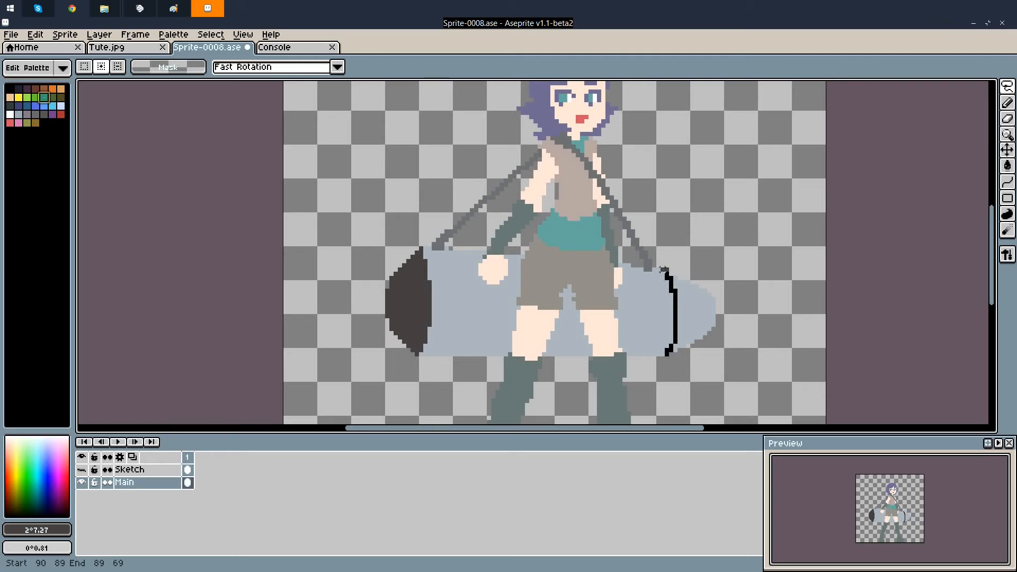
pyautogui.moveTo(710, 373); pyautogui.dragTo(708, 379)
pyautogui.press('Delete')
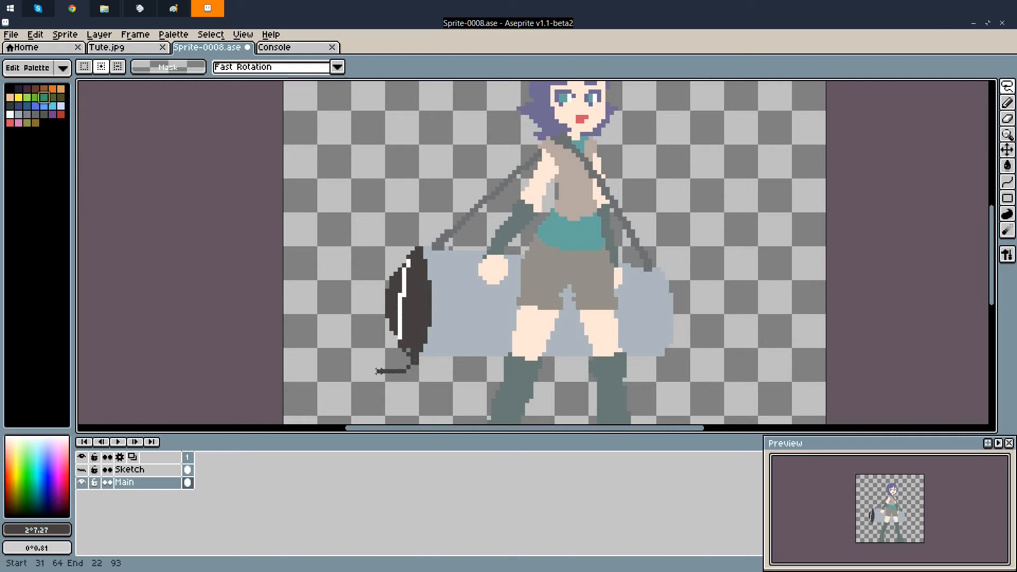
# Lasso the outer strip of the bag's dark brown end cap and delete it to slim the cap
pyautogui.moveTo(382, 240); pyautogui.dragTo(387, 239)
pyautogui.press('Delete')
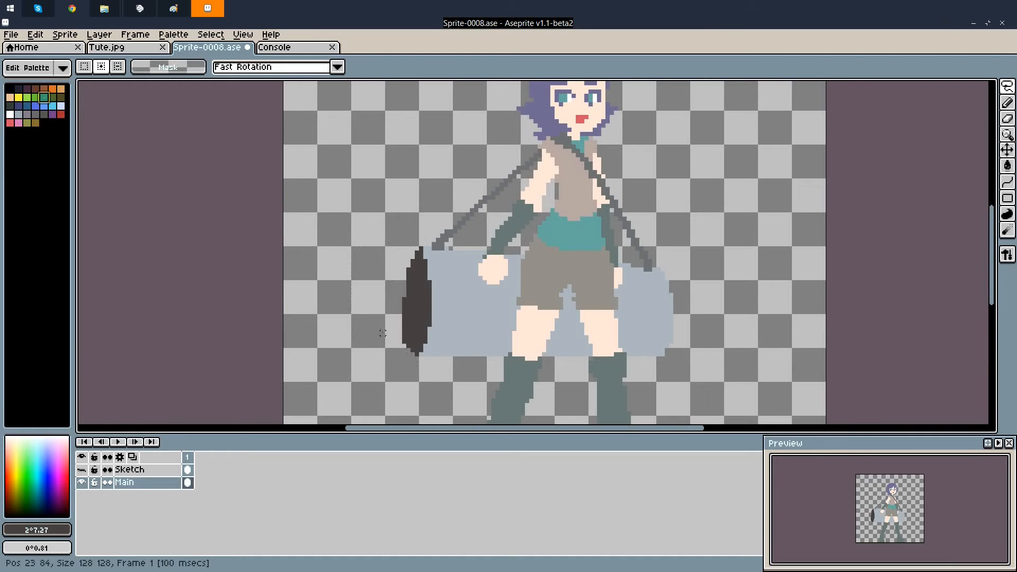
pyautogui.scroll(-2, 391, 375)
pyautogui.scroll(2, 424, 328)
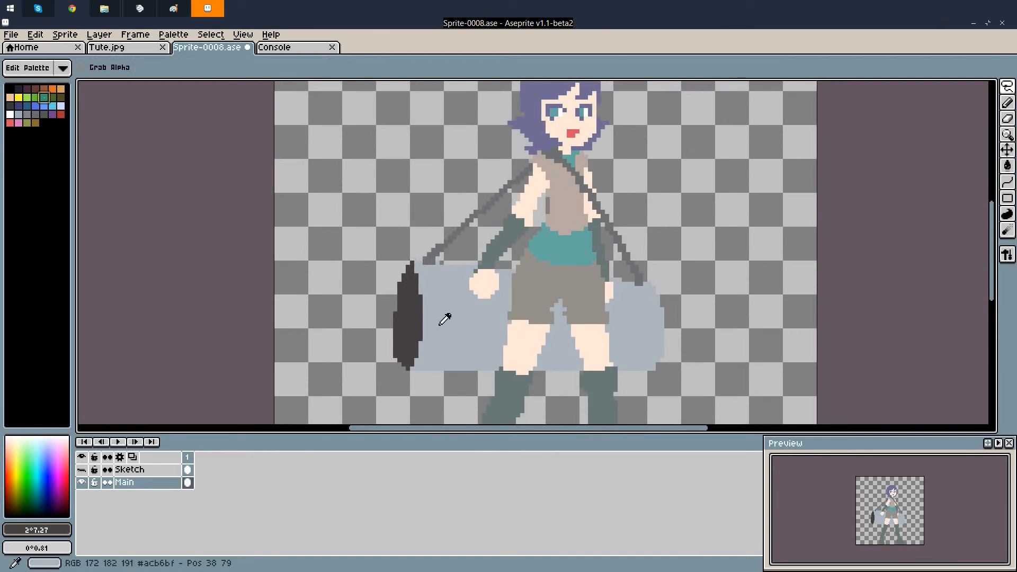
# Recolour the bag's end cap with a darker version of the bag's blue-grey, hue 208, saturation 10, brightness 56, using the Paint Bucket
pyautogui.scroll(-1, 434, 299)
pyautogui.scroll(-2, 434, 299)
pyautogui.scroll(3, 434, 299)
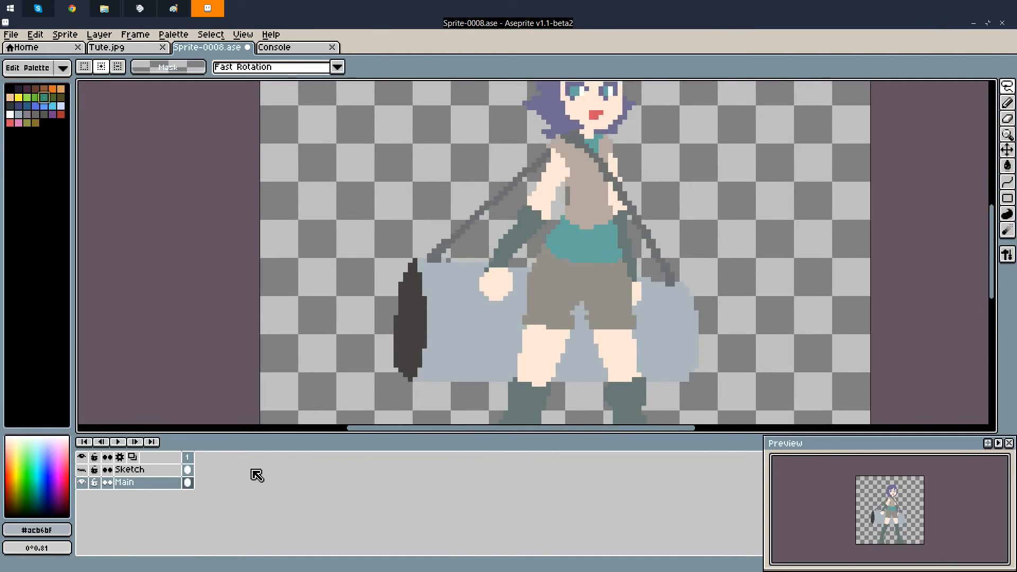
pyautogui.click(55, 527)
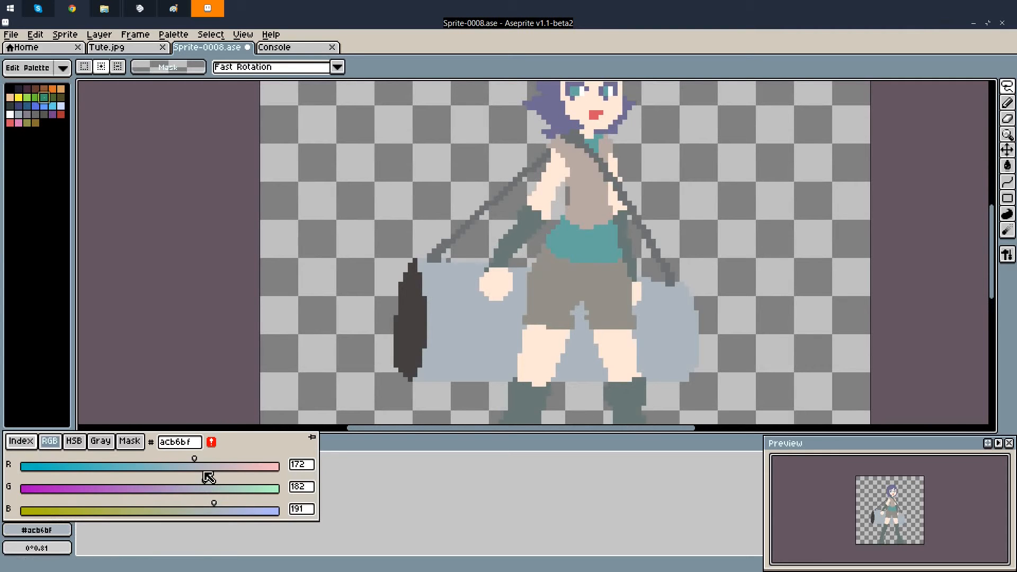
pyautogui.click(74, 441)
pyautogui.moveTo(187, 515); pyautogui.dragTo(166, 514)
pyautogui.click(1006, 166)
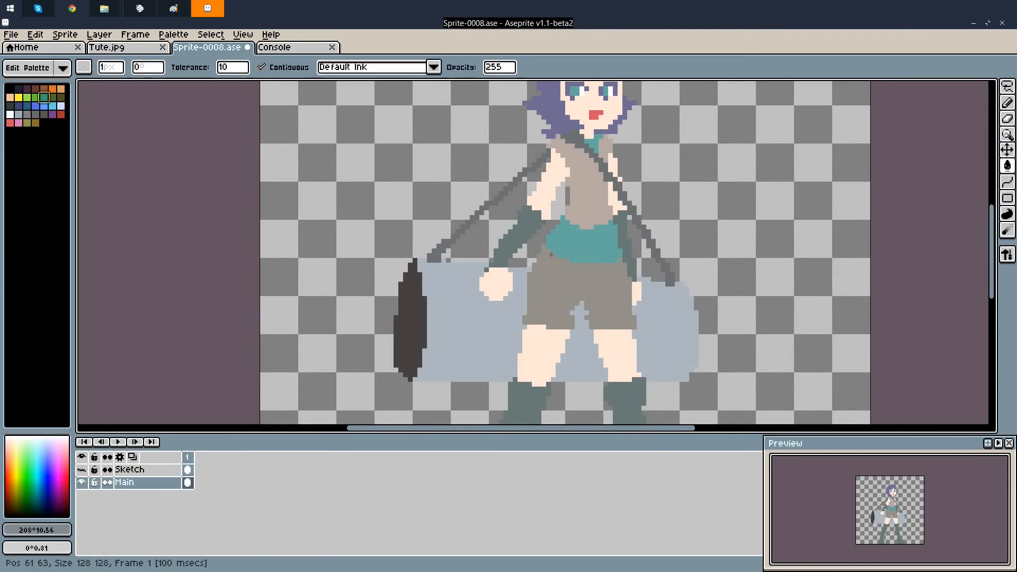
pyautogui.click(406, 365)
# Save the sprite with the recoloured bag end
pyautogui.scroll(-3, 418, 318)
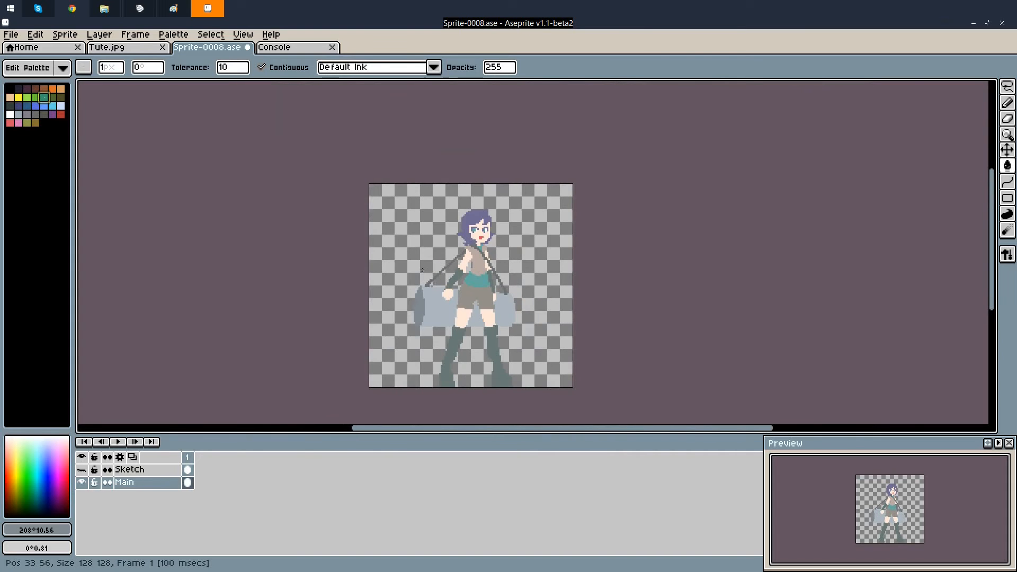
pyautogui.scroll(-1, 428, 290)
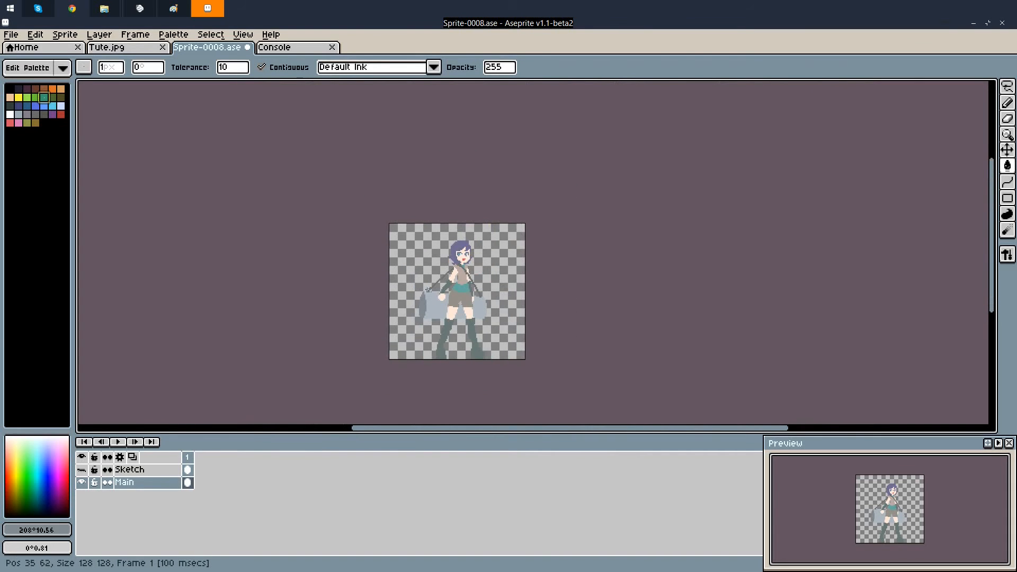
pyautogui.scroll(3, 427, 290)
pyautogui.scroll(-1, 432, 289)
pyautogui.hotkey('ctrl', 's')
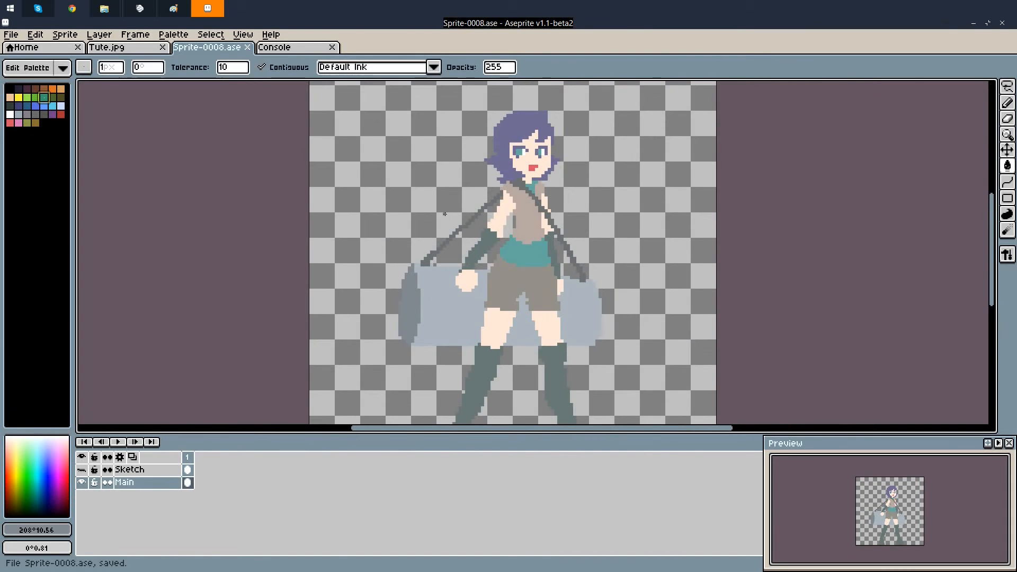
pyautogui.scroll(-1, 445, 213)
pyautogui.scroll(4, 501, 334)
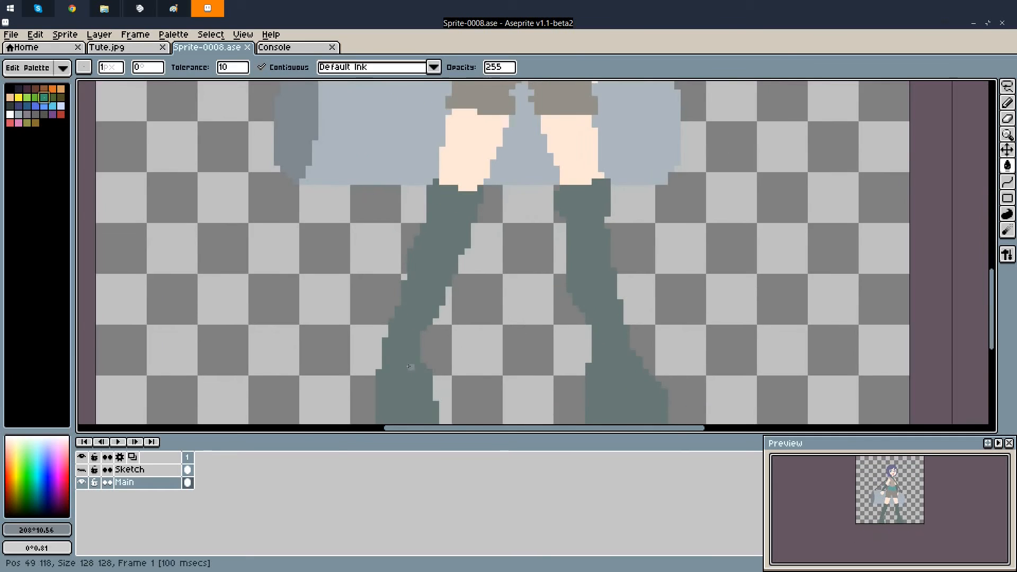
pyautogui.scroll(-2, 370, 287)
pyautogui.scroll(-1, 371, 287)
pyautogui.scroll(3, 455, 212)
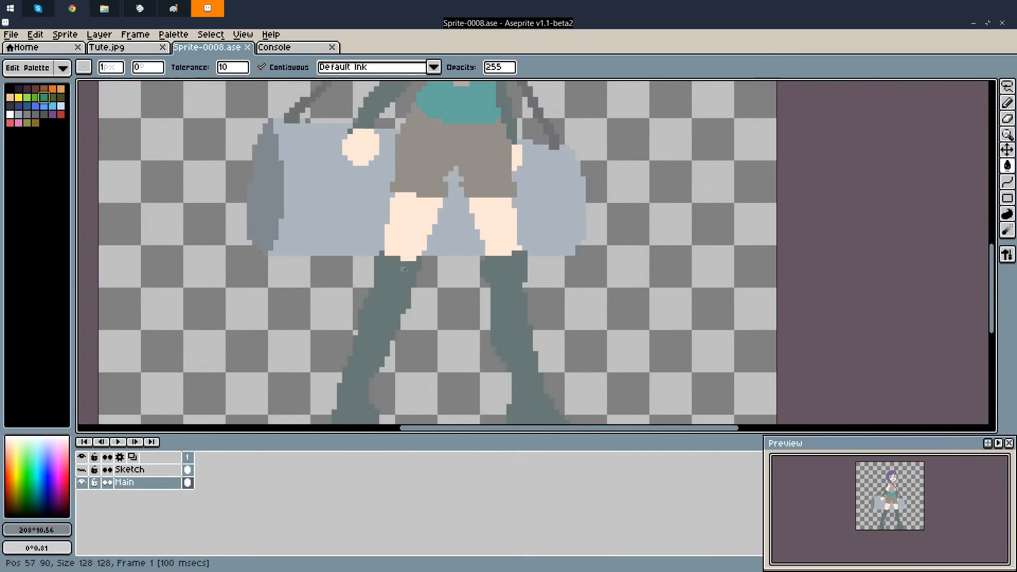
pyautogui.scroll(-5, 351, 308)
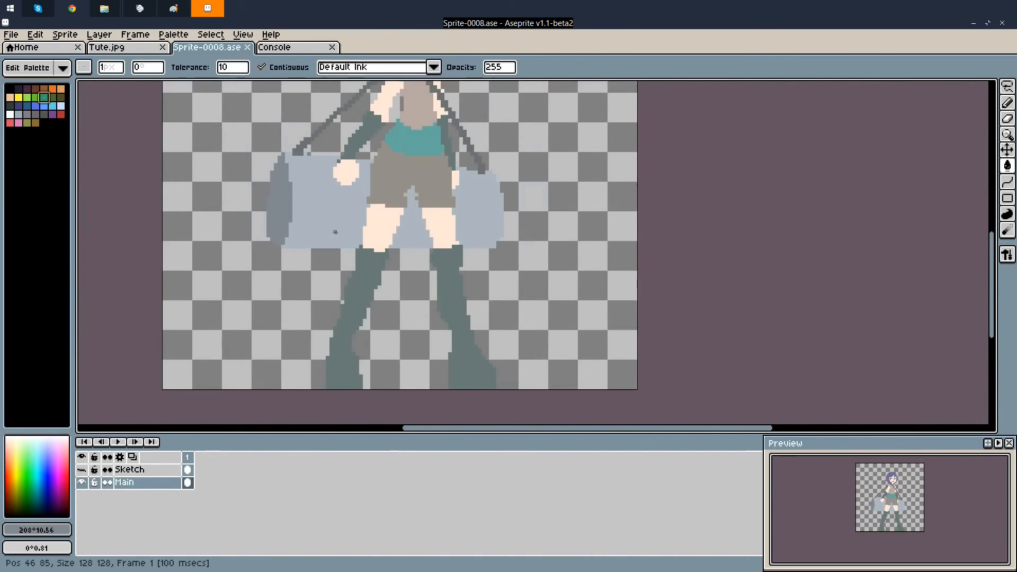
# Line off both feet across the ankles and fill them with a dark blue-grey, hue 211, saturation 18, brightness 42
pyautogui.scroll(2, 360, 297)
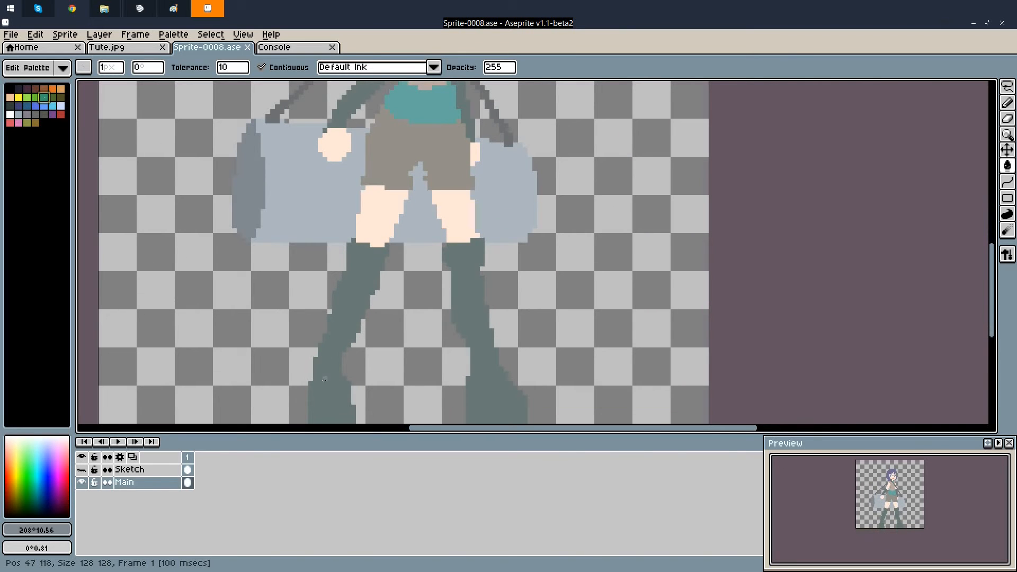
pyautogui.press('i')
pyautogui.click(36, 530)
pyautogui.moveTo(164, 507); pyautogui.dragTo(128, 507)
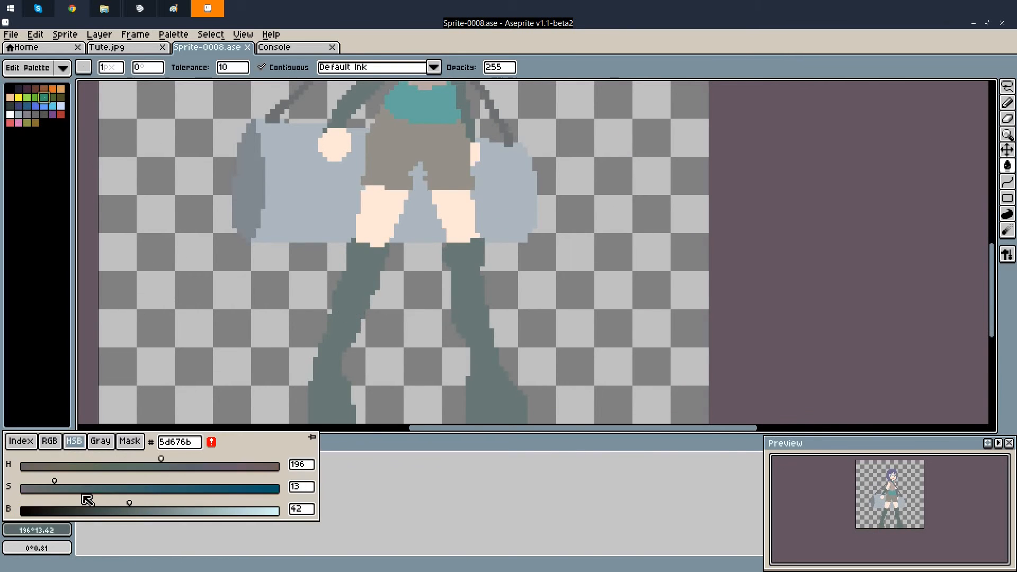
pyautogui.press('b')
pyautogui.moveTo(251, 396); pyautogui.dragTo(293, 388)
pyautogui.moveTo(426, 396); pyautogui.dragTo(465, 386)
pyautogui.press('g')
pyautogui.click(276, 410)
pyautogui.click(456, 410)
# Line off the knee section of both boots and fill them with the same dark blue-grey
pyautogui.moveTo(532, 311); pyautogui.dragTo(558, 307)
pyautogui.press('g')
pyautogui.click(455, 298)
pyautogui.click(542, 293)
# Add dark blue-grey bands at the elbow and wrist ends of both arm guards, filling with tolerance 0
pyautogui.press('b')
pyautogui.scroll(1, 451, 306)
pyautogui.moveTo(451, 307); pyautogui.dragTo(468, 307)
pyautogui.hotkey('ctrl', 'z')
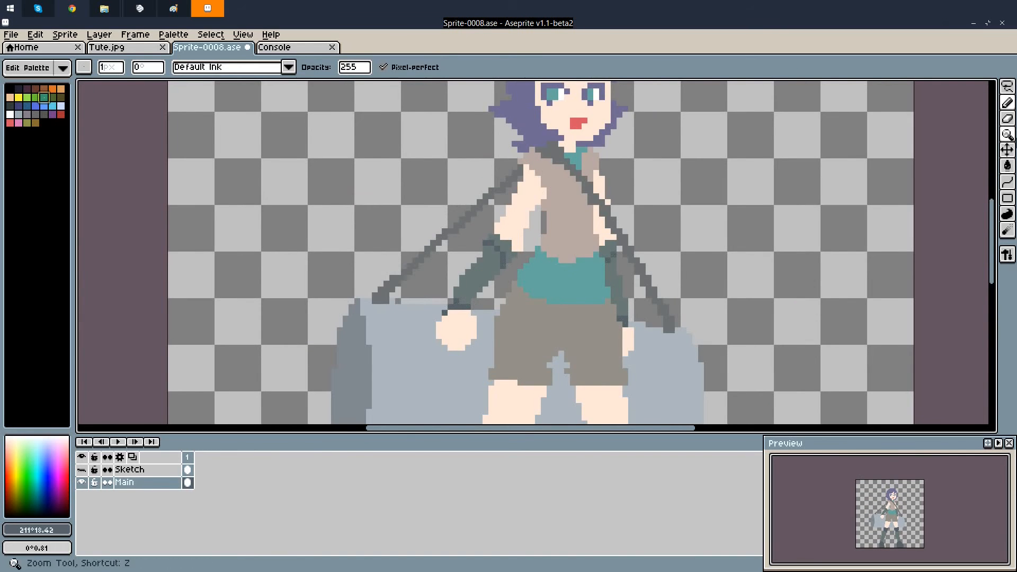
pyautogui.press('g')
pyautogui.click(236, 67)
pyautogui.click(167, 268)
pyautogui.click(355, 277)
# Add a new layer above the Sketch layer
pyautogui.scroll(-4, 508, 265)
pyautogui.click(128, 471)
pyautogui.hotkey('shift', 'n')
pyautogui.scroll(5, 477, 275)
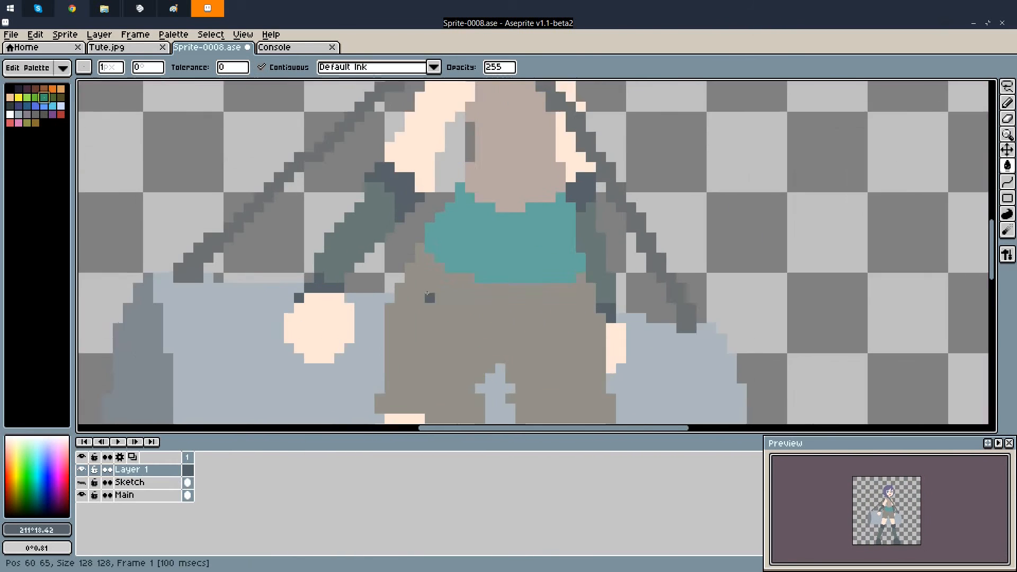
pyautogui.hotkey('shift', 'u')
pyautogui.hotkey('ctrl', 'z')
# Outline a rounded pouch on the hip beside the larger hand and fill it with the dark blue-grey
pyautogui.press('b')
pyautogui.scroll(-3, 427, 294)
pyautogui.moveTo(385, 295)
pyautogui.mouseDown()
pyautogui.moveTo(422, 257)
pyautogui.moveTo(417, 226)
pyautogui.mouseUp()
pyautogui.hotkey('ctrl', 'z')
pyautogui.hotkey('ctrl', 'z')
pyautogui.moveTo(377, 288); pyautogui.dragTo(388, 263)
pyautogui.scroll(2, 399, 234)
pyautogui.moveTo(437, 186); pyautogui.dragTo(428, 254)
pyautogui.press('g')
pyautogui.click(426, 223)
pyautogui.scroll(-3, 424, 239)
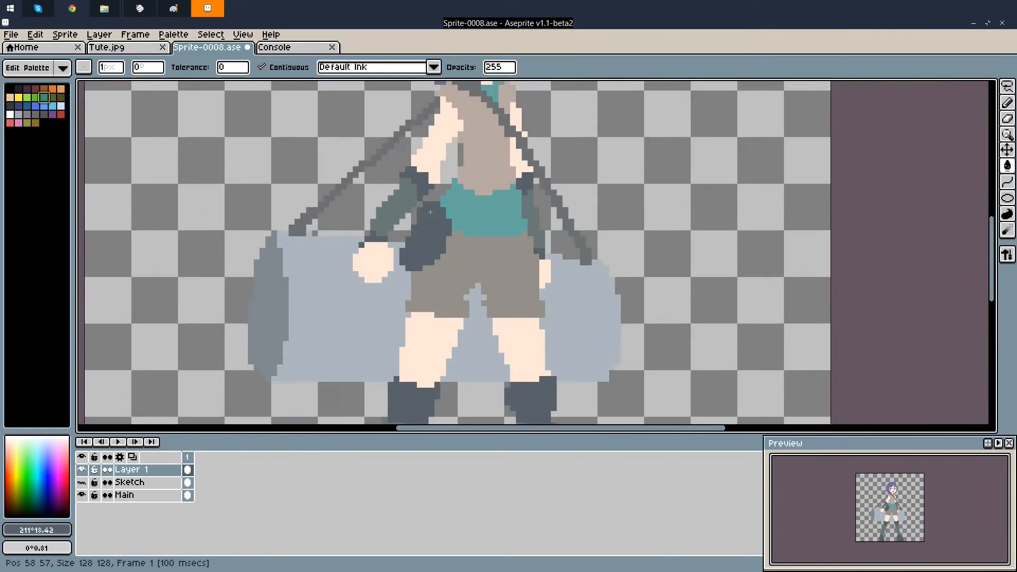
# Paint a ring on the hip pouch in muted orange, hue 8, saturation 41, brightness 82, with the Pencil tool
pyautogui.press('b')
pyautogui.scroll(2, 434, 243)
pyautogui.click(42, 529)
pyautogui.moveTo(95, 487); pyautogui.dragTo(127, 488)
pyautogui.scroll(1, 455, 233)
pyautogui.moveTo(402, 239); pyautogui.dragTo(435, 239)
pyautogui.moveTo(419, 281); pyautogui.dragTo(400, 304)
pyautogui.scroll(-2, 413, 291)
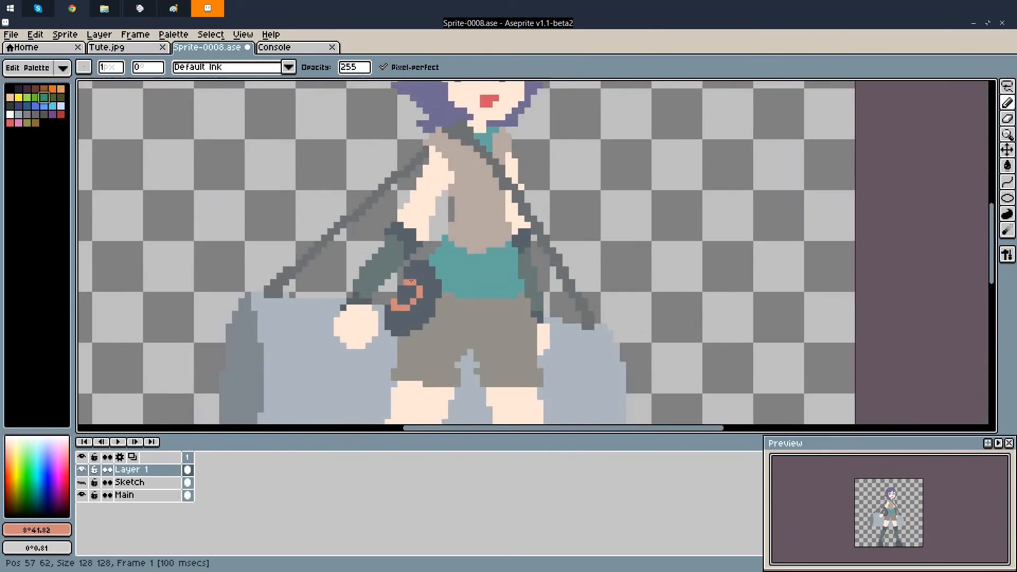
pyautogui.press('g')
pyautogui.scroll(3, 434, 265)
pyautogui.click(1008, 103)
pyautogui.scroll(-2, 366, 319)
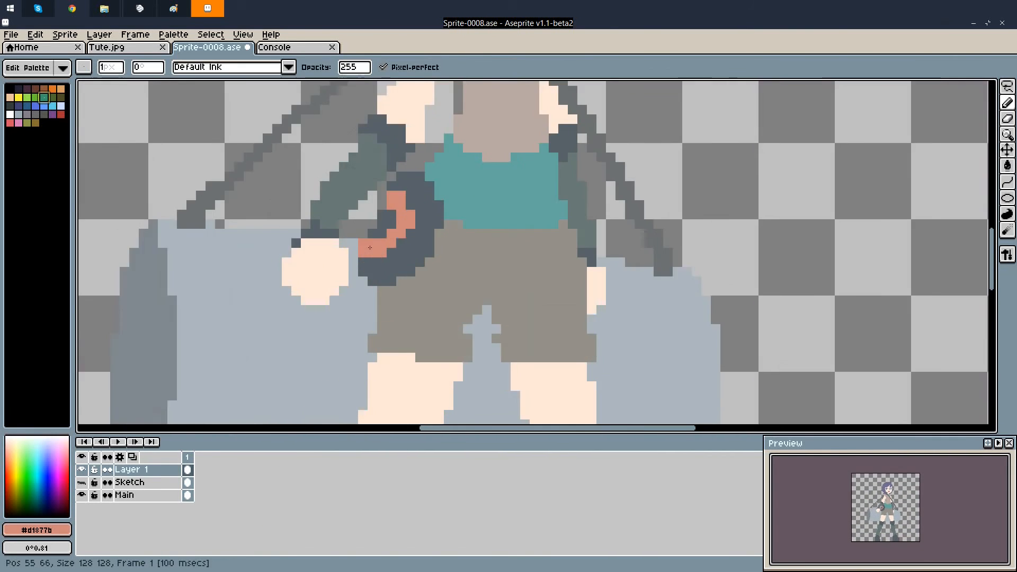
# Paint a narrow sliver of a matching pouch on the opposite hip and save the sprite
pyautogui.keyDown('alt'); pyautogui.click(449, 310); pyautogui.keyUp('alt')
pyautogui.hotkey('ctrl', 'z')
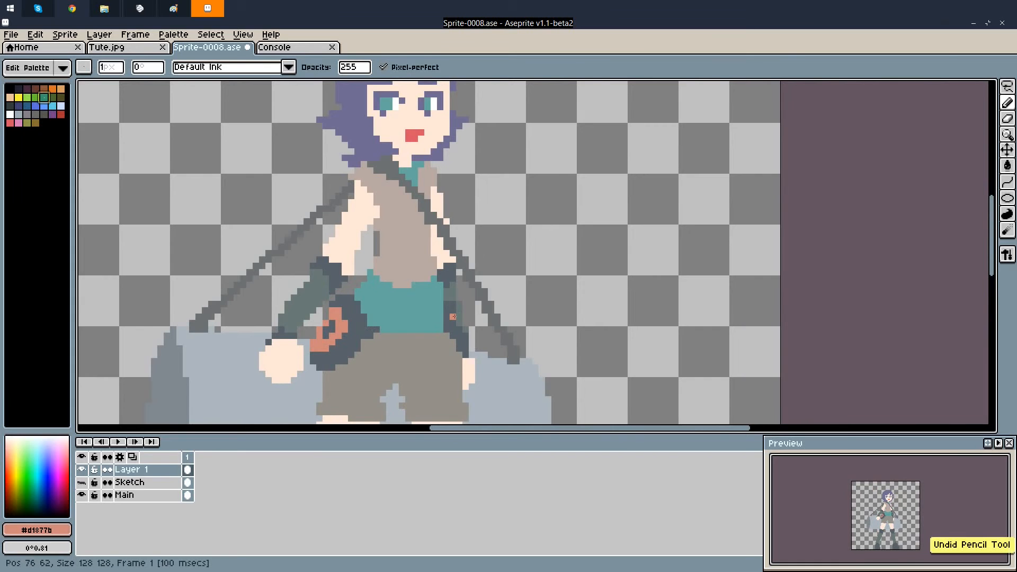
pyautogui.scroll(-5, 442, 236)
pyautogui.press('v')
pyautogui.hotkey('ctrl', 's')
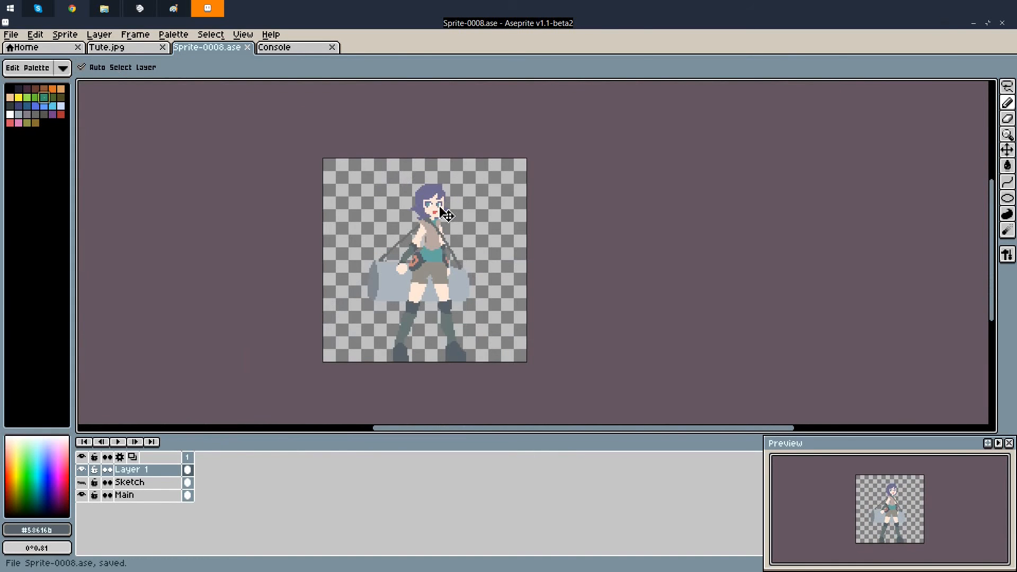
# Move Layer 1 below the Sketch layer and merge it down into Main
pyautogui.press('b')
pyautogui.scroll(2, 388, 286)
pyautogui.scroll(-1, 388, 286)
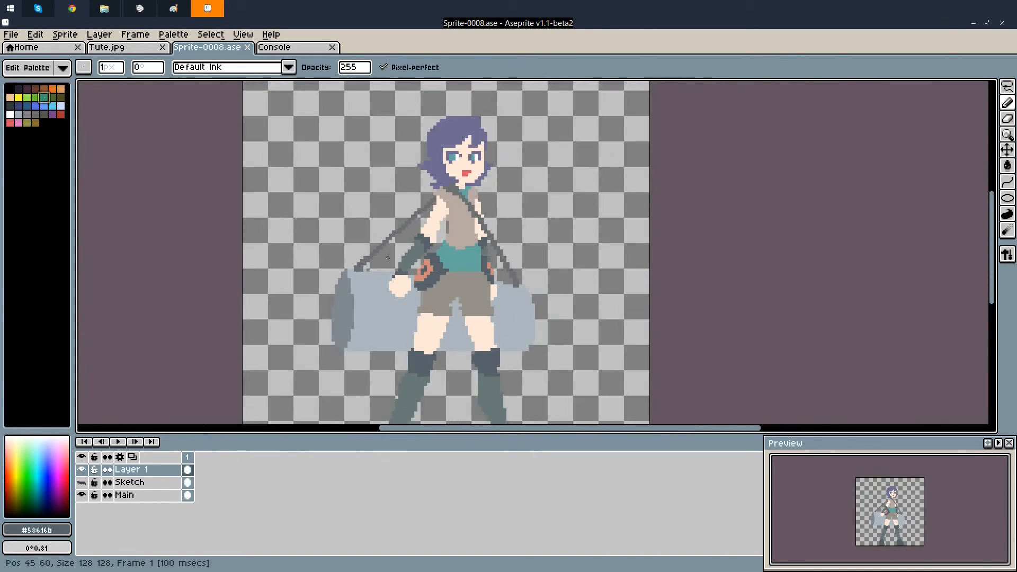
pyautogui.scroll(2, 379, 256)
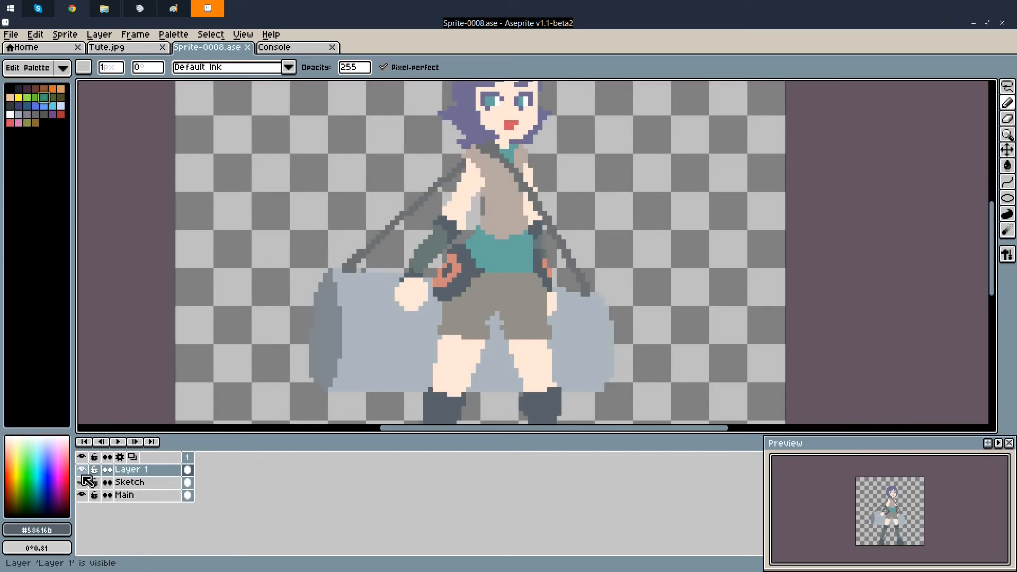
pyautogui.moveTo(126, 474); pyautogui.dragTo(136, 484)
pyautogui.rightClick(136, 482)
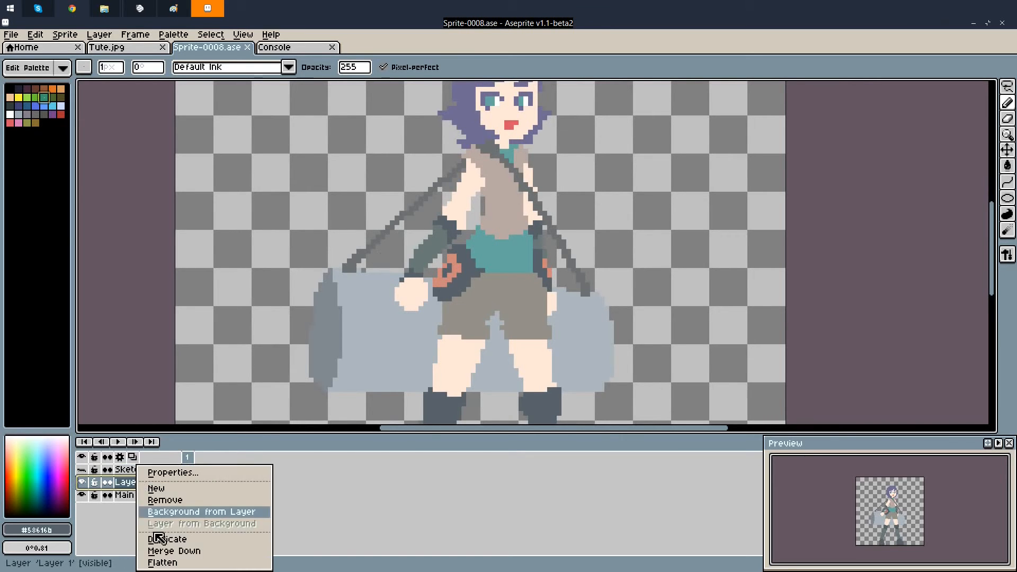
pyautogui.click(168, 552)
pyautogui.scroll(-1, 267, 351)
pyautogui.scroll(1, 267, 351)
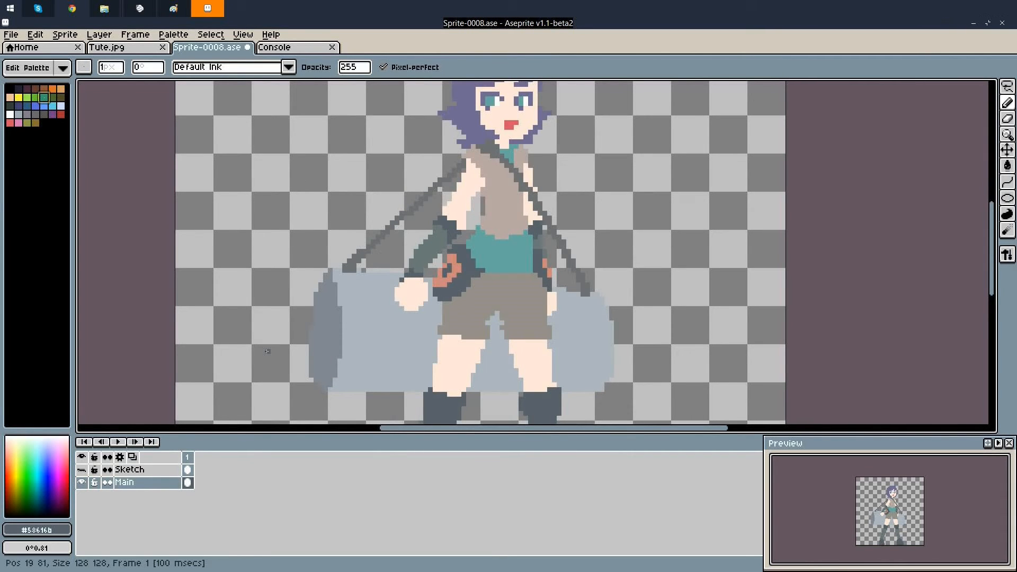
# Shade the bare skin of both arms at the shoulders and above the arm guards with pink #ffaaa6
pyautogui.scroll(2, 498, 174)
pyautogui.keyDown('alt'); pyautogui.click(495, 182); pyautogui.keyUp('alt')
pyautogui.click(49, 532)
pyautogui.moveTo(63, 488); pyautogui.dragTo(111, 488)
pyautogui.scroll(2, 509, 138)
pyautogui.moveTo(448, 119); pyautogui.dragTo(385, 225)
pyautogui.moveTo(454, 163); pyautogui.dragTo(501, 151)
pyautogui.scroll(-13, 450, 169)
pyautogui.scroll(12, 454, 228)
pyautogui.moveTo(358, 243); pyautogui.dragTo(369, 263)
pyautogui.press('g')
pyautogui.click(358, 222)
pyautogui.moveTo(489, 313); pyautogui.dragTo(478, 334)
# Extend the dark wrist cuff over the top of the larger hand with colours sampled from the sprite
pyautogui.keyDown('alt'); pyautogui.click(483, 324); pyautogui.keyUp('alt')
pyautogui.moveTo(327, 313)
pyautogui.mouseDown()
pyautogui.moveTo(367, 318)
pyautogui.moveTo(377, 280)
pyautogui.moveTo(396, 310)
pyautogui.moveTo(398, 265)
pyautogui.moveTo(361, 322)
pyautogui.mouseUp()
pyautogui.scroll(-14, 390, 243)
pyautogui.scroll(7, 345, 297)
pyautogui.keyDown('alt'); pyautogui.click(360, 316); pyautogui.keyUp('alt')
pyautogui.scroll(6, 350, 297)
pyautogui.keyDown('alt'); pyautogui.click(368, 295); pyautogui.keyUp('alt')
pyautogui.scroll(-4, 381, 307)
pyautogui.keyDown('alt'); pyautogui.click(396, 299); pyautogui.keyUp('alt')
pyautogui.scroll(4, 389, 302)
pyautogui.keyDown('alt'); pyautogui.click(379, 319); pyautogui.keyUp('alt')
# Reshape the larger hand into a tapered form with a separate thumb, carving it with the bag's blue-grey #acb6bf
pyautogui.scroll(-1, 389, 305)
pyautogui.scroll(-1, 389, 314)
pyautogui.keyDown('alt'); pyautogui.click(400, 286); pyautogui.keyUp('alt')
pyautogui.scroll(1, 401, 289)
pyautogui.scroll(-2, 379, 310)
pyautogui.keyDown('alt'); pyautogui.click(383, 291); pyautogui.keyUp('alt')
pyautogui.scroll(-1, 391, 292)
pyautogui.keyDown('alt'); pyautogui.click(375, 283); pyautogui.keyUp('alt')
pyautogui.moveTo(377, 285)
pyautogui.mouseDown()
pyautogui.moveTo(383, 294)
pyautogui.moveTo(366, 306)
pyautogui.mouseUp()
pyautogui.scroll(-9, 347, 306)
pyautogui.scroll(11, 348, 310)
pyautogui.scroll(-5, 389, 292)
pyautogui.hotkey('ctrl', 'z')
pyautogui.scroll(-2, 389, 289)
pyautogui.keyDown('alt'); pyautogui.click(391, 289); pyautogui.keyUp('alt')
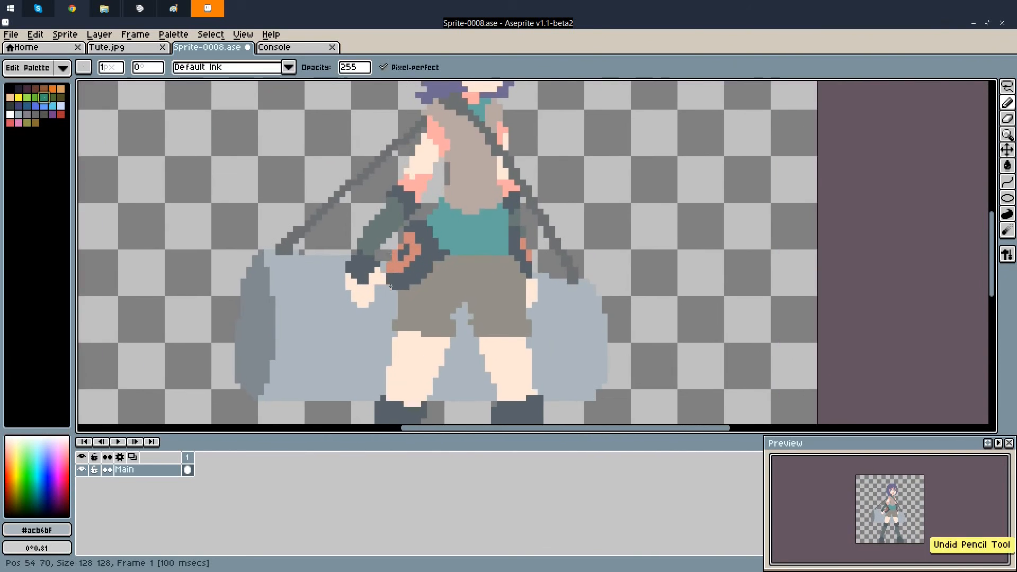
# Shade the skin of the hands just below the dark cuffs with the pink shadow colour
pyautogui.scroll(-4, 390, 286)
pyautogui.scroll(4, 385, 252)
pyautogui.keyDown('alt'); pyautogui.click(432, 292); pyautogui.keyUp('alt')
pyautogui.moveTo(366, 385); pyautogui.dragTo(384, 396)
pyautogui.scroll(-4, 391, 364)
pyautogui.scroll(5, 424, 345)
# Shade both thighs below the shorts and along the boot tops with pink #ffaaa6, using pencil edges and fills
pyautogui.moveTo(403, 279); pyautogui.dragTo(449, 273)
pyautogui.moveTo(495, 279)
pyautogui.mouseDown()
pyautogui.moveTo(525, 269)
pyautogui.moveTo(537, 278)
pyautogui.mouseUp()
pyautogui.press('g')
pyautogui.click(517, 262)
pyautogui.click(426, 262)
pyautogui.scroll(-7, 461, 319)
pyautogui.scroll(10, 451, 321)
pyautogui.press('b')
pyautogui.moveTo(422, 290); pyautogui.dragTo(489, 299)
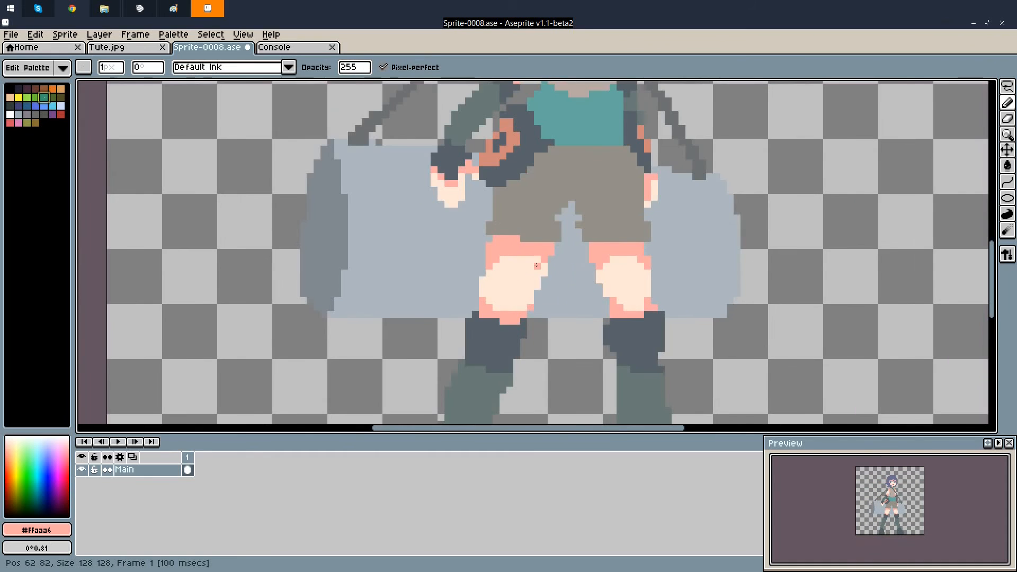
# Shade the face along the hairline with the pink shadow colour and save the sprite
pyautogui.scroll(-4, 472, 320)
pyautogui.keyDown('alt'); pyautogui.click(466, 305); pyautogui.keyUp('alt')
pyautogui.scroll(-6, 549, 356)
pyautogui.hotkey('ctrl', 's')
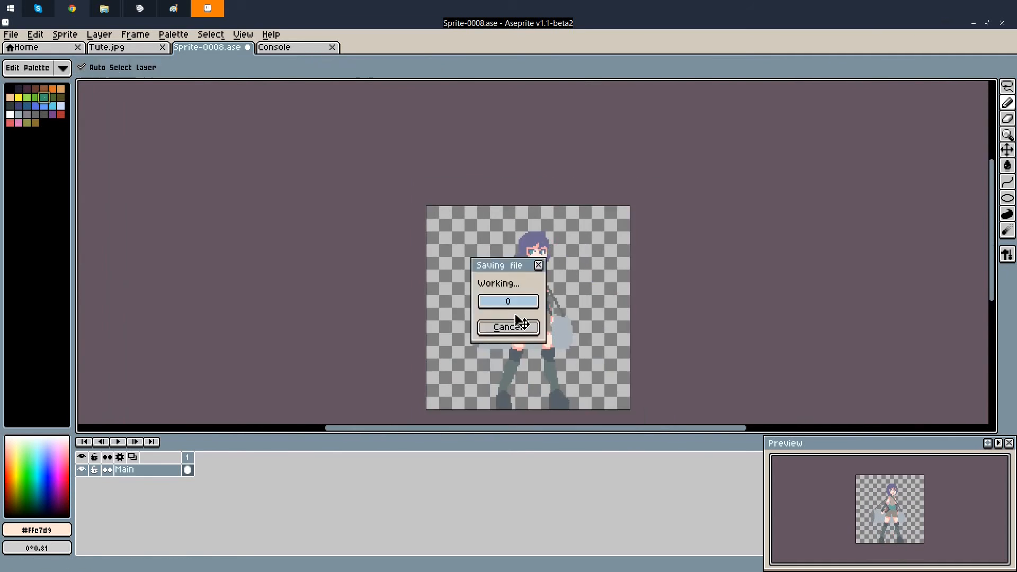
# Outline and fill the character's cast shadow on the bag in the end cap's grey #81888f, and save the sprite
pyautogui.scroll(6, 488, 343)
pyautogui.keyDown('alt'); pyautogui.click(466, 318); pyautogui.keyUp('alt')
pyautogui.moveTo(524, 244); pyautogui.dragTo(530, 258)
pyautogui.hotkey('ctrl', 'z')
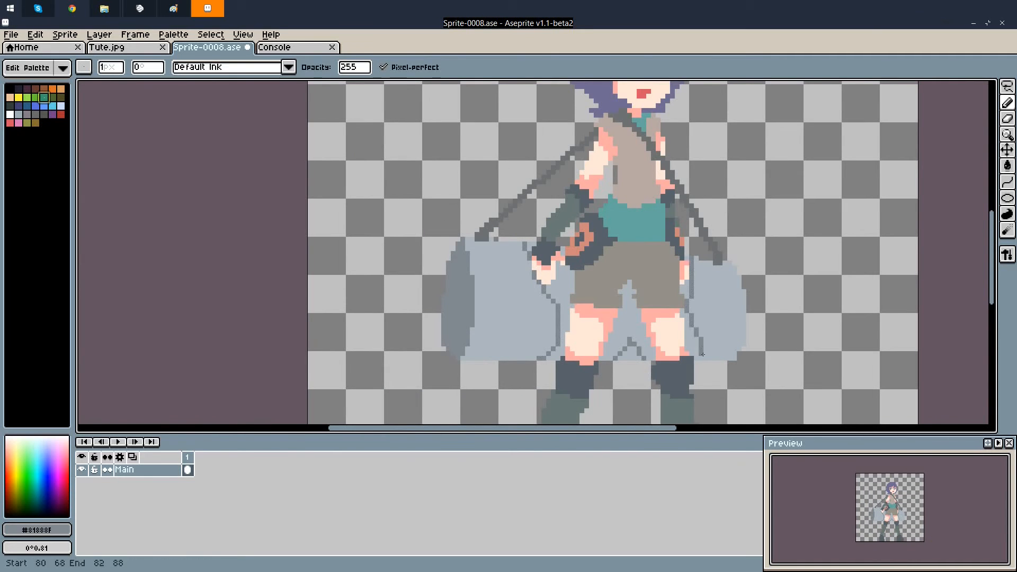
pyautogui.scroll(-4, 546, 277)
pyautogui.hotkey('ctrl', 's')
# Mix a brown shadow colour (hue 8, saturation 16, brightness 66) from the vest colour and shade the vest along the diagonal strap
pyautogui.scroll(6, 584, 199)
pyautogui.keyDown('alt'); pyautogui.click(585, 199); pyautogui.keyUp('alt')
pyautogui.click(36, 529)
pyautogui.moveTo(207, 511); pyautogui.dragTo(166, 511)
pyautogui.moveTo(48, 488); pyautogui.dragTo(88, 487)
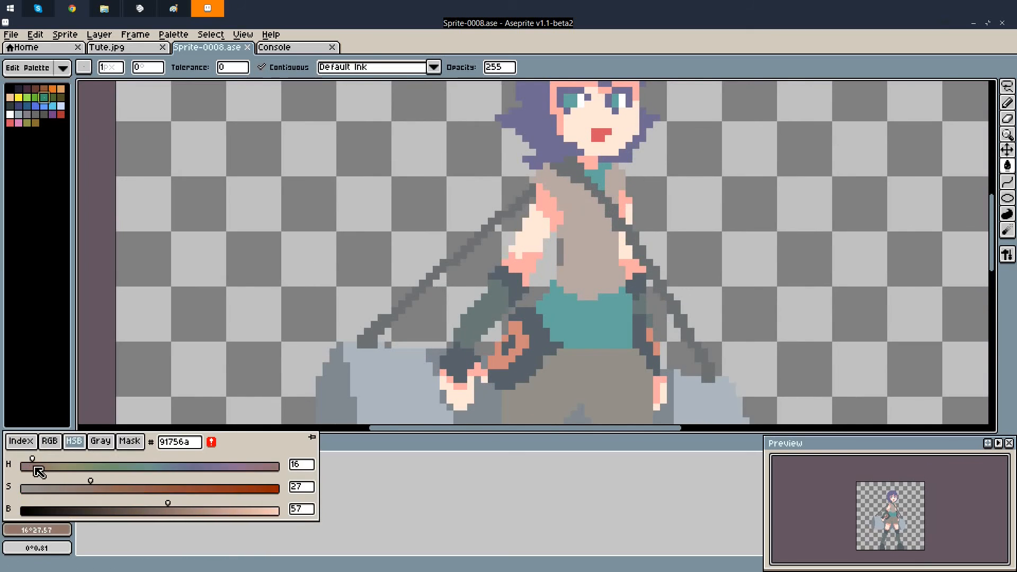
pyautogui.scroll(3, 597, 276)
pyautogui.click(36, 530)
pyautogui.moveTo(179, 511); pyautogui.dragTo(192, 511)
pyautogui.press('b')
pyautogui.scroll(2, 599, 159)
pyautogui.moveTo(588, 151); pyautogui.dragTo(654, 234)
pyautogui.scroll(-3, 641, 223)
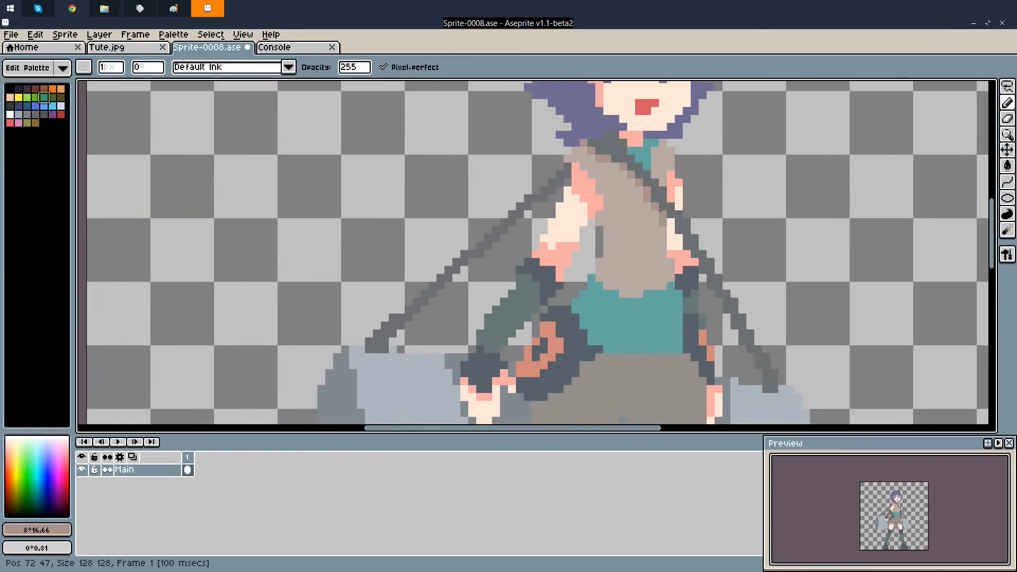
# Extend the brown vest shading down the arm-side edge and beneath the chest
pyautogui.scroll(2, 593, 222)
pyautogui.moveTo(587, 232); pyautogui.dragTo(592, 225)
pyautogui.scroll(-4, 635, 246)
pyautogui.scroll(3, 635, 233)
pyautogui.moveTo(659, 262)
pyautogui.mouseDown()
pyautogui.moveTo(610, 246)
pyautogui.moveTo(635, 256)
pyautogui.mouseUp()
pyautogui.scroll(-3, 635, 244)
pyautogui.scroll(3, 631, 244)
# Mix a grey-green shadow colour with the RGB sliders and shade the teal shirt's edges around the waist
pyautogui.keyDown('alt'); pyautogui.click(630, 233); pyautogui.keyUp('alt')
pyautogui.scroll(-4, 631, 245)
pyautogui.scroll(-2, 631, 245)
pyautogui.click(37, 530)
pyautogui.moveTo(136, 465); pyautogui.dragTo(159, 465)
pyautogui.moveTo(167, 488); pyautogui.dragTo(177, 488)
pyautogui.moveTo(164, 511); pyautogui.dragTo(177, 512)
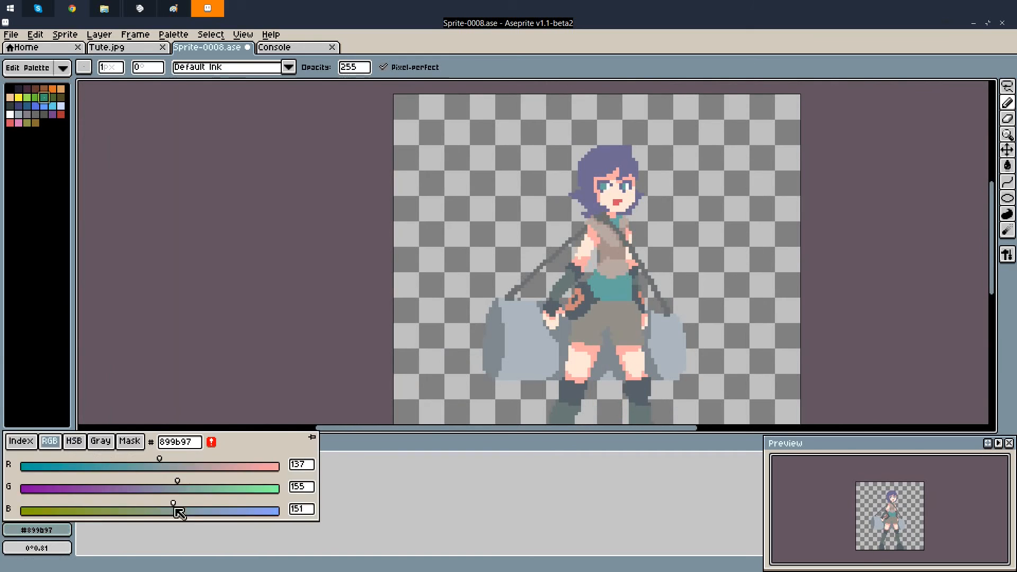
pyautogui.scroll(8, 635, 276)
pyautogui.scroll(-2, 636, 318)
pyautogui.moveTo(680, 337)
pyautogui.mouseDown()
pyautogui.moveTo(585, 329)
pyautogui.moveTo(611, 274)
pyautogui.moveTo(600, 302)
pyautogui.mouseUp()
pyautogui.click(615, 320)
pyautogui.scroll(-4, 617, 324)
pyautogui.scroll(5, 625, 339)
# Touch up the shirt's shading where it meets the vest and shorts, using sampled colours, and save the sprite
pyautogui.keyDown('alt'); pyautogui.click(655, 341); pyautogui.keyUp('alt')
pyautogui.press('b')
pyautogui.scroll(-1, 625, 318)
pyautogui.keyDown('alt'); pyautogui.click(683, 276); pyautogui.keyUp('alt')
pyautogui.scroll(-3, 651, 297)
pyautogui.scroll(4, 625, 281)
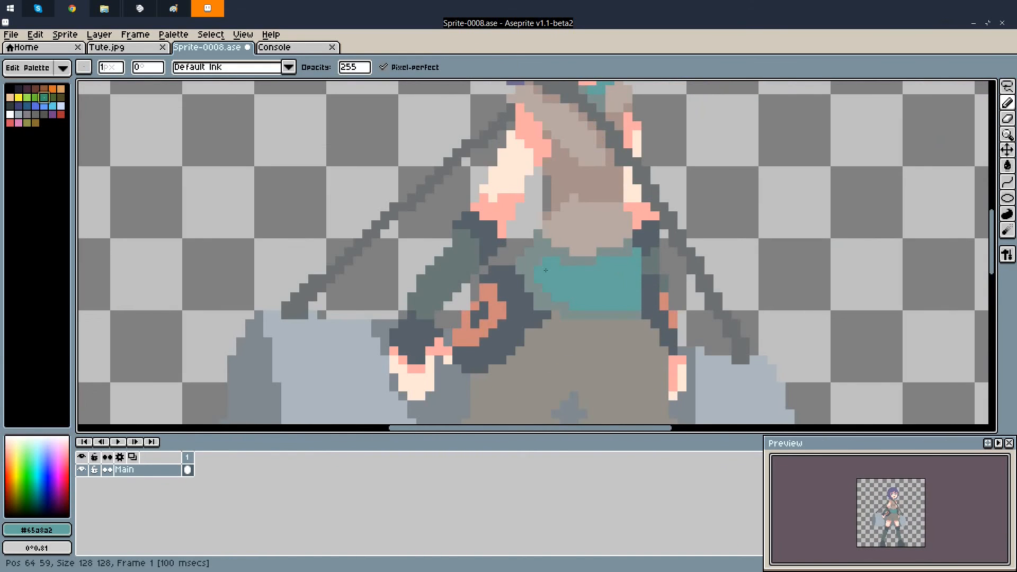
pyautogui.scroll(-3, 545, 270)
pyautogui.hotkey('ctrl', 's')
# Mix a browner shadow colour for the shorts and draw the waistband shading with belt loops along their upper edge
pyautogui.keyDown('alt'); pyautogui.click(620, 245); pyautogui.keyUp('alt')
pyautogui.scroll(-4, 583, 254)
pyautogui.scroll(4, 562, 318)
pyautogui.keyDown('alt'); pyautogui.click(530, 276); pyautogui.keyUp('alt')
pyautogui.scroll(-3, 509, 276)
pyautogui.click(37, 530)
pyautogui.click(73, 443)
pyautogui.moveTo(49, 467); pyautogui.dragTo(35, 466)
pyautogui.scroll(3, 521, 259)
pyautogui.click(37, 530)
pyautogui.moveTo(42, 488)
pyautogui.mouseDown()
pyautogui.moveTo(91, 489)
pyautogui.moveTo(67, 489)
pyautogui.mouseUp()
pyautogui.moveTo(602, 228); pyautogui.dragTo(439, 228)
pyautogui.moveTo(439, 239); pyautogui.dragTo(450, 239)
pyautogui.keyDown('alt'); pyautogui.click(481, 234); pyautogui.keyUp('alt')
pyautogui.scroll(-3, 481, 234)
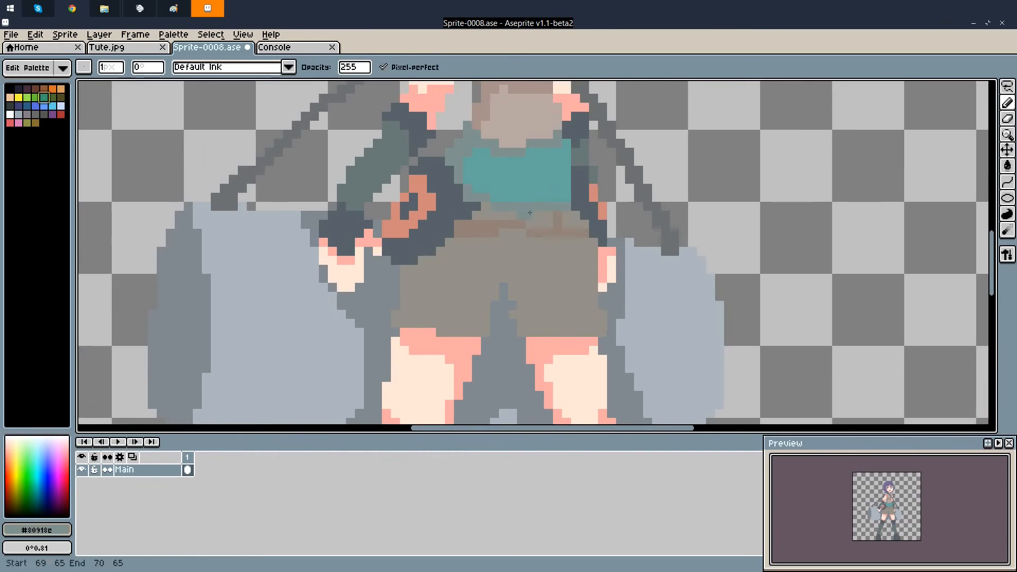
# Draw the hem lines on both shorts legs and outline the inner-leg shadow in brown #948279
pyautogui.scroll(3, 448, 308)
pyautogui.scroll(-3, 509, 386)
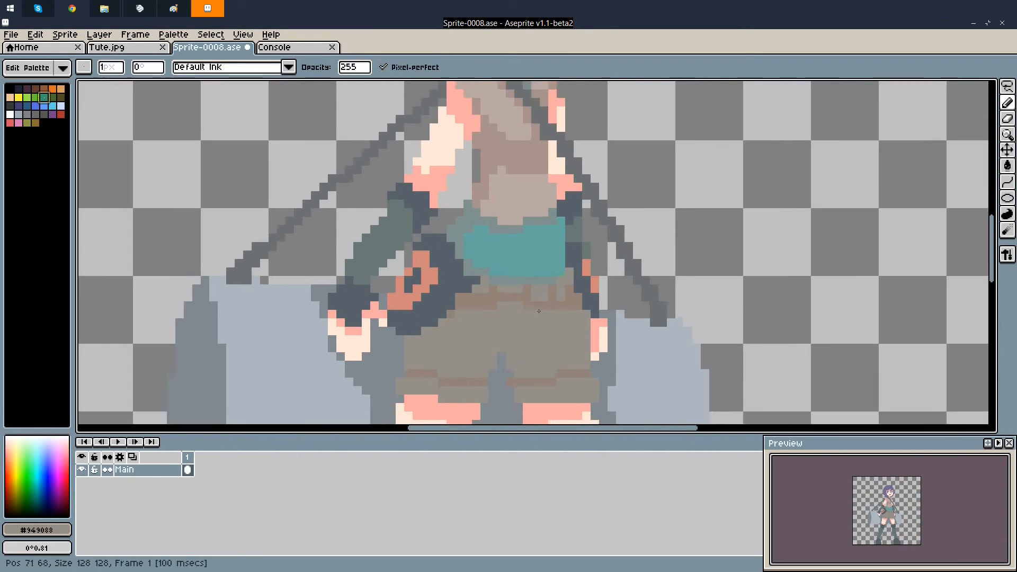
pyautogui.scroll(4, 456, 266)
pyautogui.scroll(-3, 457, 267)
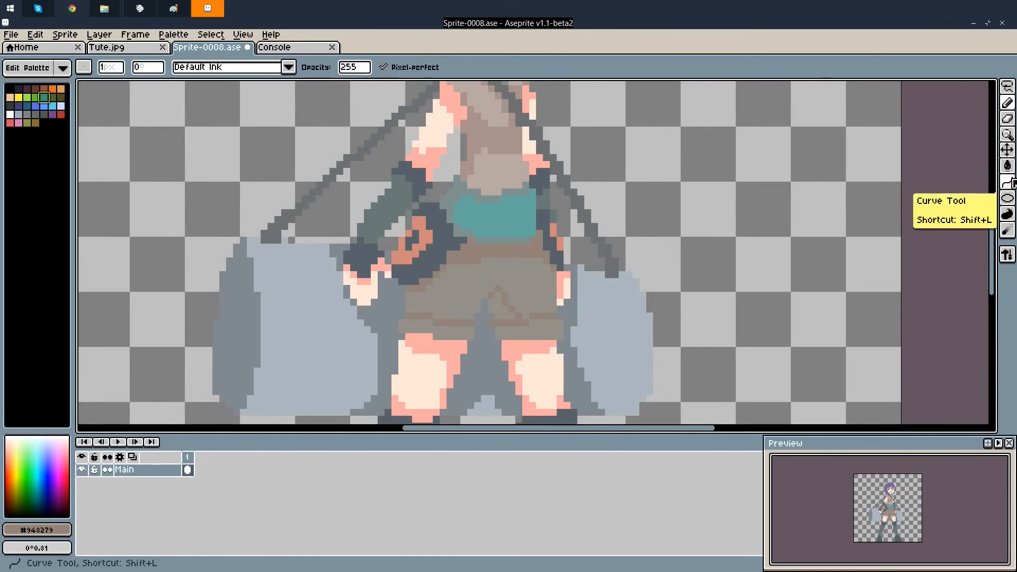
# Fill the inner-leg shadow on the shorts with the brown shade, undoing the first fill and cleaning up the outline
pyautogui.click(1007, 166)
pyautogui.scroll(2, 508, 286)
pyautogui.hotkey('ctrl', 'z')
pyautogui.click(1008, 103)
pyautogui.scroll(-2, 450, 286)
pyautogui.scroll(2, 477, 297)
pyautogui.keyDown('alt'); pyautogui.click(477, 286); pyautogui.keyUp('alt')
pyautogui.click(1008, 166)
pyautogui.scroll(-1, 455, 296)
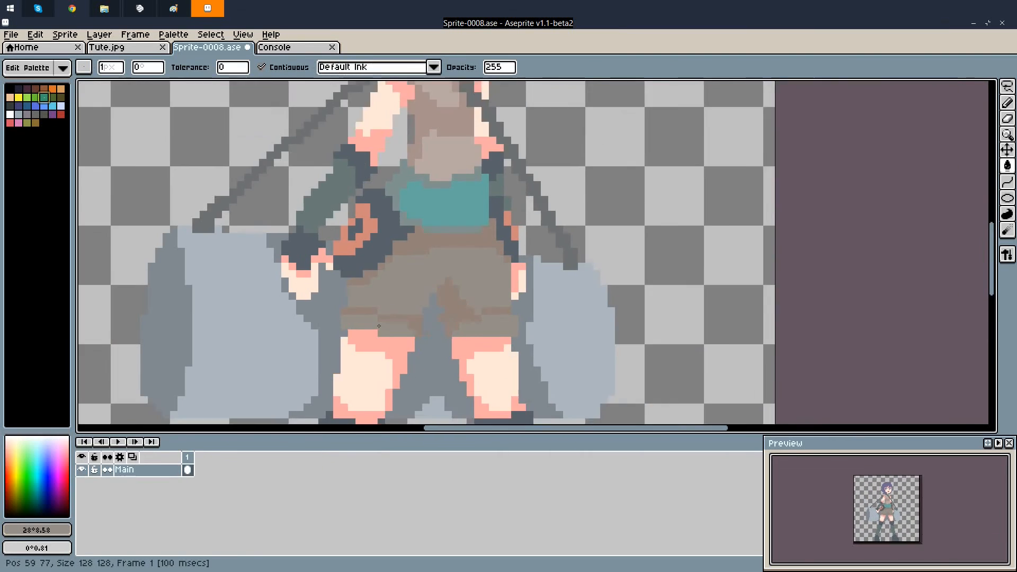
# Recolour all of the shorts' shadow areas a darker brown with a non-contiguous fill
pyautogui.click(37, 530)
pyautogui.click(260, 68)
pyautogui.click(374, 311)
pyautogui.scroll(-3, 339, 264)
# Darken the sampled vest shadow colour and recolour all of the vest's shading with it
pyautogui.keyDown('alt'); pyautogui.click(320, 249); pyautogui.keyUp('alt')
pyautogui.click(37, 530)
pyautogui.scroll(2, 339, 255)
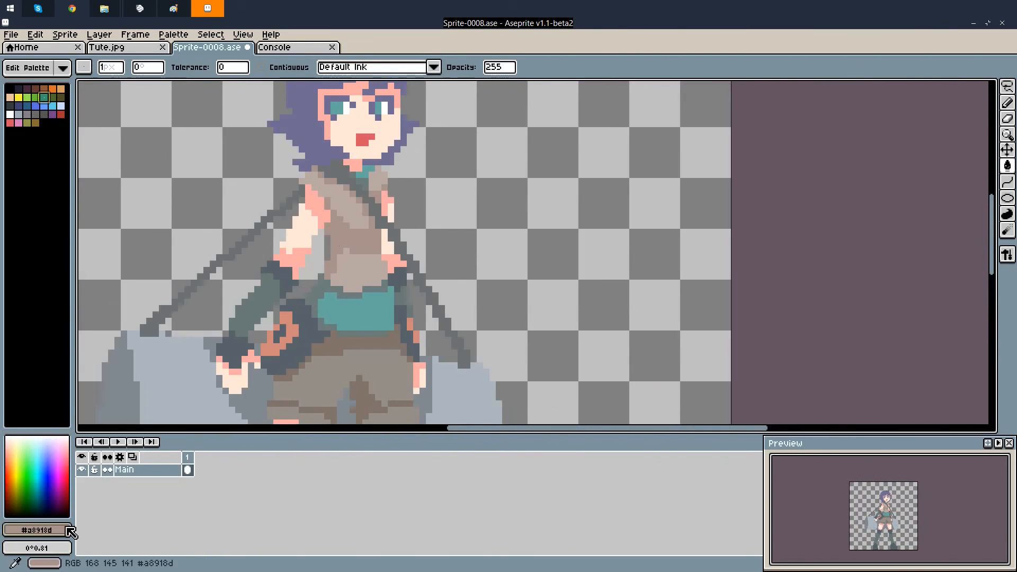
pyautogui.click(37, 530)
pyautogui.click(347, 212)
pyautogui.scroll(-3, 350, 265)
pyautogui.scroll(4, 339, 318)
# Darken the shadow along the teal shirt's edges and save the sprite
pyautogui.keyDown('alt'); pyautogui.click(334, 347); pyautogui.keyUp('alt')
pyautogui.press('b')
pyautogui.scroll(-3, 361, 274)
pyautogui.scroll(-3, 361, 273)
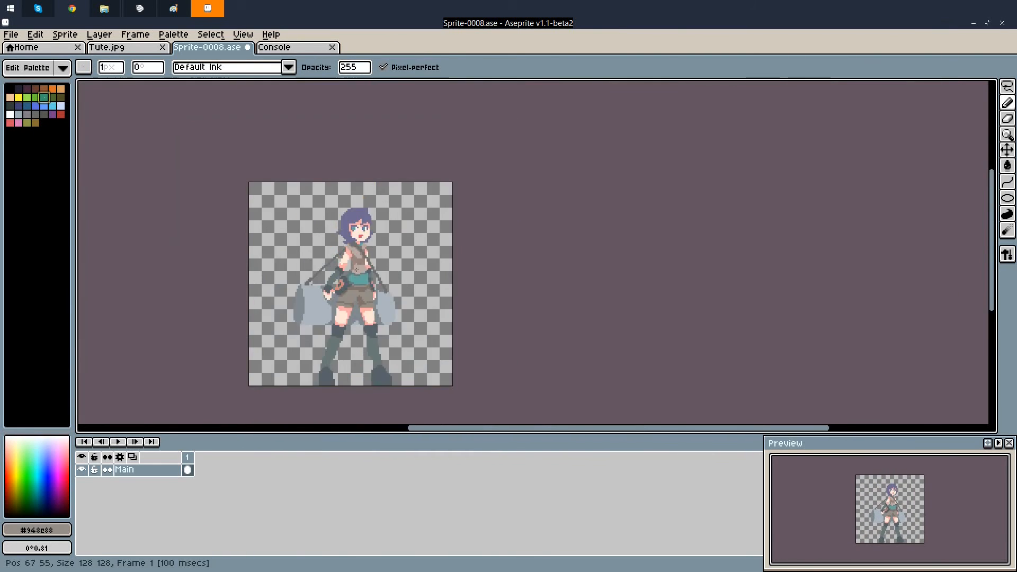
pyautogui.scroll(4, 360, 265)
pyautogui.scroll(-1, 361, 254)
# Shade the undersides of the gloves, cuffs and belt pouch in dark slate #3d4854
pyautogui.keyDown('alt'); pyautogui.click(368, 245); pyautogui.keyUp('alt')
pyautogui.scroll(2, 376, 245)
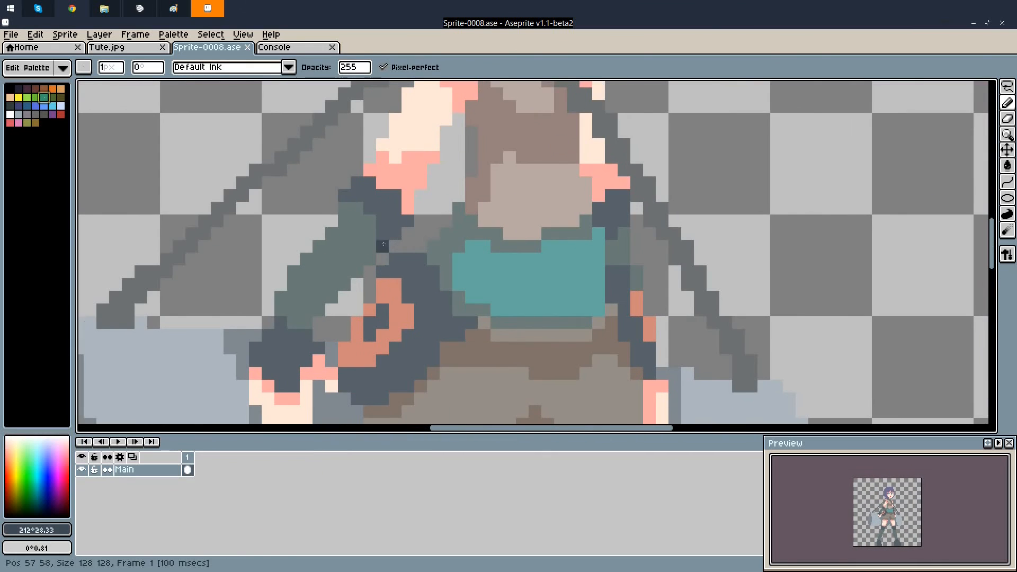
pyautogui.scroll(-3, 275, 334)
pyautogui.scroll(2, 295, 330)
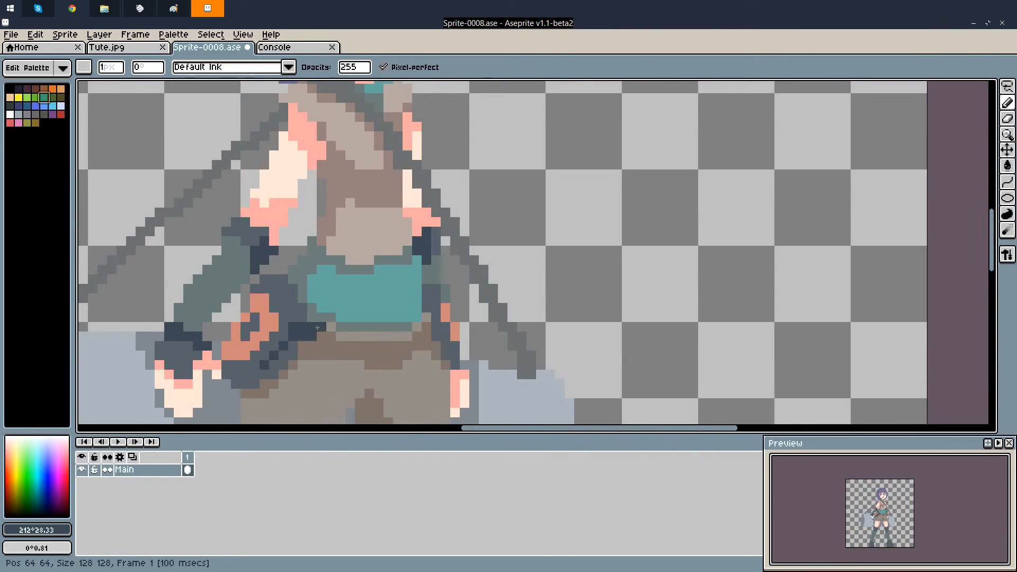
pyautogui.scroll(-2, 237, 382)
# Shade the edges of both dark knee bands at the boot tops in slate #3d4854
pyautogui.scroll(2, 466, 333)
pyautogui.scroll(-1, 468, 334)
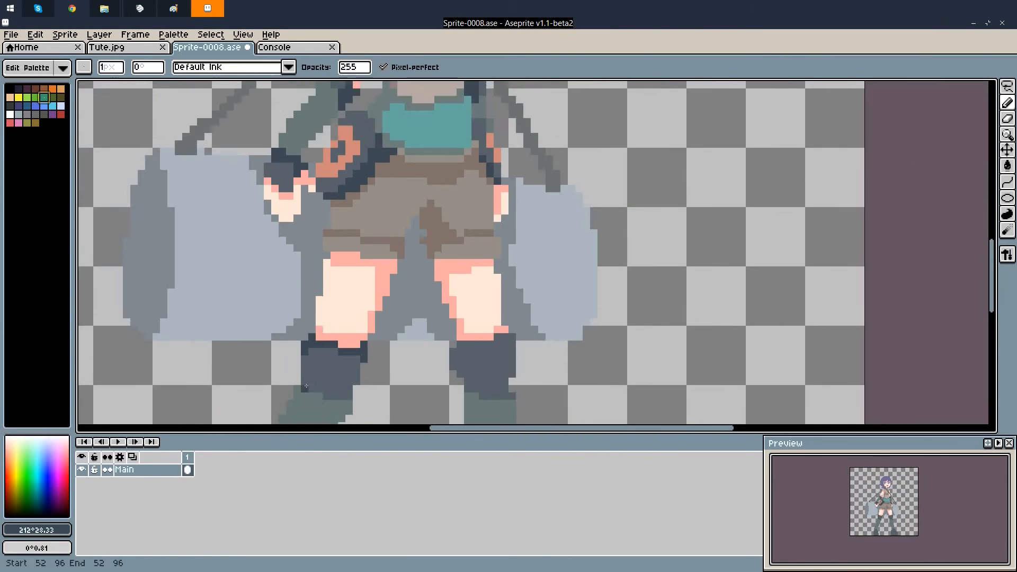
pyautogui.scroll(1, 472, 332)
pyautogui.scroll(-2, 517, 403)
pyautogui.scroll(1, 316, 307)
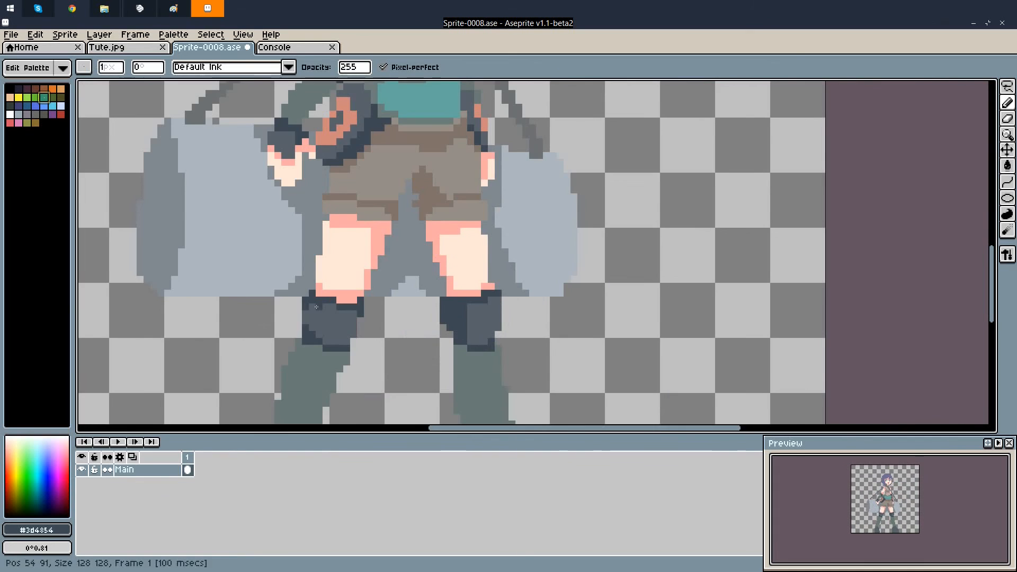
pyautogui.scroll(-1, 347, 341)
# Mix a dark teal from the green boot colour (hue 183, saturation 32, brightness 39) and outline the left boot's inner shadow
pyautogui.keyDown('alt'); pyautogui.click(445, 295); pyautogui.keyUp('alt')
pyautogui.scroll(-2, 385, 351)
pyautogui.scroll(2, 382, 392)
pyautogui.keyDown('alt'); pyautogui.click(382, 281); pyautogui.keyUp('alt')
pyautogui.click(37, 530)
pyautogui.moveTo(58, 488); pyautogui.dragTo(103, 488)
pyautogui.moveTo(139, 510)
pyautogui.mouseDown()
pyautogui.moveTo(91, 510)
pyautogui.moveTo(121, 510)
pyautogui.mouseUp()
pyautogui.click(37, 530)
pyautogui.moveTo(141, 466); pyautogui.dragTo(152, 467)
pyautogui.scroll(1, 387, 287)
pyautogui.moveTo(430, 261); pyautogui.dragTo(375, 384)
# Fill the left boot's shadow with dark teal, and outline and fill the matching inner shadow on the right boot
pyautogui.press('g')
pyautogui.scroll(1, 394, 363)
pyautogui.scroll(-4, 383, 348)
pyautogui.scroll(3, 536, 246)
pyautogui.press('b')
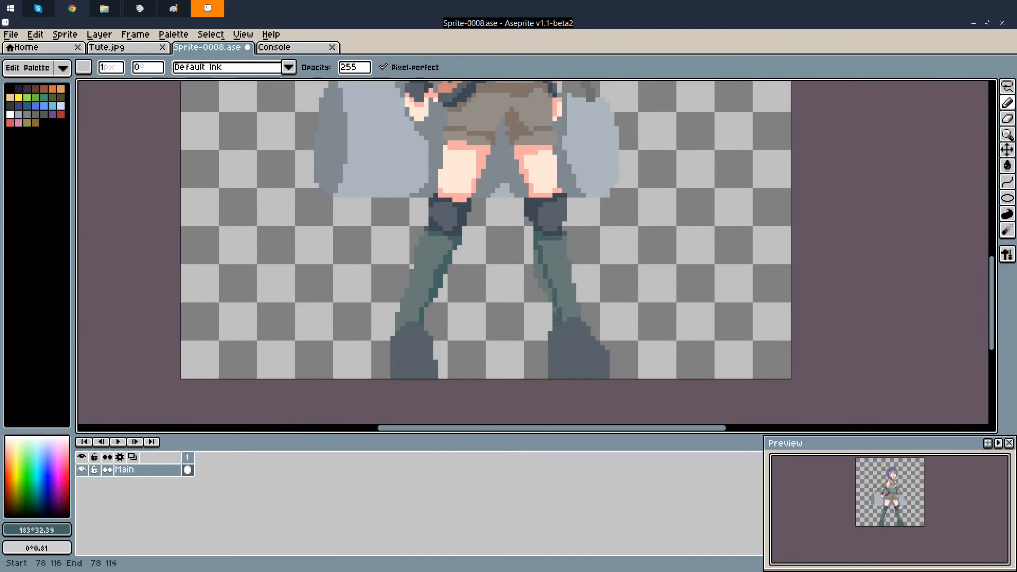
pyautogui.press('g')
pyautogui.click(544, 282)
pyautogui.scroll(-5, 545, 279)
# Shade the bag's underside and lower edges in the end cap's grey #81888f
pyautogui.scroll(5, 509, 223)
pyautogui.press('b')
pyautogui.keyDown('alt'); pyautogui.click(501, 289); pyautogui.keyUp('alt')
pyautogui.moveTo(493, 292); pyautogui.dragTo(473, 292)
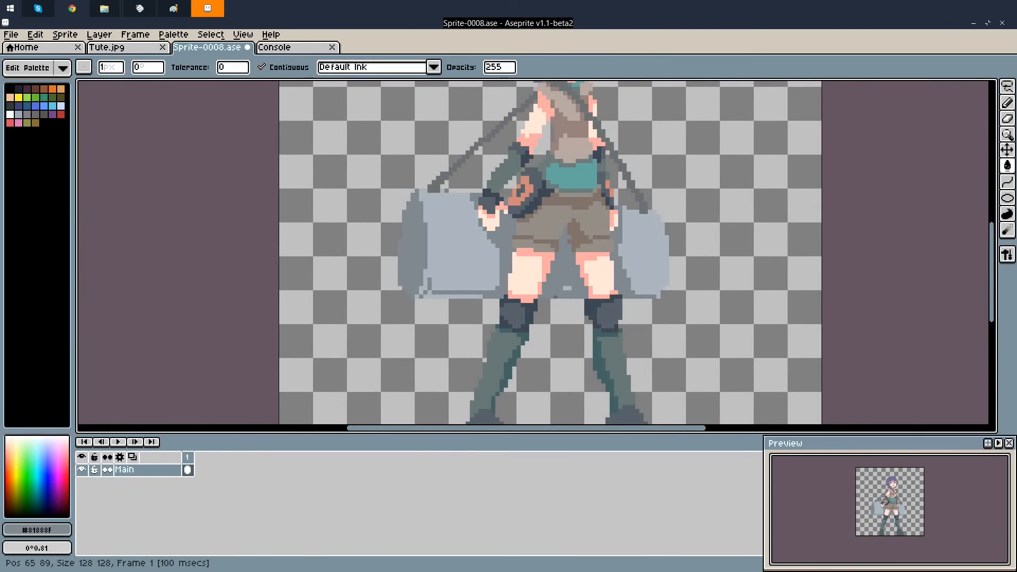
pyautogui.scroll(1, 668, 284)
pyautogui.moveTo(666, 278); pyautogui.dragTo(658, 290)
pyautogui.scroll(-4, 643, 272)
# Mix a darker strap grey (hue 204, saturation 4, brightness 35) and shade both bag straps with lines and fills
pyautogui.scroll(7, 673, 207)
pyautogui.keyDown('alt'); pyautogui.click(554, 215); pyautogui.keyUp('alt')
pyautogui.click(36, 530)
pyautogui.moveTo(128, 512); pyautogui.dragTo(111, 511)
pyautogui.moveTo(520, 156); pyautogui.dragTo(520, 164)
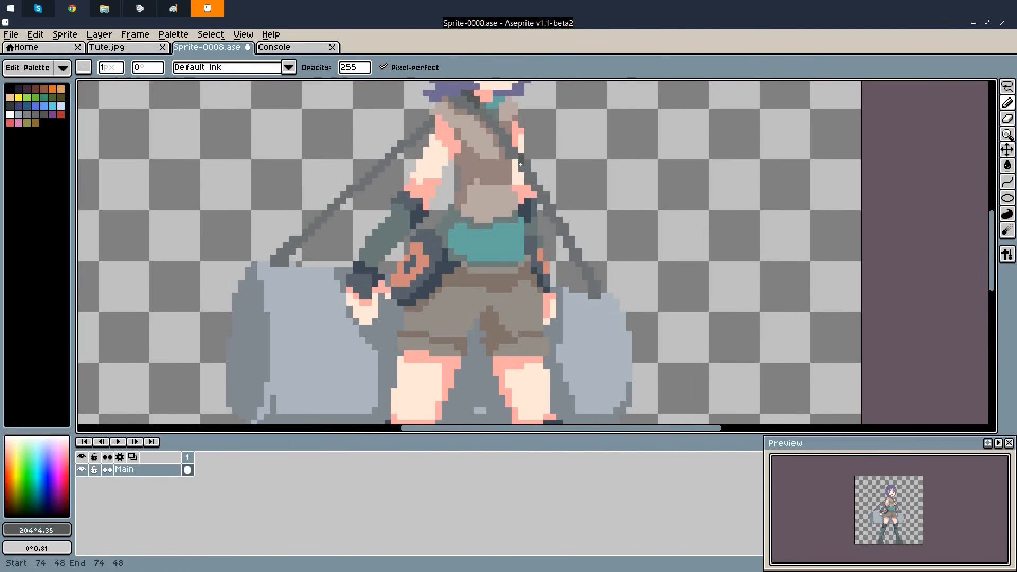
pyautogui.press('l')
pyautogui.moveTo(433, 126); pyautogui.dragTo(286, 251)
pyautogui.press('g')
pyautogui.click(556, 219)
# Continue the dark grey shading on the strap where it crosses the shoulder beneath the hair
pyautogui.scroll(-4, 555, 227)
pyautogui.scroll(5, 543, 159)
pyautogui.press('b')
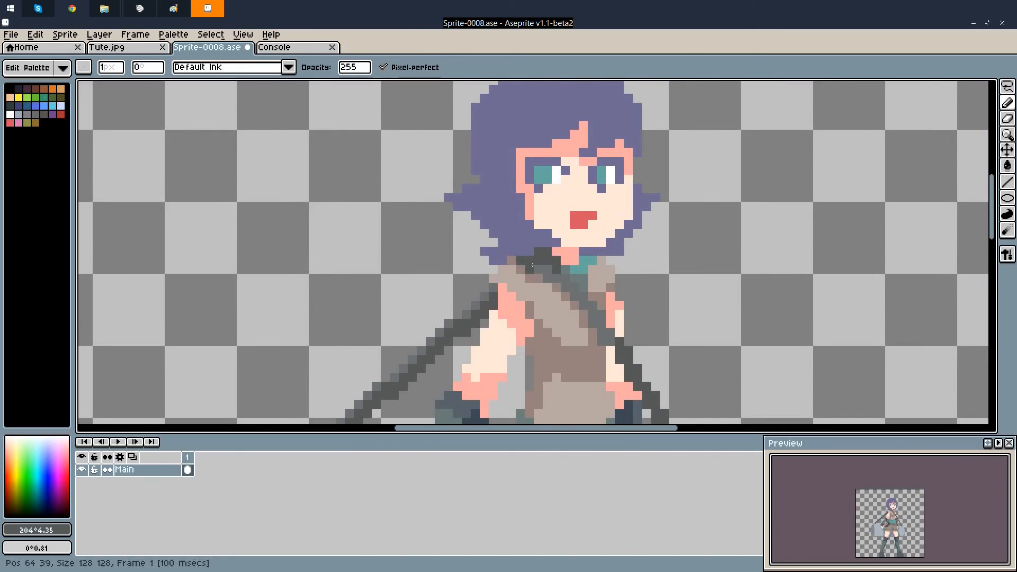
pyautogui.scroll(-5, 543, 148)
pyautogui.scroll(3, 549, 218)
pyautogui.scroll(-2, 550, 244)
# Outline a rounded heel patch on each foot in slate #3d4854, undoing the first stroke
pyautogui.moveTo(514, 323); pyautogui.dragTo(435, 217)
pyautogui.keyDown('alt'); pyautogui.click(435, 214); pyautogui.keyUp('alt')
pyautogui.scroll(10, 429, 252)
pyautogui.moveTo(381, 330); pyautogui.dragTo(377, 394)
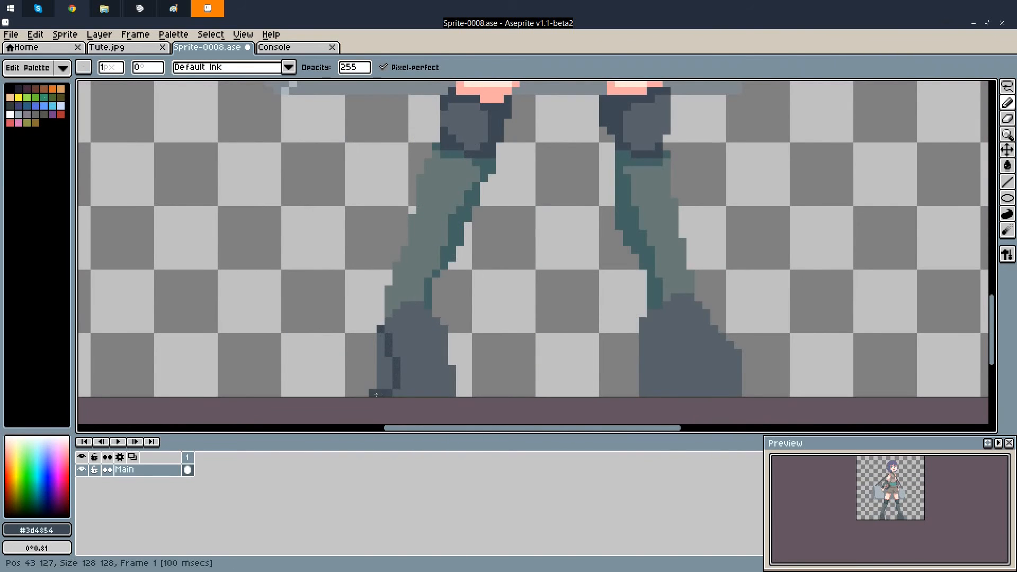
pyautogui.hotkey('ctrl', 'z')
pyautogui.keyDown('alt'); pyautogui.click(651, 360); pyautogui.keyUp('alt')
pyautogui.moveTo(635, 337); pyautogui.dragTo(634, 385)
# Add orange patches inside the heel outlines on both feet, using the pouch's orange
pyautogui.scroll(-9, 473, 322)
pyautogui.keyDown('alt'); pyautogui.click(465, 179); pyautogui.keyUp('alt')
pyautogui.scroll(12, 445, 328)
pyautogui.moveTo(411, 337); pyautogui.dragTo(420, 360)
pyautogui.moveTo(725, 336); pyautogui.dragTo(726, 374)
# Fill in the heel patches on both feet with orange centres and complete their slate #3d4854 rims
pyautogui.scroll(-3, 418, 339)
pyautogui.keyDown('alt'); pyautogui.click(416, 303); pyautogui.keyUp('alt')
pyautogui.moveTo(407, 310); pyautogui.dragTo(408, 319)
pyautogui.keyDown('alt'); pyautogui.click(681, 334); pyautogui.keyUp('alt')
pyautogui.moveTo(685, 319); pyautogui.dragTo(694, 342)
pyautogui.keyDown('alt'); pyautogui.click(433, 318); pyautogui.keyUp('alt')
pyautogui.scroll(1, 413, 330)
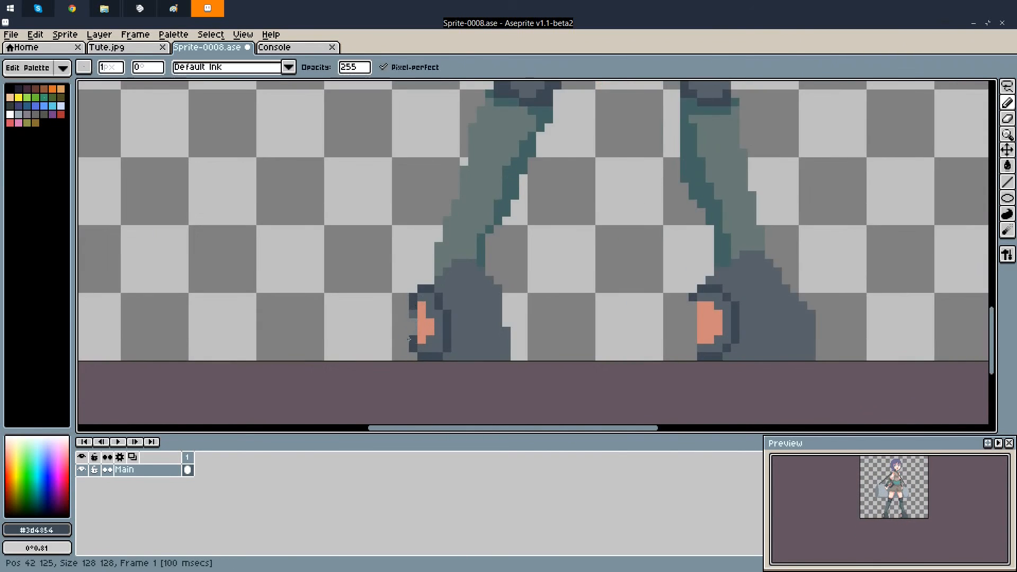
# Sample the heel patch's orange #d1877b, lower the pencil opacity to 100, and mix a muted brown edge tone, #877874
pyautogui.scroll(-2, 649, 320)
pyautogui.keyDown('alt'); pyautogui.click(665, 324); pyautogui.keyUp('alt')
pyautogui.click(350, 67)
pyautogui.write('50')
pyautogui.click(349, 68)
pyautogui.write('100')
pyautogui.click(36, 530)
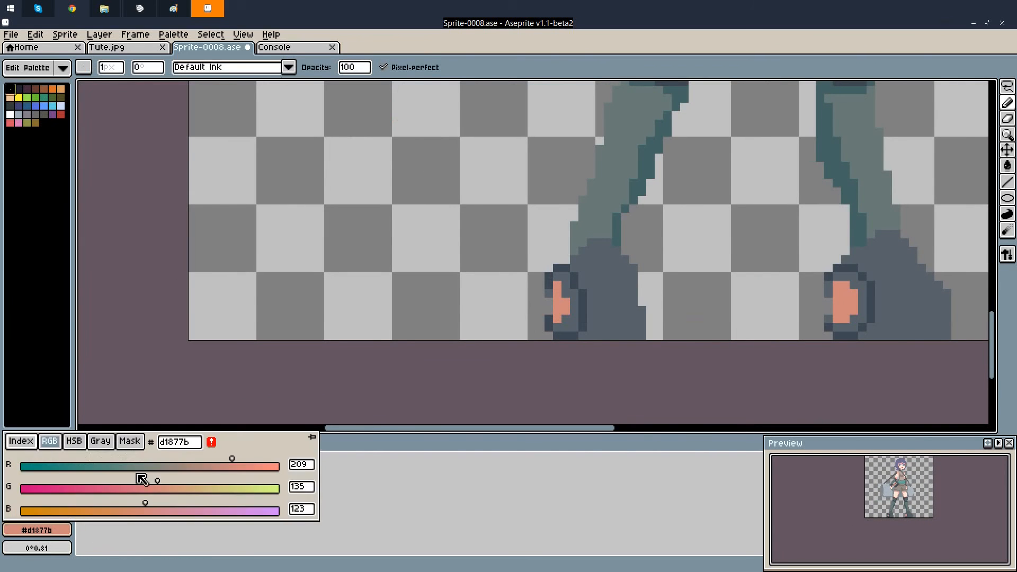
pyautogui.moveTo(232, 465); pyautogui.dragTo(186, 465)
pyautogui.scroll(9, 563, 278)
pyautogui.keyDown('alt'); pyautogui.click(565, 290); pyautogui.keyUp('alt')
# Restore the pencil opacity to 255 and soften the edges of both orange heel patches with the muted brown
pyautogui.click(351, 68)
pyautogui.write('255')
pyautogui.moveTo(565, 302); pyautogui.dragTo(566, 342)
pyautogui.scroll(-12, 570, 323)
pyautogui.scroll(9, 726, 323)
pyautogui.moveTo(708, 291); pyautogui.dragTo(710, 343)
pyautogui.scroll(-12, 710, 318)
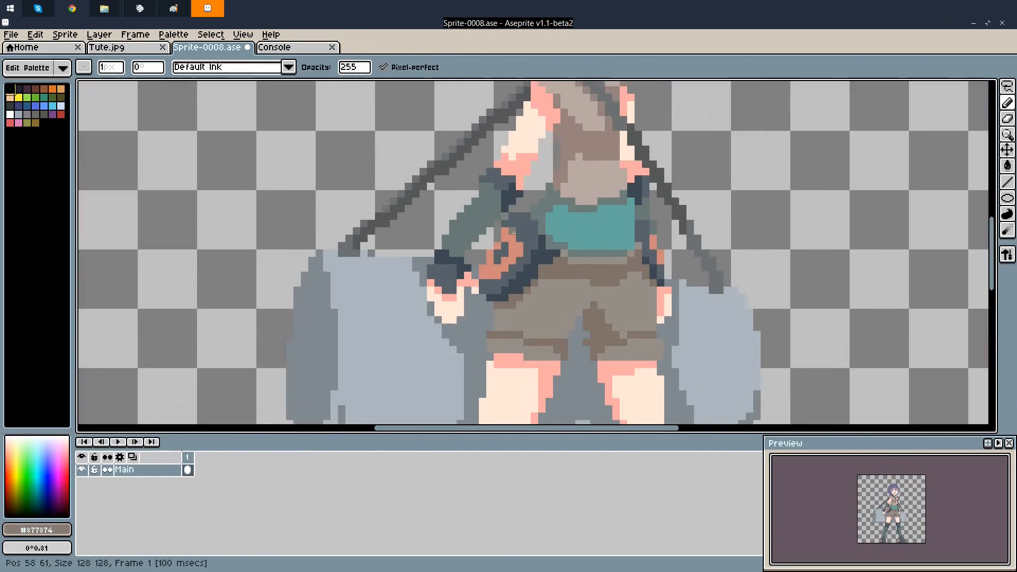
# Draw ankle cuff and toe-cap seams on both boots in slate #3d4854, undoing a stray stroke
pyautogui.scroll(-5, 503, 246)
pyautogui.scroll(4, 458, 328)
pyautogui.keyDown('alt'); pyautogui.click(458, 328); pyautogui.keyUp('alt')
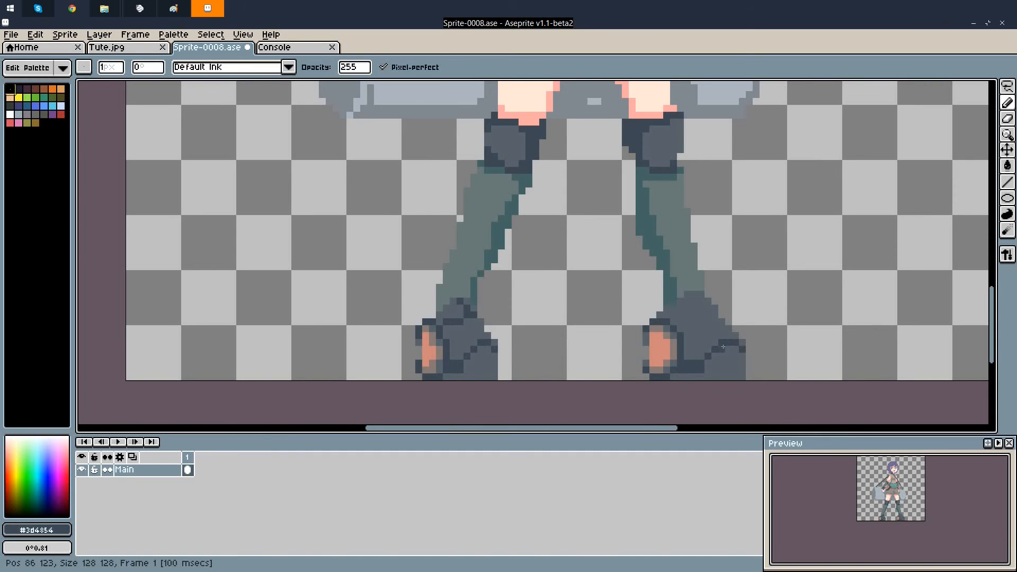
pyautogui.hotkey('ctrl', 'z')
pyautogui.scroll(-1, 511, 354)
pyautogui.scroll(2, 302, 297)
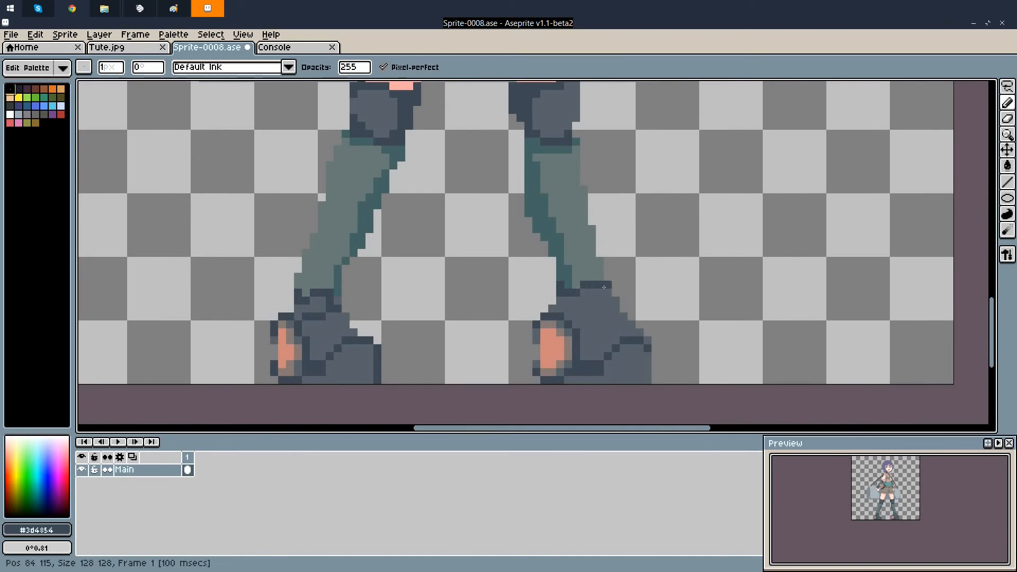
# Add darker slate shading along the soles and between the seams of both boots, tidying with boot grey #58616b
pyautogui.scroll(-2, 604, 287)
pyautogui.scroll(7, 583, 330)
pyautogui.keyDown('alt'); pyautogui.click(581, 328); pyautogui.keyUp('alt')
pyautogui.scroll(-7, 556, 305)
pyautogui.click(36, 530)
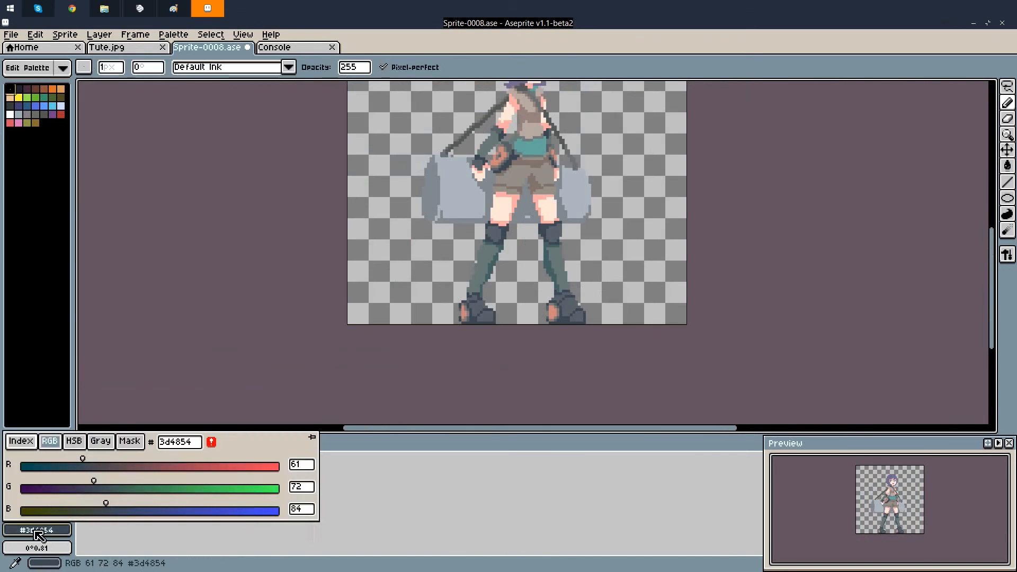
pyautogui.scroll(15, 475, 299)
pyautogui.moveTo(479, 386); pyautogui.dragTo(502, 385)
pyautogui.scroll(-12, 490, 297)
pyautogui.scroll(9, 490, 312)
pyautogui.scroll(-5, 753, 303)
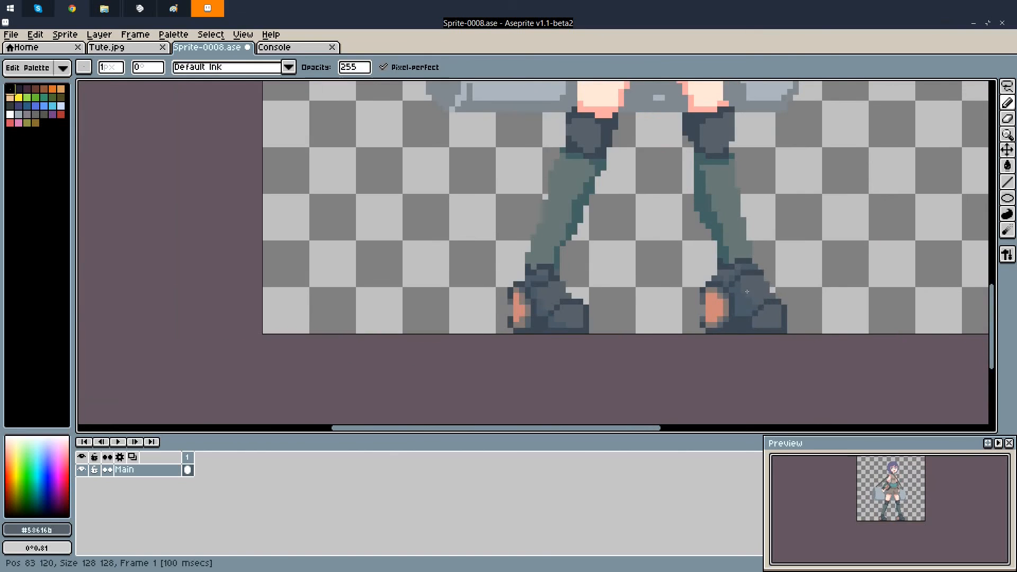
pyautogui.scroll(4, 632, 265)
pyautogui.scroll(-4, 632, 266)
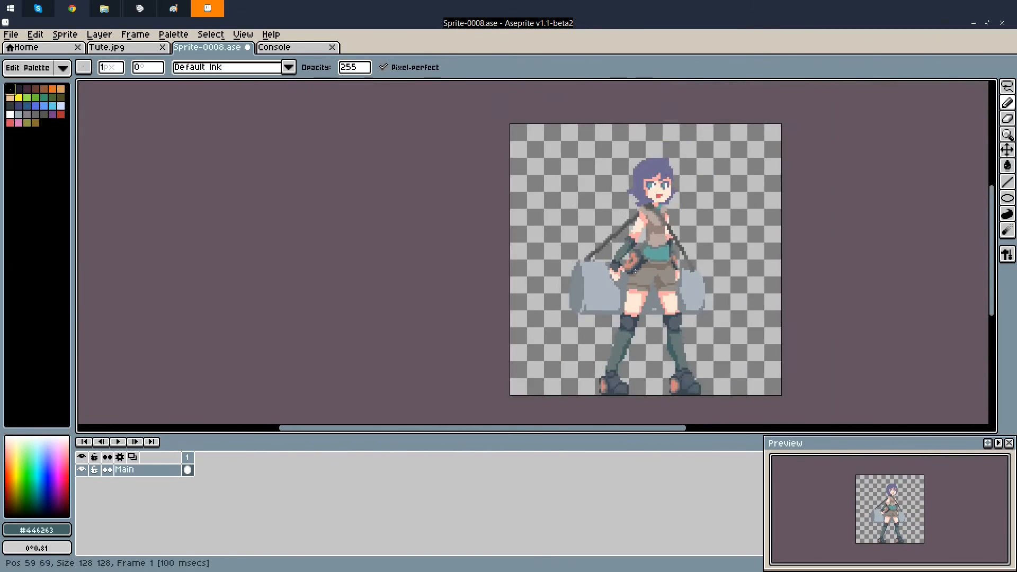
# Sample the skin-shadow pink #ffaaa6 for touch-ups around the neck and save the sprite
pyautogui.scroll(4, 689, 328)
pyautogui.keyDown('alt'); pyautogui.click(716, 317); pyautogui.keyUp('alt')
pyautogui.scroll(-2, 580, 350)
pyautogui.scroll(2, 530, 265)
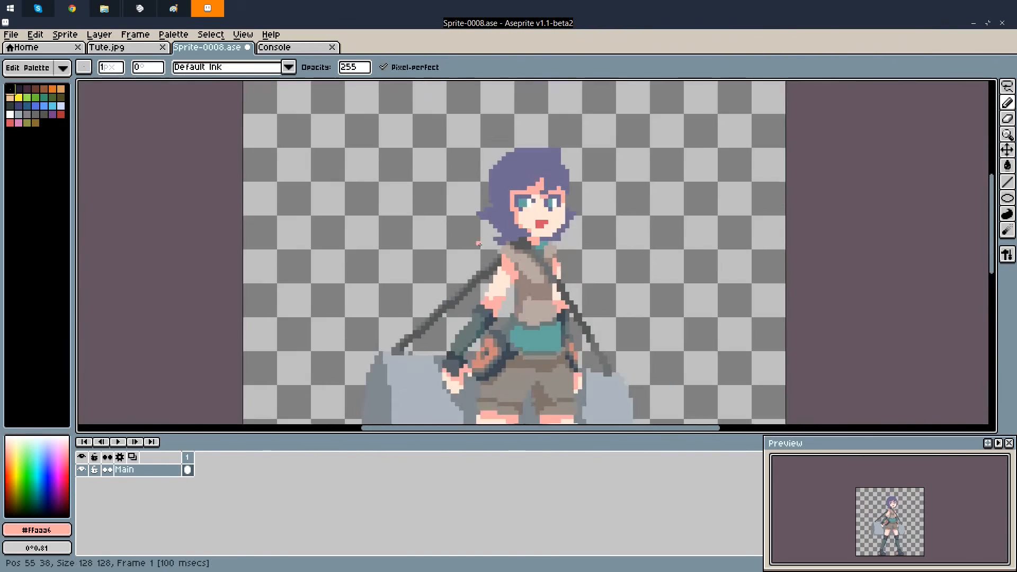
pyautogui.keyDown('alt'); pyautogui.click(509, 234); pyautogui.keyUp('alt')
pyautogui.scroll(-4, 509, 234)
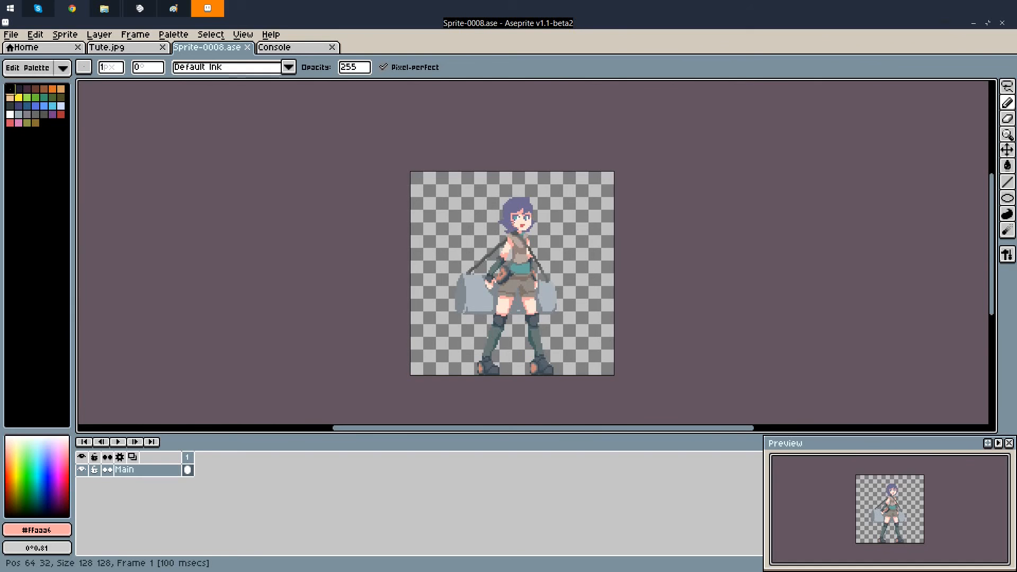
pyautogui.scroll(3, 530, 265)
pyautogui.scroll(-3, 529, 265)
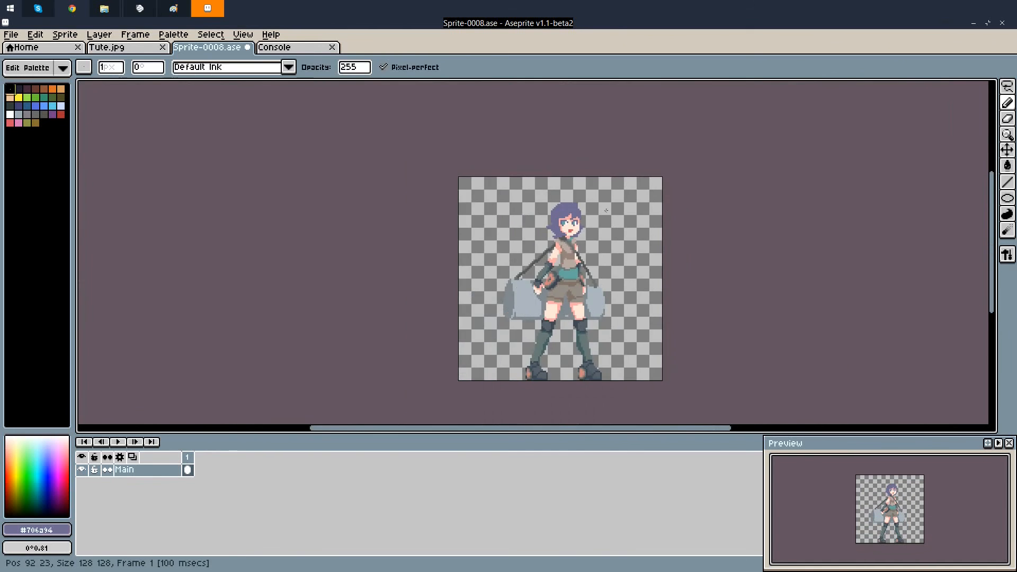
# Outline and fill a dark teal shadow across the upper part of both stockings below the knee pads
pyautogui.scroll(3, 530, 317)
pyautogui.moveTo(729, 291); pyautogui.dragTo(716, 337)
pyautogui.press('g')
pyautogui.click(587, 313)
# Shade the knee pads with slate #3d4854 using pencil lines and fills
pyautogui.keyDown('alt'); pyautogui.click(495, 293); pyautogui.keyUp('alt')
pyautogui.press('b')
pyautogui.moveTo(589, 293); pyautogui.dragTo(611, 296)
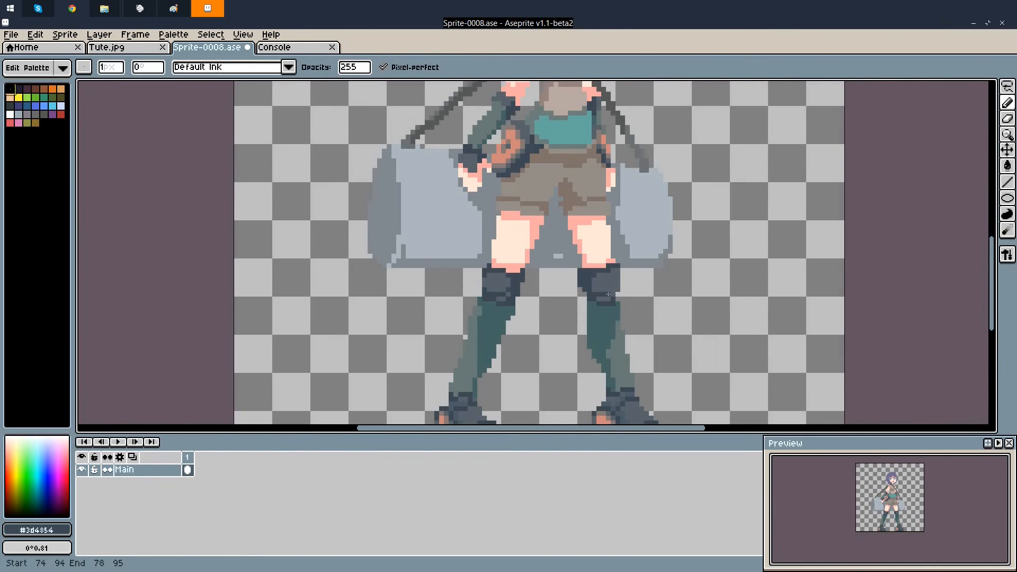
pyautogui.press('g')
pyautogui.scroll(-4, 534, 284)
pyautogui.press('b')
pyautogui.scroll(3, 556, 323)
pyautogui.scroll(-1, 529, 297)
# Mix a muted purple #785f85, shade the fringe and lower hair around the face with it, and save the sprite
pyautogui.click(37, 530)
pyautogui.moveTo(136, 469); pyautogui.dragTo(158, 472)
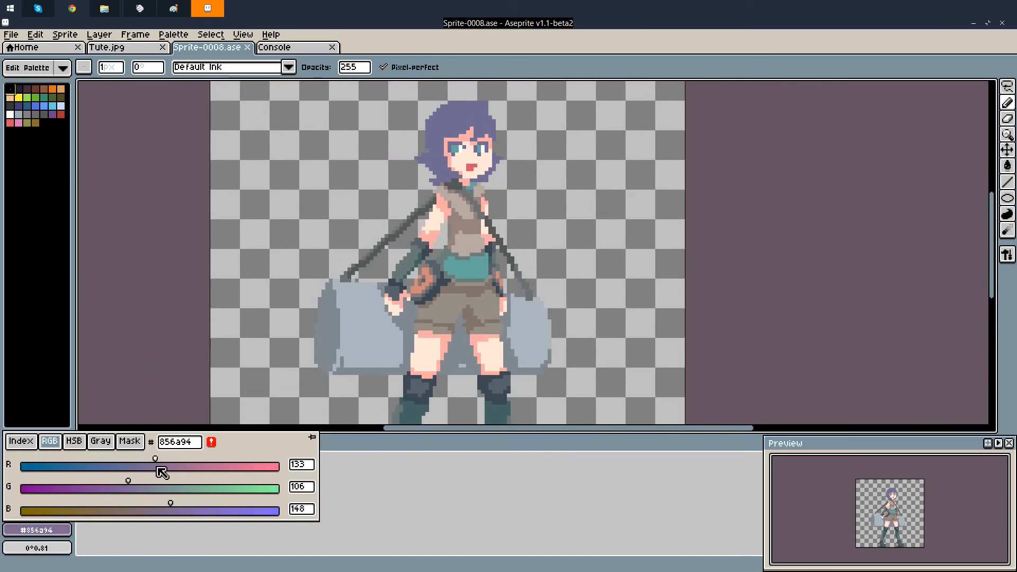
pyautogui.click(75, 440)
pyautogui.moveTo(170, 509); pyautogui.dragTo(156, 509)
pyautogui.scroll(2, 456, 175)
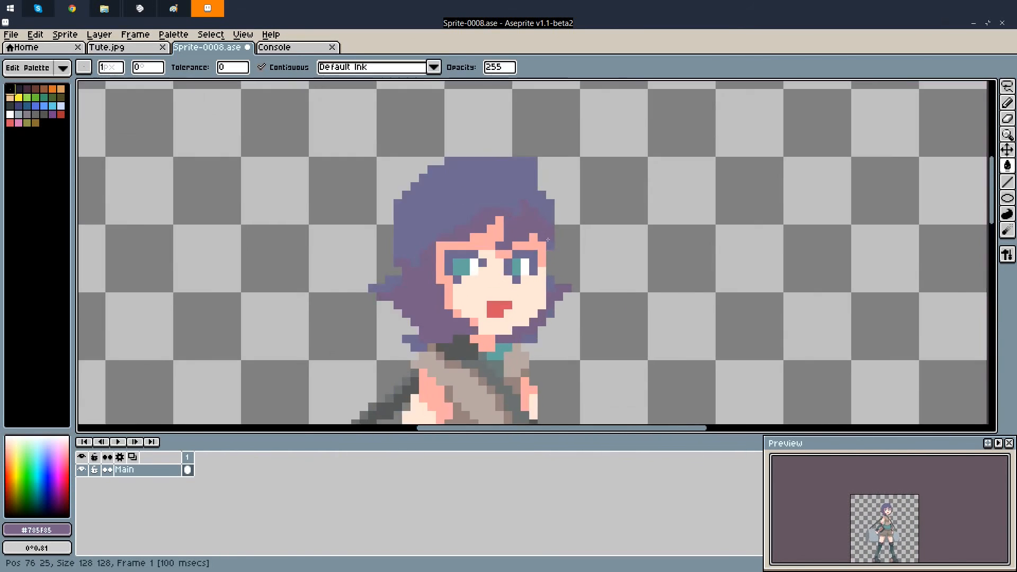
pyautogui.scroll(-2, 548, 240)
pyautogui.hotkey('ctrl', 's')
# Sample the shirt's brown shadow #96827c and touch up the shirt shading
pyautogui.press('b')
pyautogui.scroll(1, 466, 231)
pyautogui.keyDown('alt'); pyautogui.click(466, 232); pyautogui.keyUp('alt')
pyautogui.scroll(-2, 466, 232)
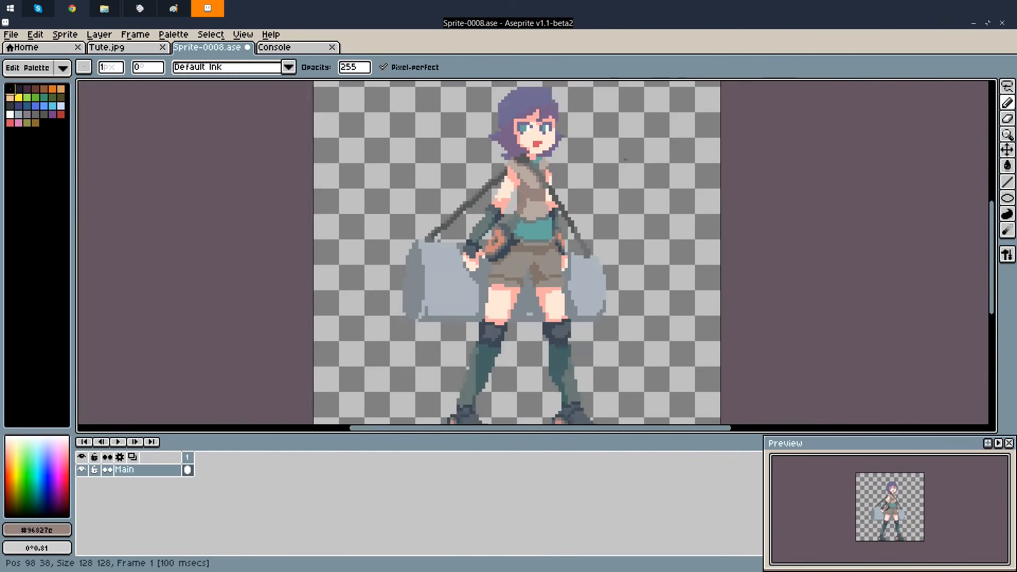
pyautogui.scroll(-1, 484, 148)
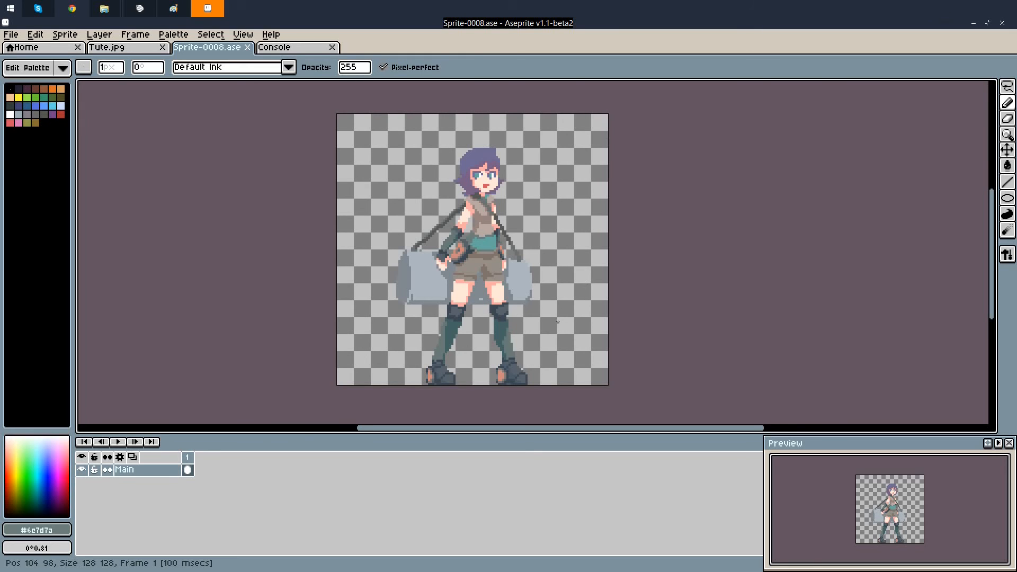
pyautogui.scroll(4, 462, 230)
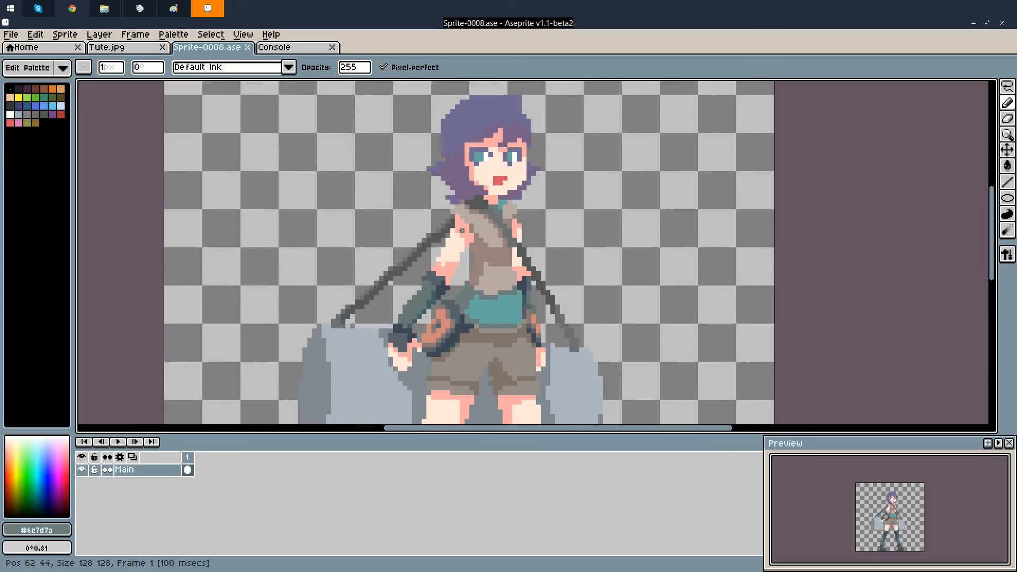
pyautogui.scroll(-1, 462, 231)
pyautogui.scroll(2, 441, 175)
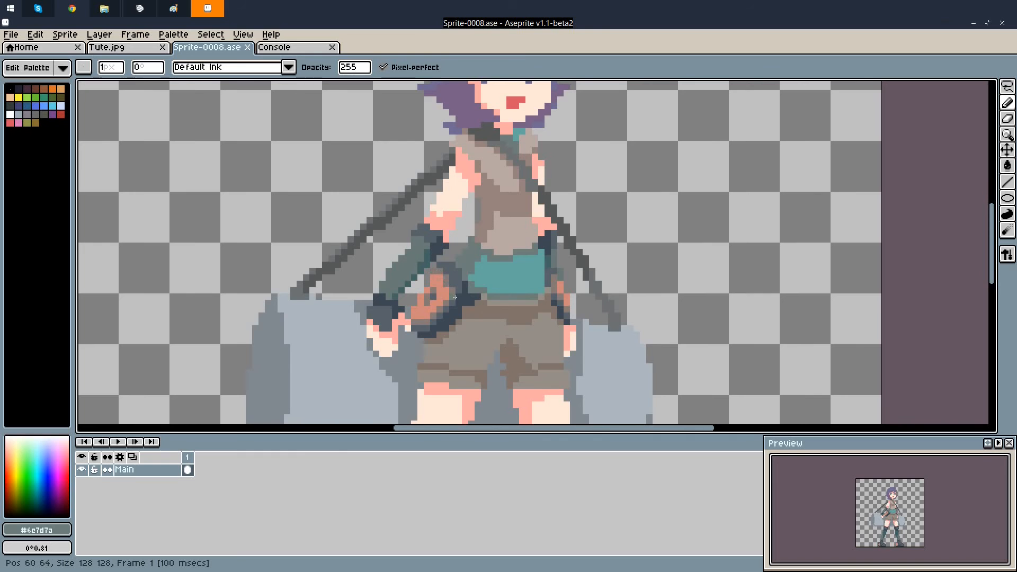
pyautogui.scroll(-4, 415, 323)
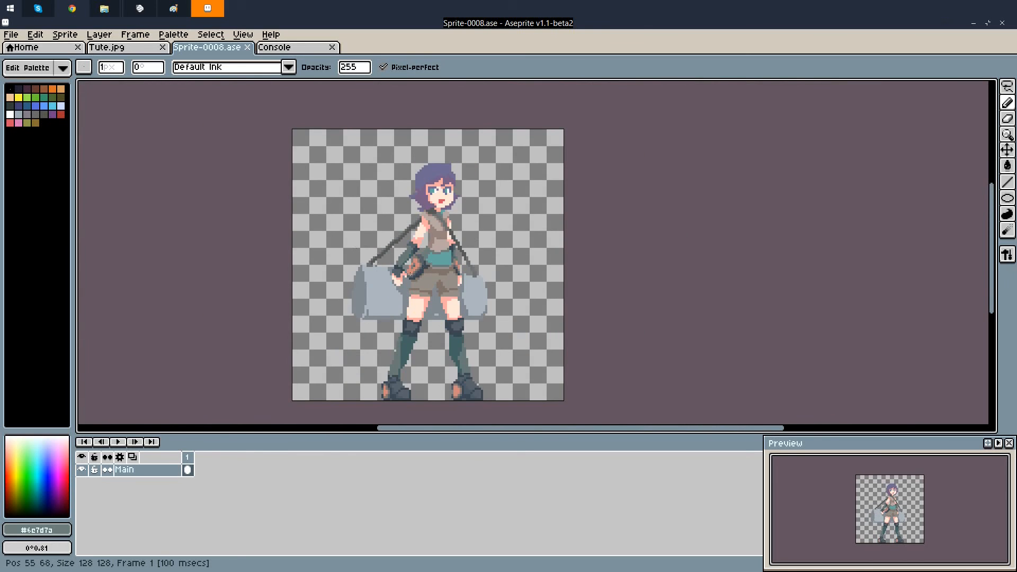
pyautogui.scroll(3, 416, 257)
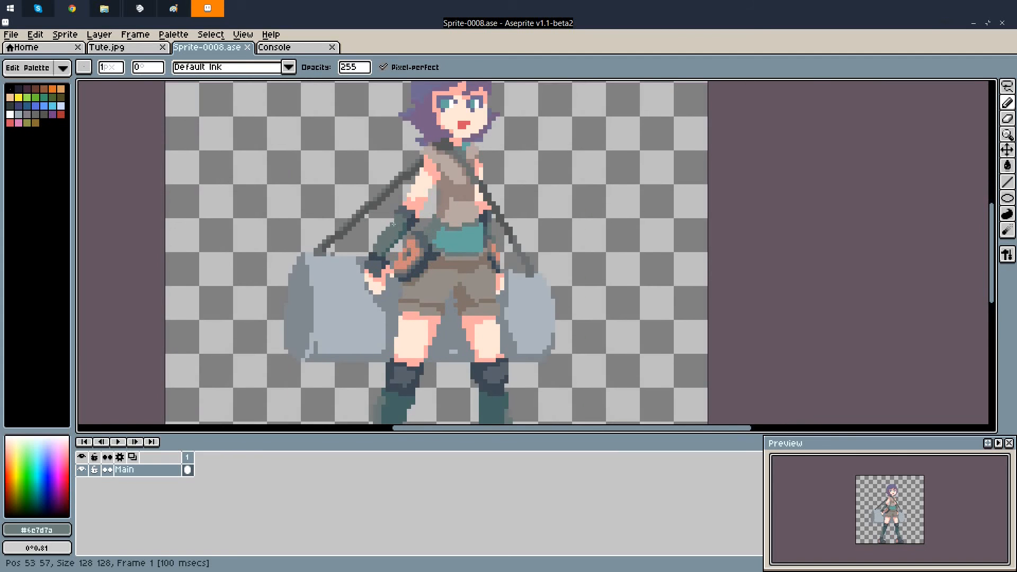
# Set the pencil opacity to 100 and blend the pouch's orange #d1877b into the edge pixels between the forearm and pouch
pyautogui.scroll(2, 393, 224)
pyautogui.keyDown('alt'); pyautogui.click(442, 260); pyautogui.keyUp('alt')
pyautogui.keyDown('alt'); pyautogui.click(440, 271); pyautogui.keyUp('alt')
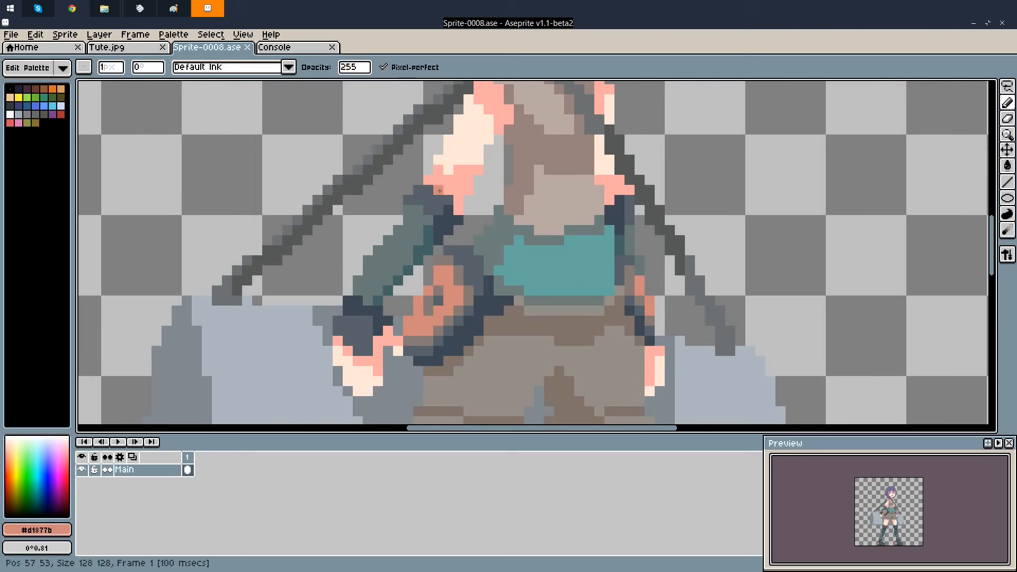
pyautogui.click(359, 70)
pyautogui.write('100')
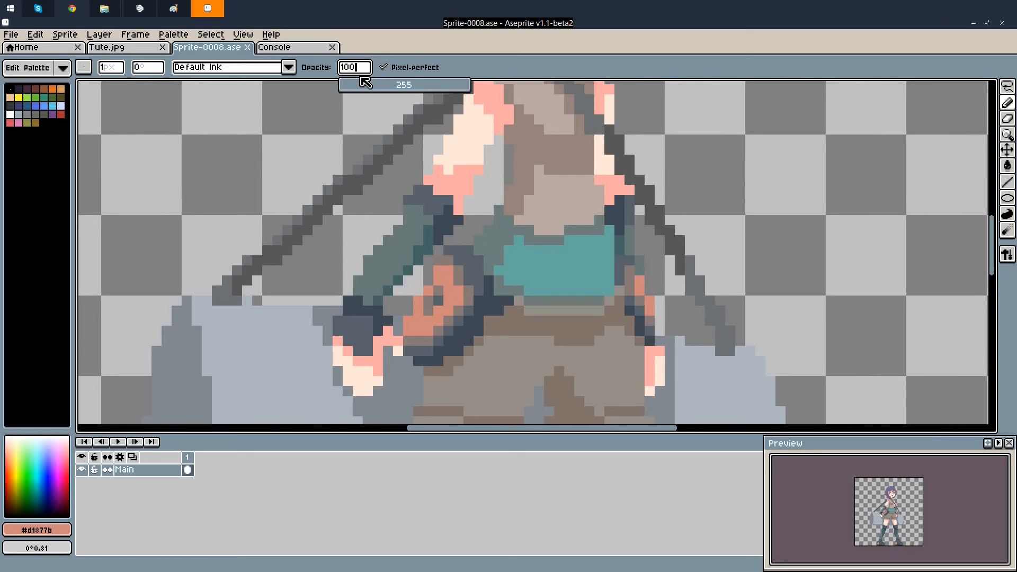
pyautogui.press('Return')
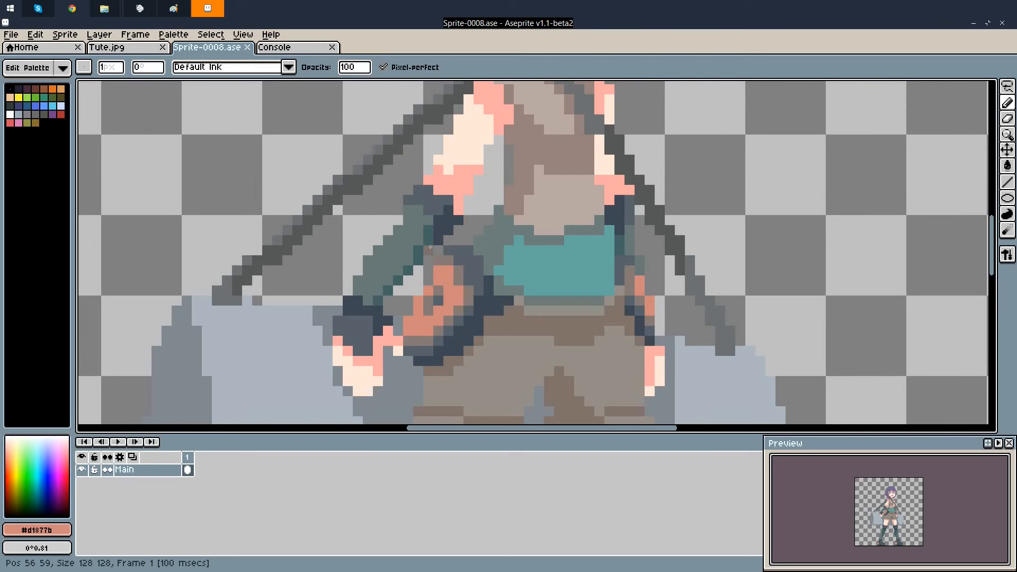
pyautogui.click(429, 249)
pyautogui.scroll(-2, 389, 291)
pyautogui.scroll(2, 386, 224)
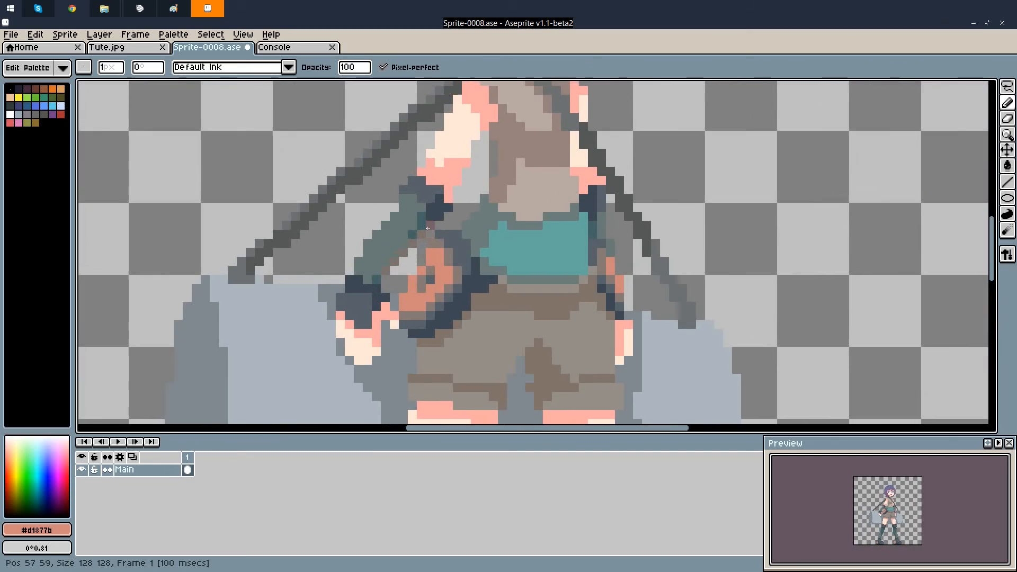
# Restore the pencil opacity to 255 and shade the underside of the forearm sleeve in teal #446263, undoing a misplaced stroke
pyautogui.keyDown('alt'); pyautogui.click(415, 226); pyautogui.keyUp('alt')
pyautogui.click(353, 67)
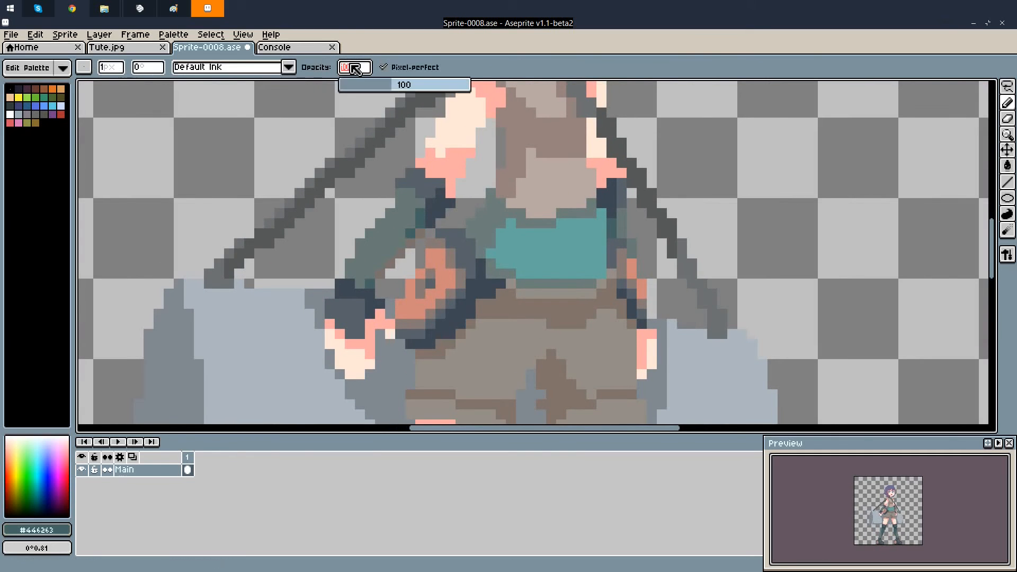
pyautogui.write('255')
pyautogui.press('Return')
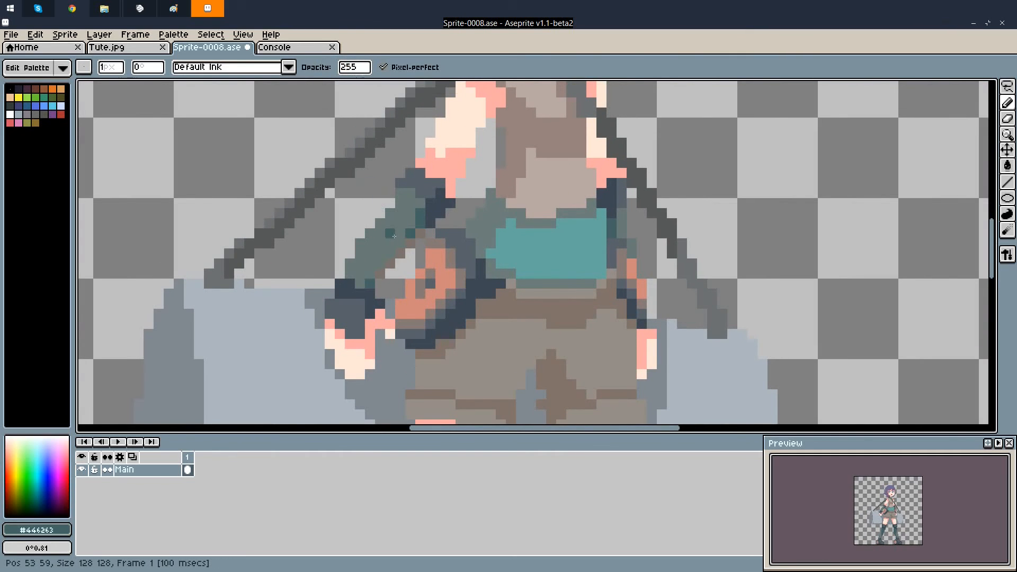
pyautogui.moveTo(400, 239); pyautogui.dragTo(391, 254)
pyautogui.click(390, 262)
pyautogui.hotkey('ctrl', 'z')
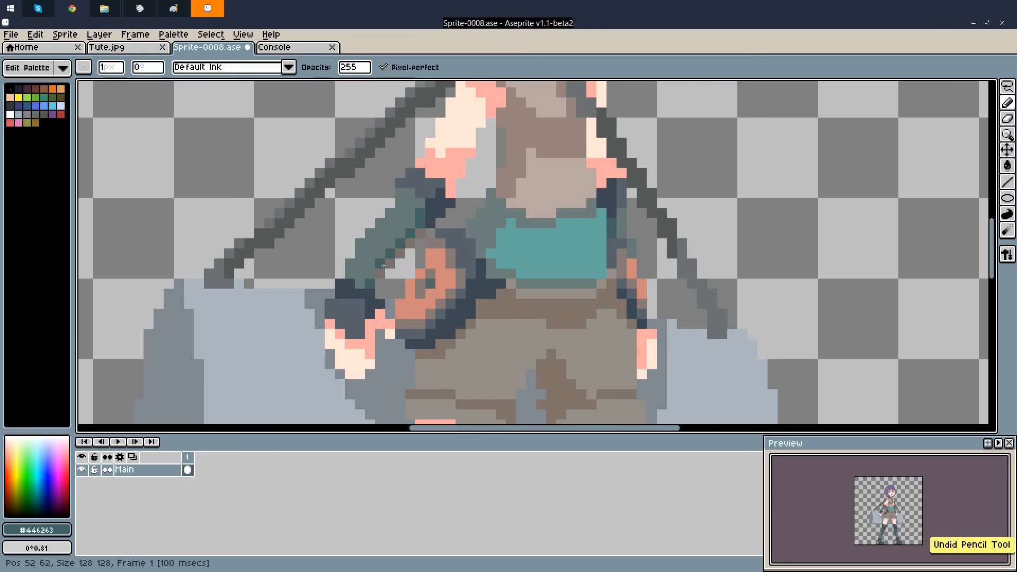
pyautogui.click(379, 263)
pyautogui.scroll(-3, 383, 212)
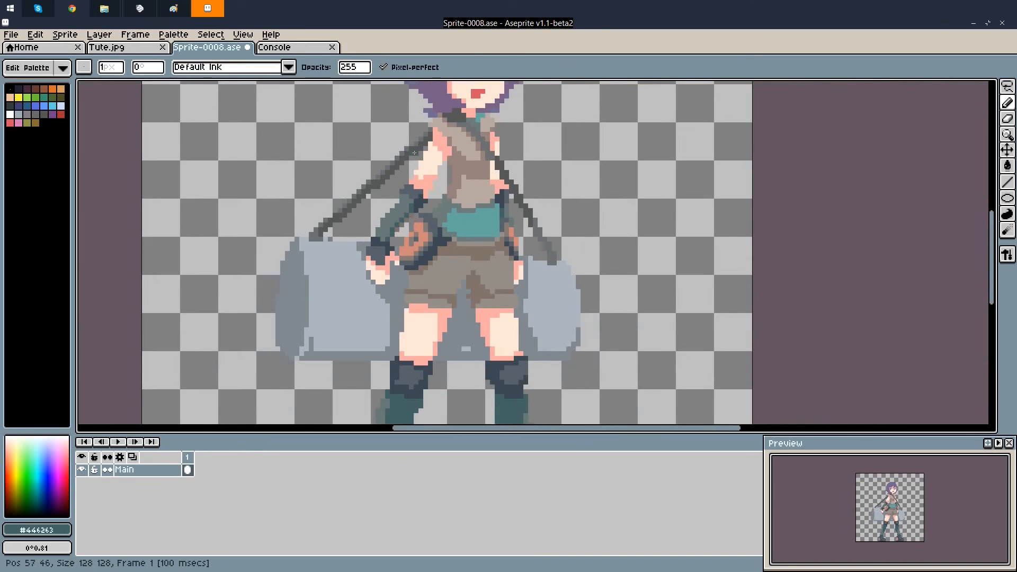
pyautogui.scroll(-2, 494, 191)
pyautogui.scroll(3, 419, 360)
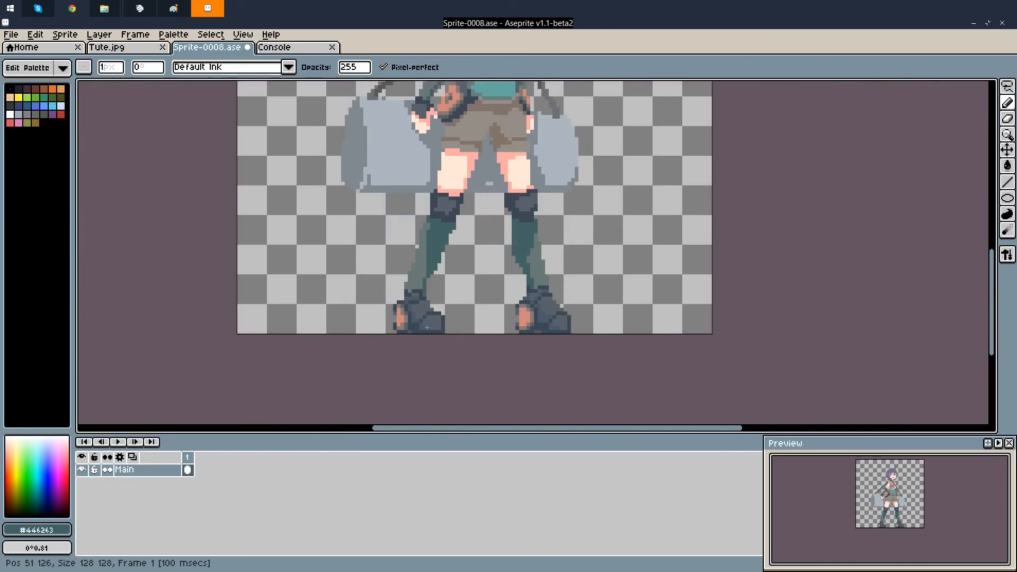
pyautogui.scroll(-2, 419, 360)
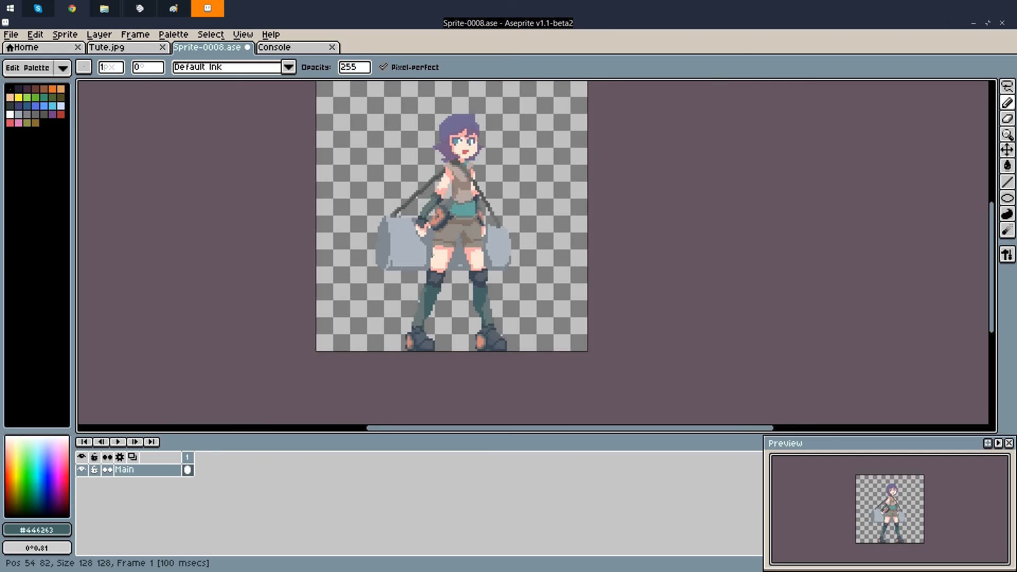
# Recolour the upper lash lines of both eyes in the hair's purple #785f85 and touch up one inner end with skin pink #ffaaa6
pyautogui.scroll(5, 446, 199)
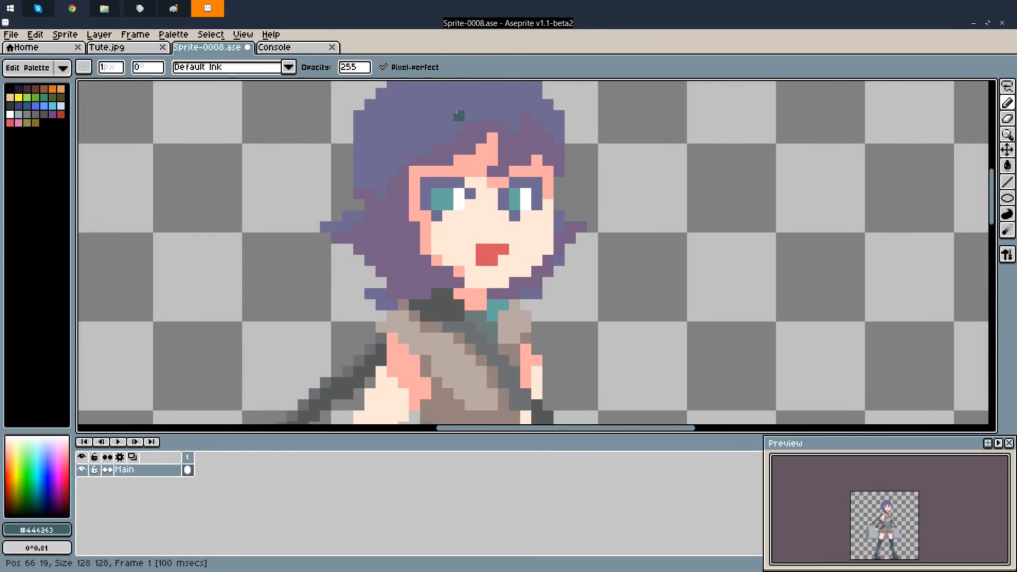
pyautogui.keyDown('alt'); pyautogui.click(456, 152); pyautogui.keyUp('alt')
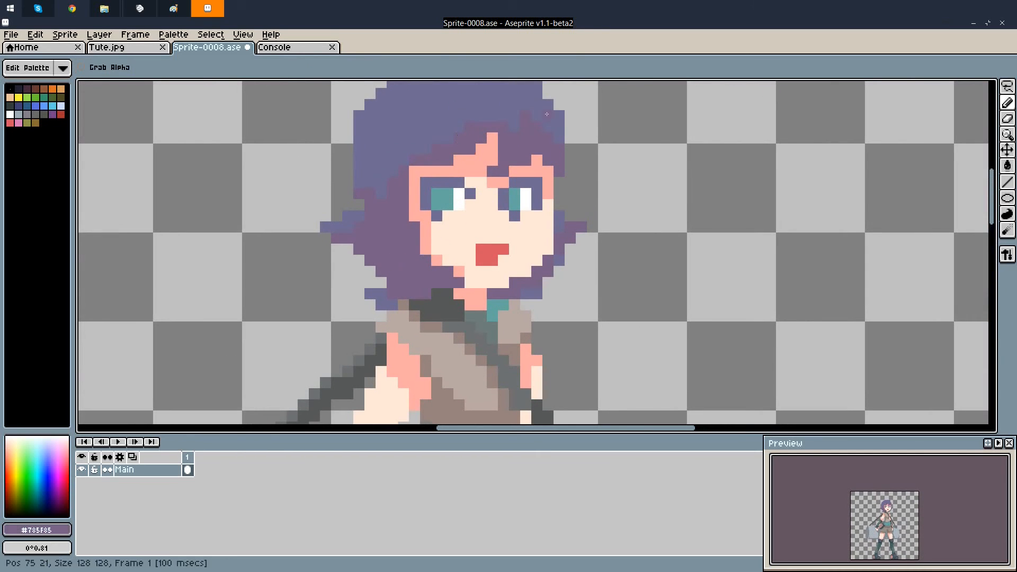
pyautogui.click(449, 241)
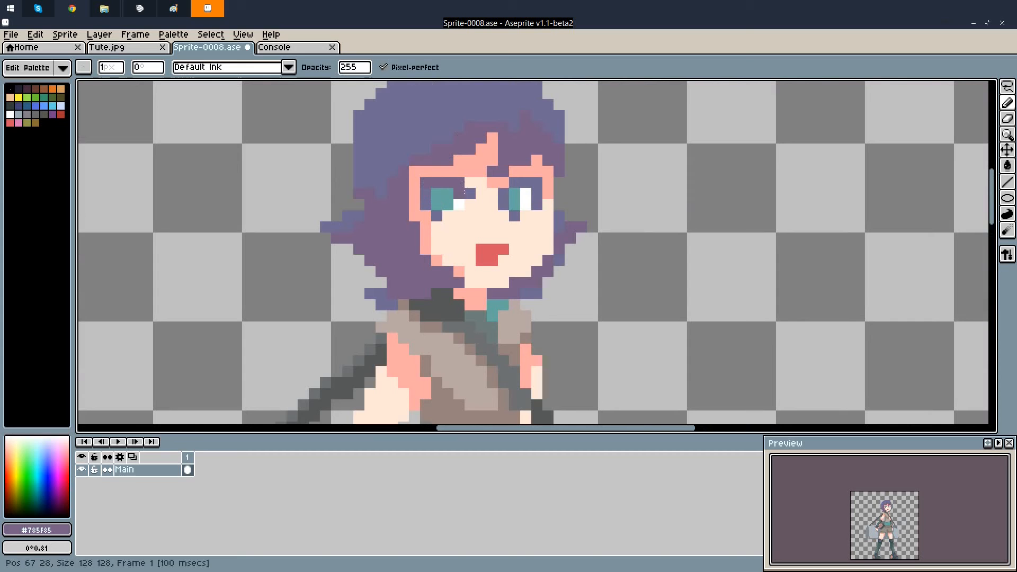
pyautogui.moveTo(517, 182); pyautogui.dragTo(533, 182)
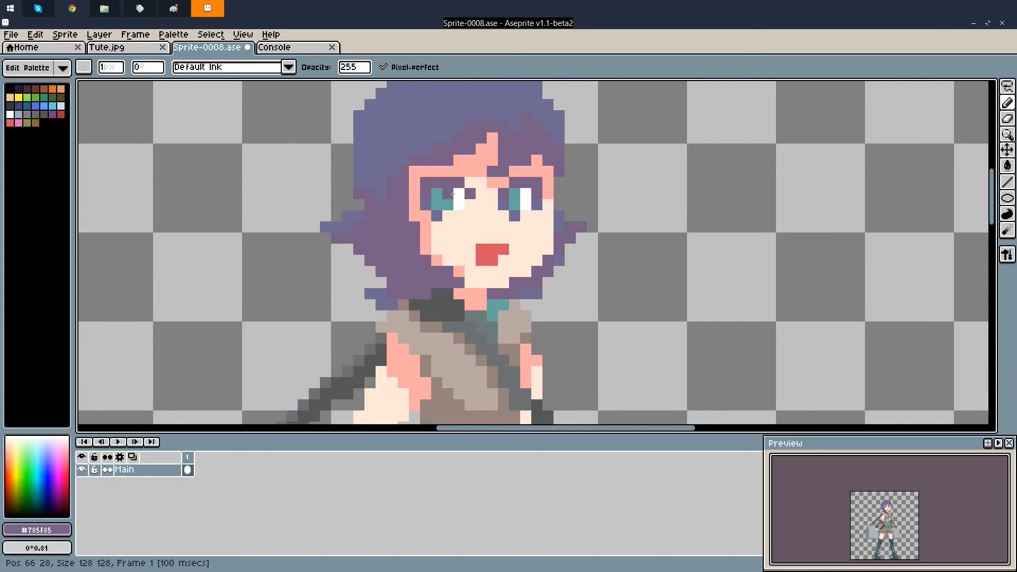
pyautogui.scroll(-1, 452, 194)
pyautogui.keyDown('alt'); pyautogui.click(469, 171); pyautogui.keyUp('alt')
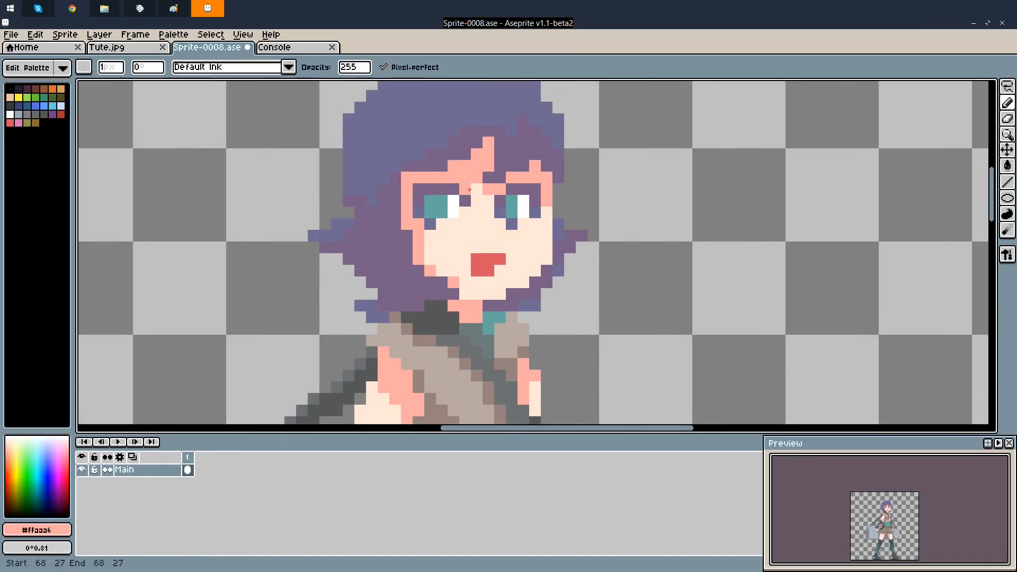
pyautogui.hotkey('ctrl', 'z')
pyautogui.scroll(-1, 420, 197)
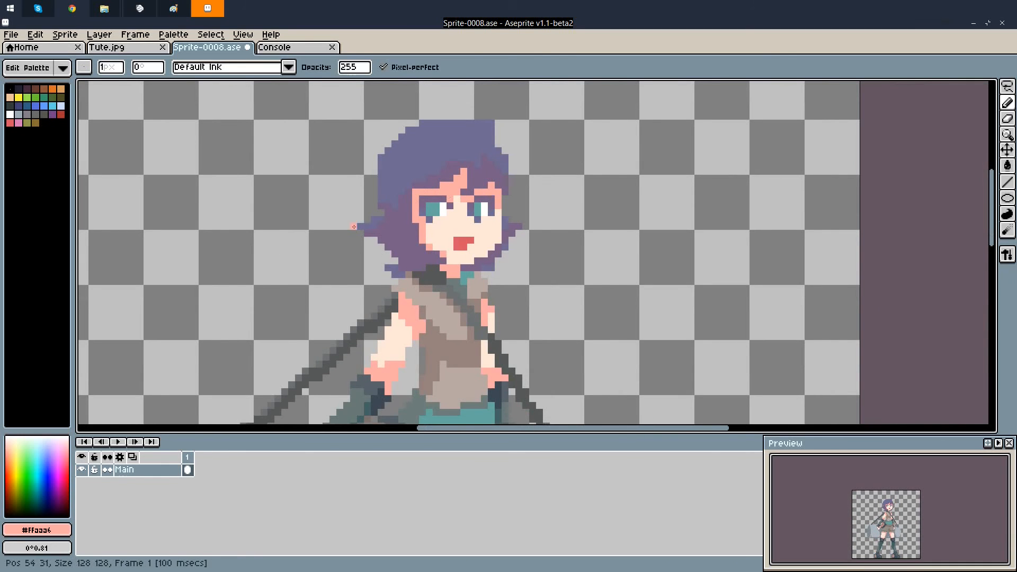
pyautogui.scroll(-1, 449, 197)
pyautogui.scroll(2, 414, 192)
pyautogui.scroll(1, 413, 192)
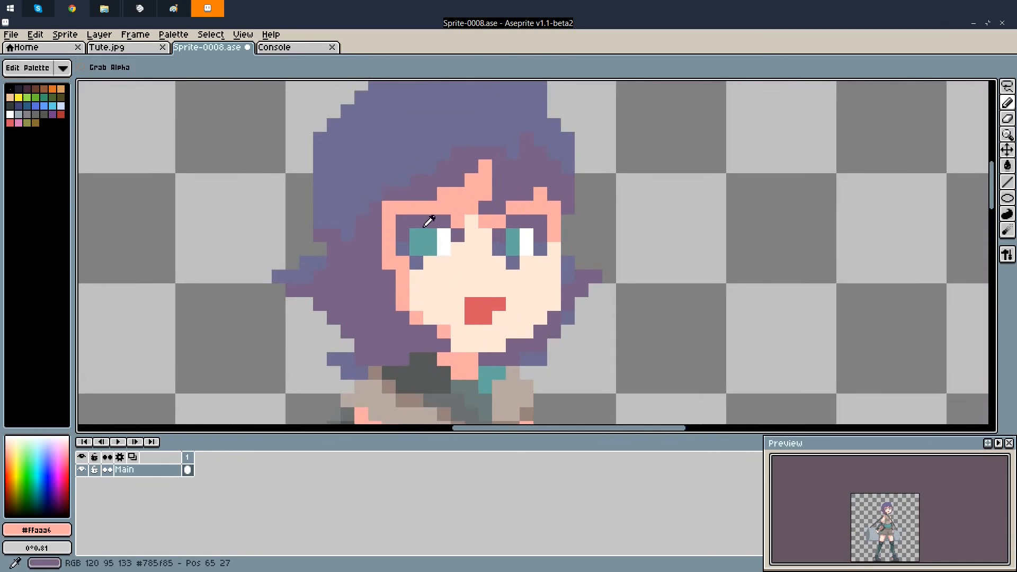
# Mix a greyish purple #8f8c9b and shade the upper part of both irises with it, undoing the first placement
pyautogui.keyDown('alt'); pyautogui.click(424, 233); pyautogui.keyUp('alt')
pyautogui.click(36, 530)
pyautogui.moveTo(150, 467)
pyautogui.mouseDown()
pyautogui.moveTo(175, 463)
pyautogui.moveTo(166, 465)
pyautogui.moveTo(178, 510)
pyautogui.mouseUp()
pyautogui.click(413, 240)
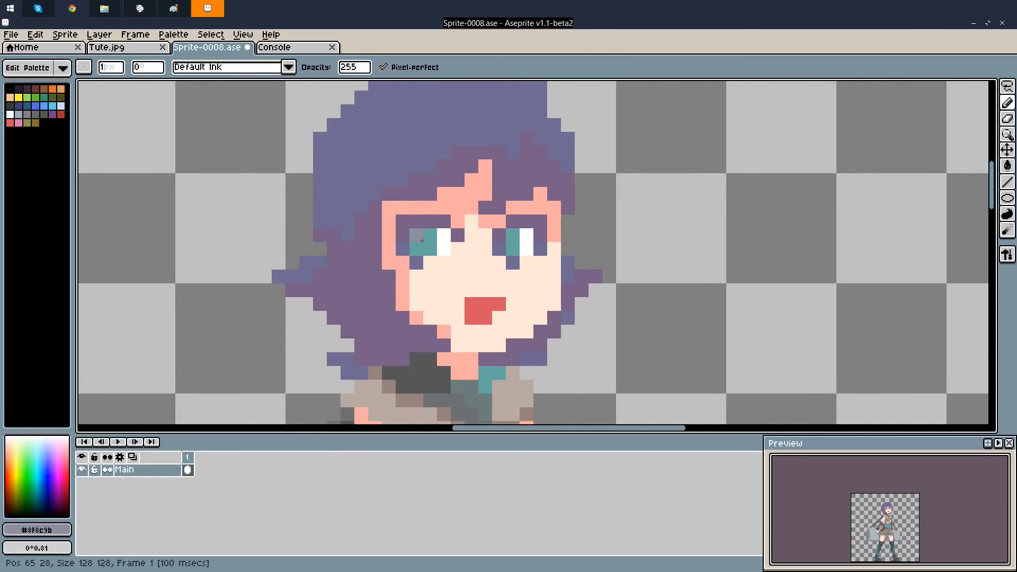
pyautogui.click(516, 238)
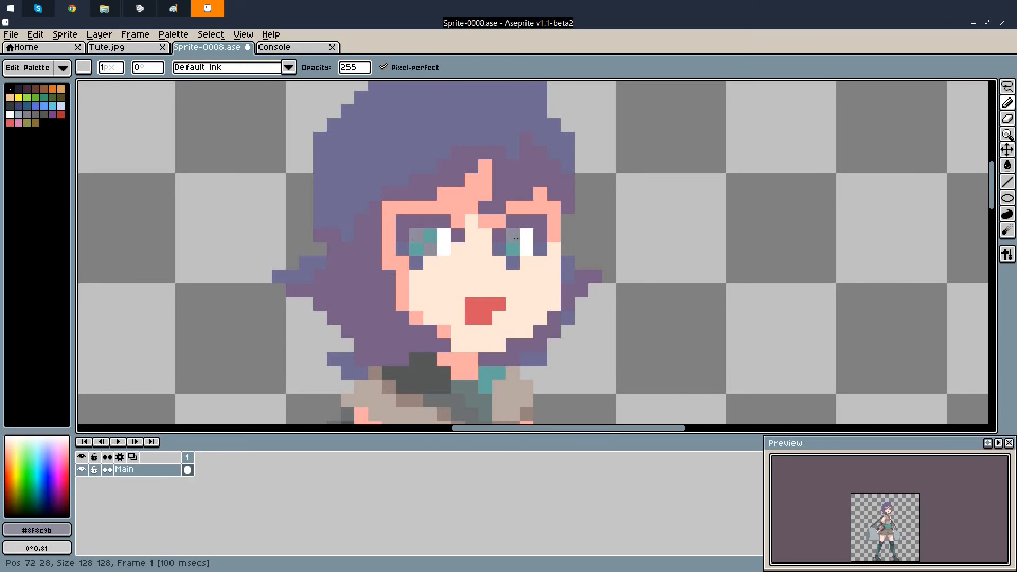
pyautogui.hotkey('ctrl', 'z')
pyautogui.hotkey('ctrl', 'z')
pyautogui.click(418, 249)
pyautogui.click(430, 236)
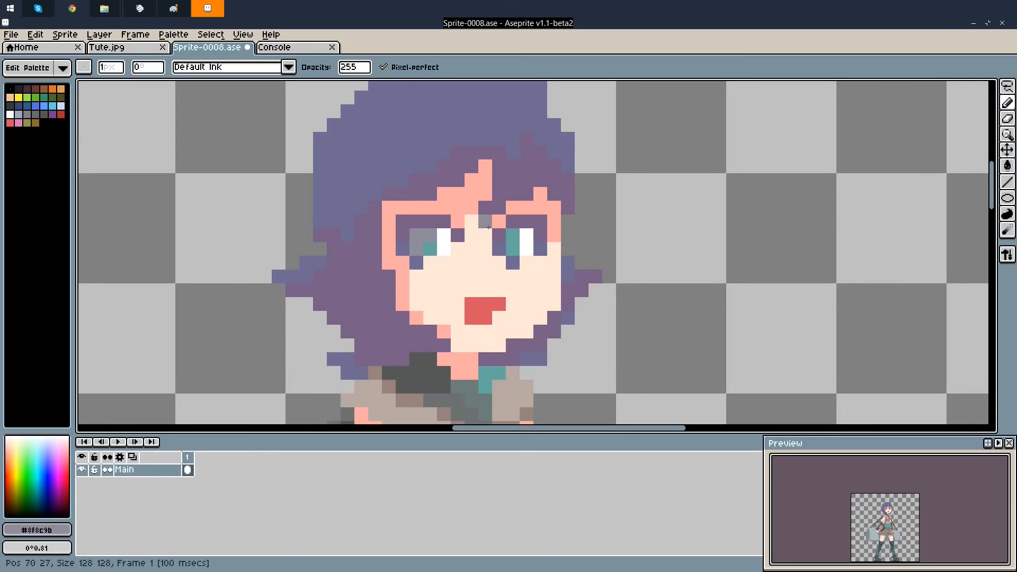
pyautogui.scroll(-3, 416, 225)
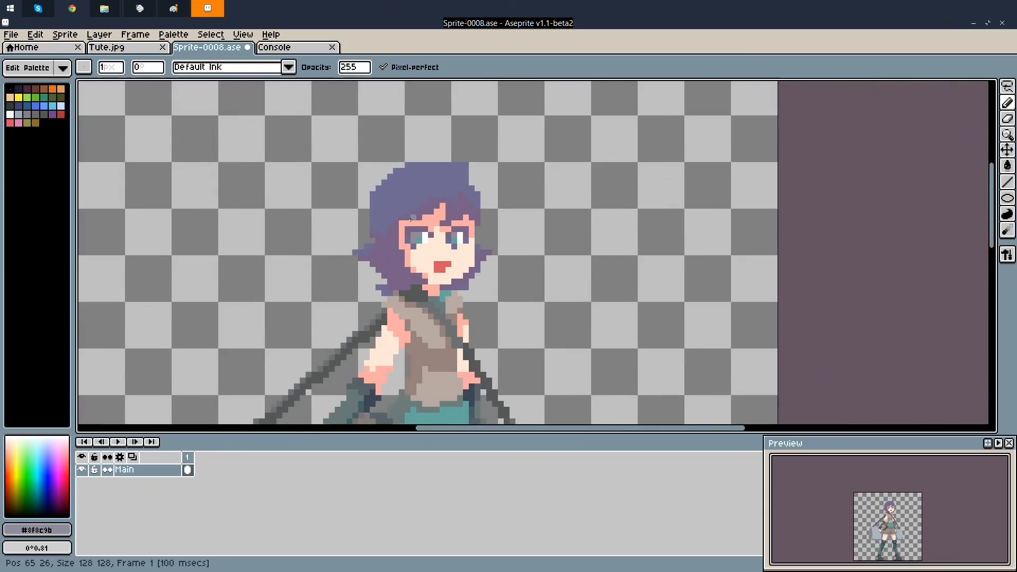
pyautogui.scroll(3, 410, 219)
# Sample the eye white, mix a pale pink with hue 0, saturation 18 and value 100, and tint the upper eye whites
pyautogui.keyDown('alt'); pyautogui.click(443, 235); pyautogui.keyUp('alt')
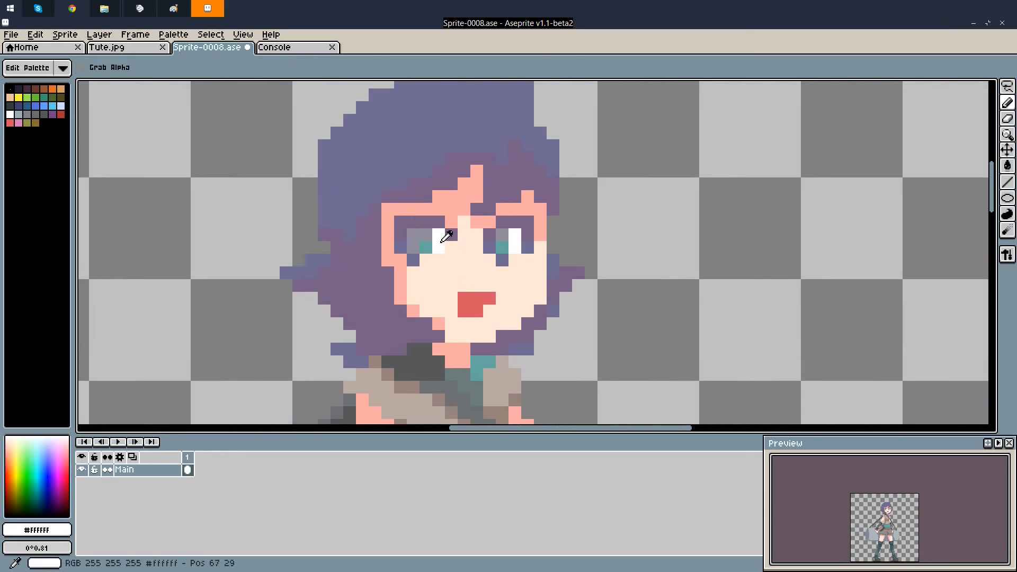
pyautogui.click(37, 529)
pyautogui.click(74, 440)
pyautogui.moveTo(53, 480); pyautogui.dragTo(68, 492)
pyautogui.click(439, 236)
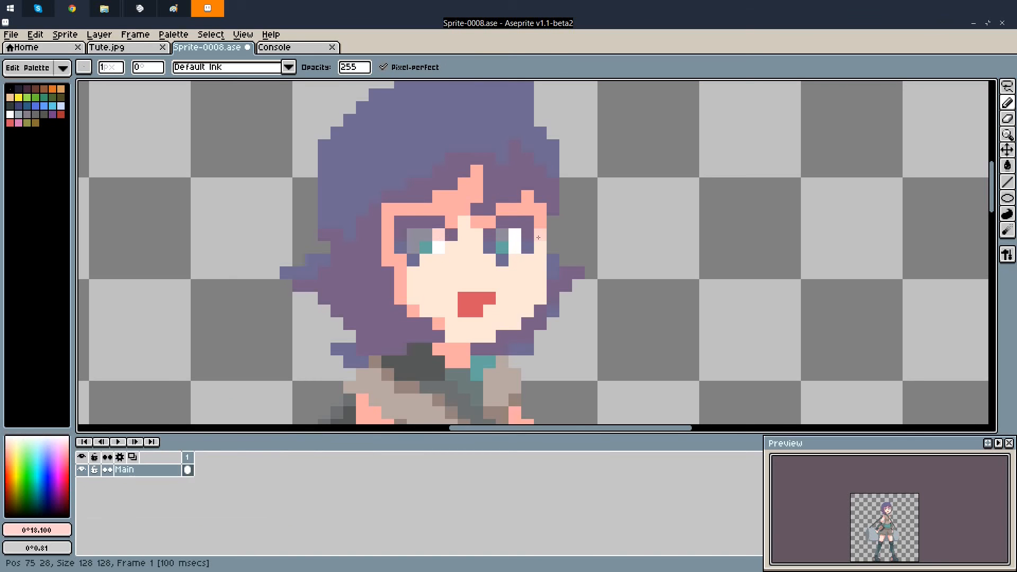
pyautogui.scroll(-4, 189, 209)
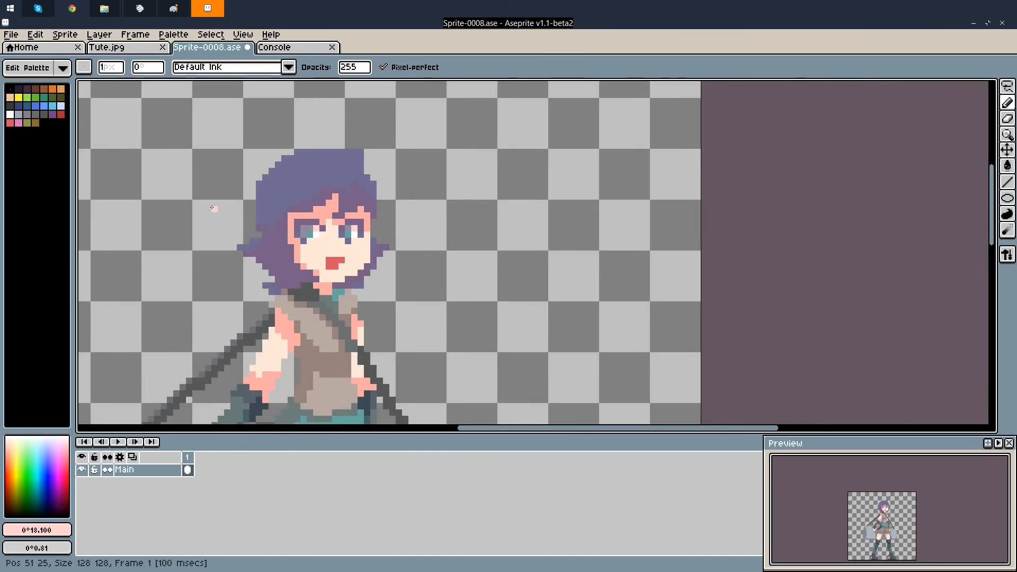
pyautogui.scroll(-2, 337, 198)
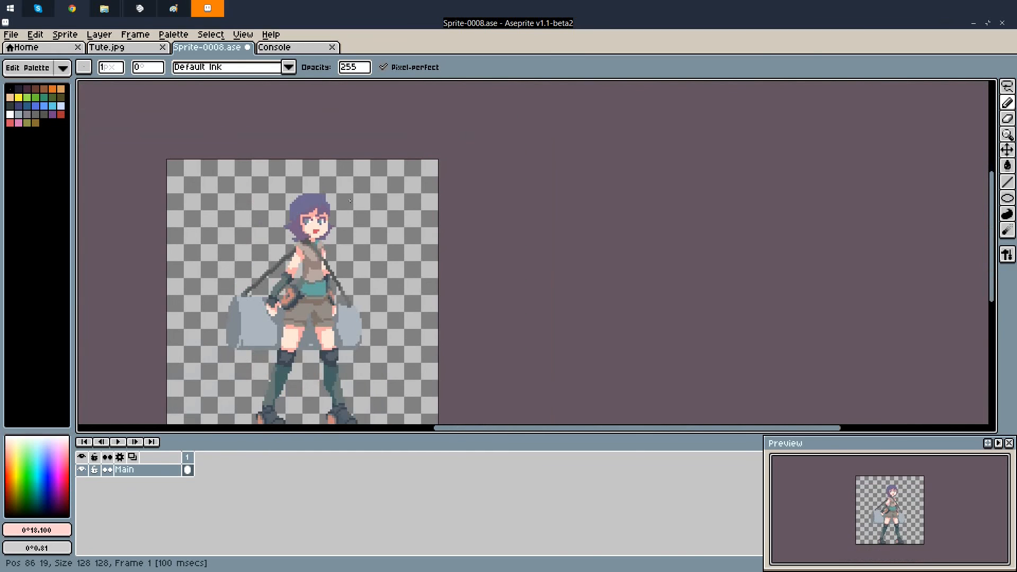
# Mix a pale mint with hue 162, saturation 22 and value 100, and paint it into the upper part of the eye
pyautogui.scroll(3, 336, 198)
pyautogui.click(38, 530)
pyautogui.moveTo(68, 487); pyautogui.dragTo(55, 487)
pyautogui.scroll(2, 255, 191)
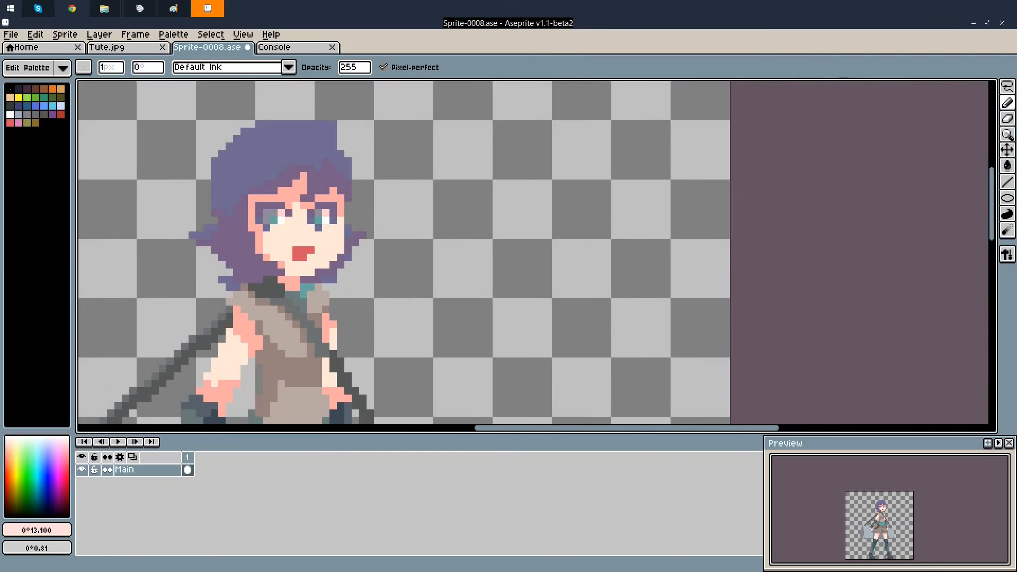
pyautogui.click(38, 529)
pyautogui.click(82, 488)
pyautogui.moveTo(85, 465)
pyautogui.mouseDown()
pyautogui.moveTo(158, 467)
pyautogui.moveTo(137, 466)
pyautogui.mouseUp()
pyautogui.scroll(1, 320, 174)
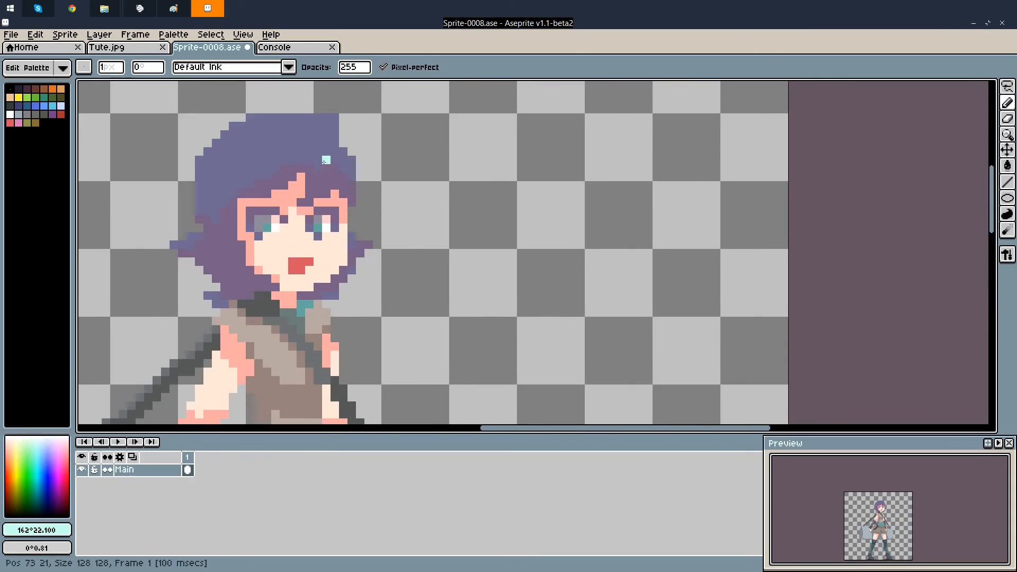
pyautogui.click(261, 225)
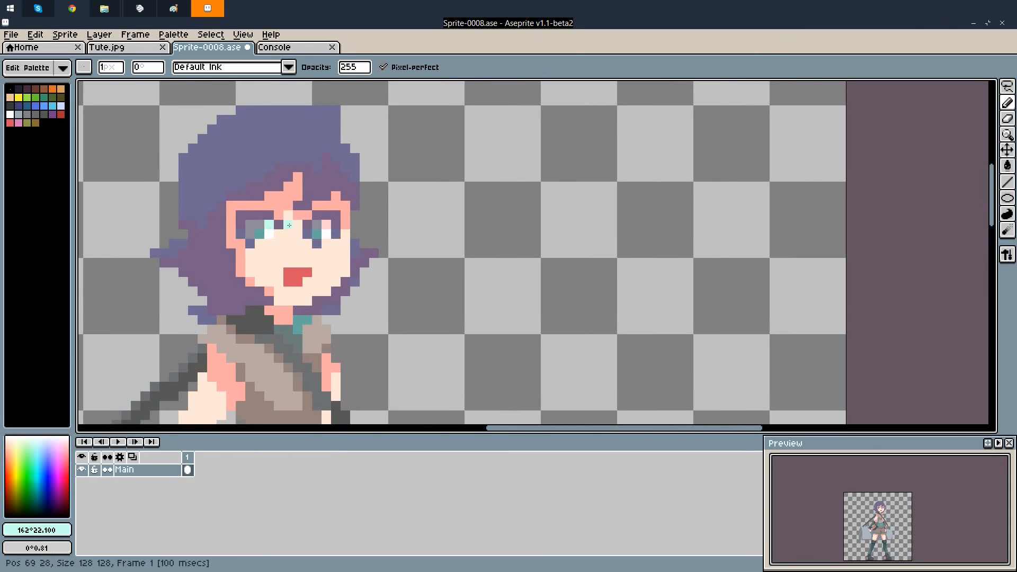
# Shift the mix to pale blue with hue 225, saturation 22 and value 100, and add highlight pixels in the eyes
pyautogui.click(37, 530)
pyautogui.moveTo(137, 466); pyautogui.dragTo(188, 468)
pyautogui.click(260, 225)
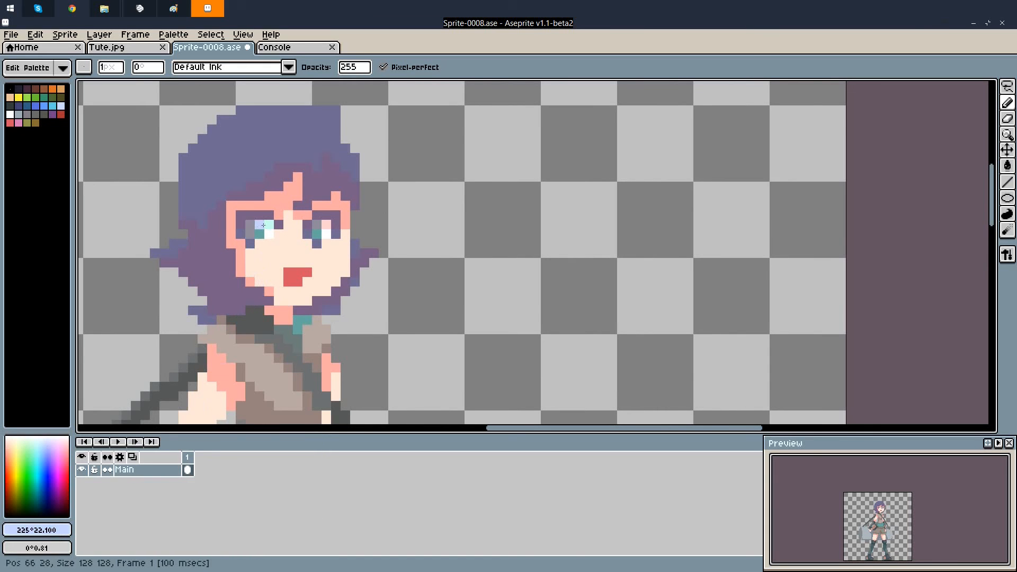
pyautogui.scroll(-3, 355, 194)
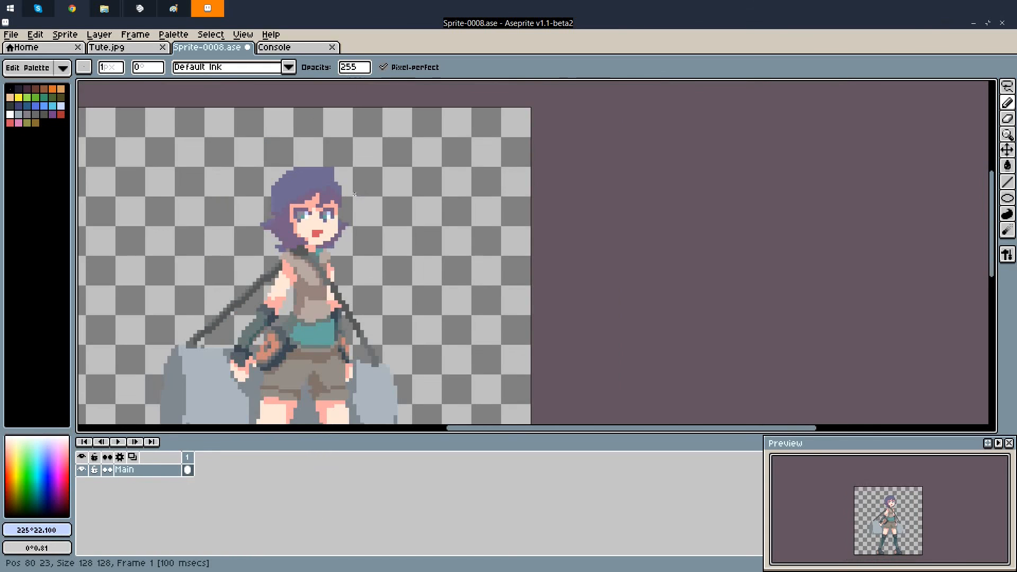
pyautogui.scroll(-4, 362, 195)
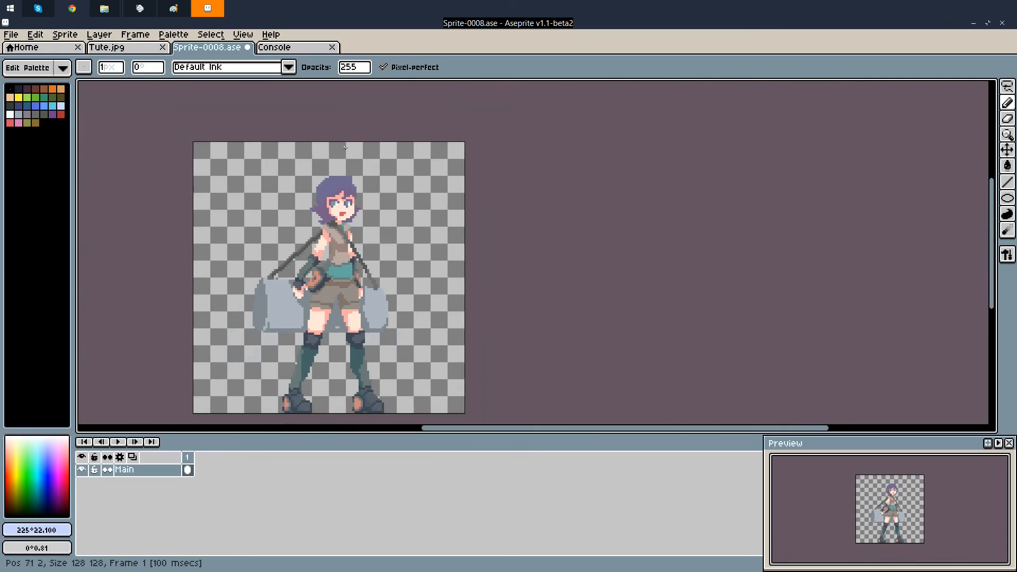
pyautogui.scroll(1, 298, 275)
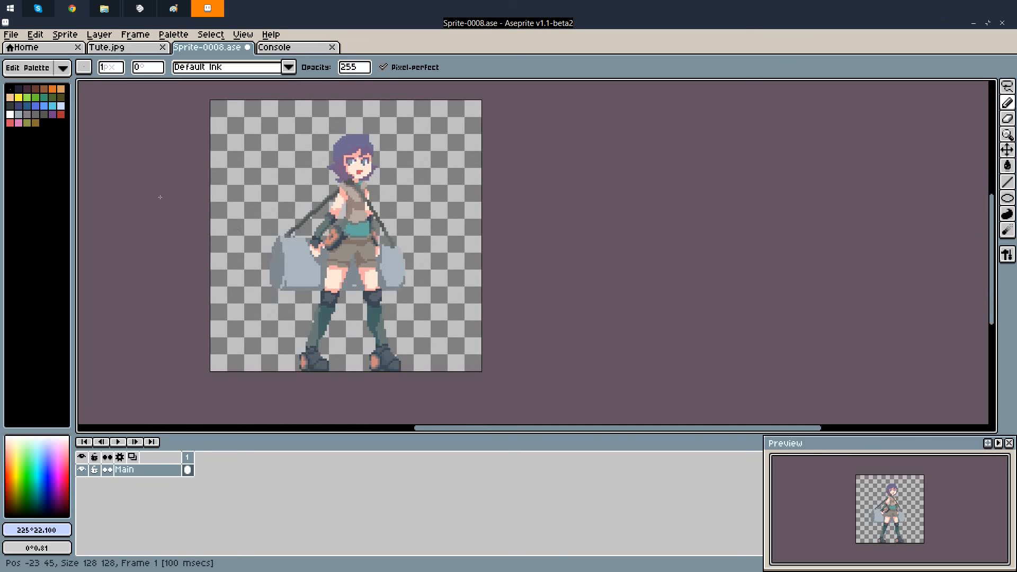
# Apply the stock outline-transparent-layer convolution matrix to add a black outline around the whole sprite
pyautogui.click(35, 36)
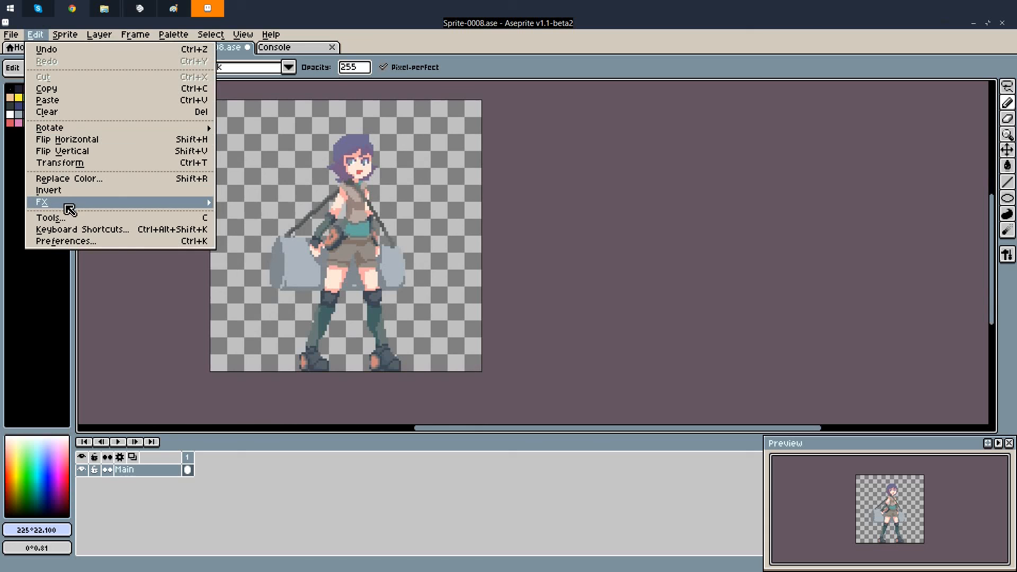
pyautogui.moveTo(109, 208)
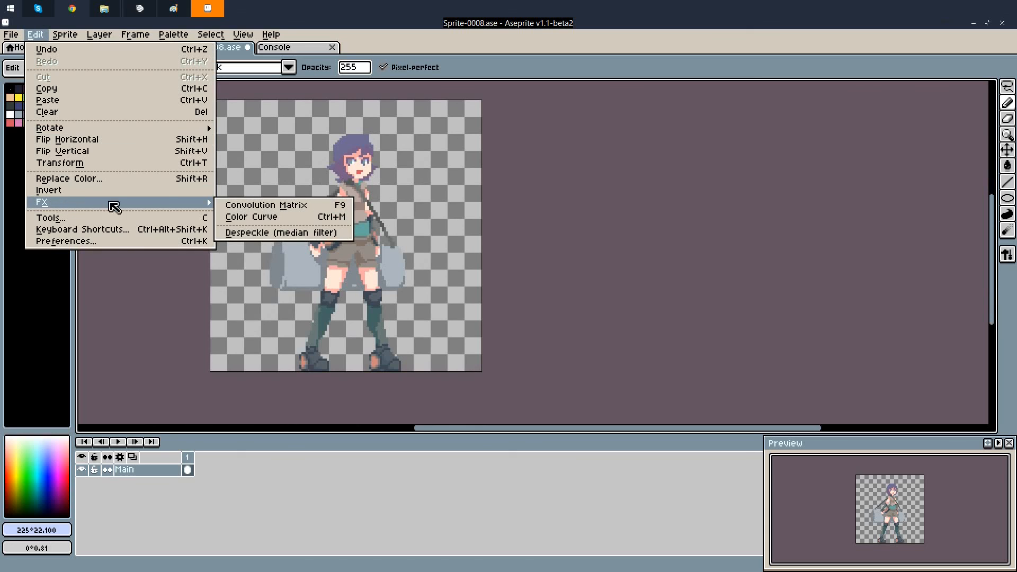
pyautogui.click(235, 208)
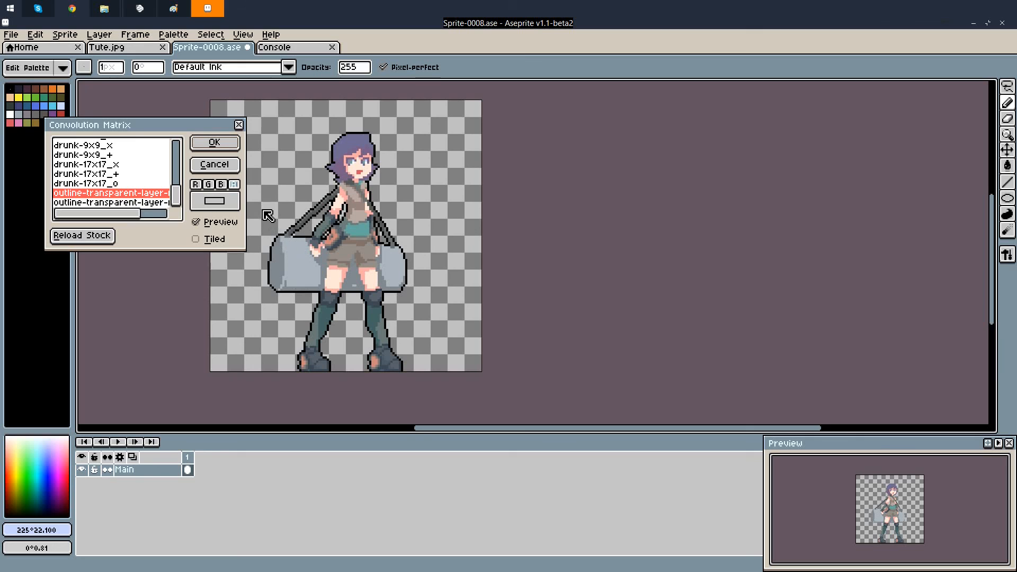
pyautogui.click(236, 151)
# Sample the outline's black #000000 and outline the hand and glove in front of the bag, undoing a misplaced stroke
pyautogui.scroll(5, 360, 282)
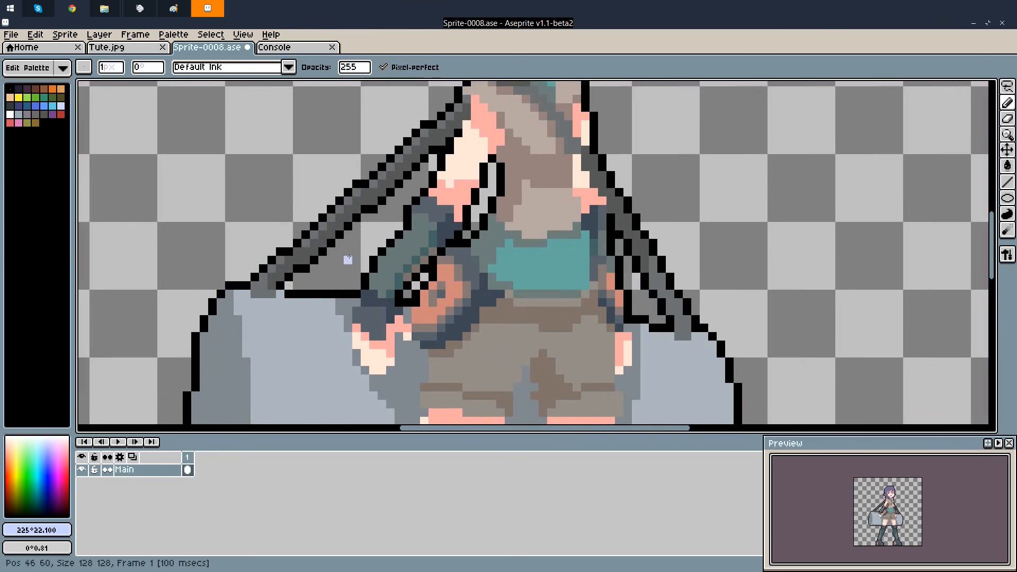
pyautogui.press('alt')
pyautogui.keyDown('alt'); pyautogui.click(360, 282); pyautogui.keyUp('alt')
pyautogui.click(347, 311)
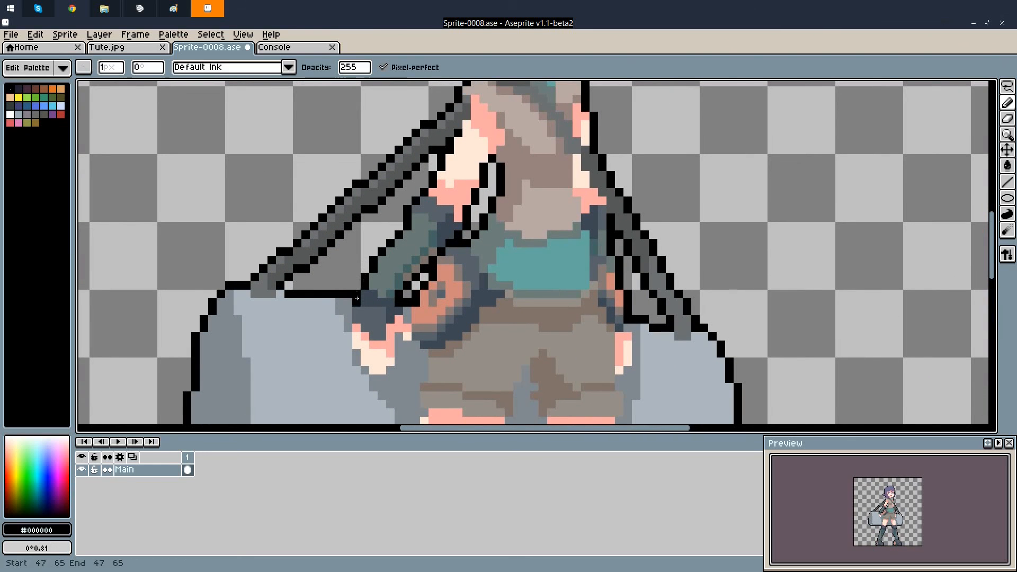
pyautogui.moveTo(345, 313)
pyautogui.mouseDown()
pyautogui.moveTo(346, 348)
pyautogui.moveTo(382, 377)
pyautogui.mouseUp()
pyautogui.click(364, 369)
pyautogui.click(388, 370)
pyautogui.moveTo(403, 337)
pyautogui.mouseDown()
pyautogui.moveTo(409, 359)
pyautogui.moveTo(399, 338)
pyautogui.moveTo(399, 363)
pyautogui.mouseUp()
pyautogui.hotkey('ctrl', 'z')
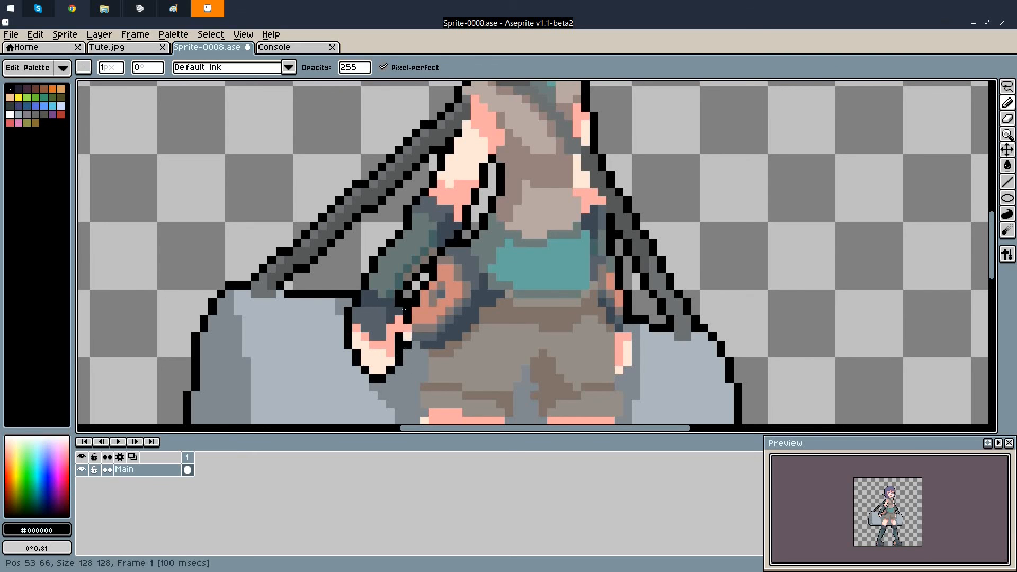
# Draw black outlines along the shorts, both thighs and the far hand where they overlap the bag
pyautogui.scroll(-2, 357, 223)
pyautogui.scroll(-1, 357, 223)
pyautogui.scroll(4, 382, 249)
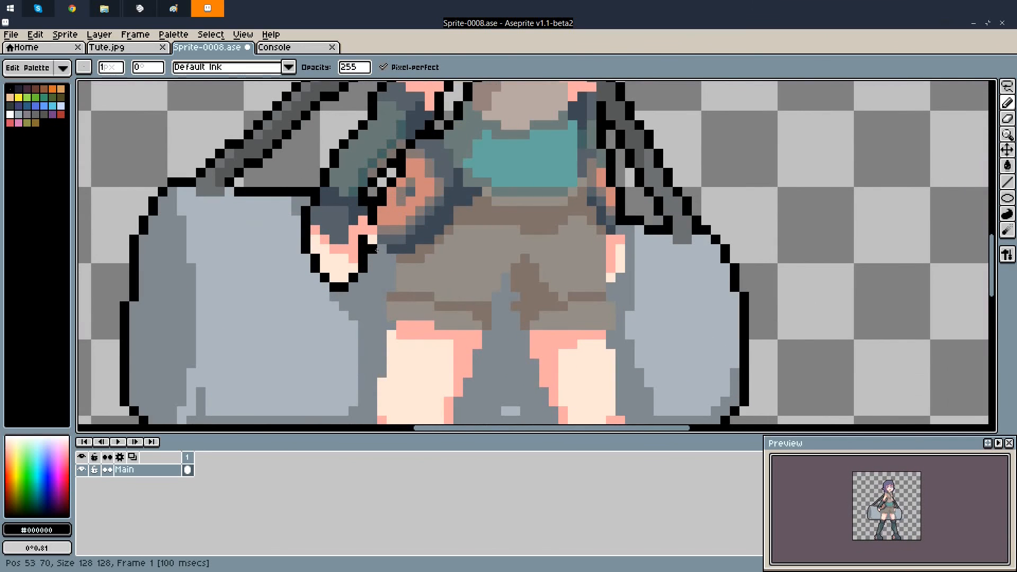
pyautogui.moveTo(393, 265)
pyautogui.mouseDown()
pyautogui.moveTo(381, 300)
pyautogui.moveTo(382, 317)
pyautogui.moveTo(394, 321)
pyautogui.moveTo(382, 333)
pyautogui.moveTo(383, 368)
pyautogui.moveTo(366, 265)
pyautogui.moveTo(363, 381)
pyautogui.mouseUp()
pyautogui.scroll(-1, 368, 308)
pyautogui.moveTo(425, 375)
pyautogui.mouseDown()
pyautogui.moveTo(459, 277)
pyautogui.moveTo(488, 365)
pyautogui.mouseUp()
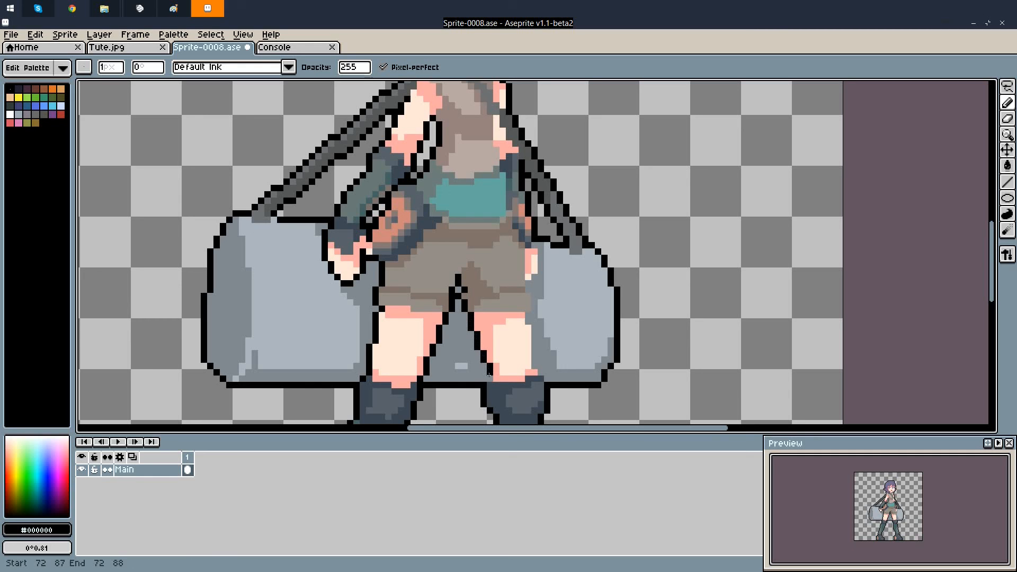
pyautogui.moveTo(534, 366)
pyautogui.mouseDown()
pyautogui.moveTo(528, 284)
pyautogui.moveTo(539, 254)
pyautogui.mouseUp()
pyautogui.click(532, 281)
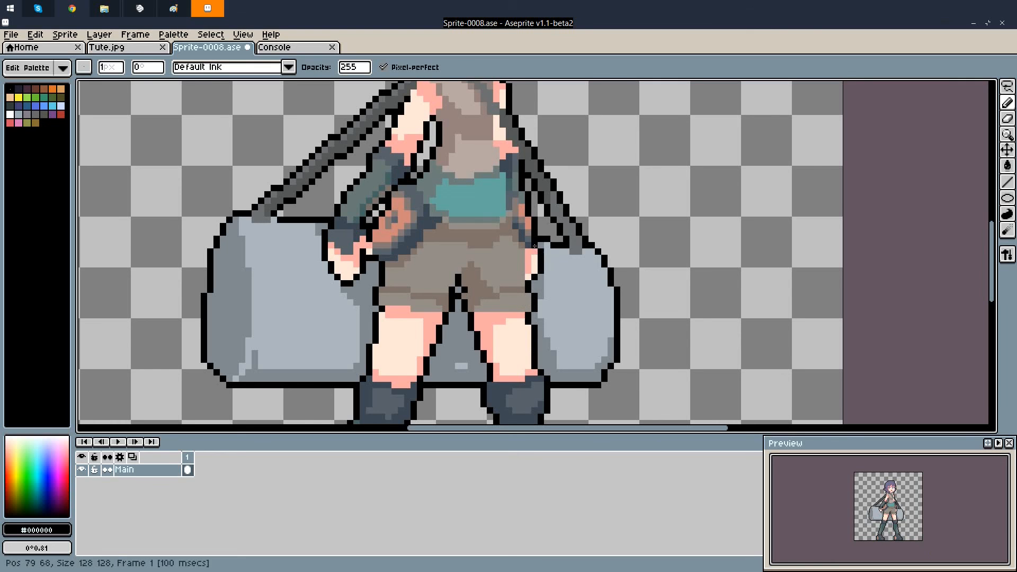
# Fill the transparent gap in the right boot with its blue-greys #3d4854 and #4c5a69, touch up its black outline, and save the sprite
pyautogui.scroll(-5, 539, 254)
pyautogui.scroll(6, 478, 300)
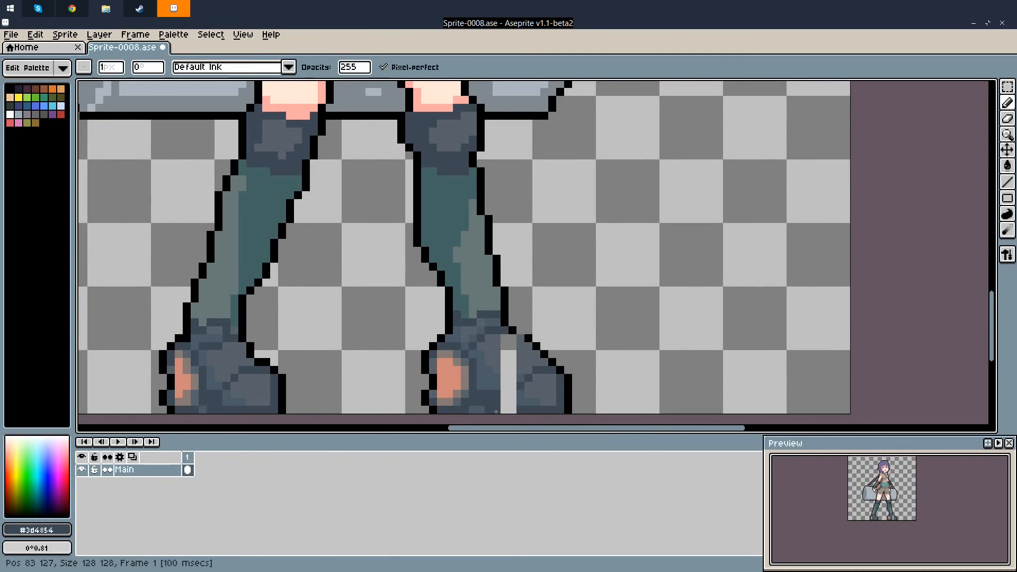
pyautogui.moveTo(504, 409); pyautogui.dragTo(512, 394)
pyautogui.keyDown('alt'); pyautogui.click(494, 386); pyautogui.keyUp('alt')
pyautogui.moveTo(504, 385); pyautogui.dragTo(512, 378)
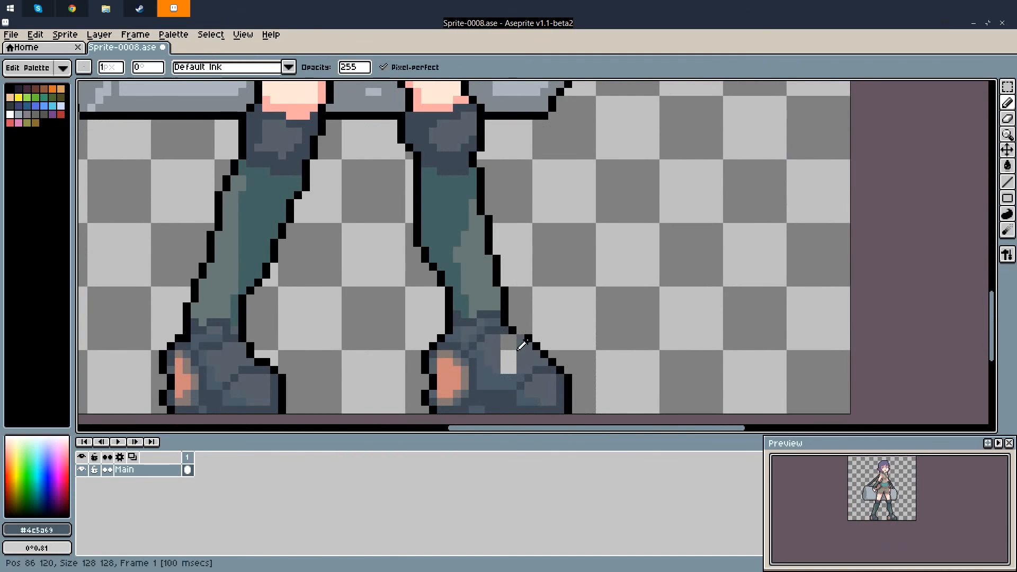
pyautogui.keyDown('alt'); pyautogui.click(535, 347); pyautogui.keyUp('alt')
pyautogui.hotkey('ctrl', 'z')
pyautogui.moveTo(520, 338); pyautogui.dragTo(528, 345)
pyautogui.scroll(-5, 516, 336)
pyautogui.scroll(5, 515, 321)
pyautogui.scroll(1, 530, 318)
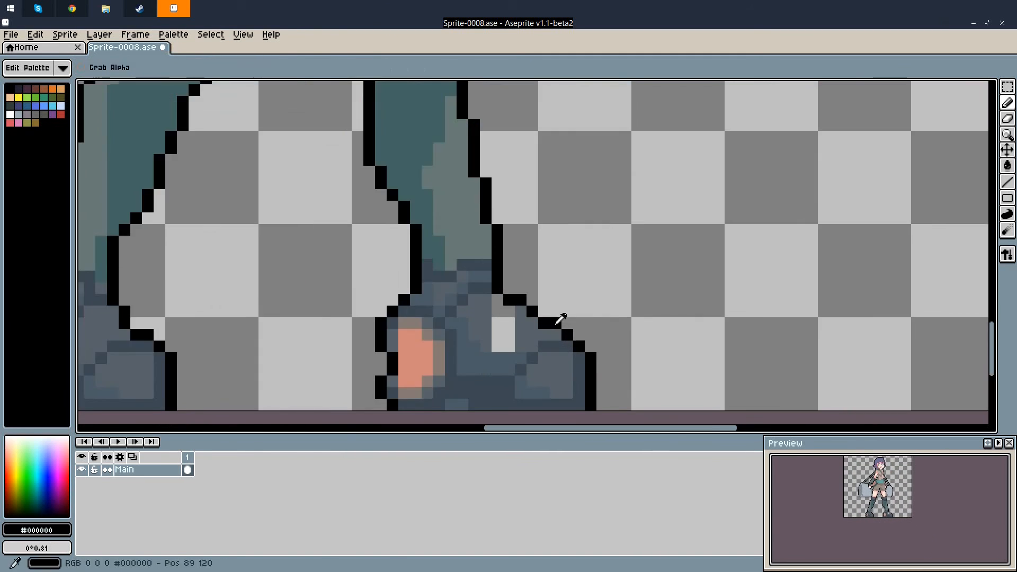
pyautogui.scroll(-3, 652, 245)
pyautogui.scroll(3, 651, 254)
pyautogui.scroll(-4, 670, 272)
pyautogui.hotkey('ctrl', 's')
pyautogui.scroll(7, 535, 159)
pyautogui.scroll(-3, 609, 239)
pyautogui.moveTo(598, 205); pyautogui.dragTo(455, 226)
pyautogui.click(205, 238)
pyautogui.scroll(-2, 350, 307)
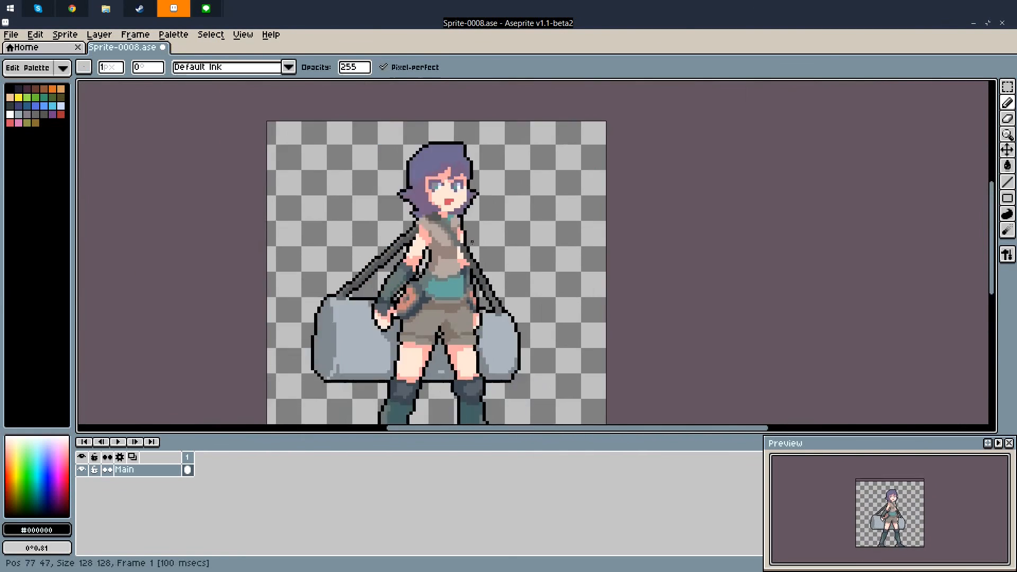
# Try palette blue Idx-17, then sample the shorts' darker brown #82726b and add shading detail to the shorts
pyautogui.scroll(4, 459, 291)
pyautogui.click(36, 106)
pyautogui.scroll(-6, 318, 212)
pyautogui.scroll(3, 381, 254)
pyautogui.scroll(-3, 403, 281)
pyautogui.click(4, 301)
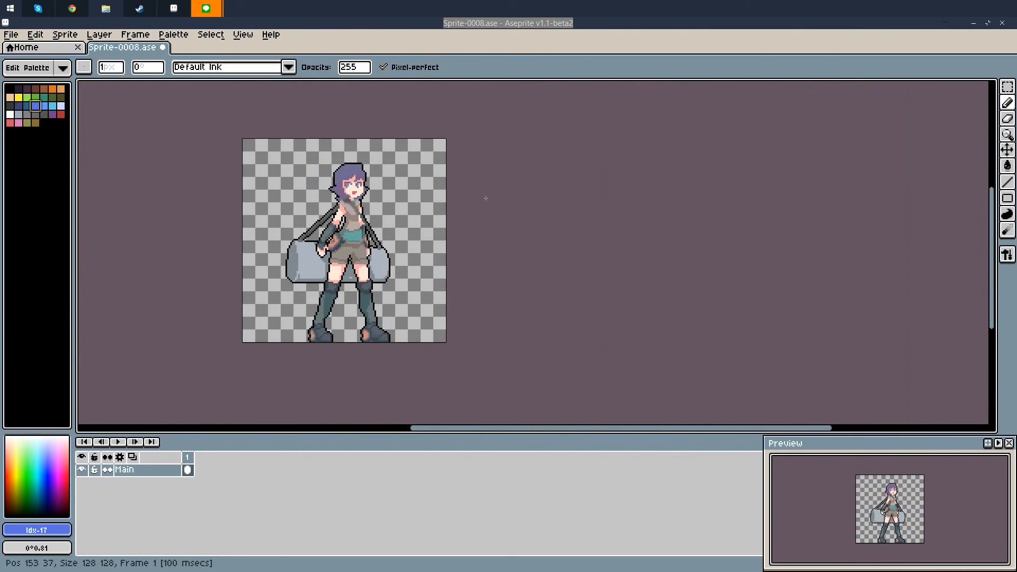
pyautogui.scroll(5, 383, 218)
pyautogui.keyDown('alt'); pyautogui.click(233, 378); pyautogui.keyUp('alt')
pyautogui.moveTo(189, 366); pyautogui.dragTo(269, 351)
pyautogui.scroll(-5, 432, 195)
pyautogui.scroll(4, 406, 257)
pyautogui.keyDown('alt'); pyautogui.click(391, 255); pyautogui.keyUp('alt')
pyautogui.scroll(-5, 393, 249)
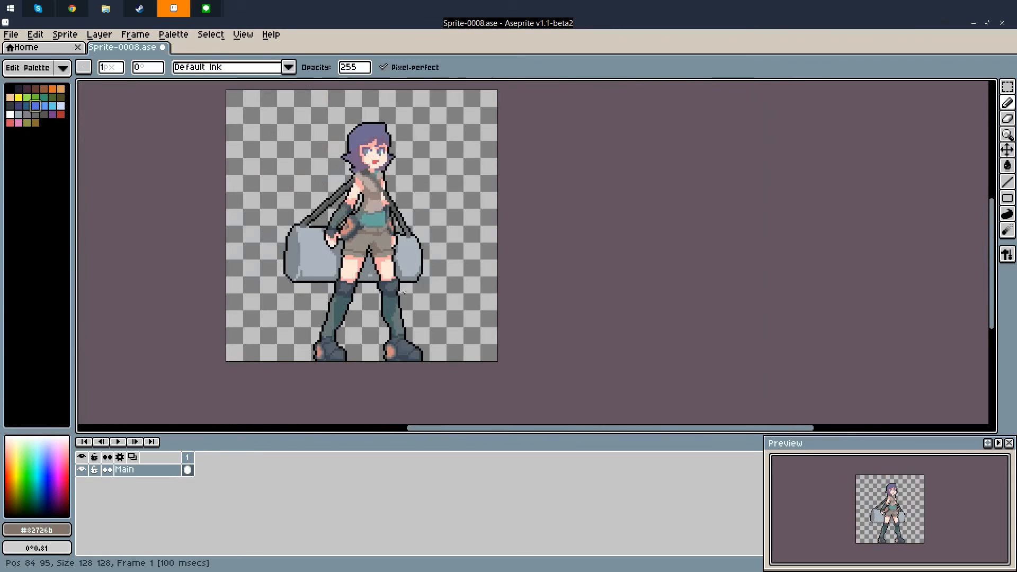
# Clean up the black outline along the inner edge of the right lower leg and save the sprite
pyautogui.scroll(4, 424, 275)
pyautogui.scroll(-3, 442, 296)
pyautogui.scroll(4, 442, 297)
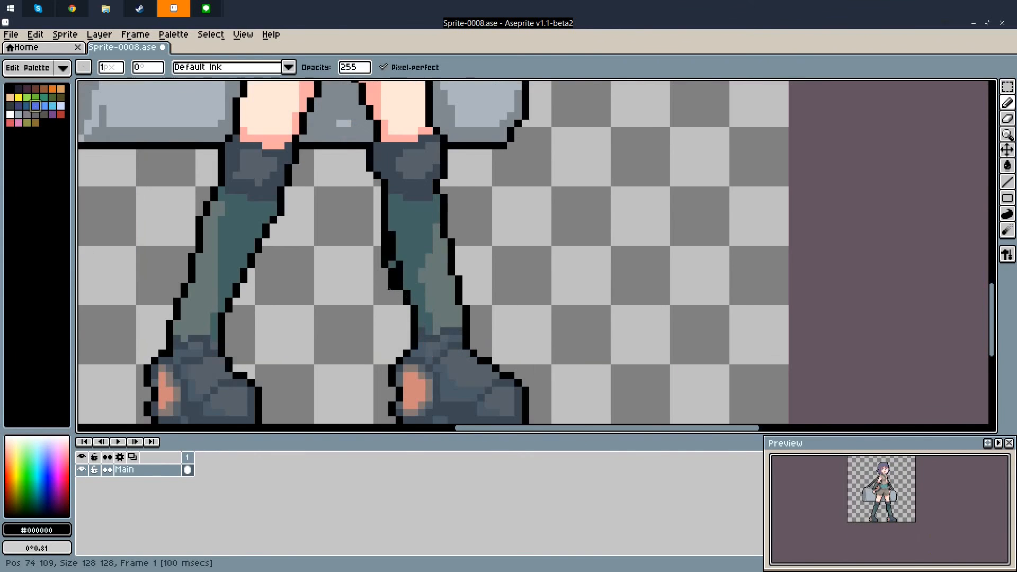
pyautogui.keyDown('alt'); pyautogui.click(387, 254); pyautogui.keyUp('alt')
pyautogui.scroll(-5, 401, 268)
pyautogui.hotkey('ctrl', 's')
# Sample the bag's shadow grey #81888f, draw straight horizontal crease lines across both visible parts of the bag, and save the sprite
pyautogui.scroll(5, 278, 326)
pyautogui.keyDown('alt'); pyautogui.click(477, 116); pyautogui.keyUp('alt')
pyautogui.click(1006, 182)
pyautogui.moveTo(496, 153); pyautogui.dragTo(561, 153)
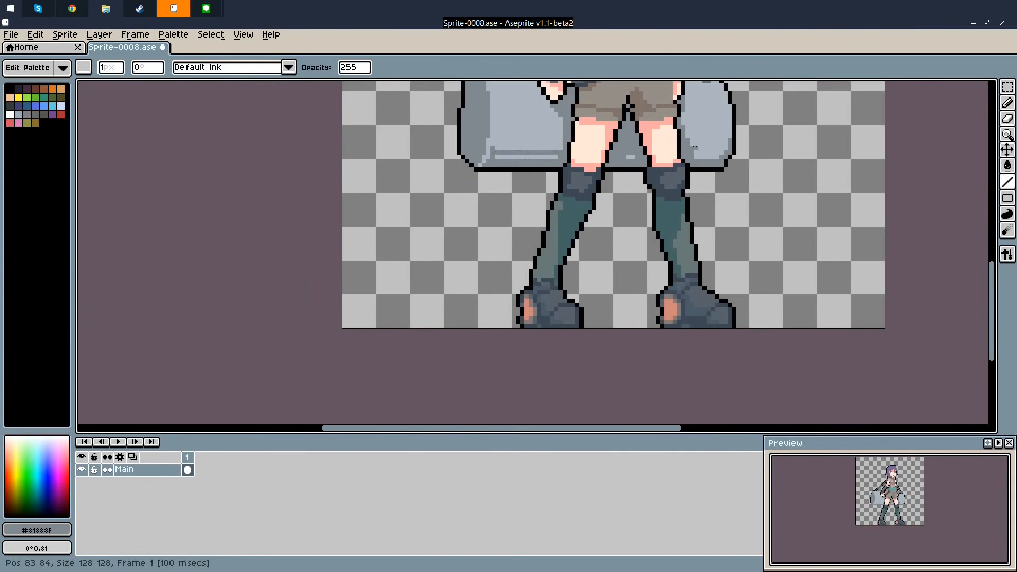
pyautogui.scroll(-4, 530, 159)
pyautogui.scroll(4, 519, 254)
pyautogui.moveTo(535, 298); pyautogui.dragTo(595, 297)
pyautogui.moveTo(722, 298); pyautogui.dragTo(760, 297)
pyautogui.click(32, 349)
pyautogui.scroll(-5, 215, 285)
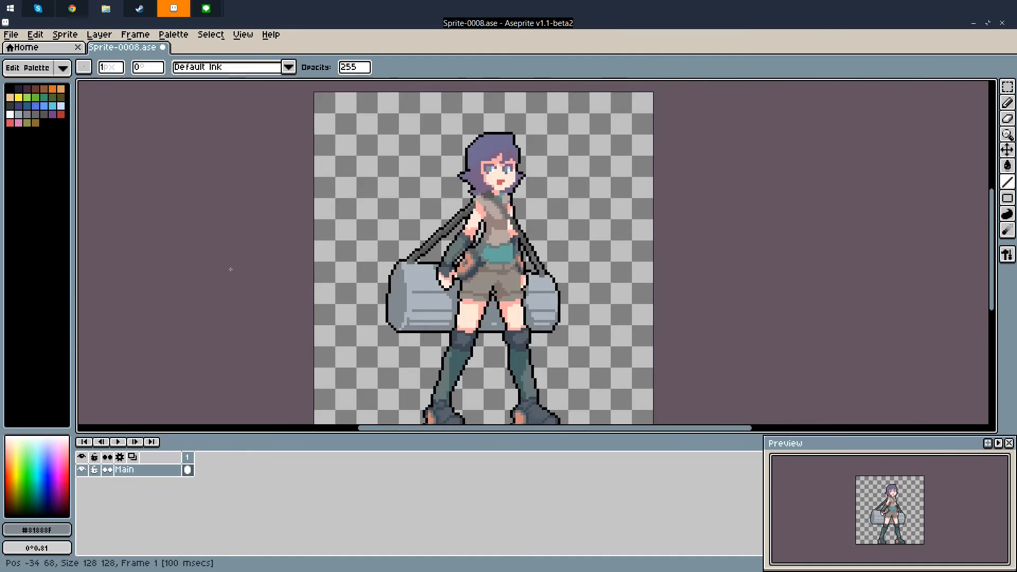
pyautogui.hotkey('ctrl', 's')
# Sample the sash's teal, brighten it by raising green to 202 and increasing blue, and draw vertical highlight stripes on the sash
pyautogui.scroll(-2, 344, 306)
pyautogui.scroll(8, 365, 295)
pyautogui.keyDown('alt'); pyautogui.click(369, 298); pyautogui.keyUp('alt')
pyautogui.click(37, 530)
pyautogui.click(224, 488)
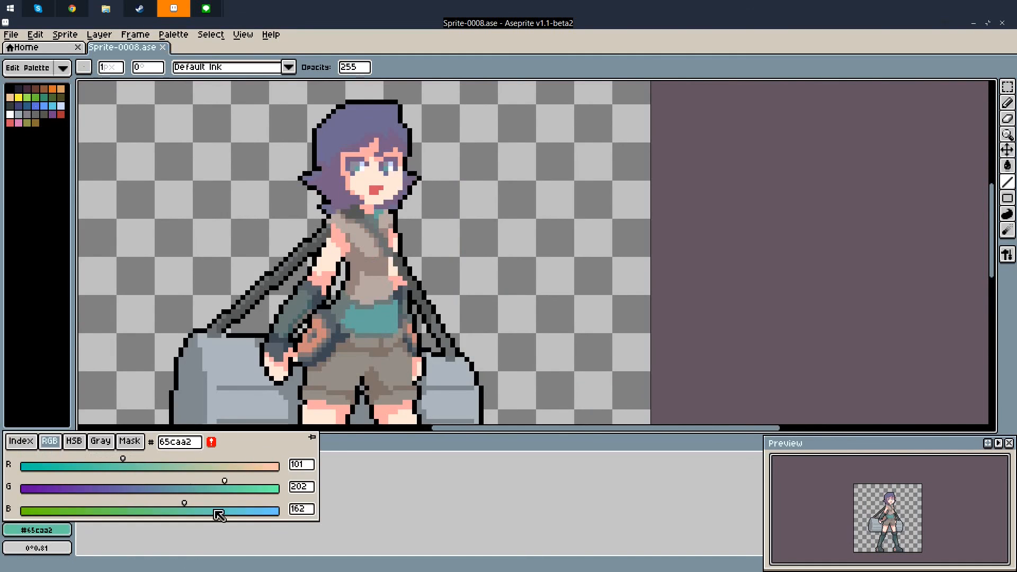
pyautogui.click(215, 511)
pyautogui.scroll(7, 363, 318)
pyautogui.moveTo(409, 313); pyautogui.dragTo(401, 281)
pyautogui.scroll(-1, 422, 318)
pyautogui.scroll(-4, 422, 312)
pyautogui.moveTo(371, 326)
pyautogui.mouseDown()
pyautogui.moveTo(419, 291)
pyautogui.moveTo(416, 308)
pyautogui.moveTo(372, 302)
pyautogui.mouseUp()
pyautogui.scroll(2, 402, 318)
pyautogui.scroll(1, 397, 318)
# Shift the sash teal to hue 197, saturation 35, brightness 61 and touch up the shading around the sash with it
pyautogui.click(36, 530)
pyautogui.click(161, 467)
pyautogui.scroll(2, 387, 325)
pyautogui.click(384, 254)
pyautogui.click(435, 255)
pyautogui.scroll(-4, 395, 286)
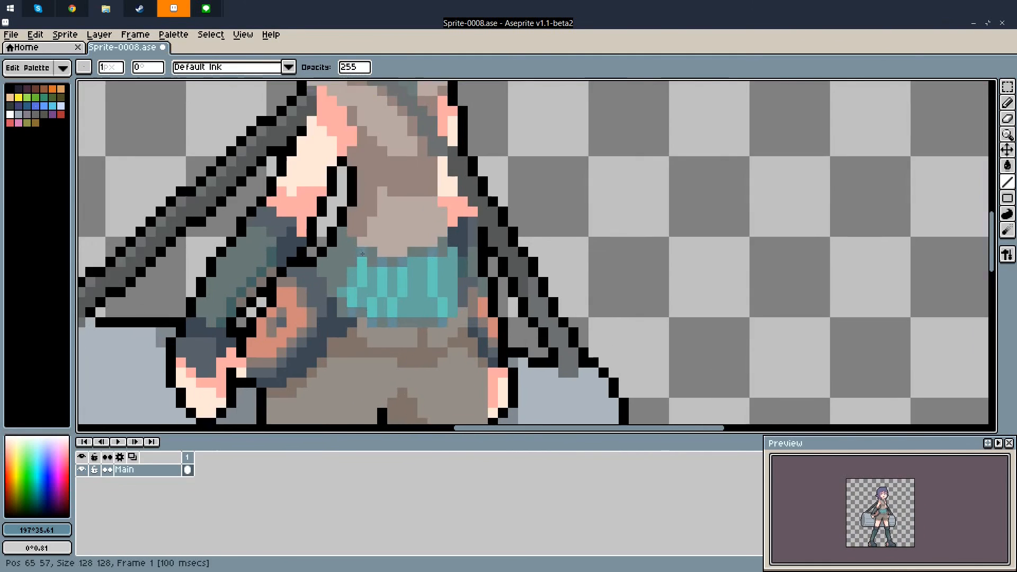
pyautogui.scroll(3, 387, 222)
pyautogui.click(382, 219)
pyautogui.click(389, 212)
# Sample the teal shade, shift its hue to 168 for #659c91, and apply it with the Paint Bucket
pyautogui.keyDown('alt'); pyautogui.click(356, 134); pyautogui.keyUp('alt')
pyautogui.click(37, 530)
pyautogui.click(37, 530)
pyautogui.click(142, 467)
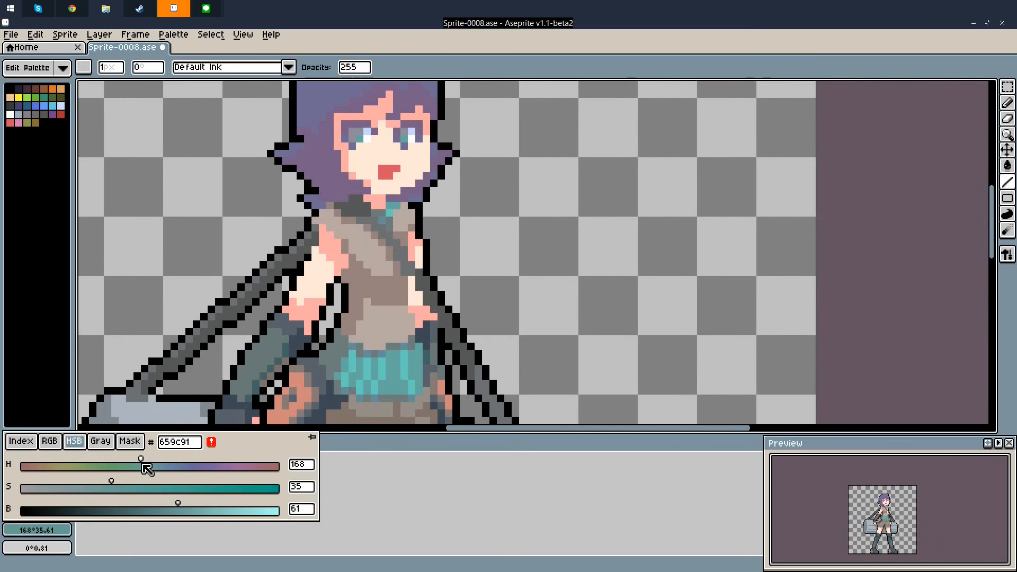
pyautogui.press('g')
pyautogui.click(284, 67)
pyautogui.scroll(-5, 346, 331)
pyautogui.scroll(5, 339, 233)
# Sample the hair's shadow colour, shift its hue to purple around 281, and fill the hair's shadow area with it
pyautogui.keyDown('alt'); pyautogui.click(366, 265); pyautogui.keyUp('alt')
pyautogui.click(37, 530)
pyautogui.click(224, 466)
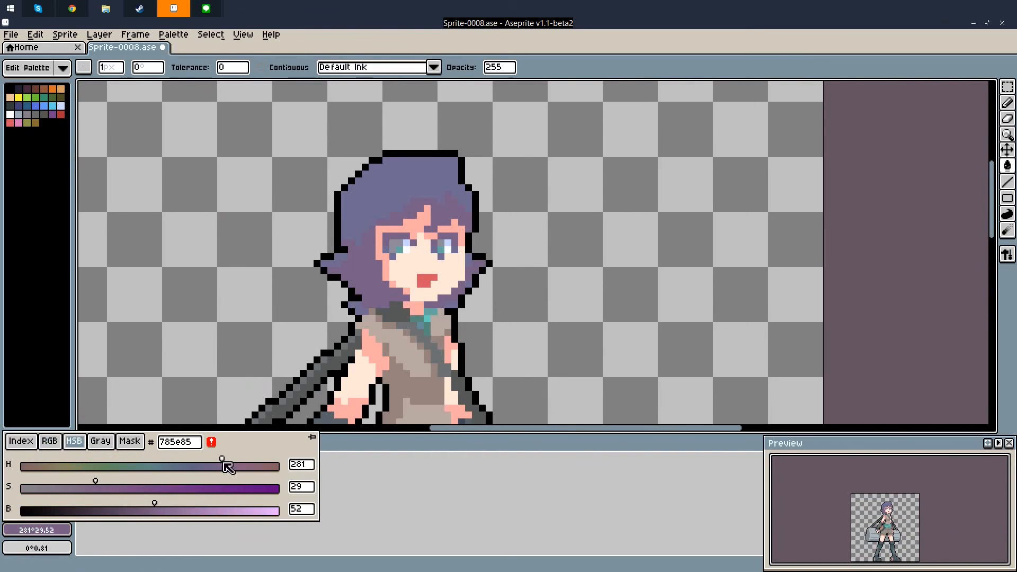
pyautogui.click(362, 238)
pyautogui.scroll(-5, 360, 228)
pyautogui.scroll(5, 379, 288)
# Sample blue-grey #658c9c, touch up a pixel with the Pencil, and save the sprite
pyautogui.keyDown('alt'); pyautogui.click(354, 349); pyautogui.keyUp('alt')
pyautogui.press('e')
pyautogui.press('b')
pyautogui.click(340, 352)
pyautogui.scroll(-1, 349, 344)
pyautogui.hotkey('ctrl', 's')
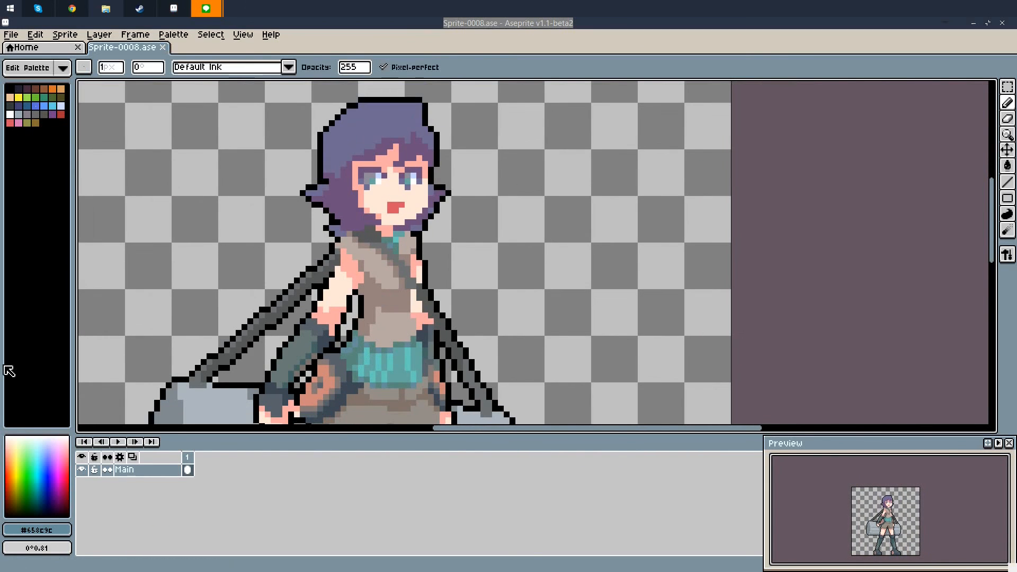
# Touch up the outline between the near arm and torso in black #000000, clear stray pixels with the transparent Mask colour, and save
pyautogui.scroll(3, 359, 336)
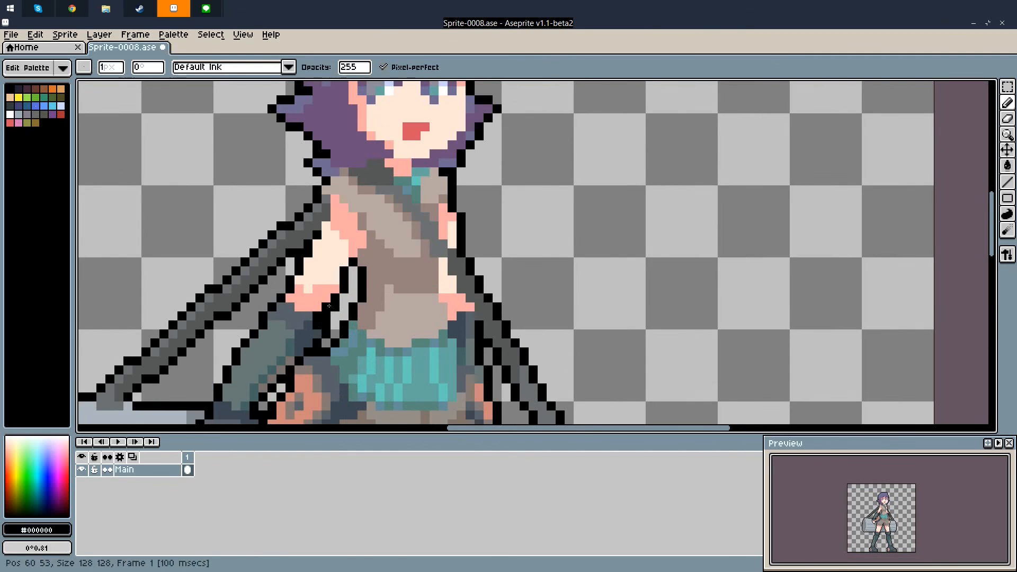
pyautogui.scroll(-4, 277, 196)
pyautogui.keyDown('alt'); pyautogui.click(277, 197); pyautogui.keyUp('alt')
pyautogui.scroll(-6, 269, 259)
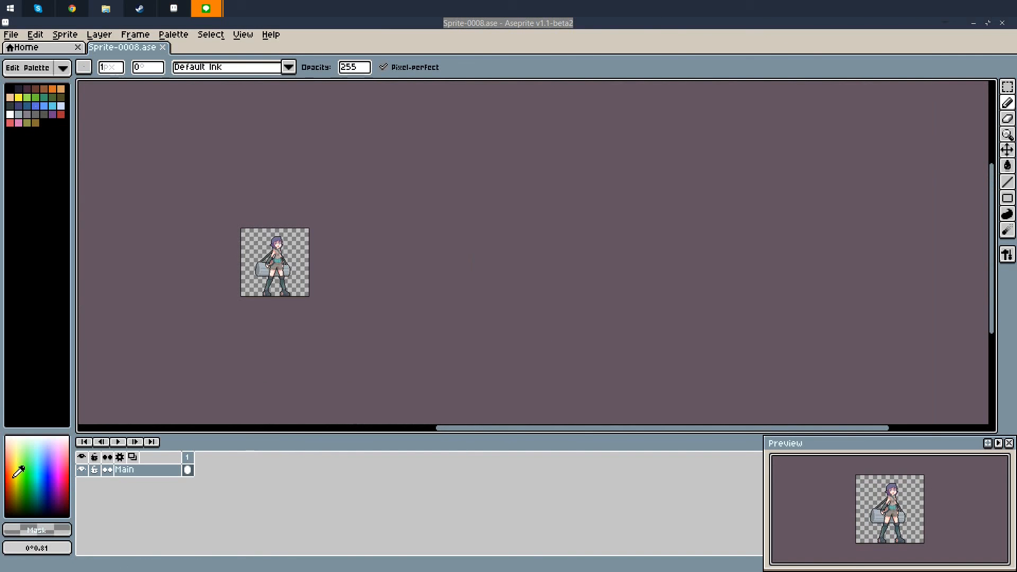
pyautogui.scroll(4, 318, 202)
pyautogui.scroll(-3, 351, 162)
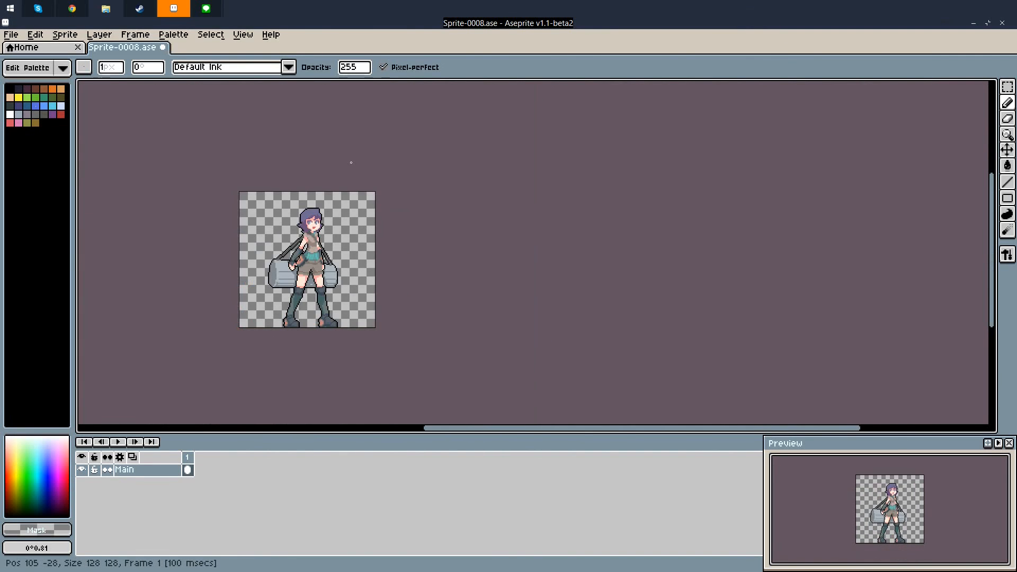
pyautogui.moveTo(297, 330); pyautogui.dragTo(255, 372)
pyautogui.scroll(10, 250, 297)
pyautogui.press('m')
pyautogui.moveTo(217, 238)
pyautogui.mouseDown()
pyautogui.moveTo(278, 276)
pyautogui.moveTo(234, 259)
pyautogui.mouseUp()
pyautogui.hotkey('ctrl', 'd')
pyautogui.press('b')
pyautogui.scroll(-5, 291, 228)
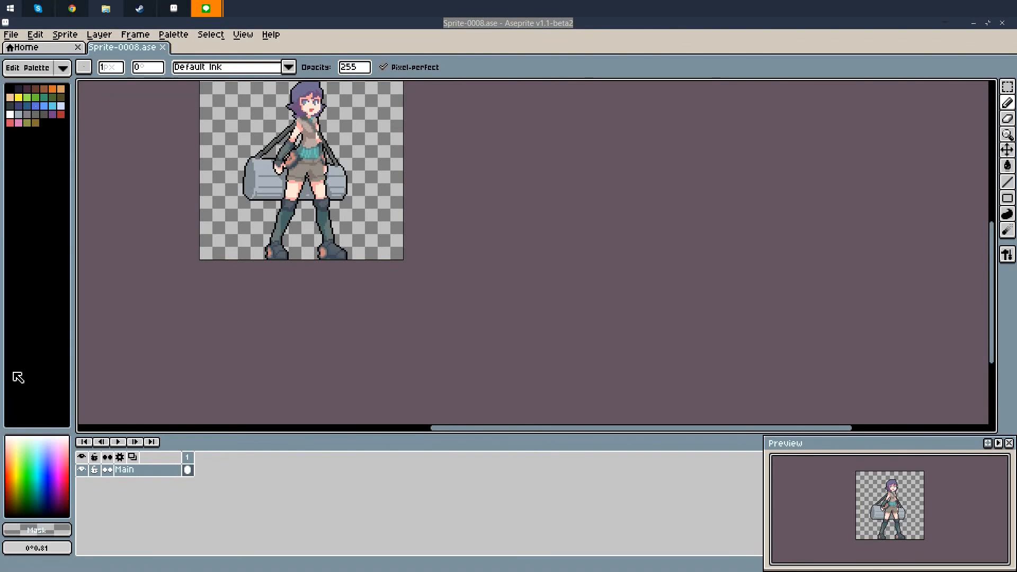
# Widen the tops of both boots into protruding cuffs and outline them in black #000000
pyautogui.moveTo(432, 190); pyautogui.dragTo(495, 230)
pyautogui.scroll(10, 410, 286)
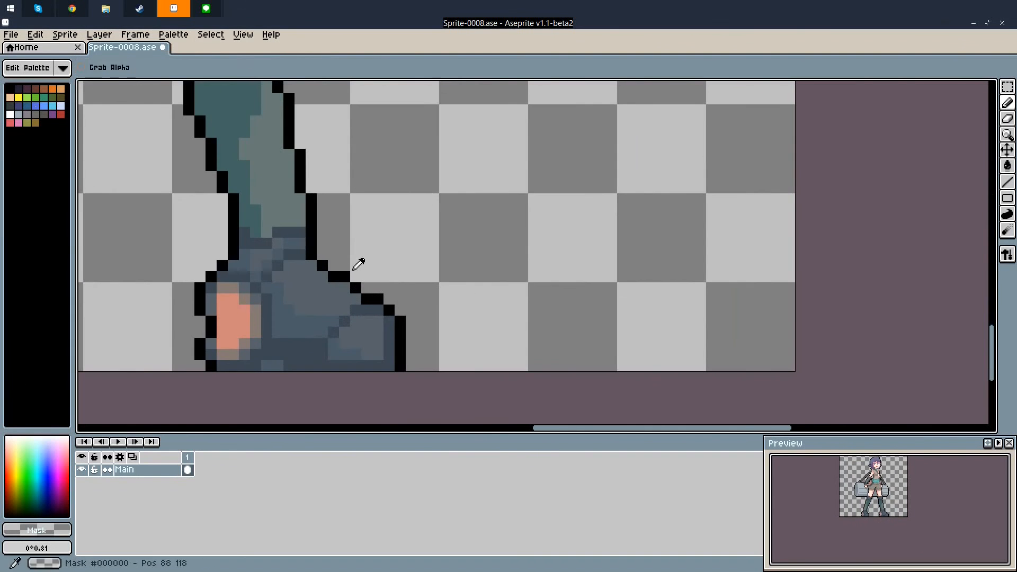
pyautogui.scroll(-1, 358, 263)
pyautogui.scroll(-1, 402, 244)
pyautogui.press('b')
pyautogui.scroll(2, 378, 205)
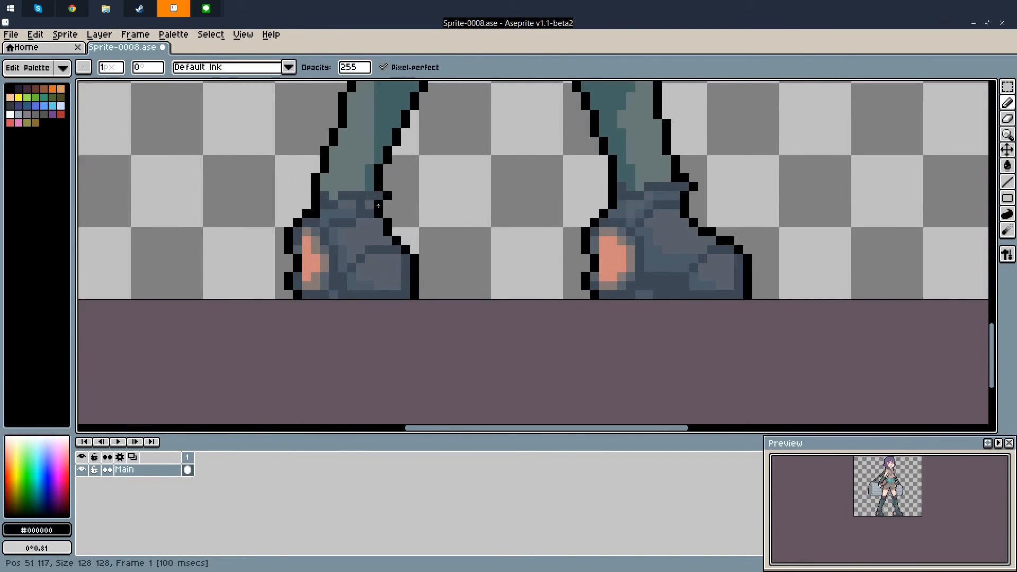
# Shade the boot cuffs with sampled blue-greys, touch up their black outline, and save the sprite
pyautogui.keyDown('alt'); pyautogui.click(369, 205); pyautogui.keyUp('alt')
pyautogui.moveTo(361, 205); pyautogui.dragTo(351, 205)
pyautogui.scroll(-6, 410, 227)
pyautogui.moveTo(575, 221); pyautogui.dragTo(598, 221)
pyautogui.scroll(5, 604, 226)
pyautogui.keyDown('alt'); pyautogui.click(608, 226); pyautogui.keyUp('alt')
pyautogui.scroll(-9, 614, 313)
pyautogui.hotkey('ctrl', 's')
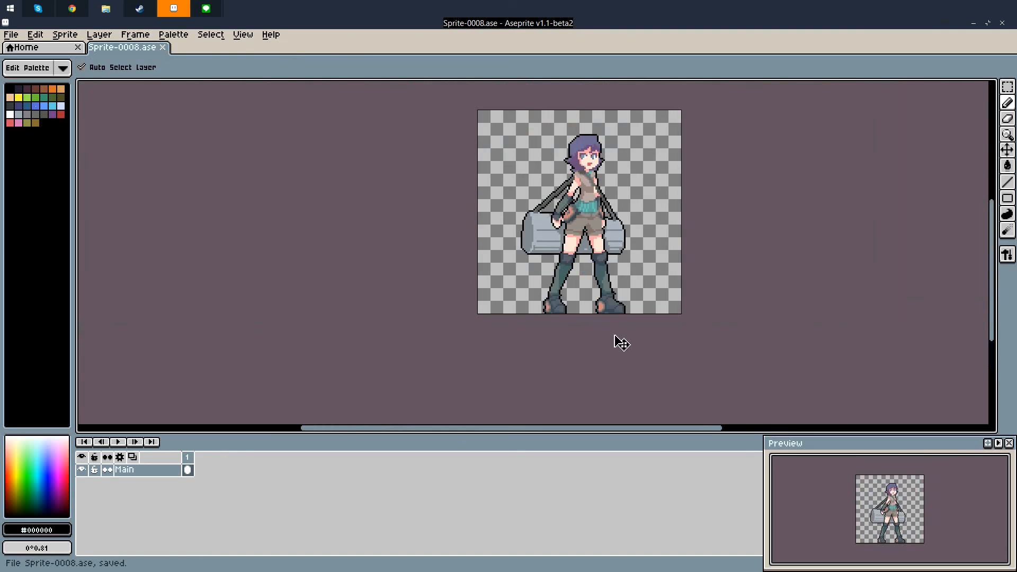
# Dither the shading near the upper corner of the bag's end panel and save the sprite
pyautogui.scroll(1, 468, 205)
pyautogui.scroll(6, 467, 228)
pyautogui.scroll(-7, 451, 255)
pyautogui.hotkey('ctrl', 's')
# Sample the hair's shadow purple #6e4f7d, dither the hair's shading edge in a checkered pattern, and undo the last stroke
pyautogui.scroll(6, 527, 200)
pyautogui.keyDown('alt'); pyautogui.click(524, 171); pyautogui.keyUp('alt')
pyautogui.click(525, 152)
pyautogui.click(534, 153)
pyautogui.click(515, 153)
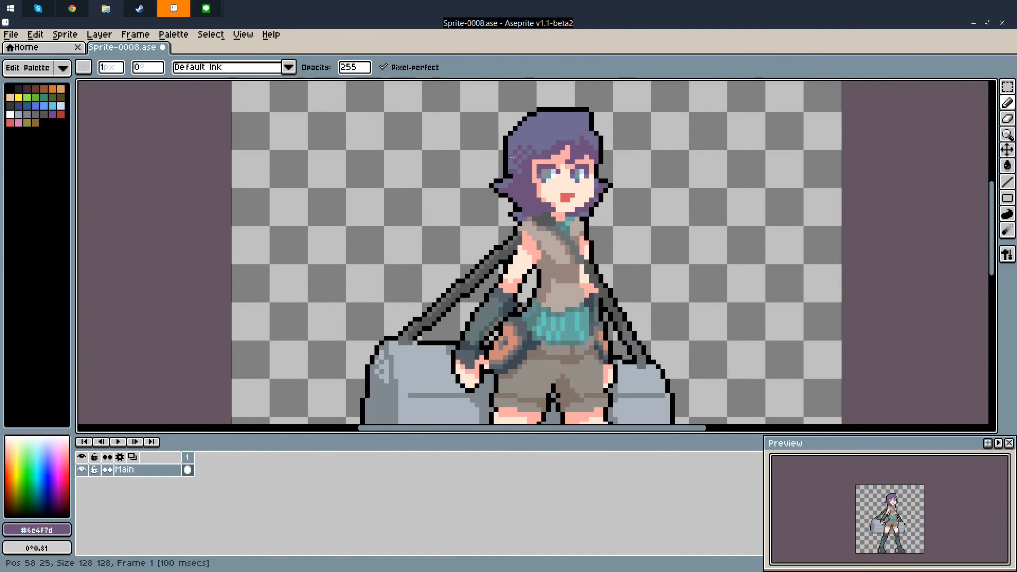
pyautogui.scroll(-3, 593, 143)
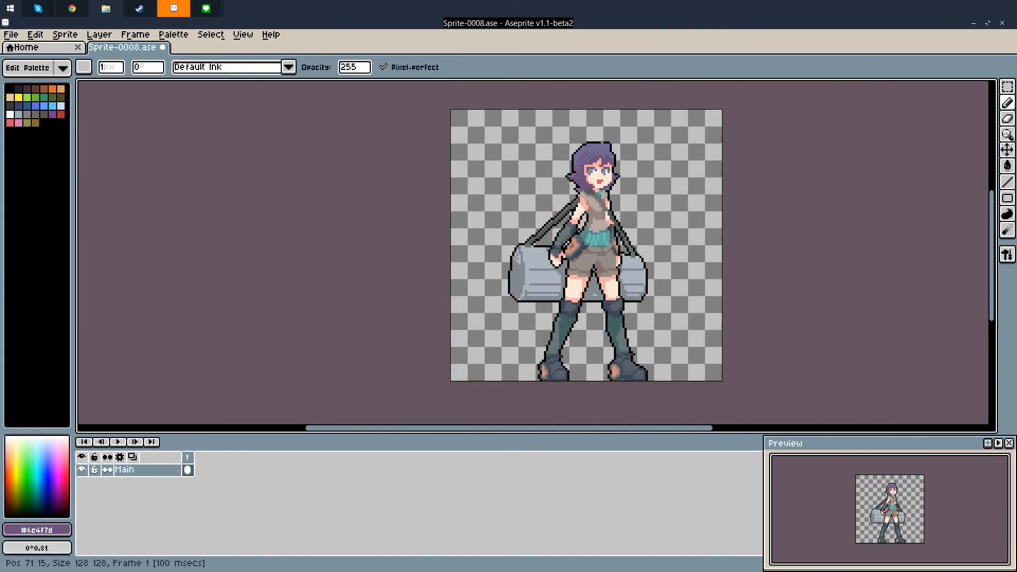
pyautogui.scroll(5, 602, 141)
pyautogui.hotkey('ctrl', 'z')
# Sample the shirt's shadow brown #96827e and dither the transition between the shirt's light and dark areas
pyautogui.scroll(-6, 583, 157)
pyautogui.scroll(8, 578, 187)
pyautogui.keyDown('alt'); pyautogui.click(605, 294); pyautogui.keyUp('alt')
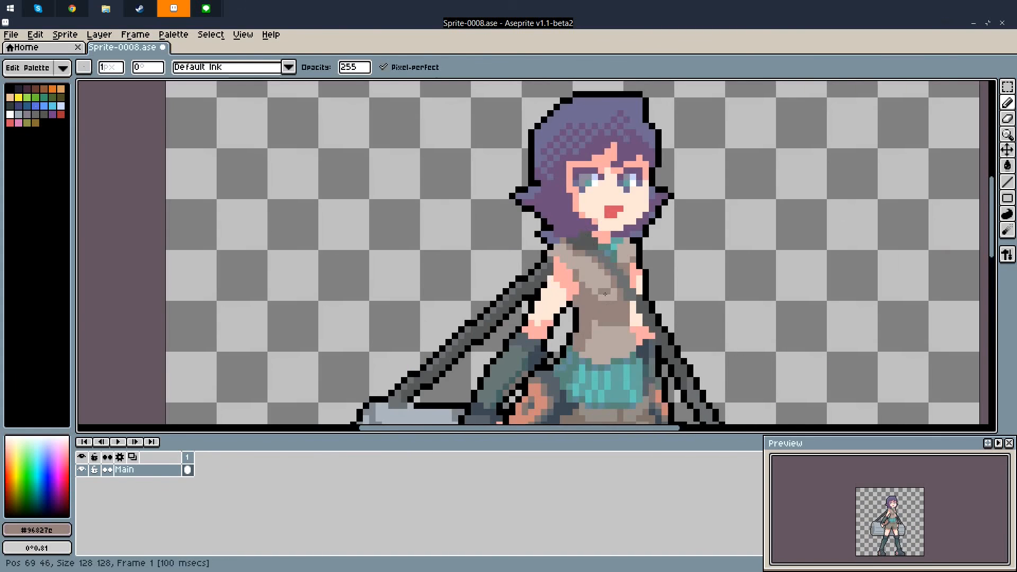
pyautogui.scroll(-4, 605, 294)
pyautogui.scroll(3, 561, 297)
# Dither the shorts' shading with their darker brown #82726b, undoing a misplaced stroke, and save the sprite
pyautogui.keyDown('alt'); pyautogui.click(556, 314); pyautogui.keyUp('alt')
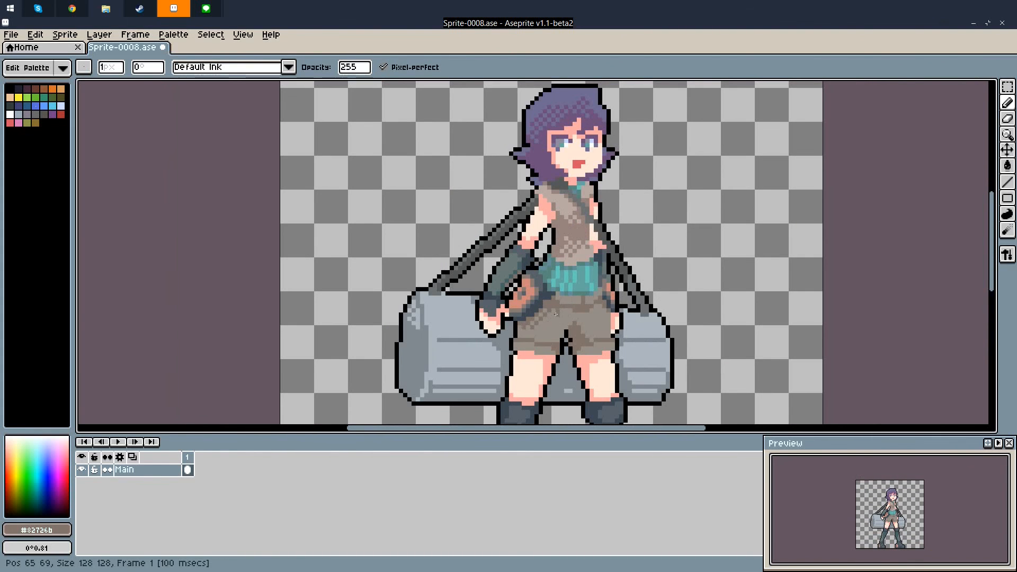
pyautogui.click(555, 316)
pyautogui.scroll(-5, 598, 322)
pyautogui.scroll(4, 598, 321)
pyautogui.hotkey('ctrl', 'z')
pyautogui.scroll(-4, 604, 328)
pyautogui.scroll(5, 592, 322)
pyautogui.click(596, 326)
pyautogui.click(583, 332)
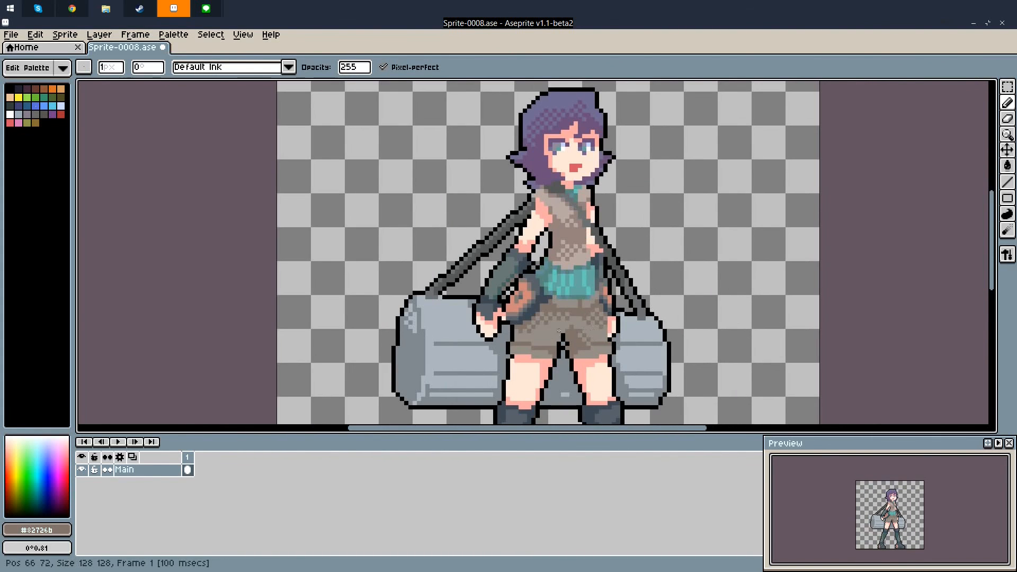
pyautogui.scroll(-4, 560, 330)
pyautogui.hotkey('ctrl', 's')
pyautogui.hotkey('ctrl', 's')
pyautogui.moveTo(521, 305); pyautogui.dragTo(441, 280)
pyautogui.moveTo(341, 159); pyautogui.dragTo(618, 408)
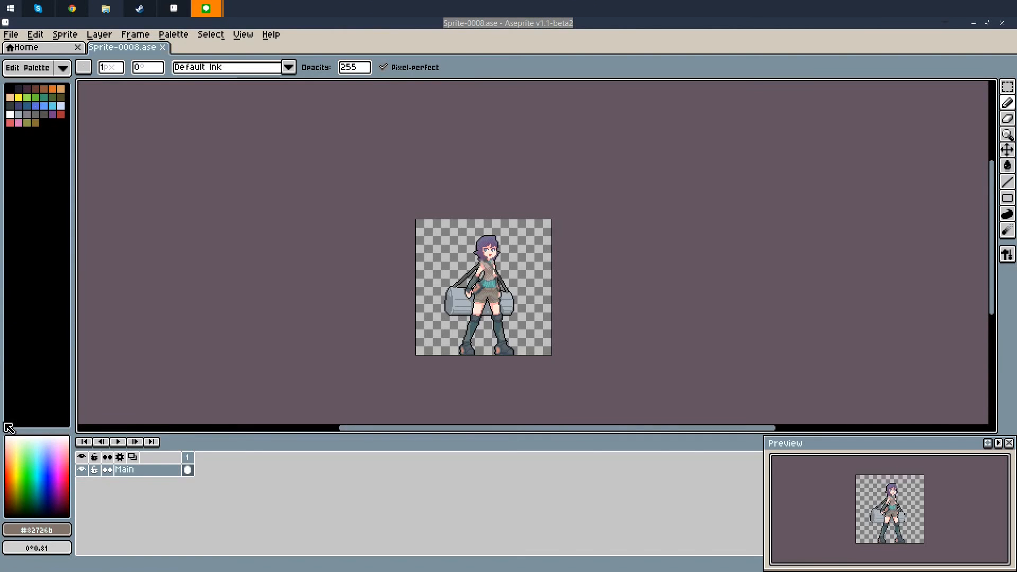
pyautogui.scroll(1, 474, 354)
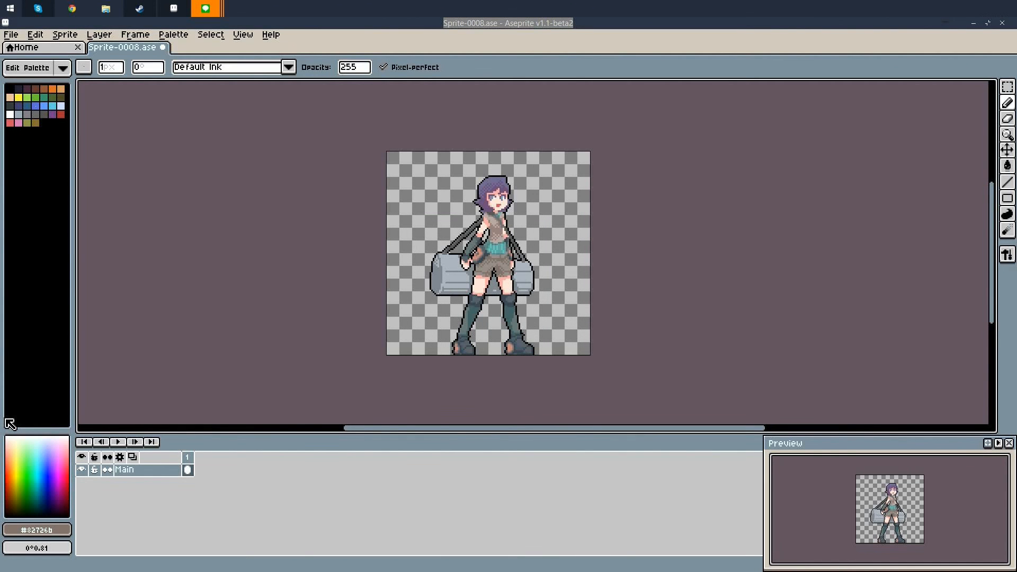